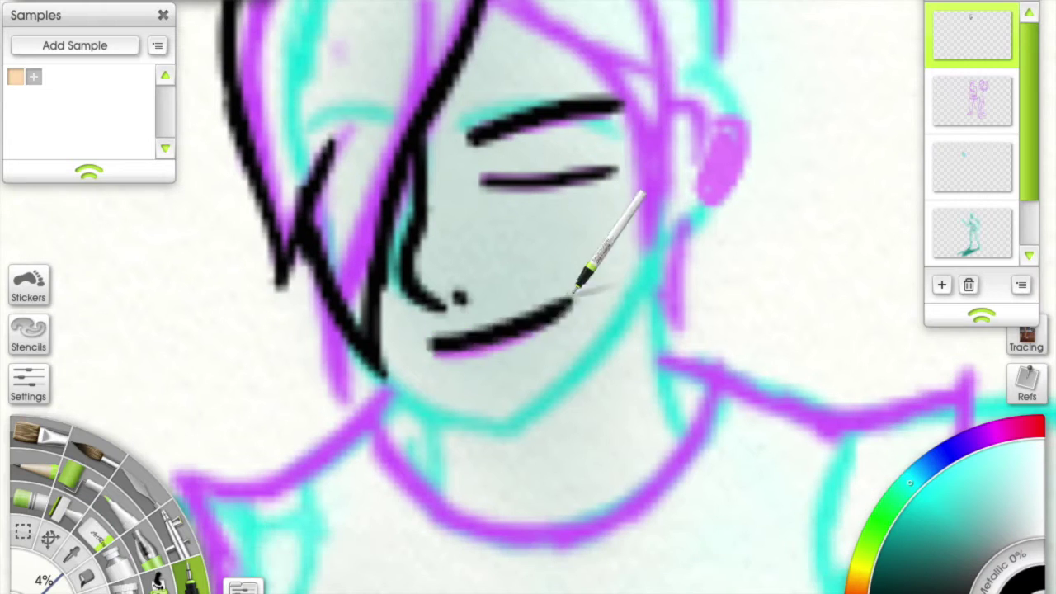
# Ink the smiling mouth and the hair outline with its fringe, spiky crown and strands beside the face.
pyautogui.moveTo(431, 357); pyautogui.dragTo(479, 346)
pyautogui.scroll(3, 471, 342)
pyautogui.scroll(2, 611, 248)
pyautogui.moveTo(594, 227)
pyautogui.mouseDown()
pyautogui.moveTo(618, 330)
pyautogui.moveTo(618, 236)
pyautogui.mouseUp()
pyautogui.scroll(2, 618, 330)
pyautogui.scroll(2, 618, 235)
pyautogui.moveTo(553, 4)
pyautogui.mouseDown()
pyautogui.moveTo(511, 53)
pyautogui.moveTo(759, 153)
pyautogui.mouseUp()
pyautogui.scroll(-2, 758, 154)
pyautogui.moveTo(701, 272); pyautogui.dragTo(677, 176)
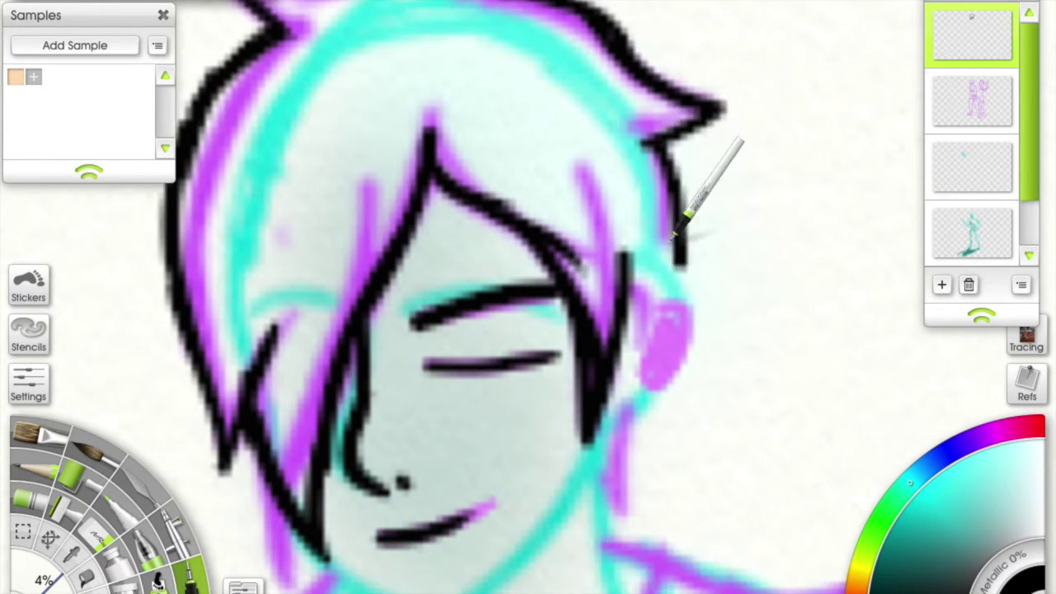
# Ink the ear and the jawline from the ear around the chin over the sketch.
pyautogui.scroll(-1, 676, 177)
pyautogui.moveTo(708, 132); pyautogui.dragTo(658, 217)
pyautogui.scroll(-2, 658, 217)
pyautogui.moveTo(341, 259); pyautogui.dragTo(477, 357)
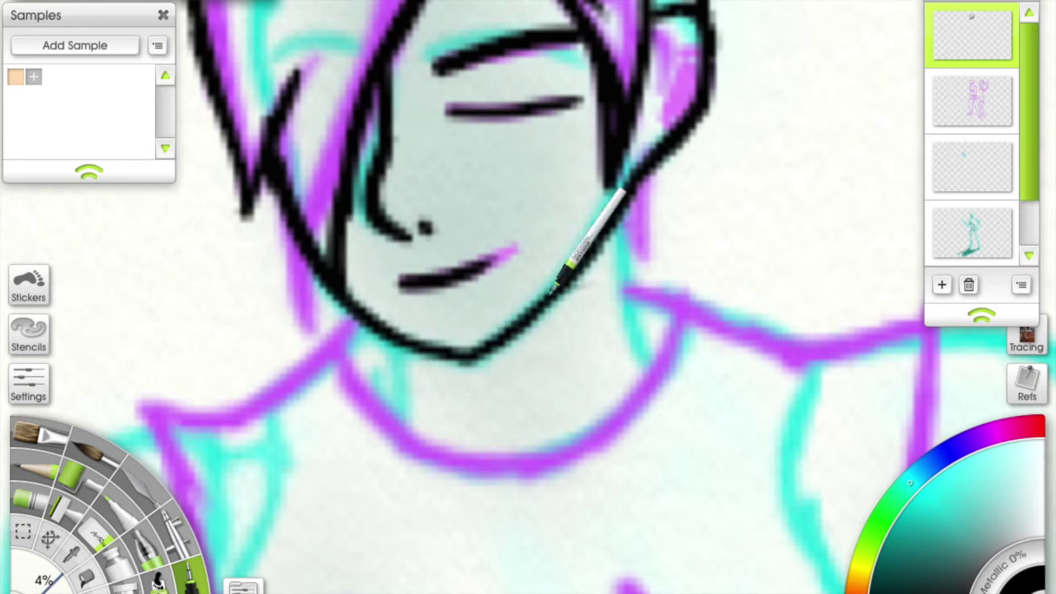
# Ink the hair strand behind the ear, both sides of the neck and the curved shirt collar.
pyautogui.scroll(-2, 489, 347)
pyautogui.scroll(2, 357, 272)
pyautogui.press('e')
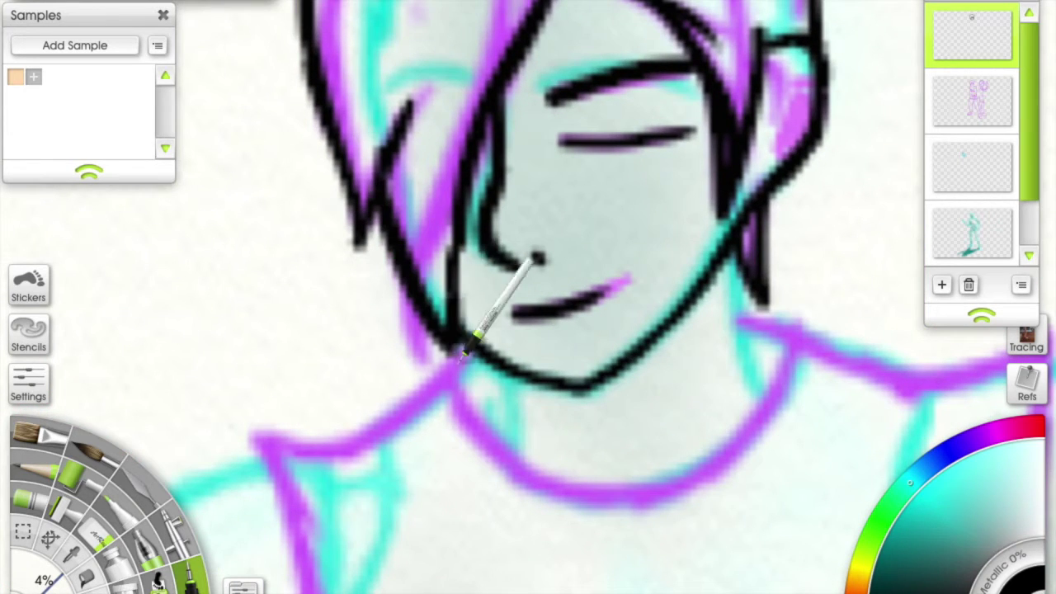
pyautogui.scroll(-2, 457, 297)
pyautogui.scroll(-1, 582, 283)
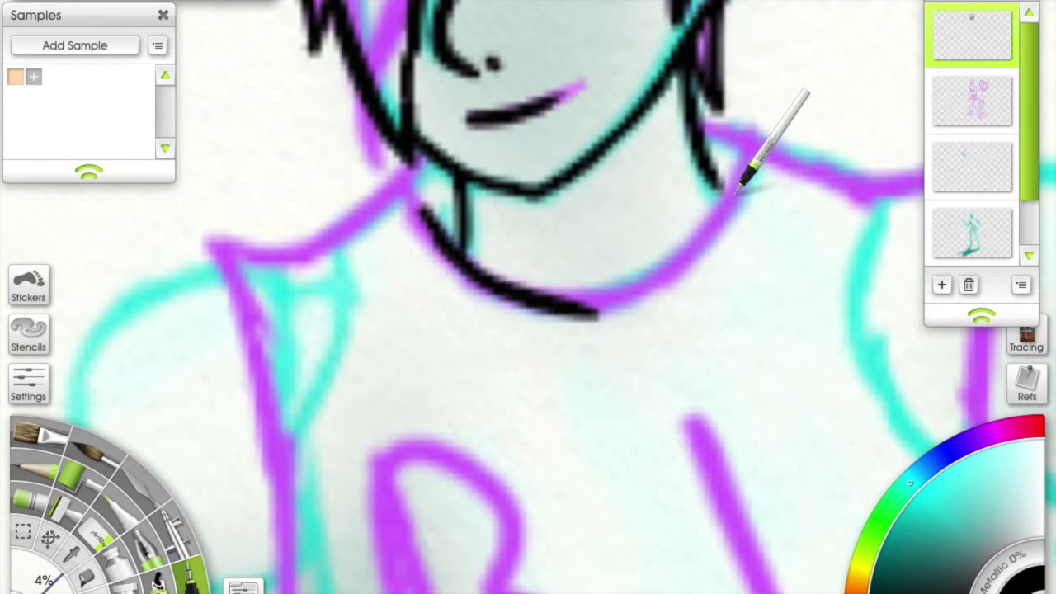
pyautogui.moveTo(749, 162); pyautogui.dragTo(595, 315)
# Ink the shoulder and both edges of the upper arm on the gun-holding side, following the sketch.
pyautogui.hscroll(-2, 568, 169)
pyautogui.scroll(2, 394, 207)
pyautogui.moveTo(474, 161); pyautogui.dragTo(388, 367)
pyautogui.scroll(-2, 429, 248)
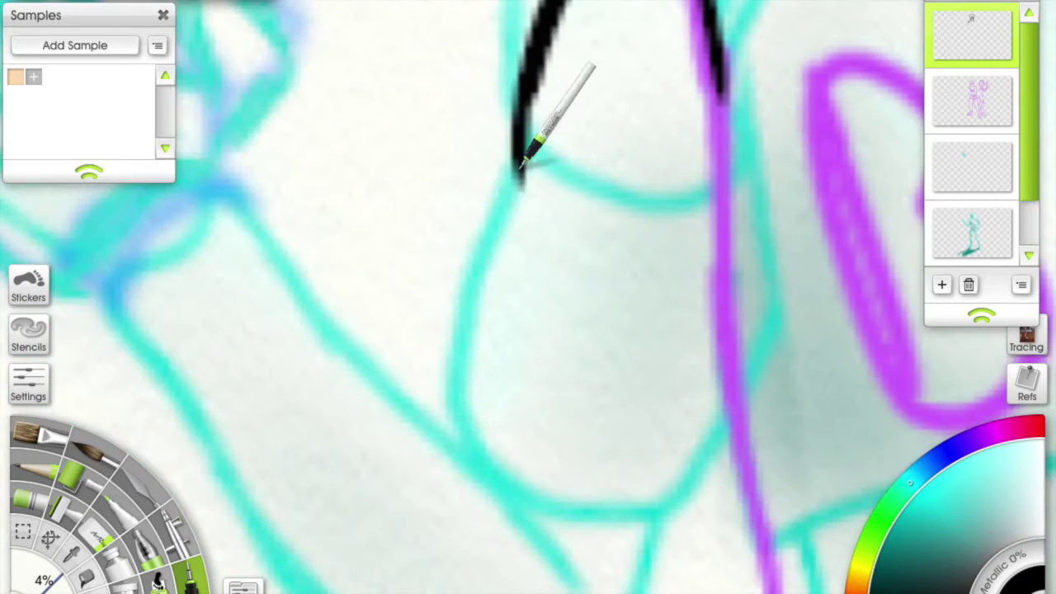
pyautogui.moveTo(519, 214); pyautogui.dragTo(487, 445)
pyautogui.scroll(-2, 503, 330)
pyautogui.moveTo(743, 158); pyautogui.dragTo(665, 317)
# Ink the pistol's long outline with a rounded muzzle and back end over the blue sketch.
pyautogui.scroll(-2, 671, 247)
pyautogui.scroll(-3, 528, 297)
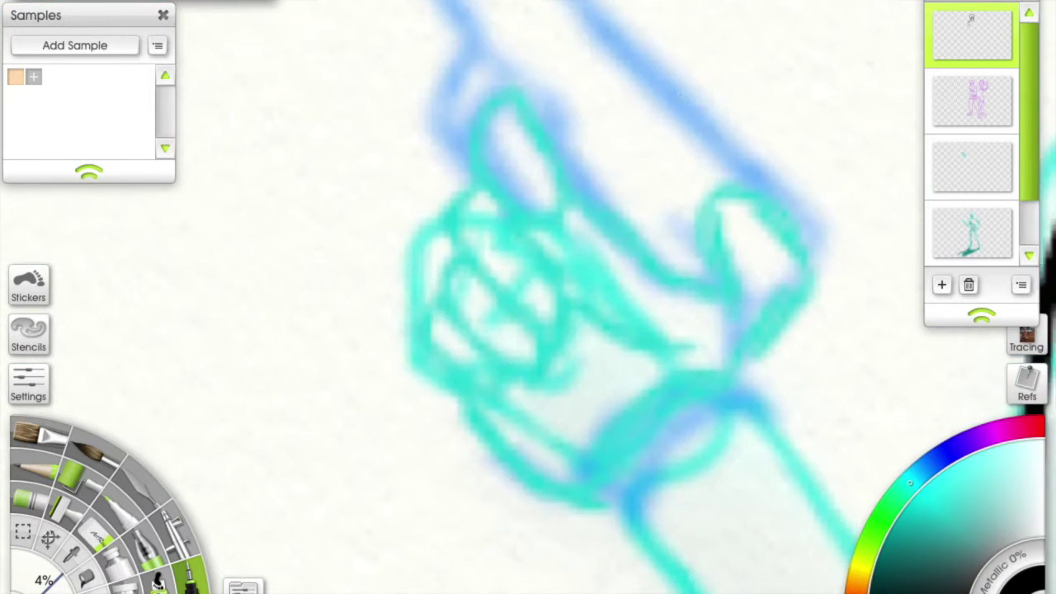
pyautogui.moveTo(443, 129); pyautogui.dragTo(568, 295)
pyautogui.moveTo(446, 136); pyautogui.dragTo(718, 443)
pyautogui.hscroll(2, 528, 297)
pyautogui.moveTo(367, 57); pyautogui.dragTo(371, 87)
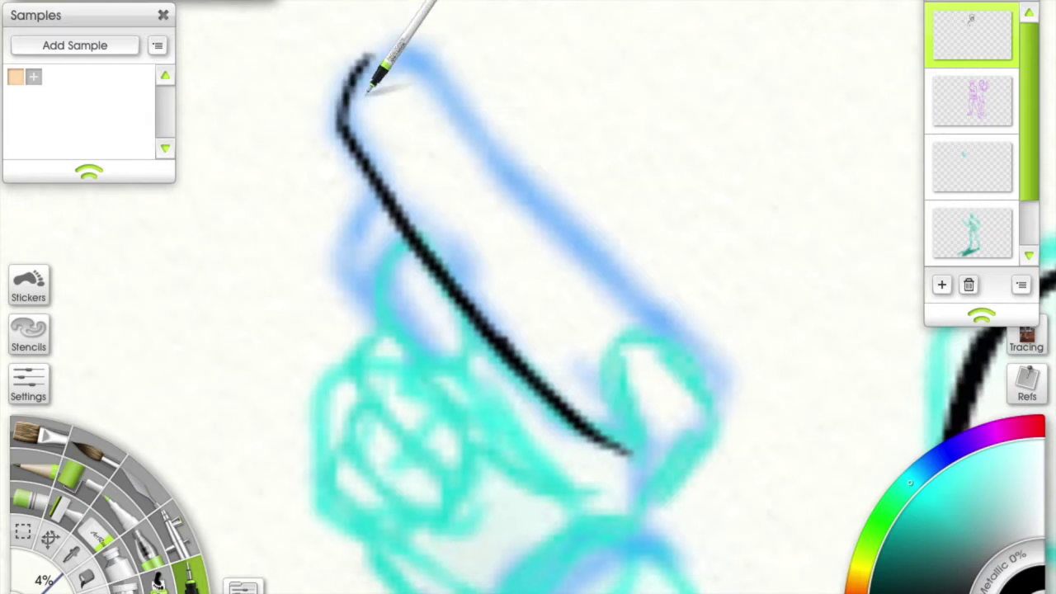
pyautogui.scroll(-2, 528, 297)
pyautogui.moveTo(717, 235)
pyautogui.mouseDown()
pyautogui.moveTo(667, 313)
pyautogui.moveTo(577, 388)
pyautogui.mouseUp()
# Ink the trigger guard, the curled fingers, the thumb and the heel of the hand holding the pistol.
pyautogui.scroll(-2, 528, 297)
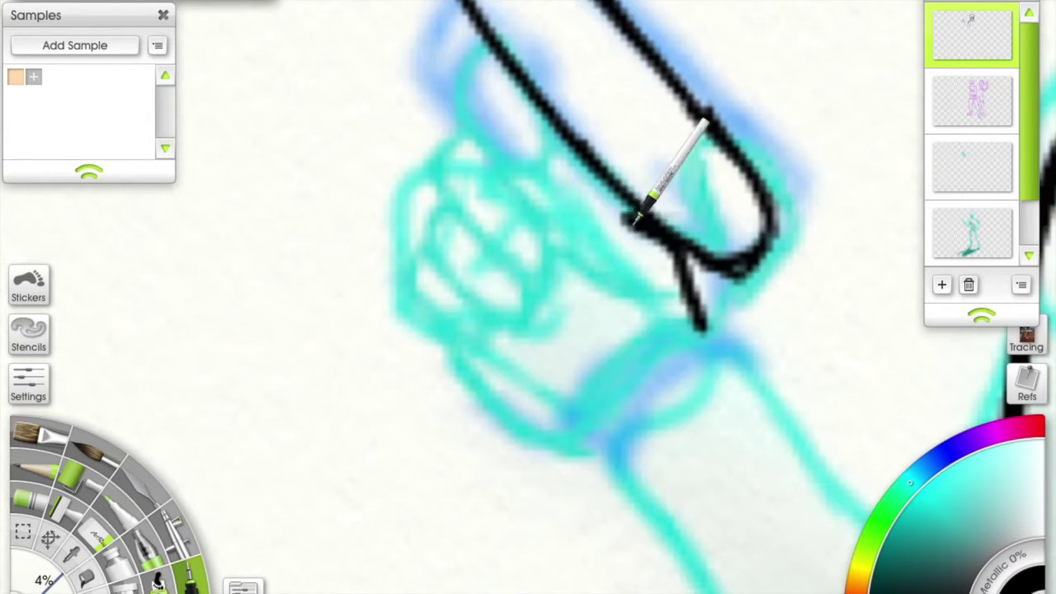
pyautogui.hscroll(-2, 528, 297)
pyautogui.moveTo(566, 94)
pyautogui.mouseDown()
pyautogui.moveTo(589, 99)
pyautogui.moveTo(590, 165)
pyautogui.mouseUp()
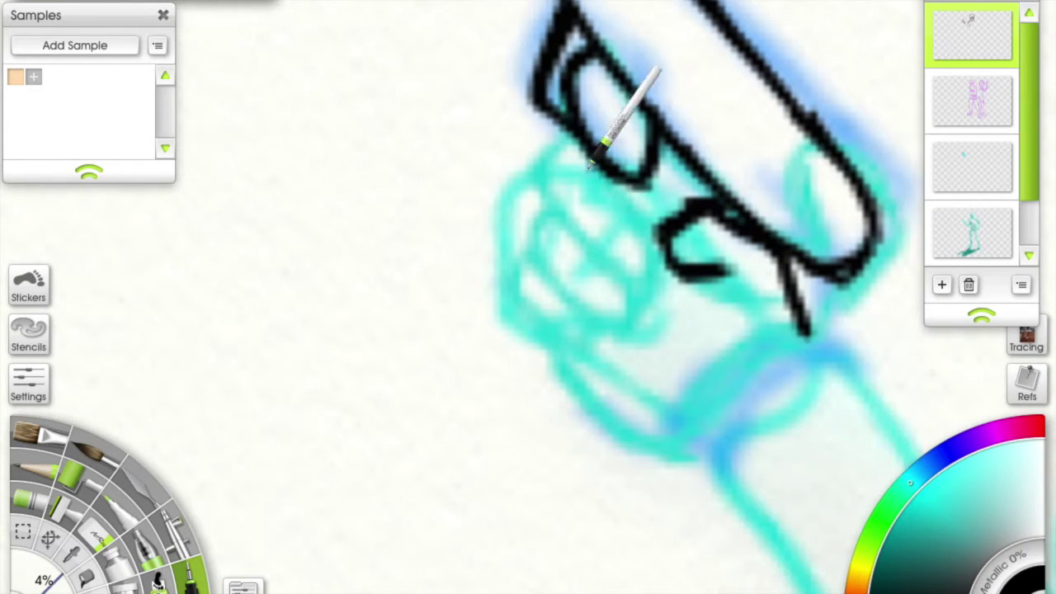
pyautogui.moveTo(644, 306); pyautogui.dragTo(678, 246)
pyautogui.scroll(-2, 528, 297)
pyautogui.scroll(-6, 614, 194)
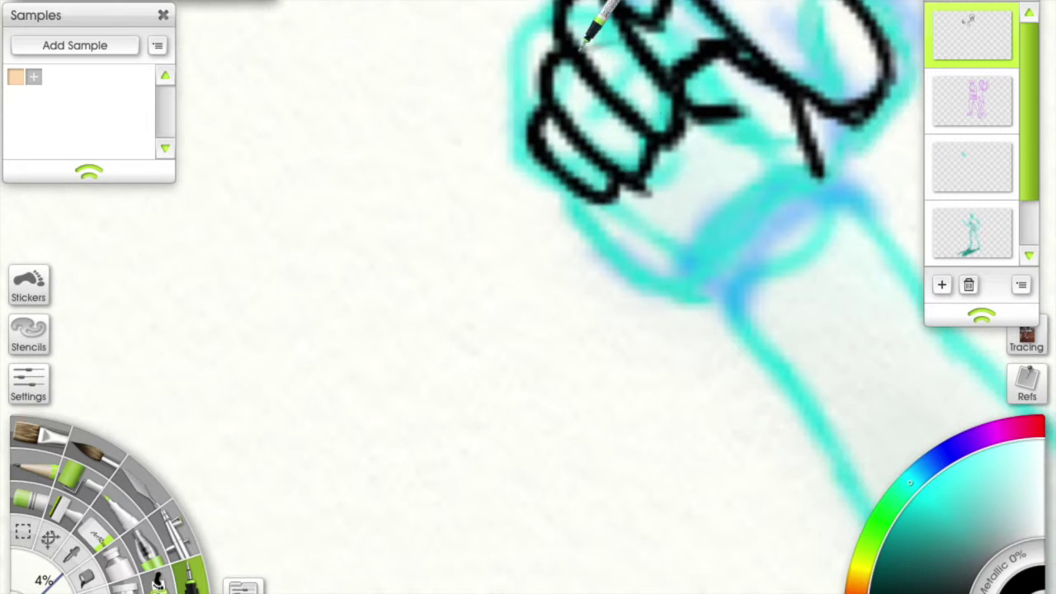
pyautogui.scroll(5, 527, 297)
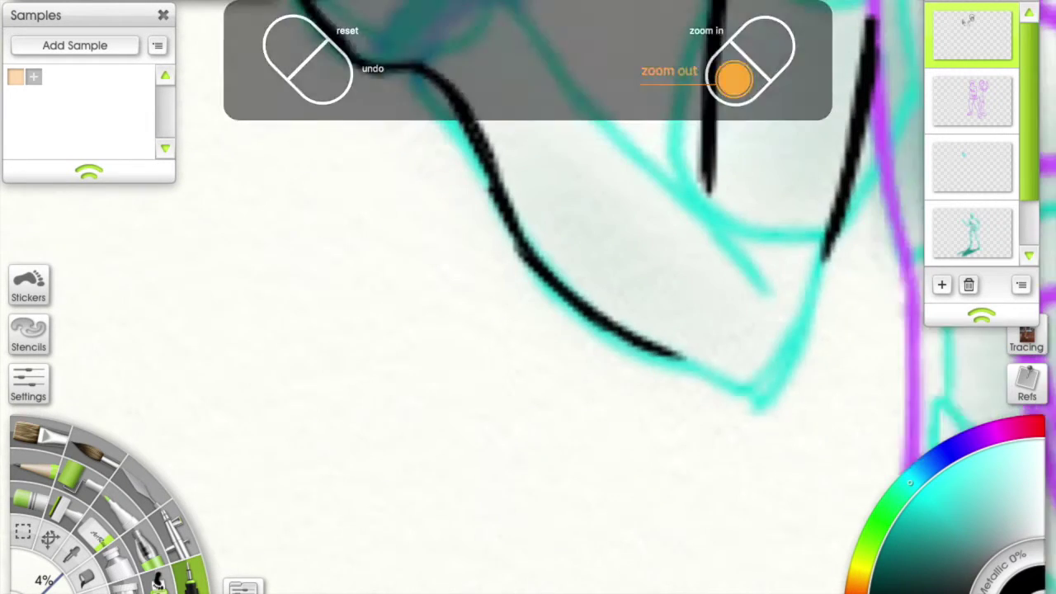
pyautogui.scroll(-2, 458, 175)
pyautogui.moveTo(471, 169); pyautogui.dragTo(684, 395)
pyautogui.scroll(2, 608, 340)
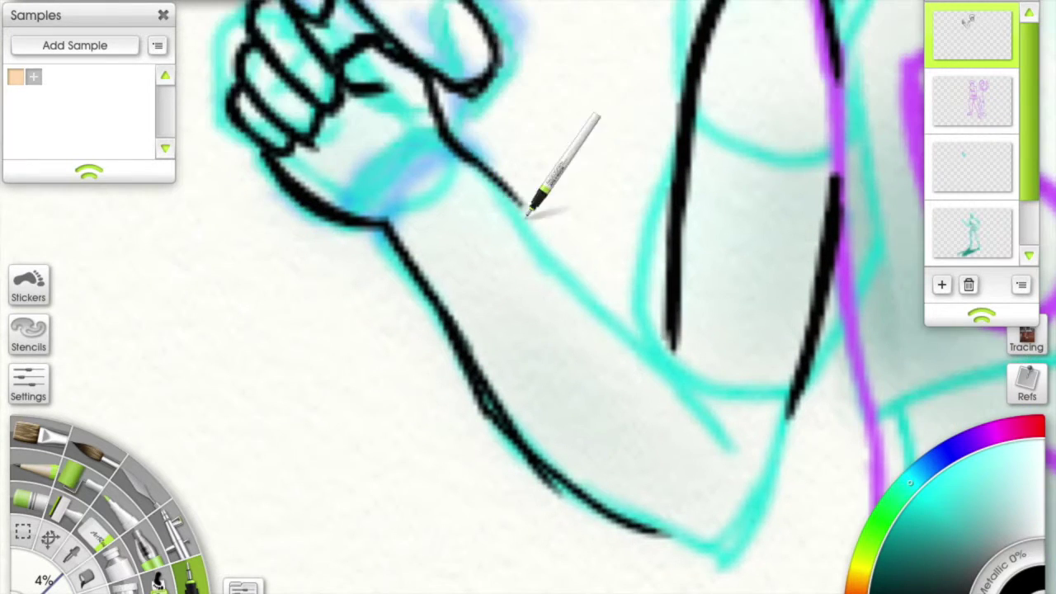
pyautogui.scroll(-2, 536, 223)
pyautogui.scroll(2, 561, 190)
pyautogui.scroll(-1, 563, 248)
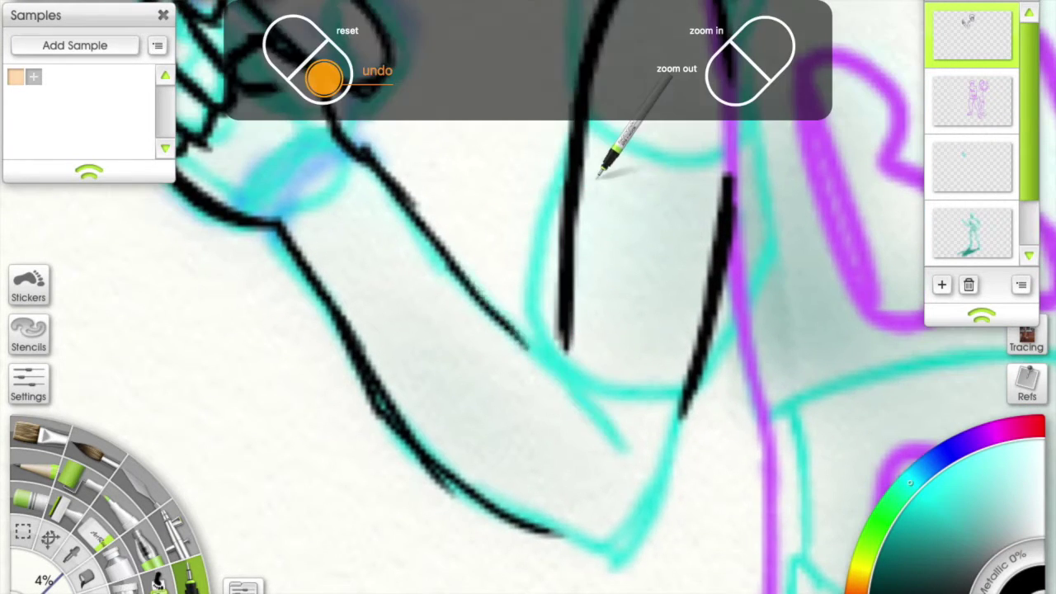
# Ink both edges of the forearm with bold lines and join them to the upper arm at the pointed elbow.
pyautogui.scroll(2, 601, 169)
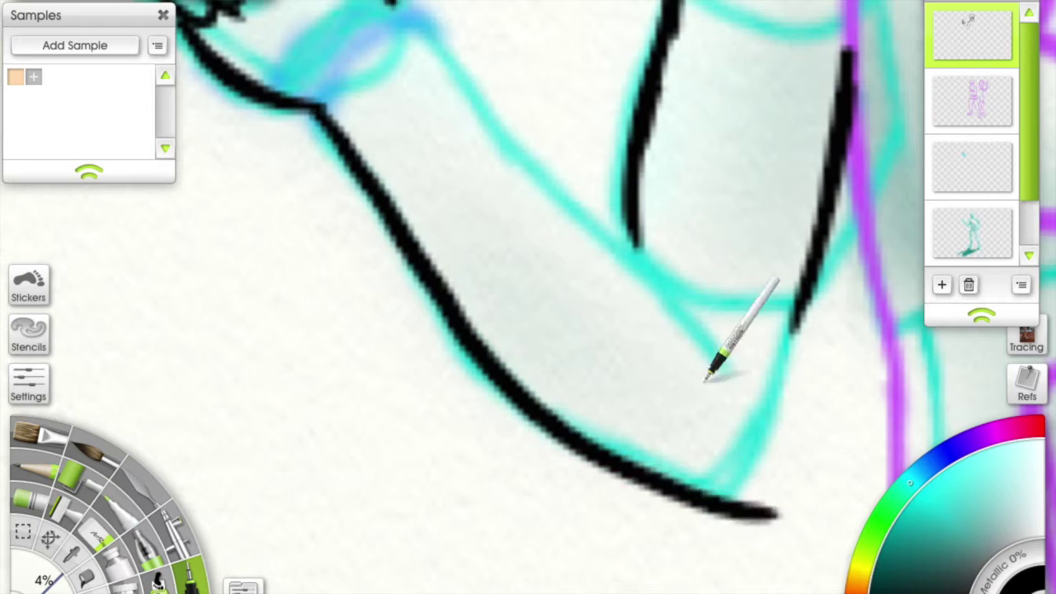
pyautogui.scroll(-1, 705, 380)
pyautogui.scroll(1, 549, 238)
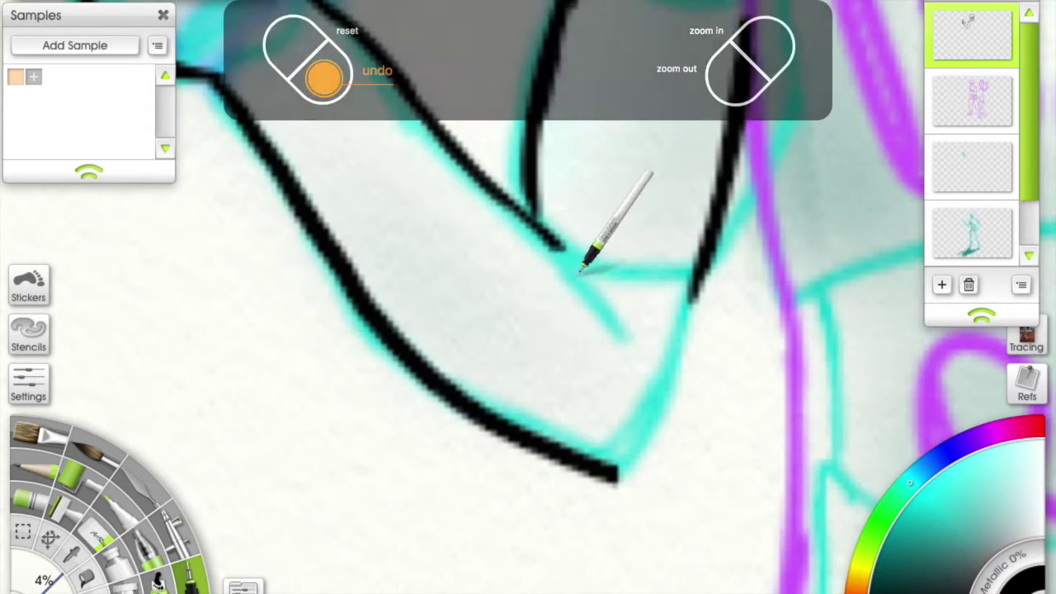
pyautogui.scroll(-3, 548, 237)
pyautogui.scroll(-5, 627, 305)
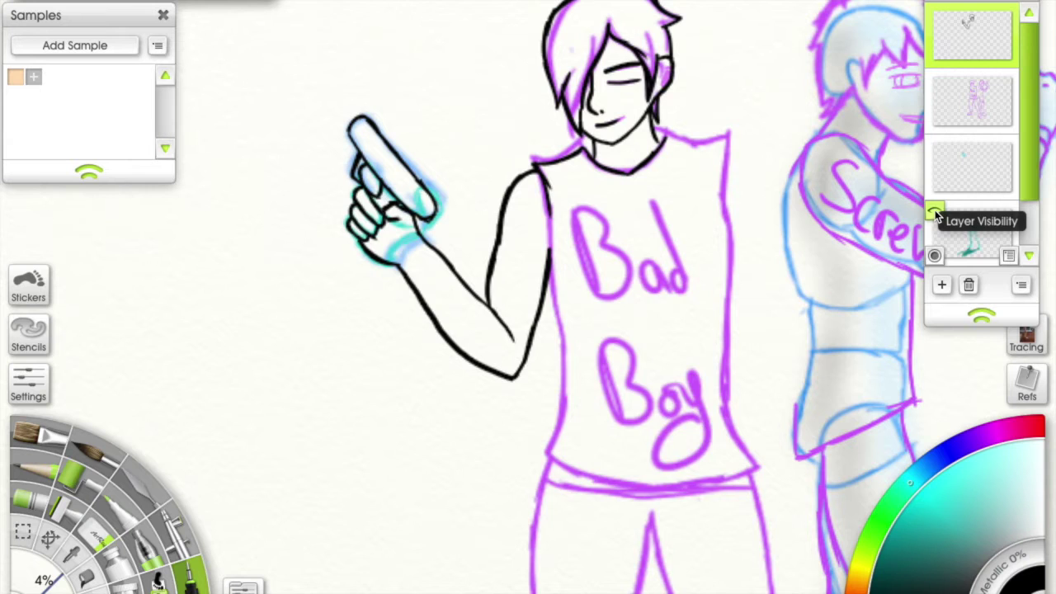
# Show the turquoise body sketch layer and redraw the pistol with a squared muzzle and an angular body.
pyautogui.click(935, 214)
pyautogui.scroll(5, 734, 250)
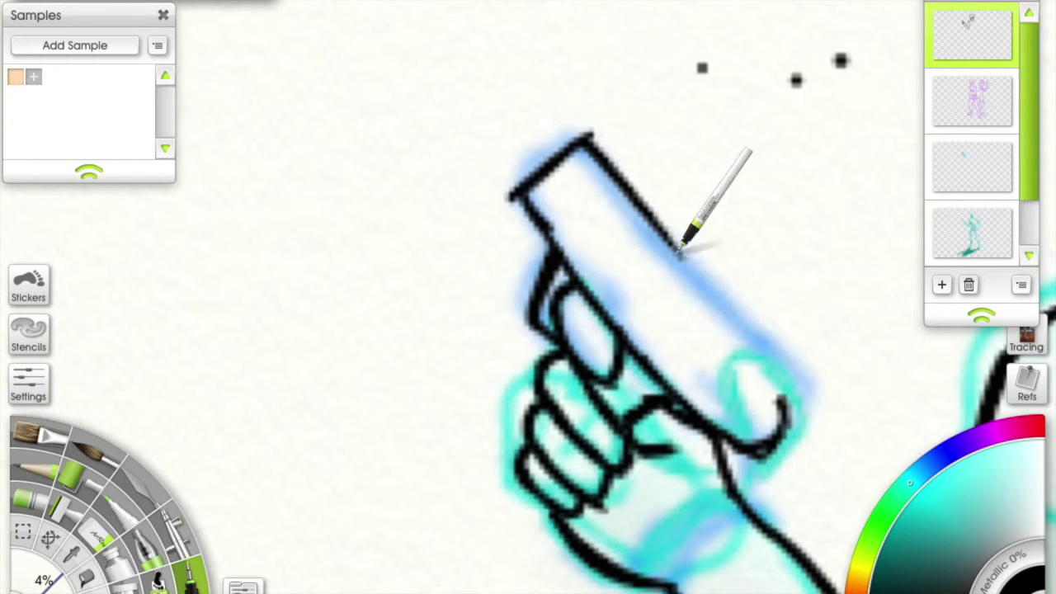
pyautogui.moveTo(708, 281); pyautogui.dragTo(624, 216)
pyautogui.moveTo(675, 259)
pyautogui.mouseDown()
pyautogui.moveTo(715, 371)
pyautogui.moveTo(688, 335)
pyautogui.mouseUp()
pyautogui.moveTo(512, 185); pyautogui.dragTo(536, 148)
pyautogui.moveTo(547, 191); pyautogui.dragTo(487, 162)
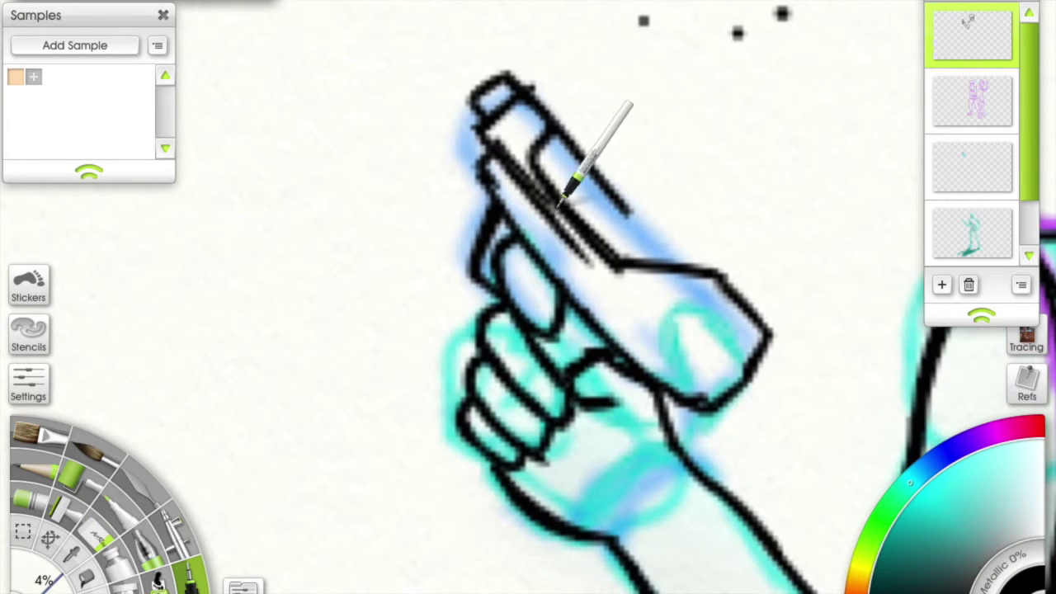
# Add the pistol's lower slide line and short grip ridges, and complete its upper edge.
pyautogui.scroll(-3, 569, 244)
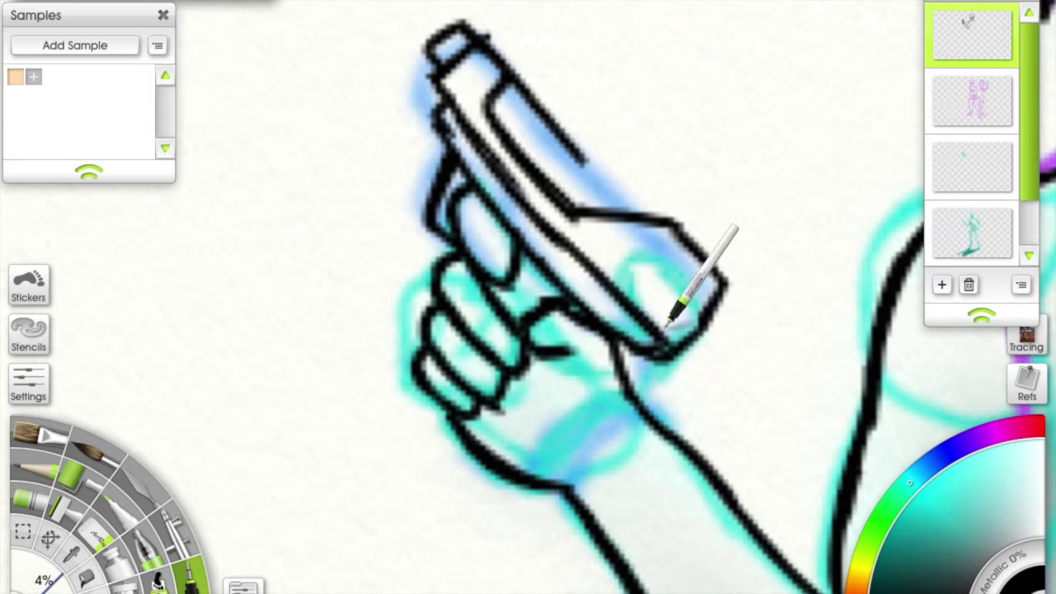
pyautogui.scroll(-2, 675, 349)
pyautogui.moveTo(584, 244); pyautogui.dragTo(584, 294)
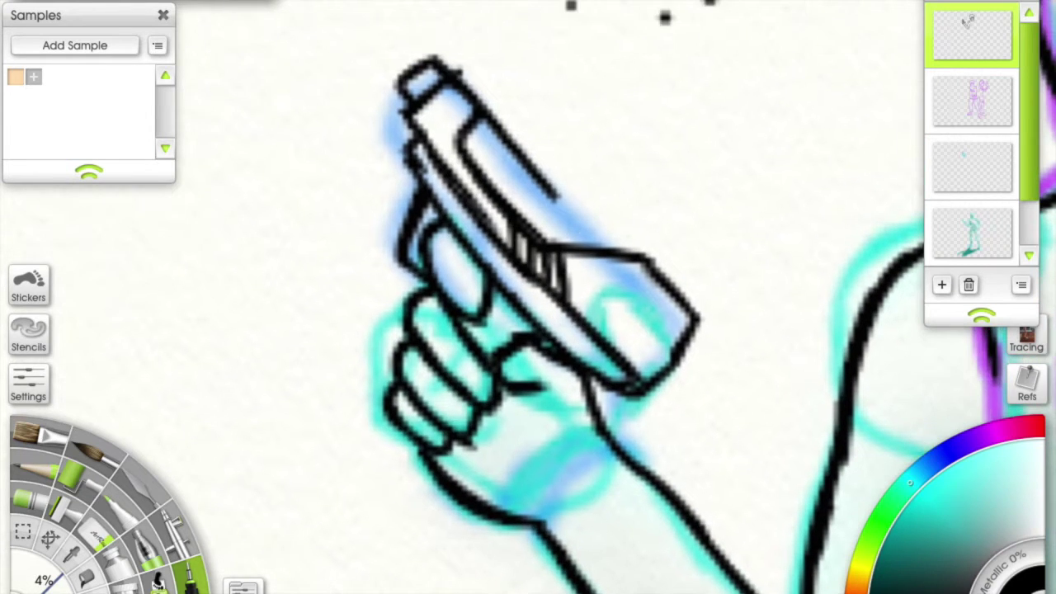
pyautogui.scroll(-3, 609, 245)
pyautogui.scroll(4, 530, 168)
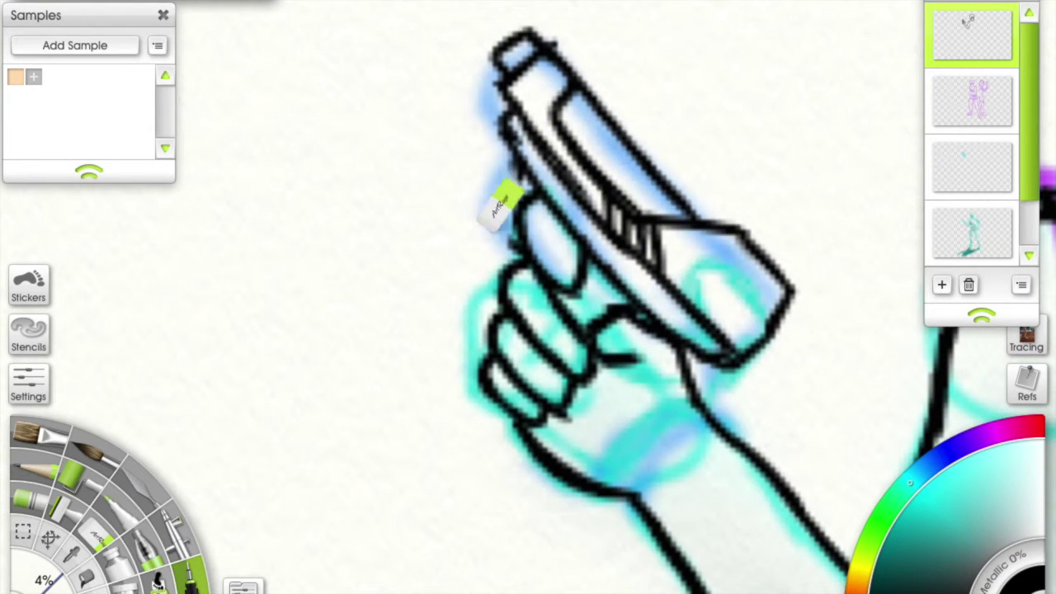
# Erase the old trigger guard line and redraw the guard with a pointed front corner.
pyautogui.moveTo(501, 195); pyautogui.dragTo(543, 171)
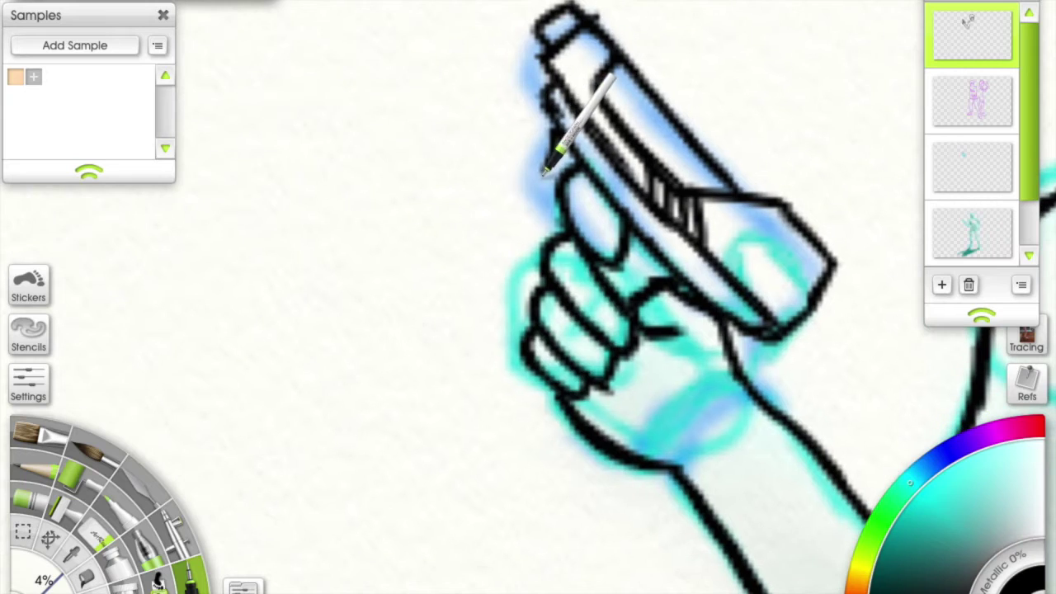
pyautogui.hscroll(-3, 588, 238)
pyautogui.scroll(1, 628, 188)
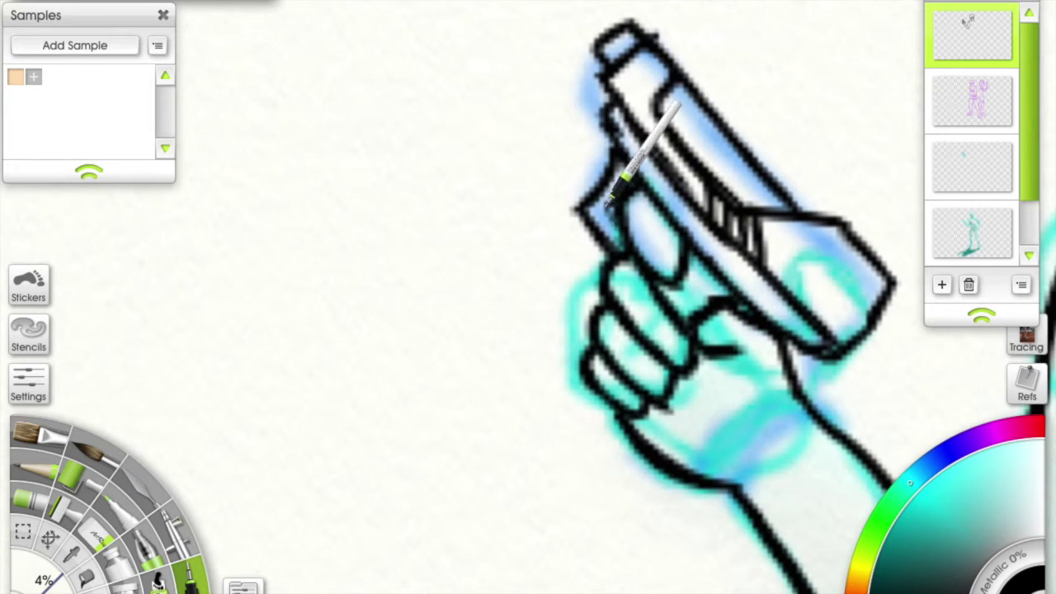
# Rework the rear edge of the pistol above the wrist with a steeper line.
pyautogui.scroll(-3, 625, 198)
pyautogui.scroll(-3, 519, 154)
pyautogui.scroll(5, 636, 47)
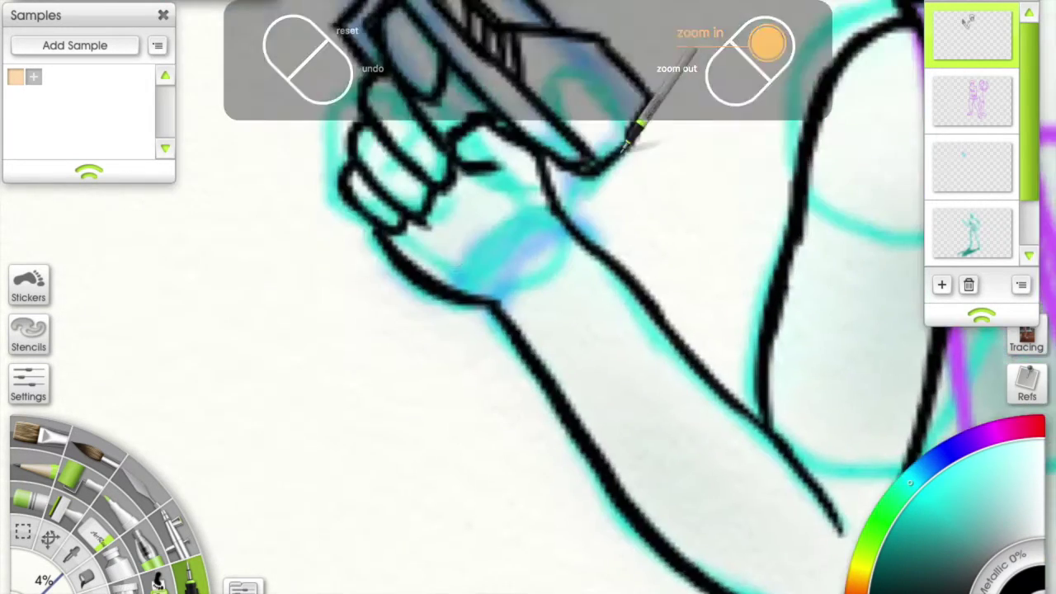
pyautogui.scroll(-2, 627, 122)
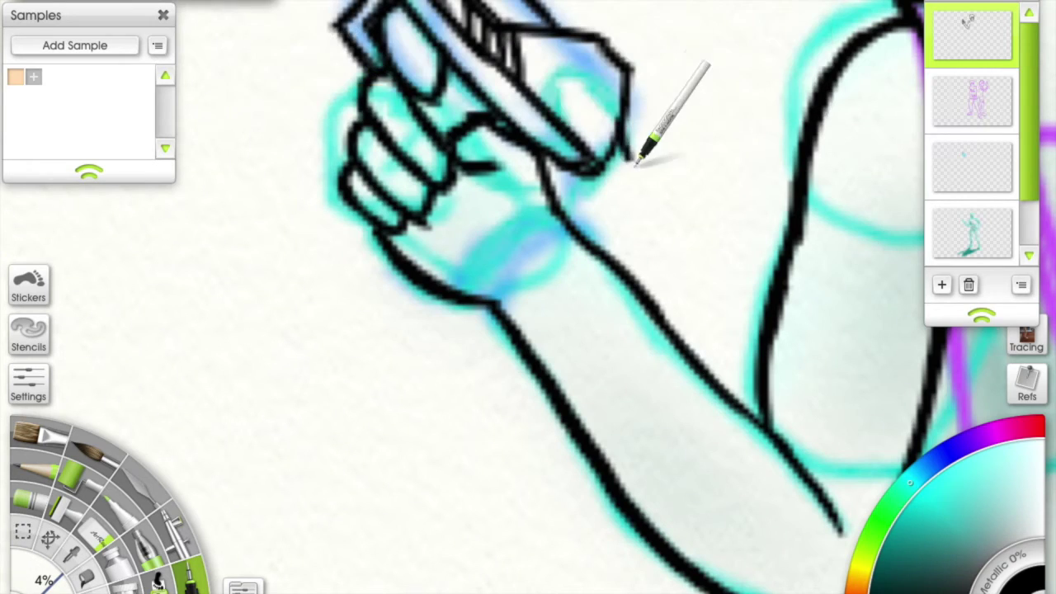
# Ink the shirt's side edge below the bent elbow and the curved hem across the waist.
pyautogui.scroll(-3, 636, 160)
pyautogui.scroll(-3, 667, 170)
pyautogui.scroll(6, 531, 169)
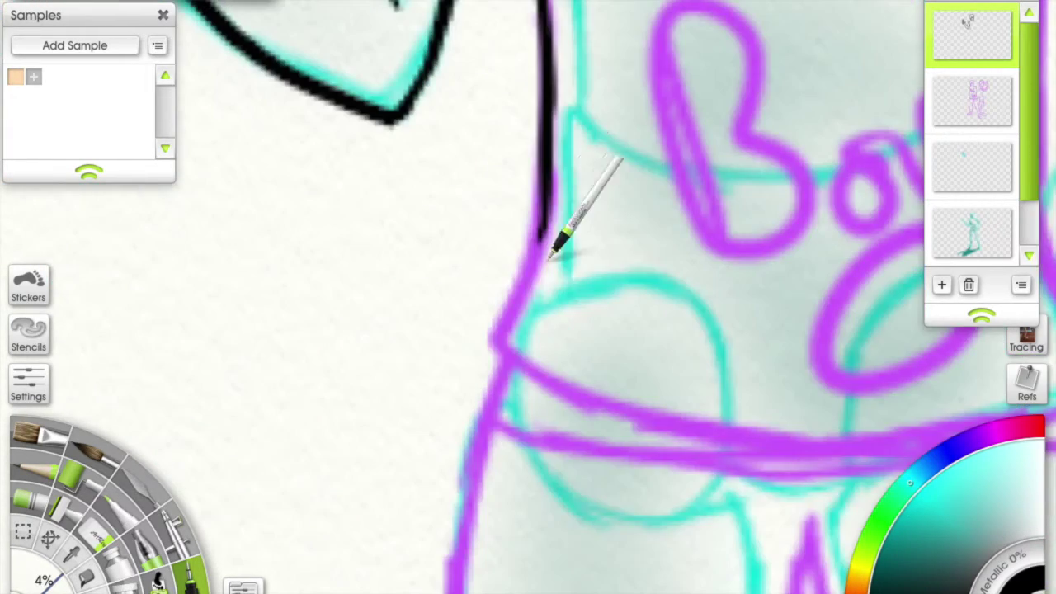
pyautogui.moveTo(550, 256)
pyautogui.mouseDown()
pyautogui.moveTo(531, 365)
pyautogui.moveTo(566, 358)
pyautogui.mouseUp()
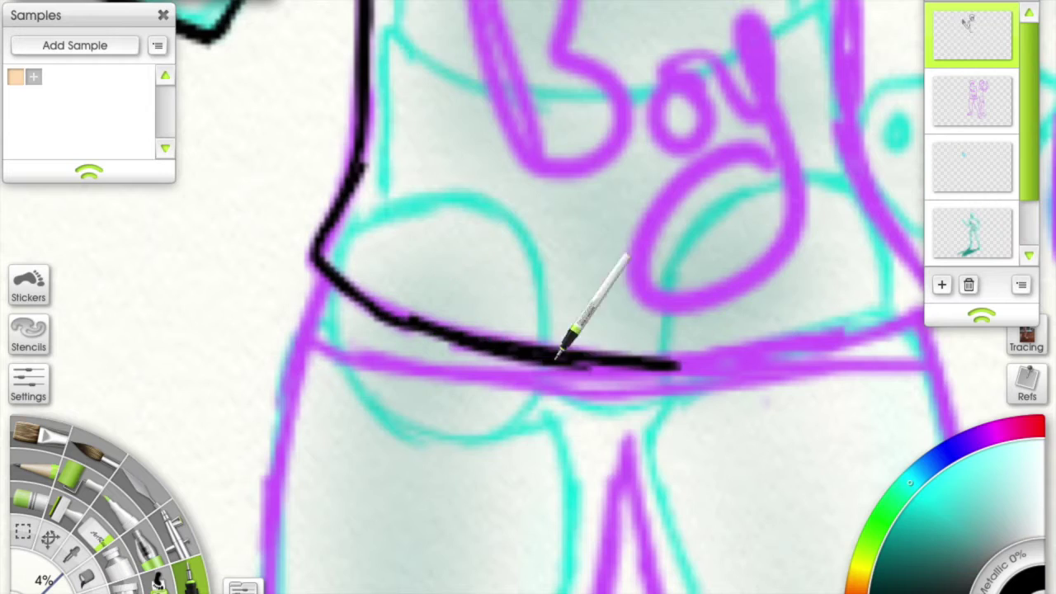
pyautogui.scroll(2, 259, 295)
pyautogui.scroll(-2, 627, 339)
pyautogui.scroll(3, 738, 304)
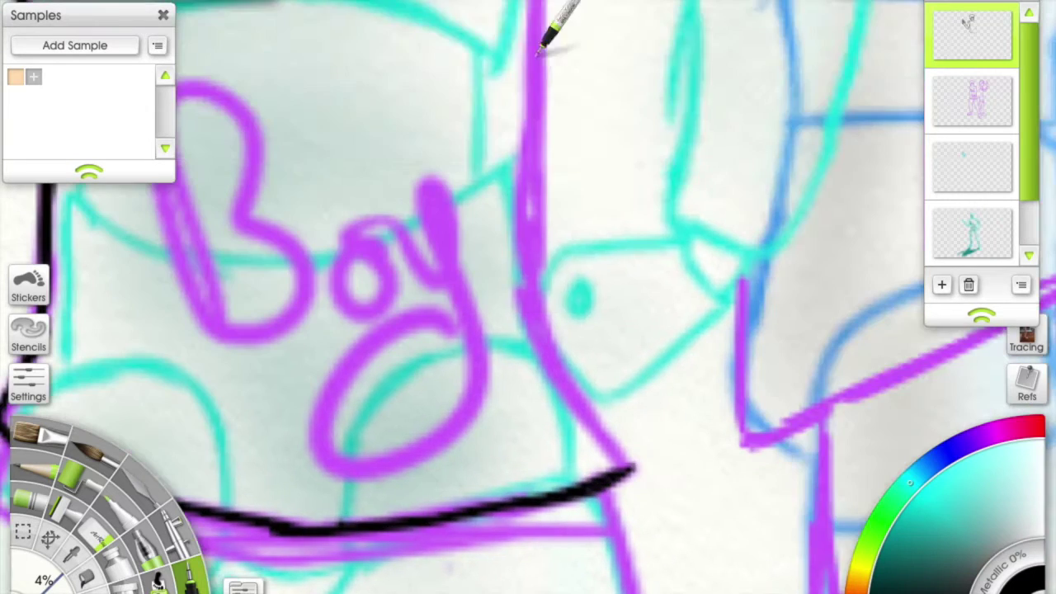
# Ink the shirt's opposite side edge from the hem up to the sleeve opening, plus the shoulder line to the collar.
pyautogui.scroll(5, 537, 284)
pyautogui.moveTo(528, 78); pyautogui.dragTo(532, 398)
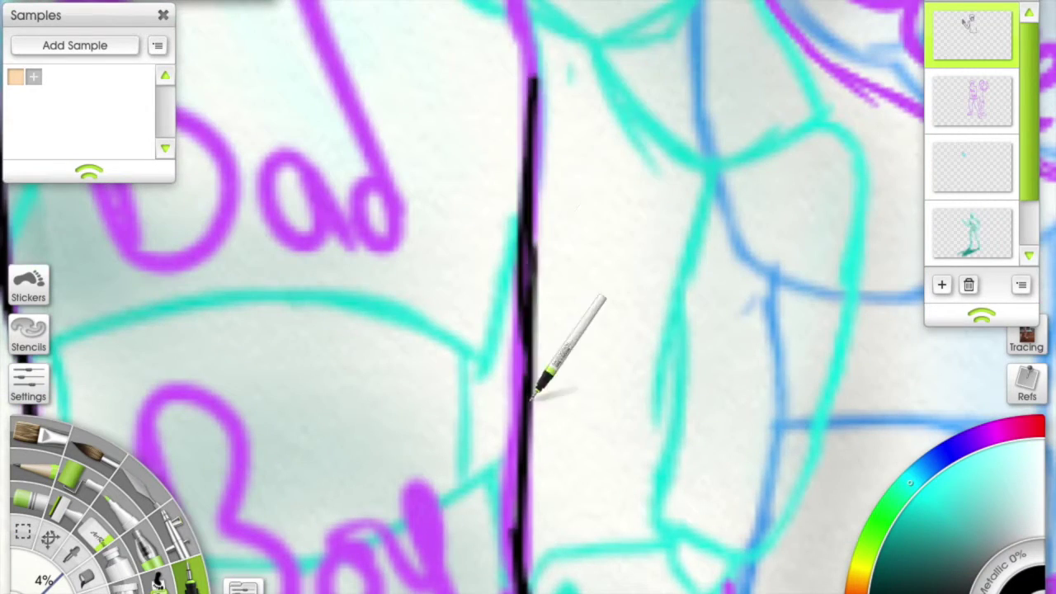
pyautogui.scroll(2, 521, 252)
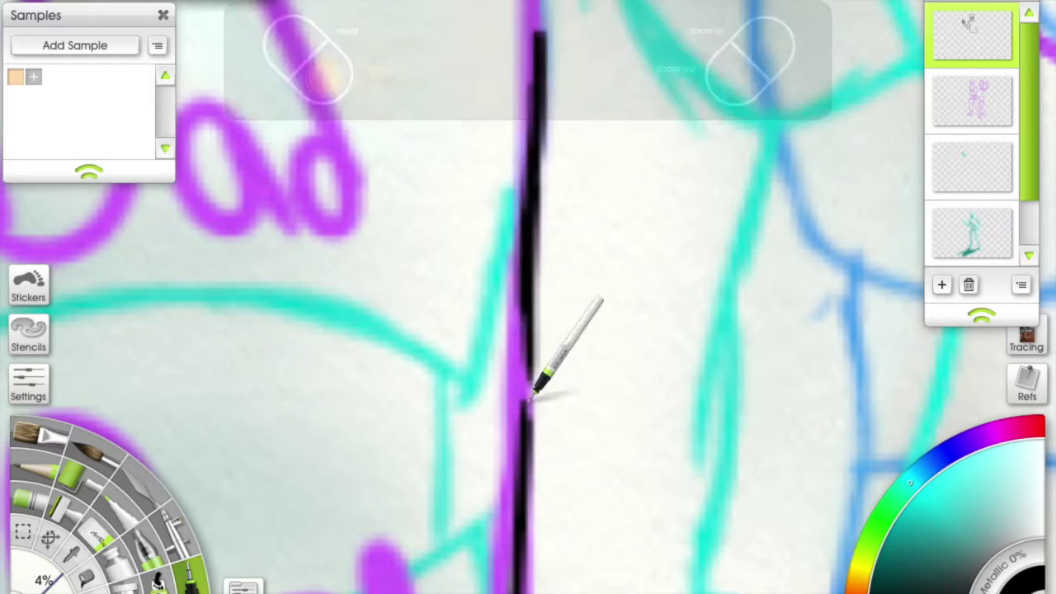
pyautogui.scroll(-3, 532, 367)
pyautogui.scroll(3, 523, 90)
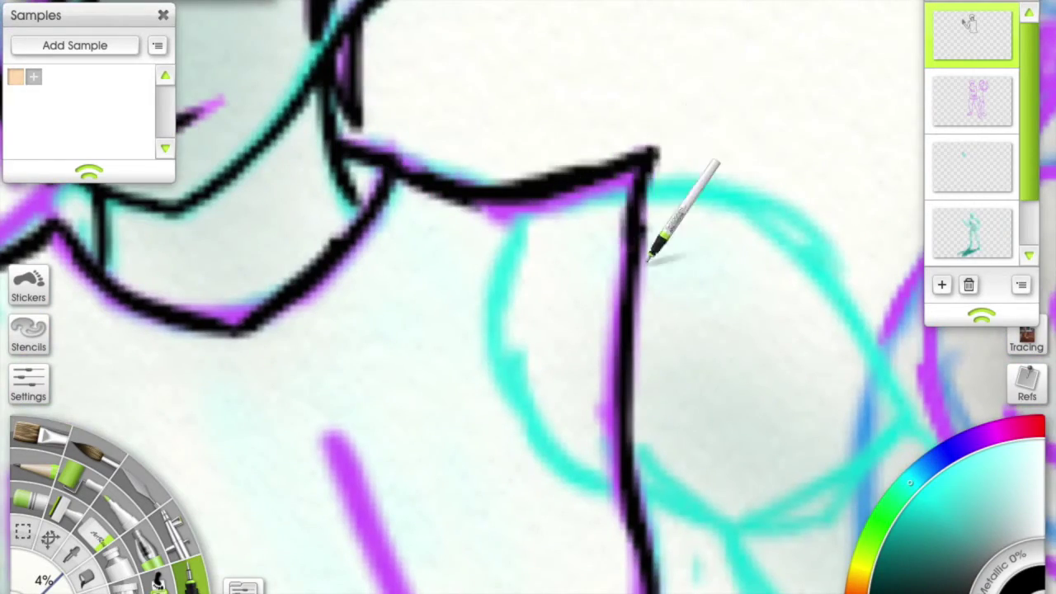
# Ink the rounded shoulder and upper arm outline of the lowered arm beside the shirt.
pyautogui.scroll(-3, 635, 248)
pyautogui.scroll(4, 655, 193)
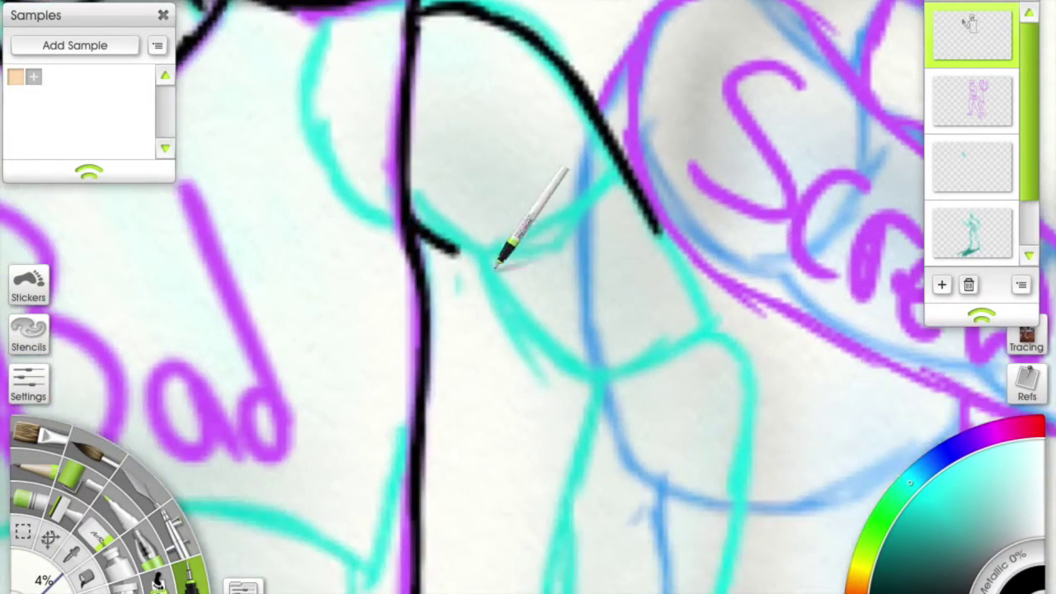
pyautogui.scroll(-3, 406, 215)
# Ink both edges of the lowered forearm and close it with a narrow cuff at the wrist.
pyautogui.moveTo(554, 264); pyautogui.dragTo(531, 511)
pyautogui.scroll(1, 654, 106)
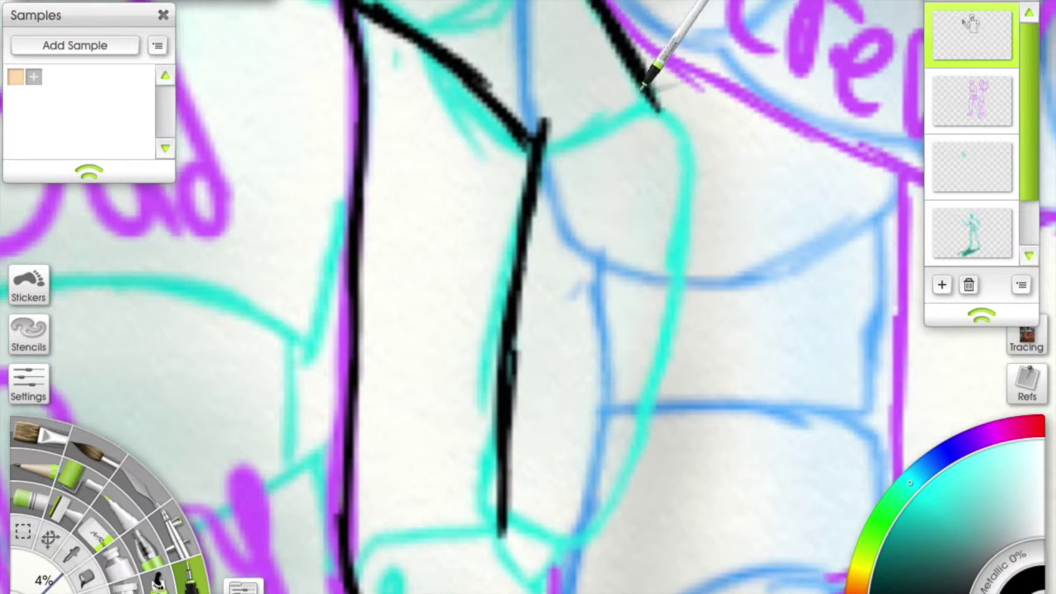
pyautogui.scroll(-2, 660, 378)
pyautogui.scroll(3, 558, 272)
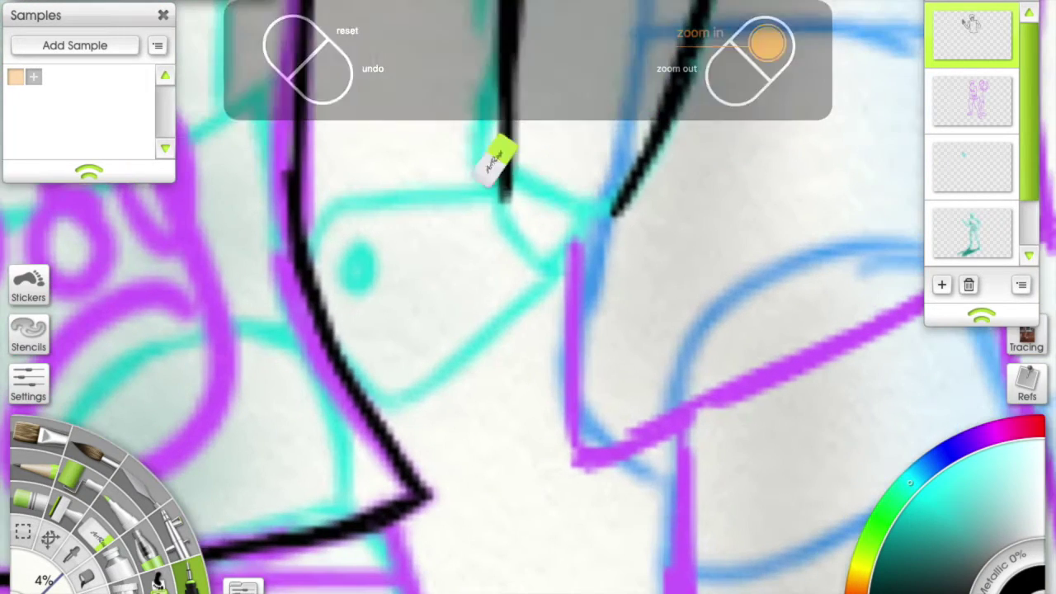
pyautogui.hscroll(-3, 625, 248)
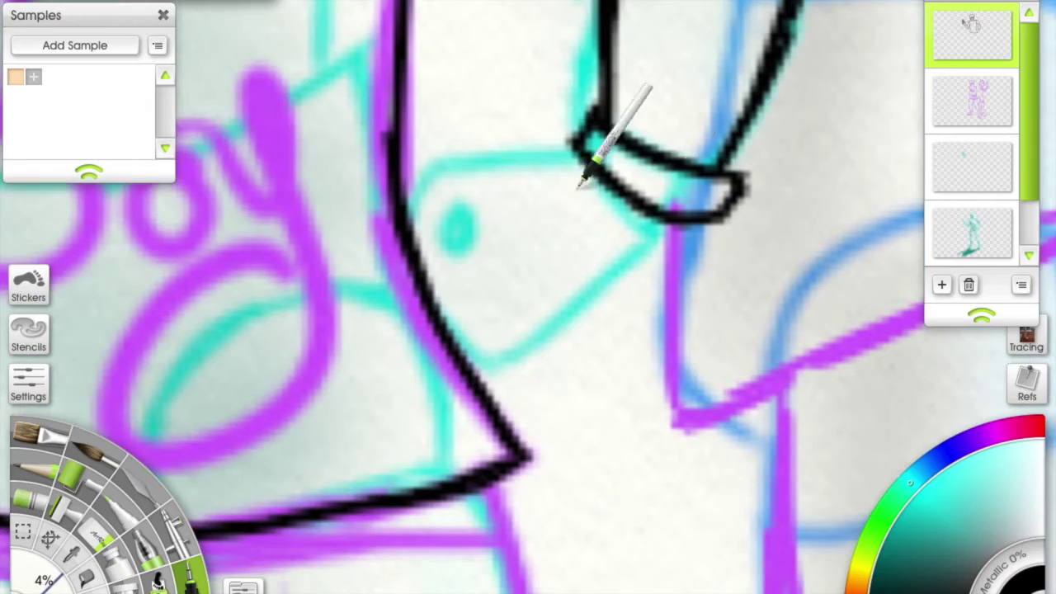
# Ink the outline of the hand below the cuff of the lowered arm, beside the shirt's edge.
pyautogui.scroll(-2, 485, 155)
pyautogui.moveTo(462, 292)
pyautogui.mouseDown()
pyautogui.moveTo(655, 171)
pyautogui.moveTo(660, 221)
pyautogui.mouseUp()
pyautogui.hscroll(2, 583, 236)
# Ink a waistband line just below the shirt's hem, with short edges closing it at both hips.
pyautogui.scroll(-1, 582, 236)
pyautogui.scroll(-2, 675, 219)
pyautogui.scroll(2, 367, 142)
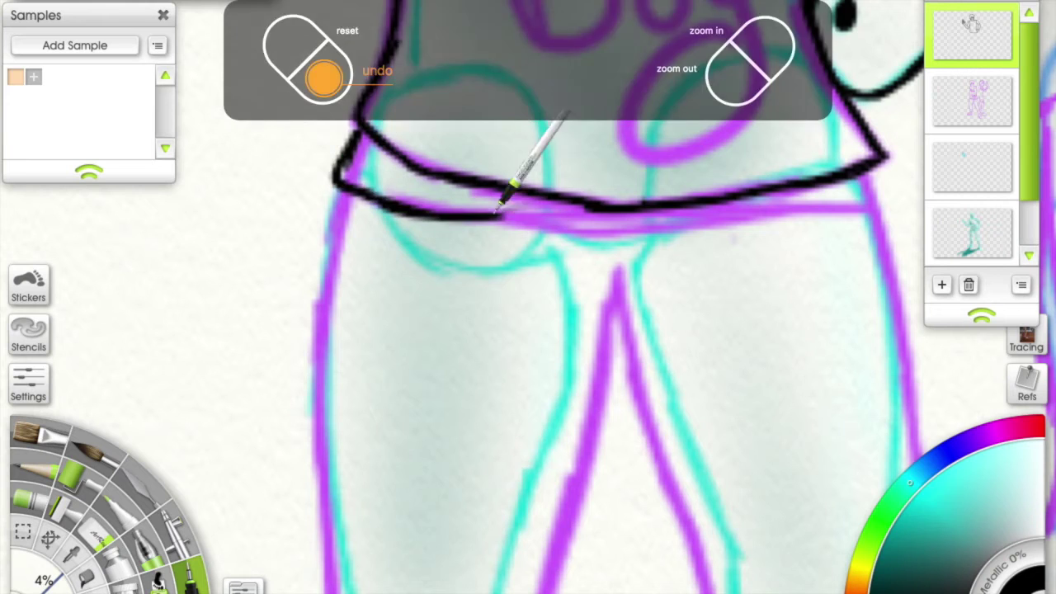
pyautogui.hscroll(5, 499, 210)
pyautogui.hscroll(-5, 542, 237)
pyautogui.scroll(-3, 542, 237)
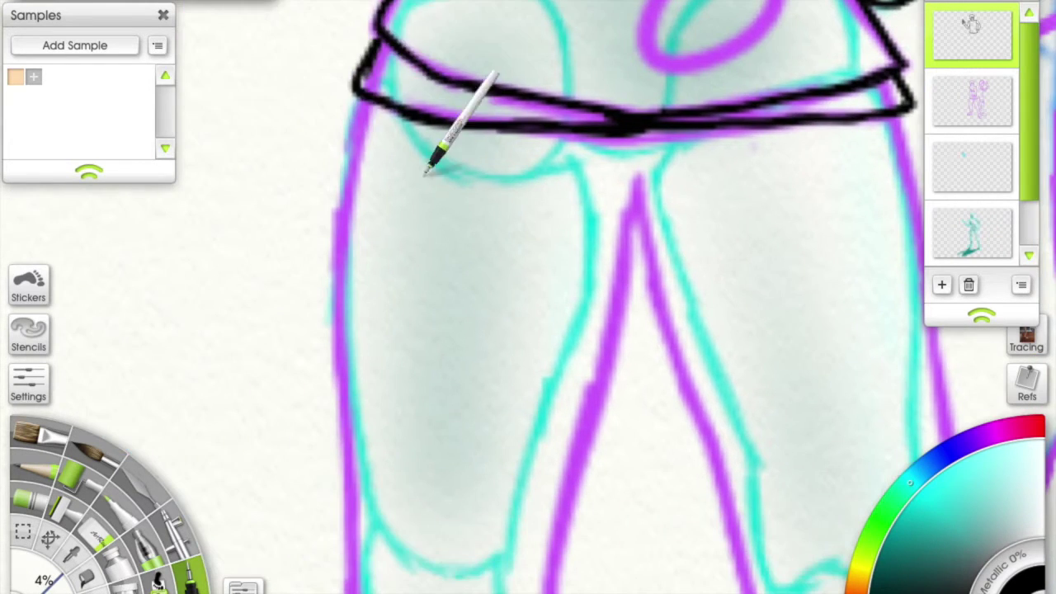
# Ink the outer edge of the first trouser leg from hip to ankle and the curved hem across its end.
pyautogui.scroll(-3, 347, 377)
pyautogui.moveTo(347, 377)
pyautogui.mouseDown()
pyautogui.moveTo(333, 152)
pyautogui.moveTo(330, 225)
pyautogui.mouseUp()
pyautogui.scroll(-3, 337, 278)
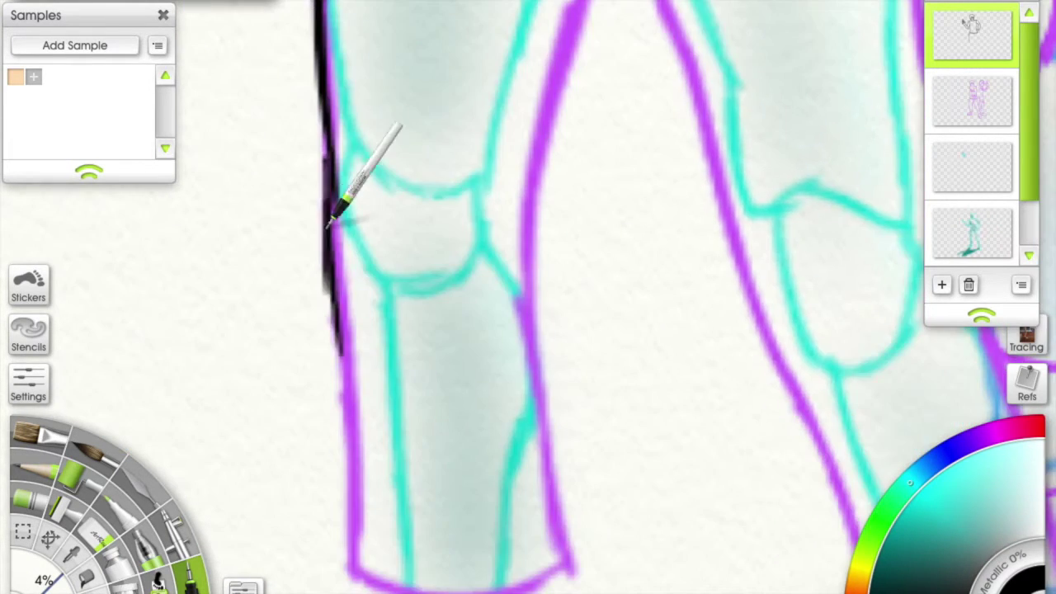
pyautogui.moveTo(334, 145); pyautogui.dragTo(348, 300)
pyautogui.scroll(-3, 348, 300)
pyautogui.moveTo(344, 177); pyautogui.dragTo(353, 268)
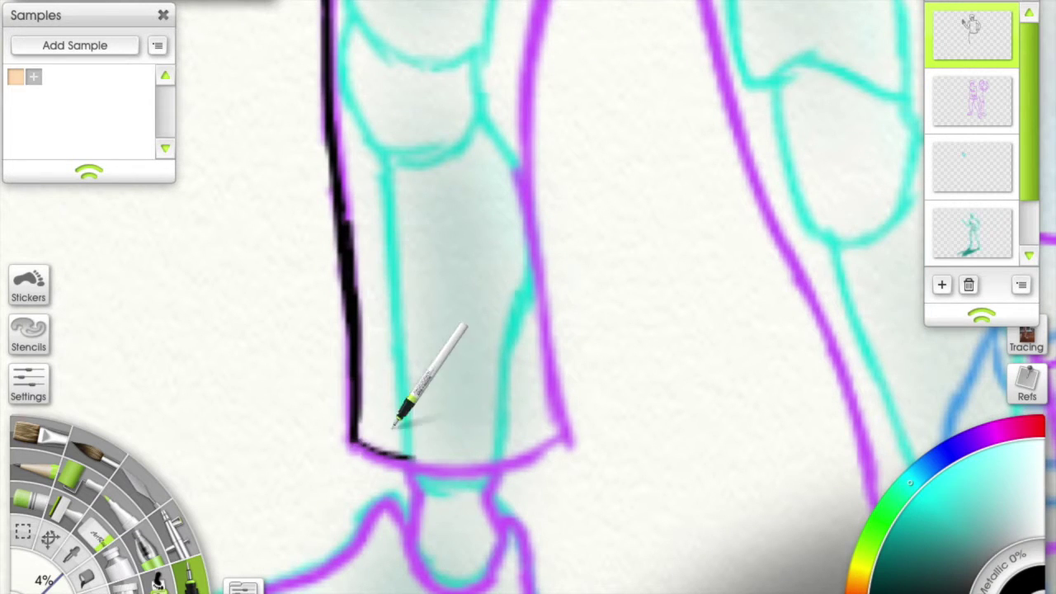
pyautogui.moveTo(382, 453); pyautogui.dragTo(541, 438)
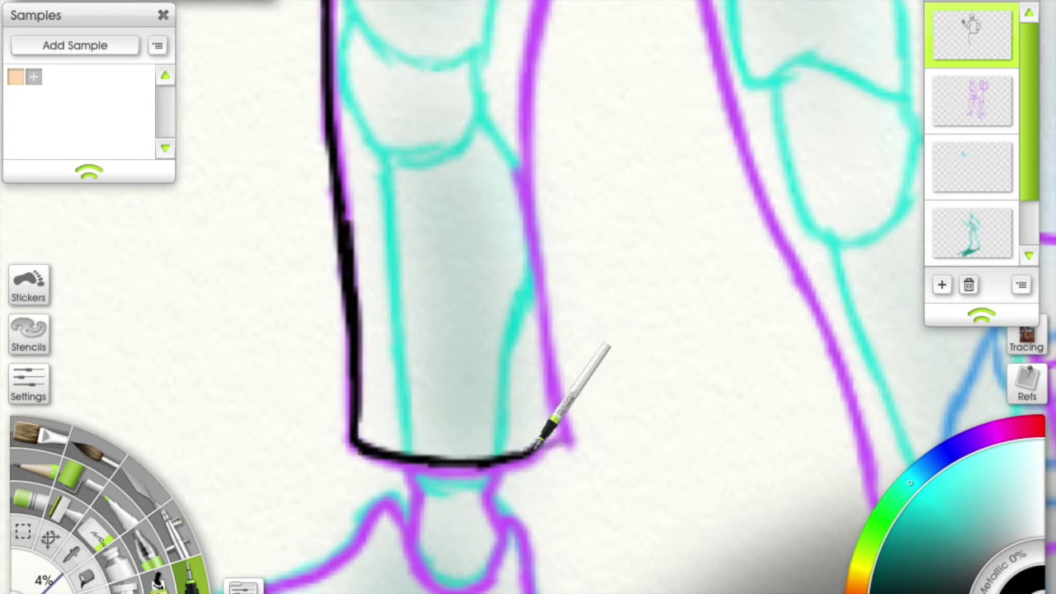
# Ink the inner edge of the first trouser leg from the crotch down to its hem.
pyautogui.scroll(5, 507, 419)
pyautogui.scroll(-5, 657, 434)
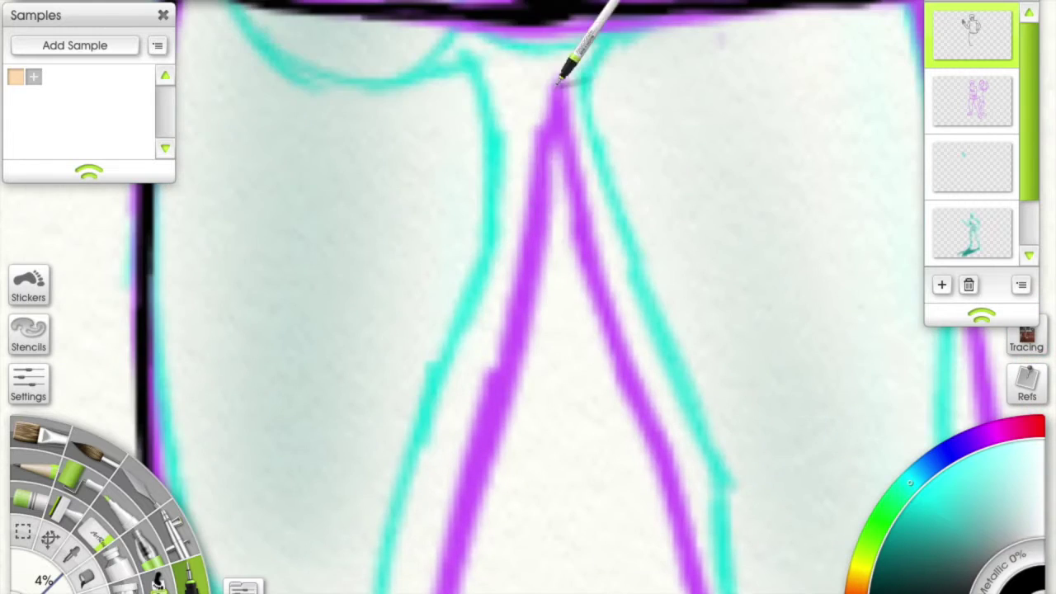
pyautogui.moveTo(561, 66); pyautogui.dragTo(537, 225)
pyautogui.scroll(5, 511, 235)
pyautogui.scroll(-5, 498, 391)
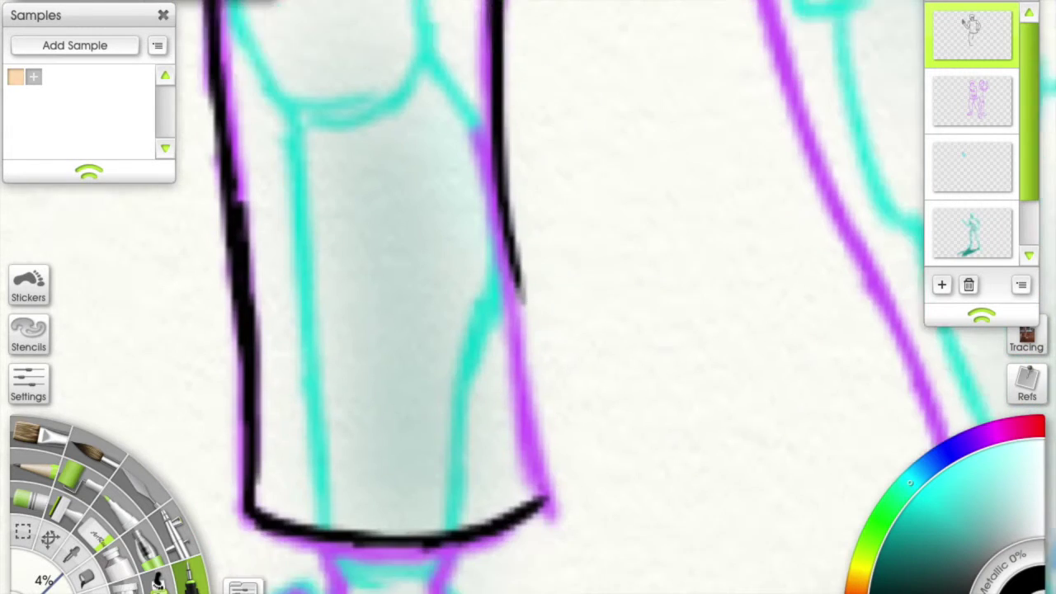
pyautogui.scroll(5, 533, 205)
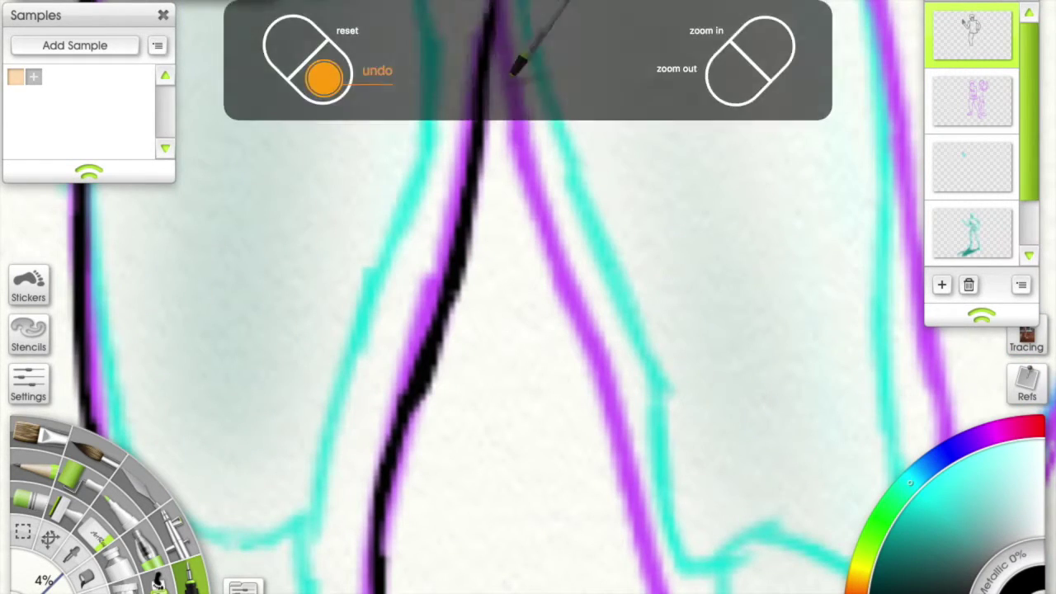
# Ink the inner edge of the second trouser leg from the crotch down towards the ankle.
pyautogui.moveTo(533, 216)
pyautogui.mouseDown()
pyautogui.moveTo(528, 160)
pyautogui.moveTo(593, 405)
pyautogui.moveTo(554, 403)
pyautogui.moveTo(801, 429)
pyautogui.mouseUp()
pyautogui.moveTo(542, 154); pyautogui.dragTo(636, 368)
pyautogui.moveTo(545, 242); pyautogui.dragTo(615, 492)
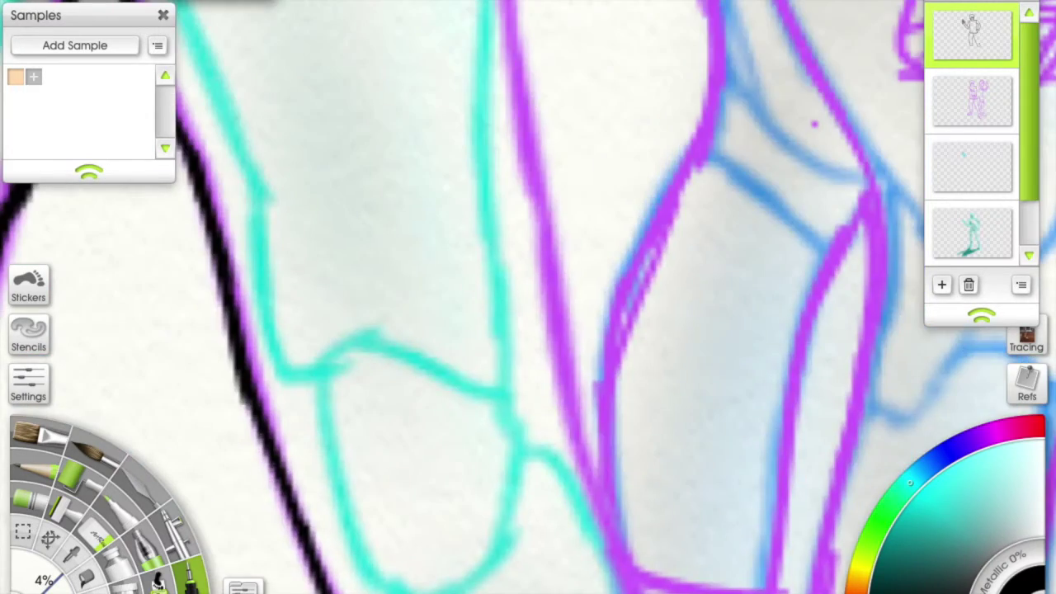
# Ink the outer edge of the second trouser leg and its curved hem above the shoe.
pyautogui.scroll(-3, 612, 495)
pyautogui.scroll(3, 523, 85)
pyautogui.moveTo(523, 85); pyautogui.dragTo(577, 462)
pyautogui.scroll(-3, 570, 405)
pyautogui.scroll(3, 740, 368)
# Erase the uneven end of the waistband line and ink it again between the two hips.
pyautogui.hscroll(-5, 740, 369)
pyautogui.scroll(-3, 459, 212)
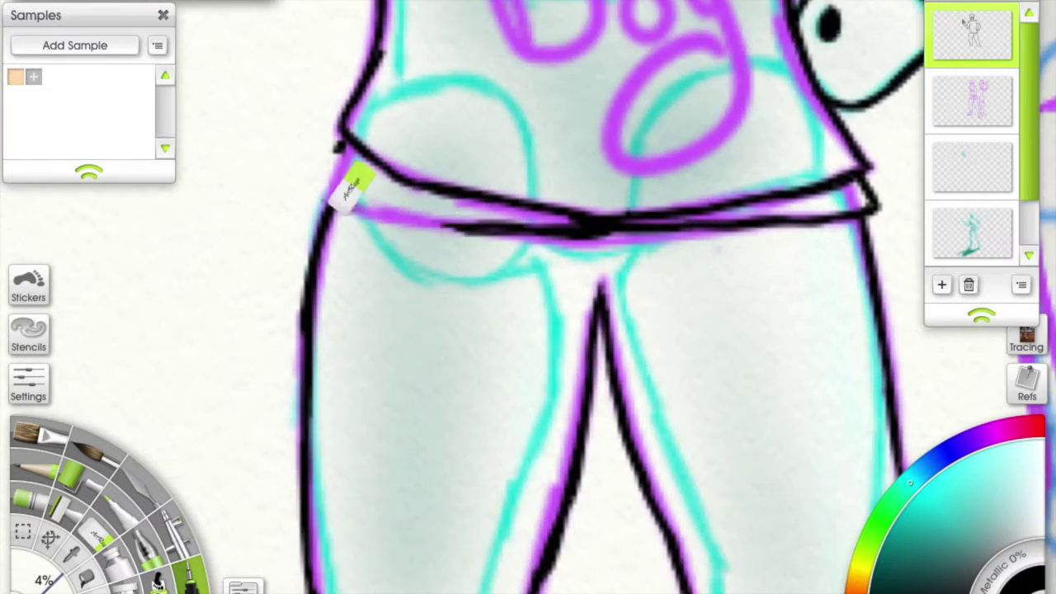
pyautogui.scroll(4, 460, 212)
pyautogui.hscroll(6, 392, 192)
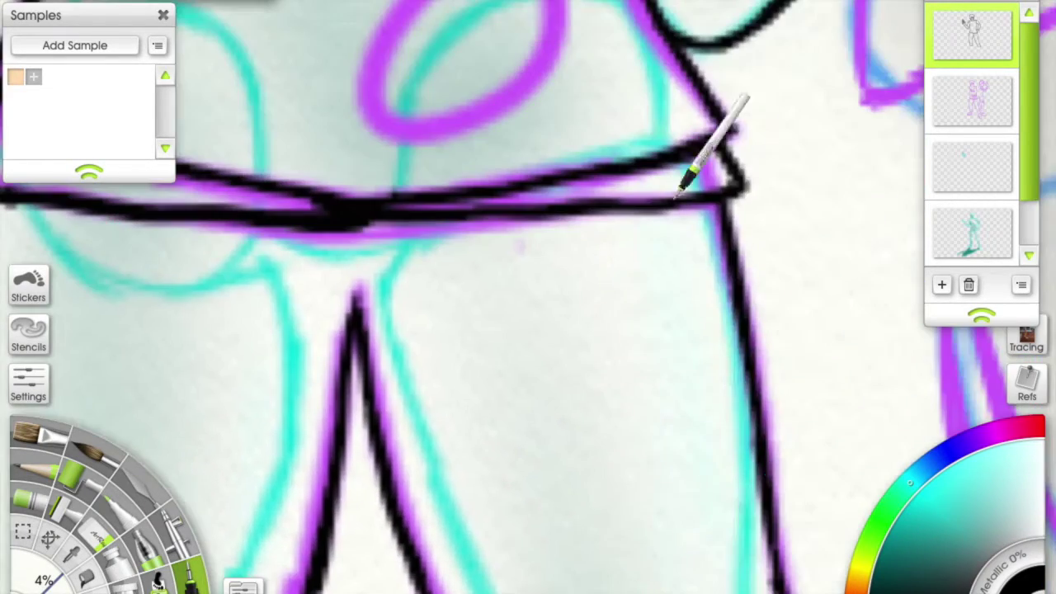
# Hide the character's sketch layers to inspect the line art alone, and turn the teal and purple sketches back on.
pyautogui.scroll(-6, 738, 161)
pyautogui.click(935, 211)
pyautogui.scroll(6, 655, 265)
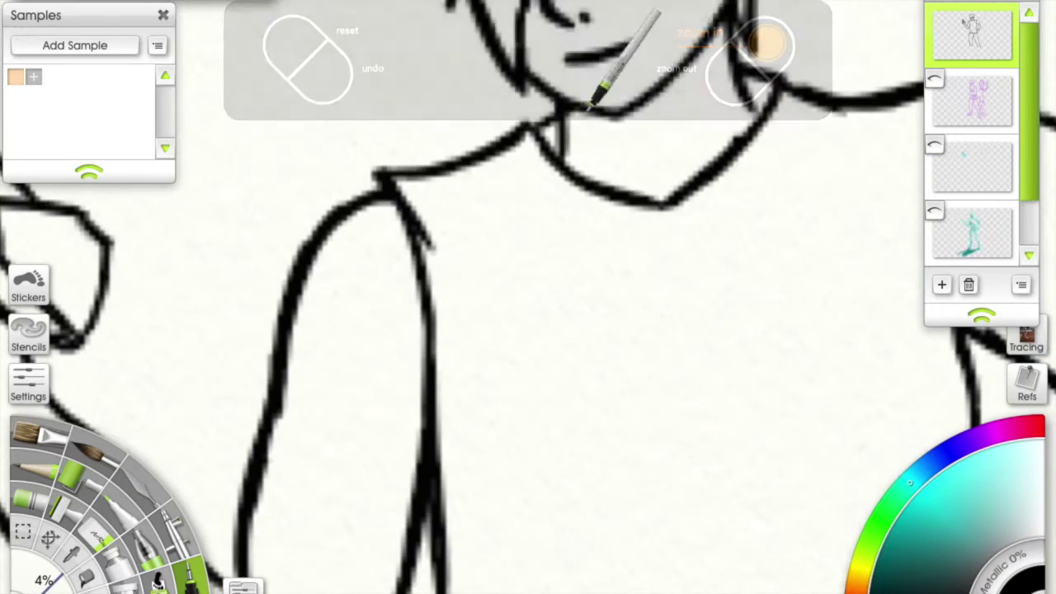
pyautogui.scroll(-5, 541, 119)
pyautogui.moveTo(540, 495); pyautogui.dragTo(540, 165)
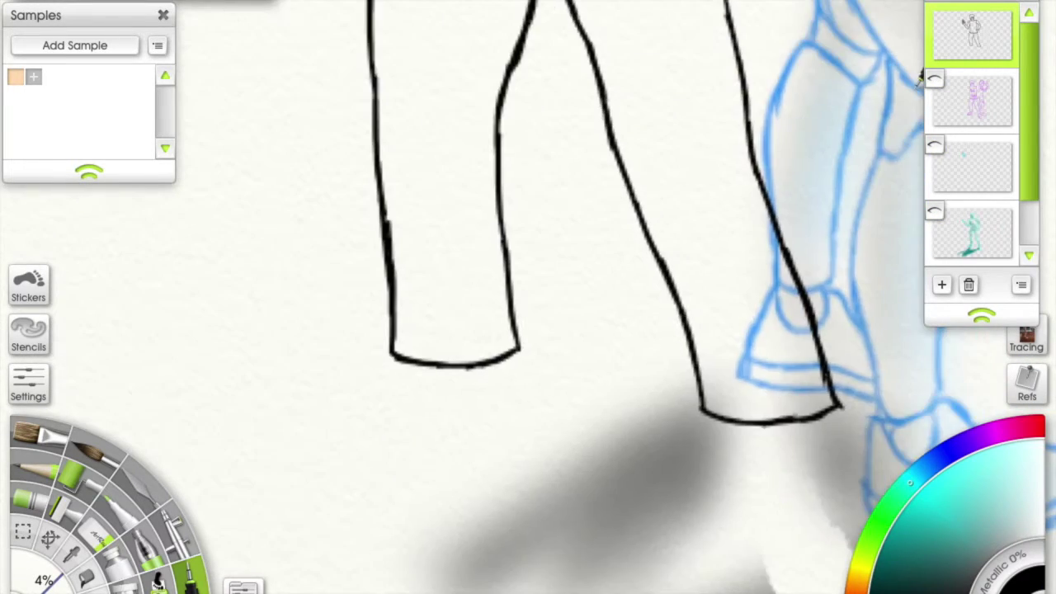
pyautogui.click(935, 211)
pyautogui.click(935, 79)
# Ink the first shoe's instep from toe to tongue and the ankle opening below the trouser hem.
pyautogui.scroll(6, 691, 234)
pyautogui.scroll(-3, 219, 228)
pyautogui.hotkey('ctrl', 'z')
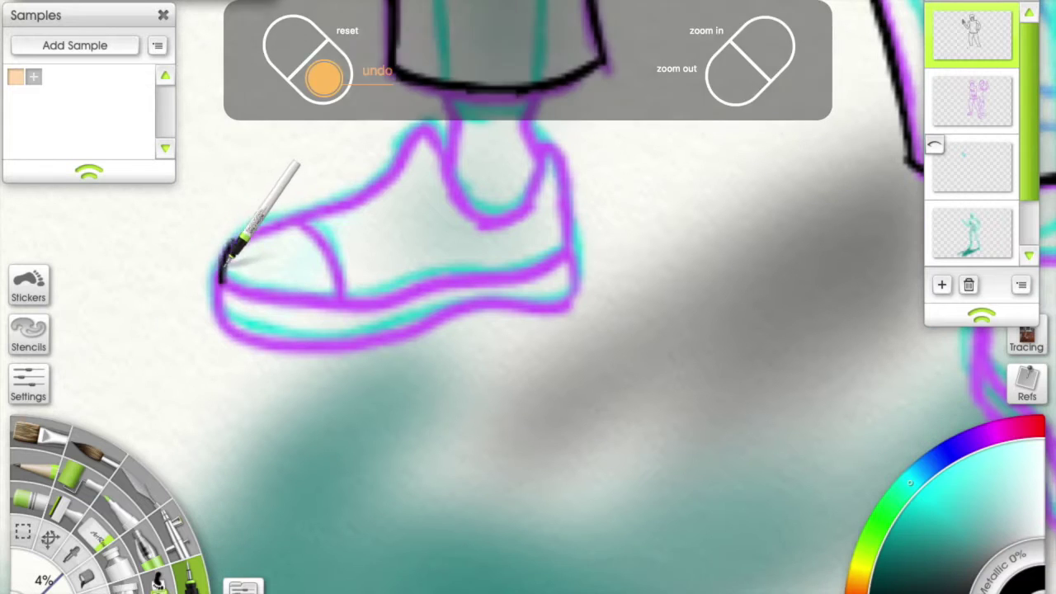
pyautogui.scroll(2, 358, 164)
pyautogui.moveTo(188, 348); pyautogui.dragTo(503, 142)
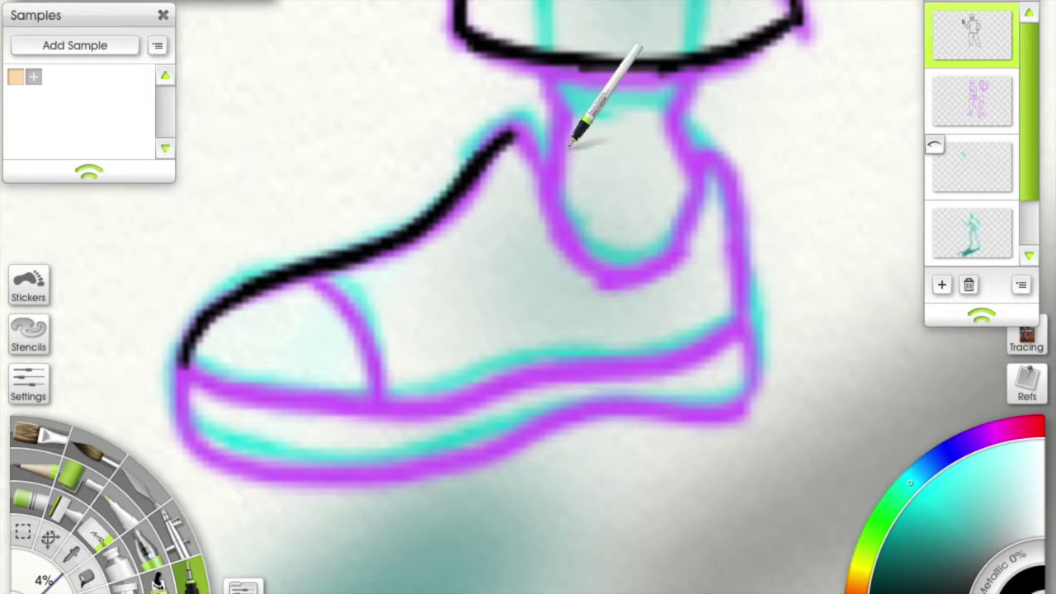
pyautogui.scroll(-2, 528, 297)
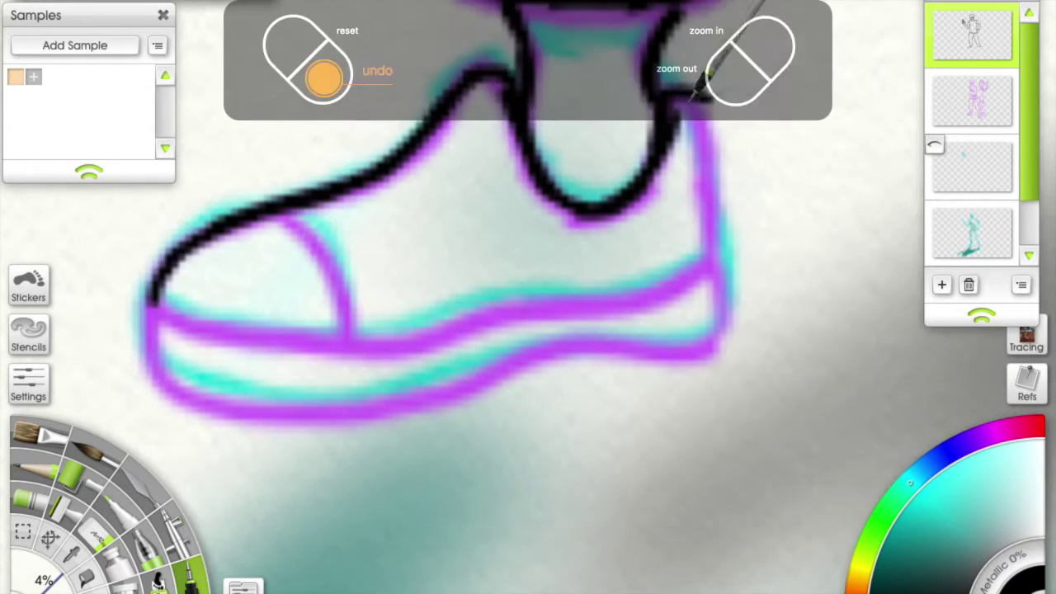
# Ink the first shoe's heel and both edges of its sole, undoing and redrawing uneven strokes.
pyautogui.moveTo(707, 165); pyautogui.dragTo(759, 259)
pyautogui.moveTo(211, 182)
pyautogui.mouseDown()
pyautogui.moveTo(435, 280)
pyautogui.moveTo(715, 231)
pyautogui.mouseUp()
pyautogui.hscroll(-1, 528, 296)
pyautogui.moveTo(255, 198)
pyautogui.mouseDown()
pyautogui.moveTo(412, 217)
pyautogui.moveTo(783, 189)
pyautogui.moveTo(799, 169)
pyautogui.mouseUp()
pyautogui.hotkey('ctrl', 'z')
pyautogui.hotkey('ctrl', 'z')
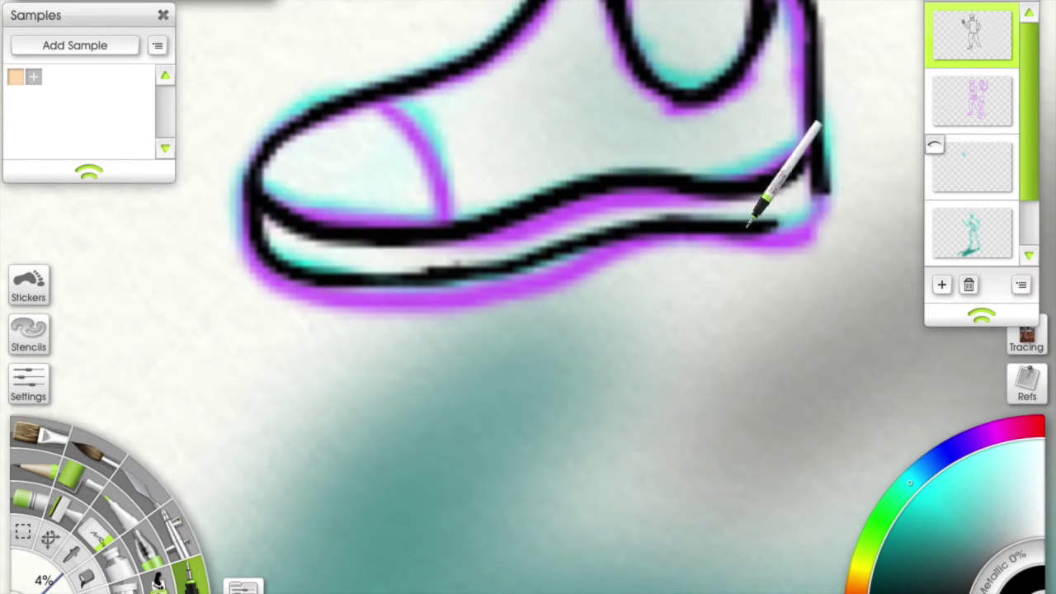
pyautogui.scroll(-3, 441, 110)
# Ink the second shoe's ankle opening, the front edge of its upper and its heel down to the sole.
pyautogui.scroll(5, 438, 4)
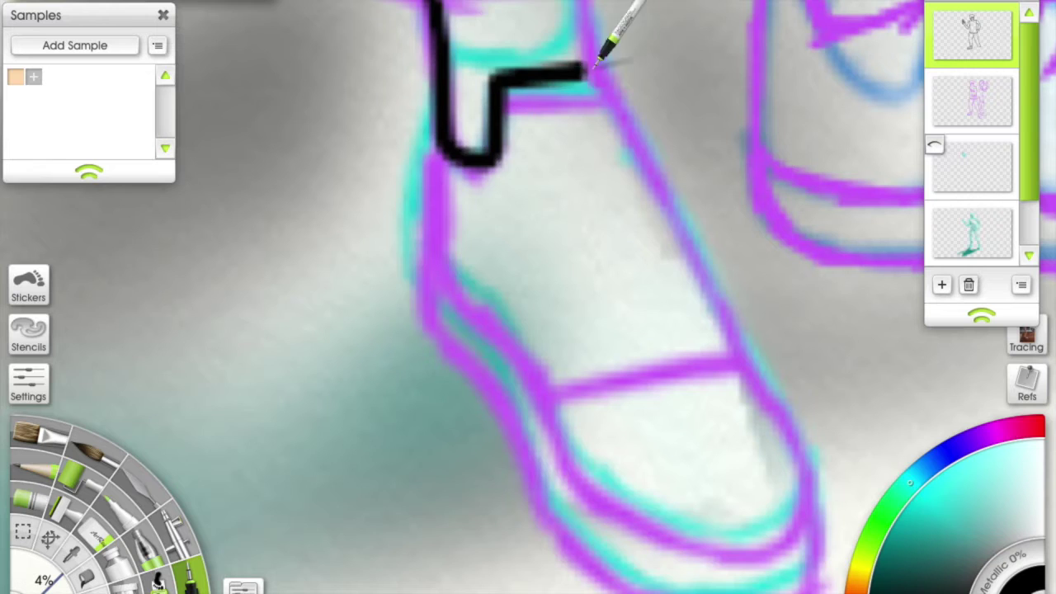
pyautogui.scroll(2, 578, 99)
pyautogui.scroll(-3, 569, 123)
pyautogui.moveTo(569, 124); pyautogui.dragTo(667, 313)
pyautogui.scroll(-1, 667, 313)
pyautogui.moveTo(424, 144); pyautogui.dragTo(471, 263)
pyautogui.scroll(-2, 471, 263)
pyautogui.moveTo(460, 148); pyautogui.dragTo(507, 309)
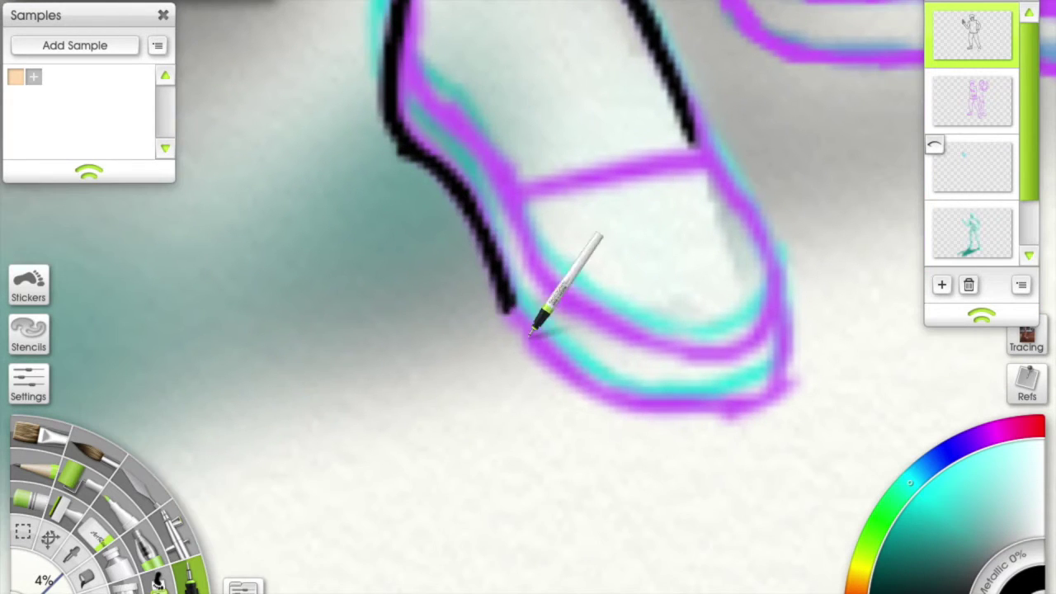
# Ink the second shoe's toe cap, rounded toe and both edges of the sole.
pyautogui.scroll(-2, 537, 258)
pyautogui.moveTo(452, 165)
pyautogui.mouseDown()
pyautogui.moveTo(652, 123)
pyautogui.moveTo(710, 239)
pyautogui.mouseUp()
pyautogui.moveTo(532, 292); pyautogui.dragTo(676, 312)
pyautogui.moveTo(570, 365)
pyautogui.mouseDown()
pyautogui.moveTo(688, 366)
pyautogui.moveTo(719, 306)
pyautogui.mouseUp()
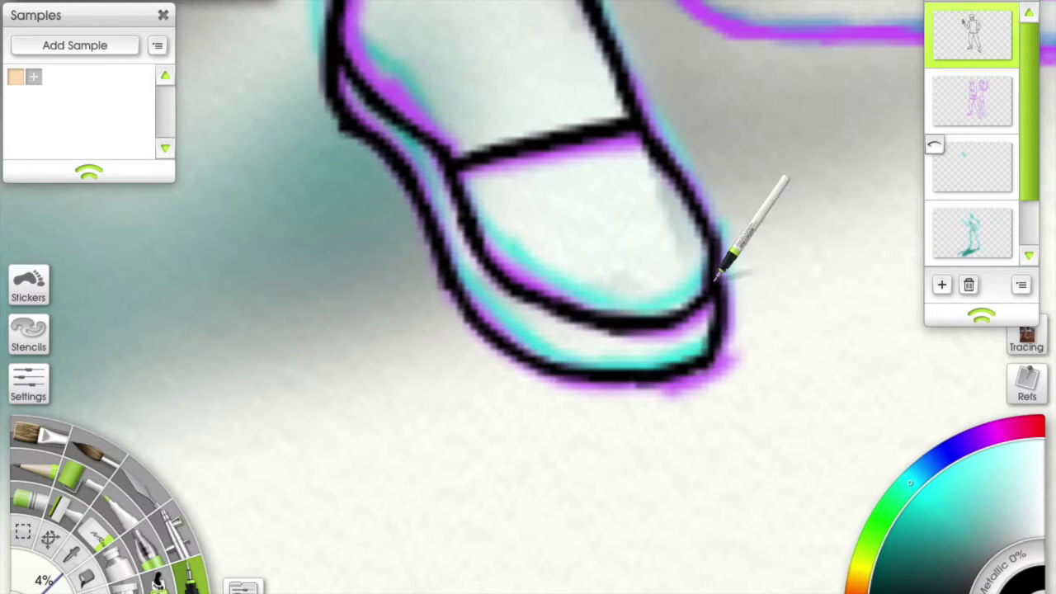
# Ink the spiky hair outline and the jagged fringe of the second character.
pyautogui.scroll(-3, 721, 256)
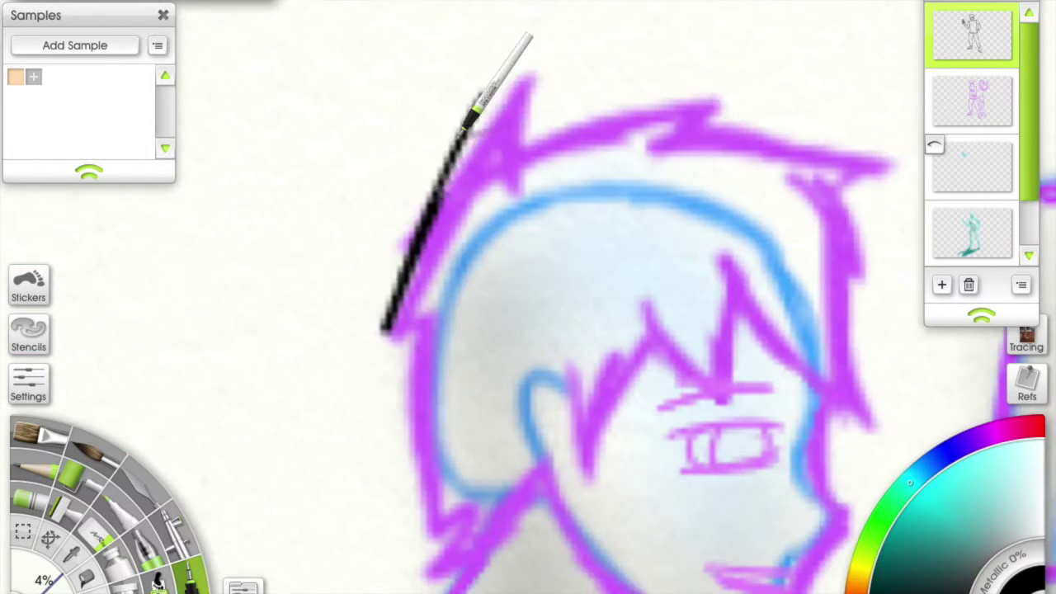
pyautogui.moveTo(389, 330); pyautogui.dragTo(506, 83)
pyautogui.moveTo(437, 108); pyautogui.dragTo(618, 71)
pyautogui.moveTo(479, 75)
pyautogui.mouseDown()
pyautogui.moveTo(732, 80)
pyautogui.moveTo(625, 71)
pyautogui.moveTo(618, 130)
pyautogui.moveTo(507, 106)
pyautogui.moveTo(510, 136)
pyautogui.moveTo(523, 124)
pyautogui.moveTo(546, 206)
pyautogui.moveTo(558, 178)
pyautogui.mouseUp()
pyautogui.moveTo(450, 283); pyautogui.dragTo(445, 158)
pyautogui.moveTo(563, 136); pyautogui.dragTo(363, 153)
pyautogui.moveTo(363, 154)
pyautogui.mouseDown()
pyautogui.moveTo(459, 259)
pyautogui.moveTo(607, 347)
pyautogui.mouseUp()
pyautogui.moveTo(608, 347); pyautogui.dragTo(648, 95)
# Ink the second character's jaw, face profile and open mouth.
pyautogui.moveTo(495, 245)
pyautogui.mouseDown()
pyautogui.moveTo(549, 243)
pyautogui.moveTo(607, 298)
pyautogui.moveTo(592, 321)
pyautogui.moveTo(581, 276)
pyautogui.mouseUp()
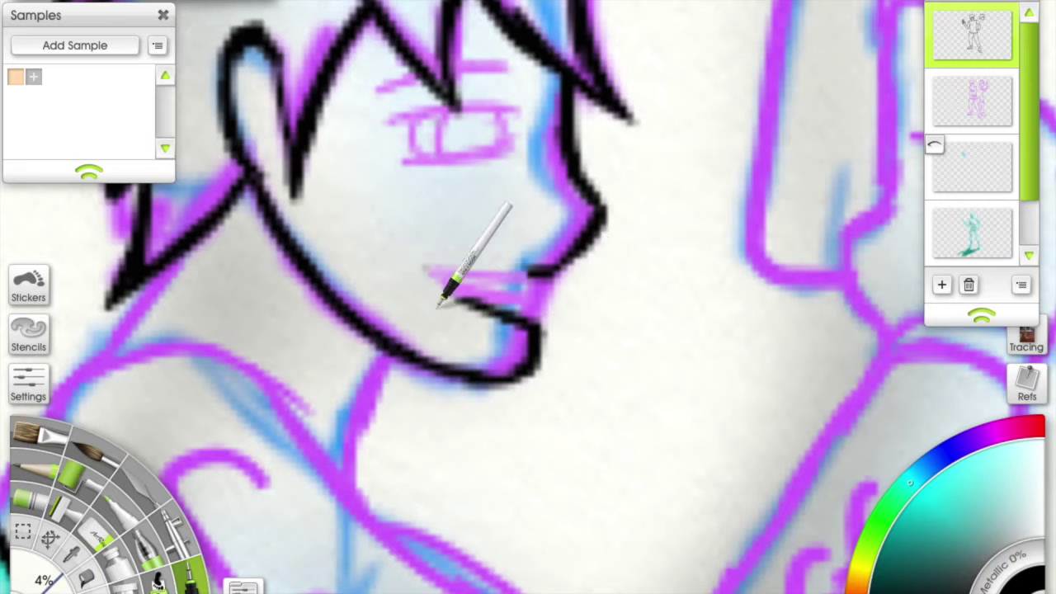
pyautogui.scroll(-2, 440, 303)
pyautogui.moveTo(424, 207); pyautogui.dragTo(511, 210)
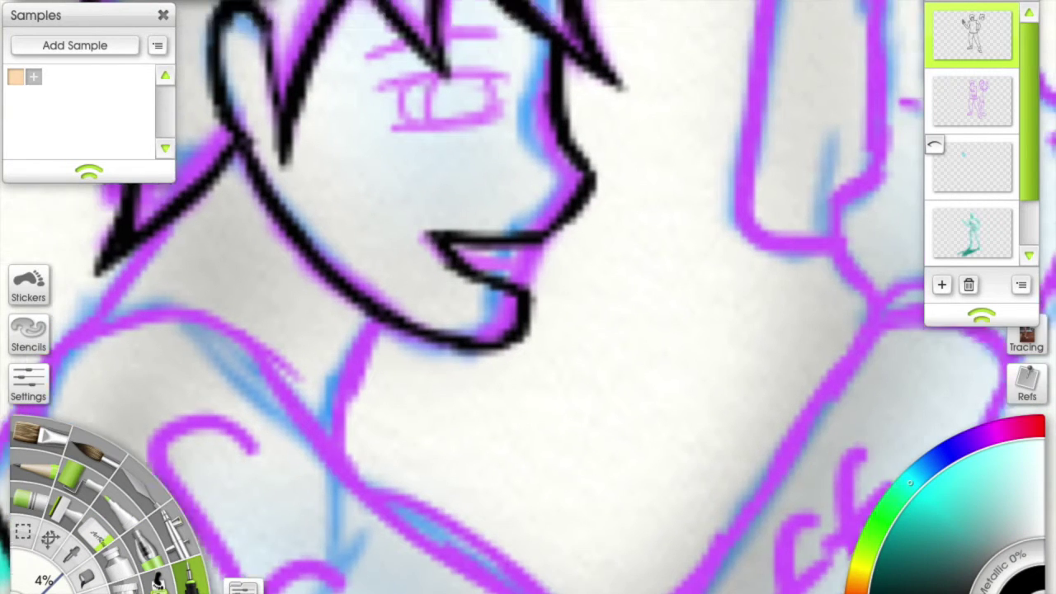
# Ink the second character's eyebrows and eye, using a 3% brush size for the eye.
pyautogui.scroll(3, 528, 297)
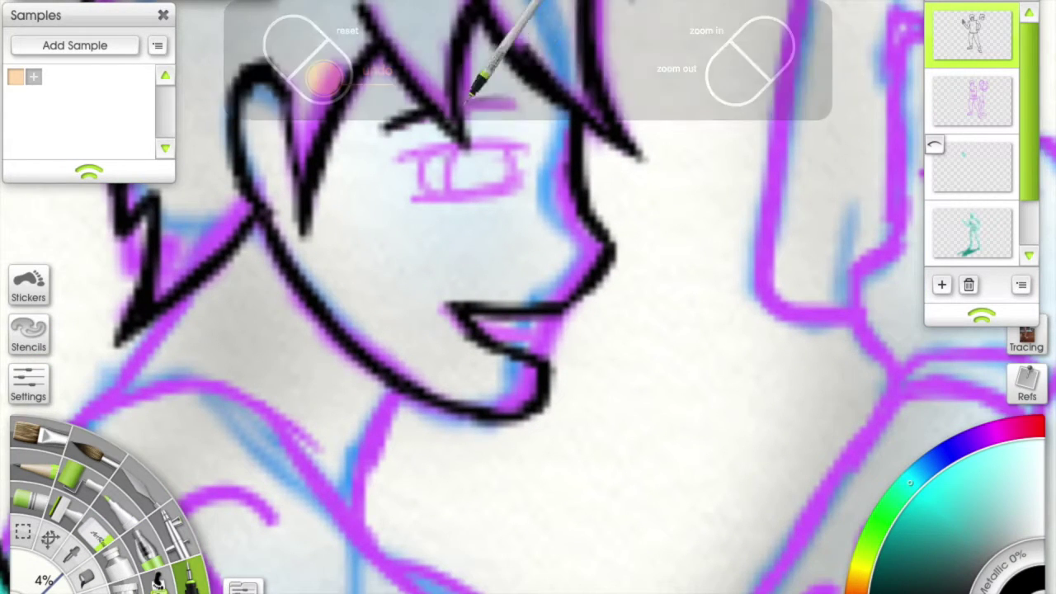
pyautogui.moveTo(484, 99); pyautogui.dragTo(439, 116)
pyautogui.scroll(-5, 504, 122)
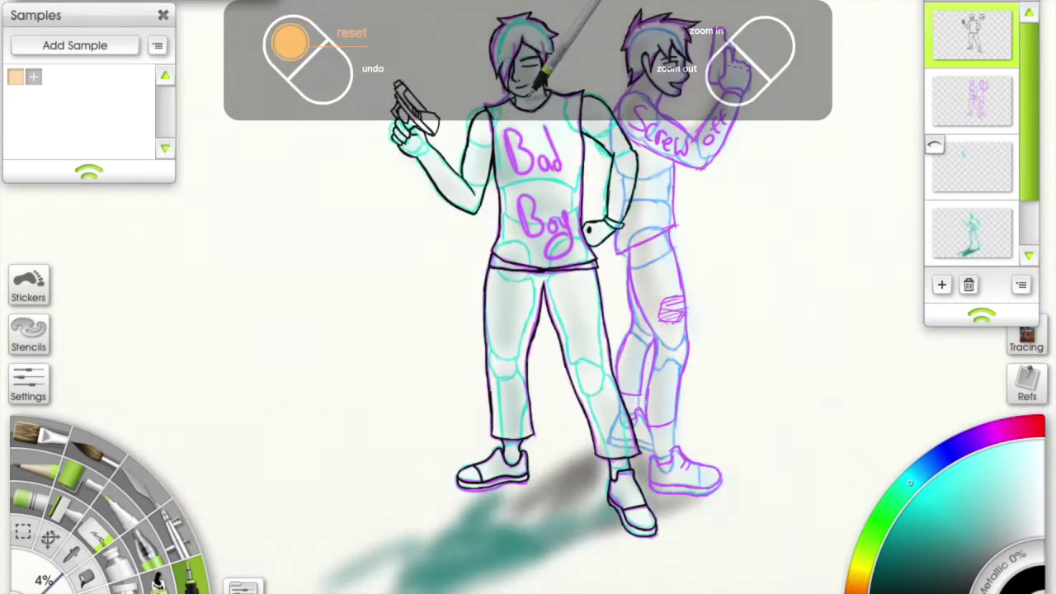
pyautogui.scroll(5, 528, 165)
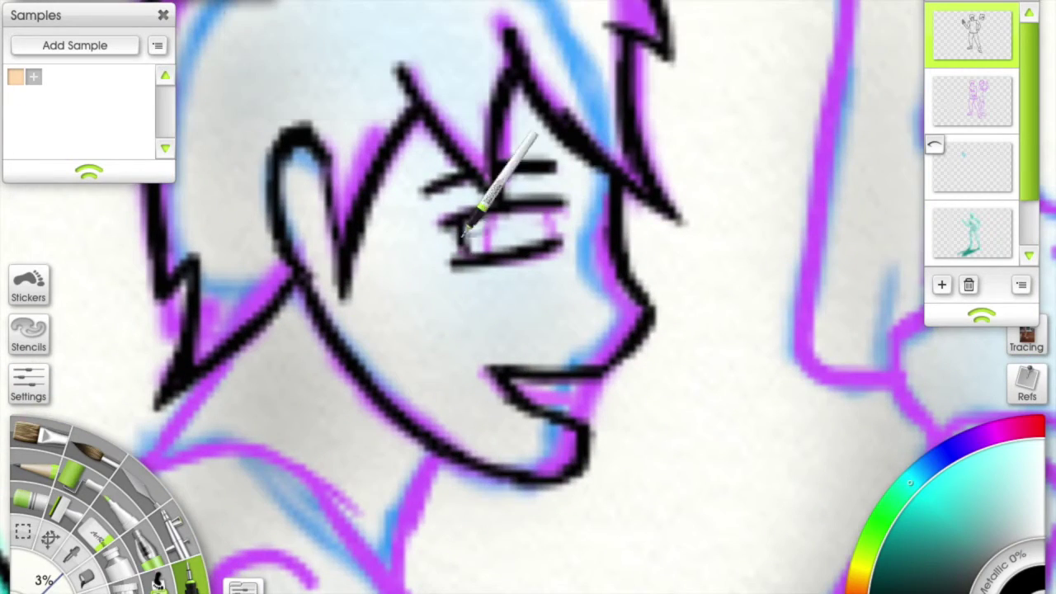
pyautogui.moveTo(532, 235); pyautogui.dragTo(546, 190)
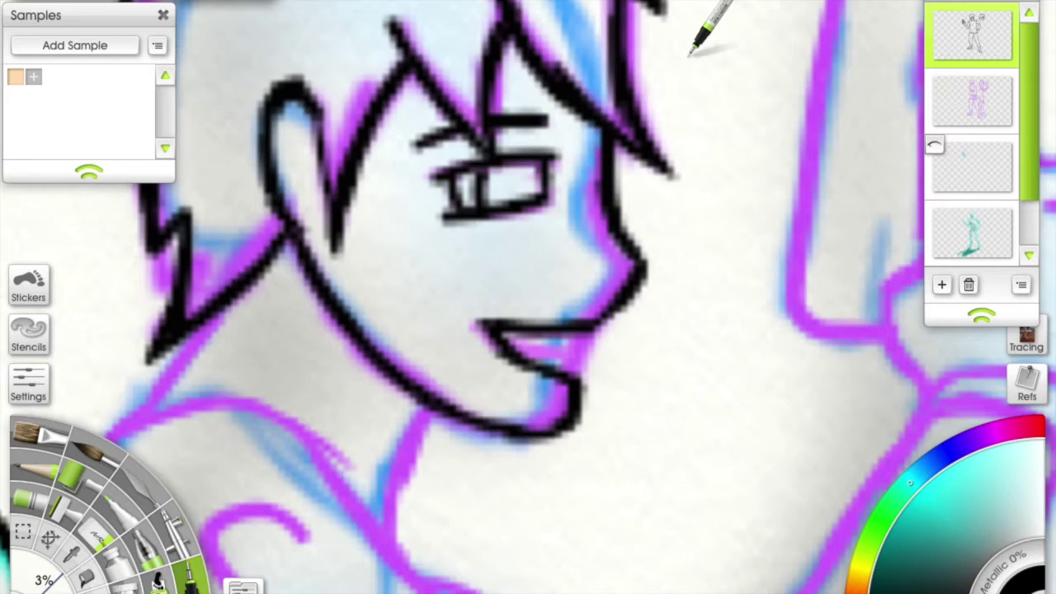
# Ink the second character's neck, shoulder and both edges of the upper arm around the "Screw" lettering.
pyautogui.scroll(-5, 542, 412)
pyautogui.scroll(4, 573, 71)
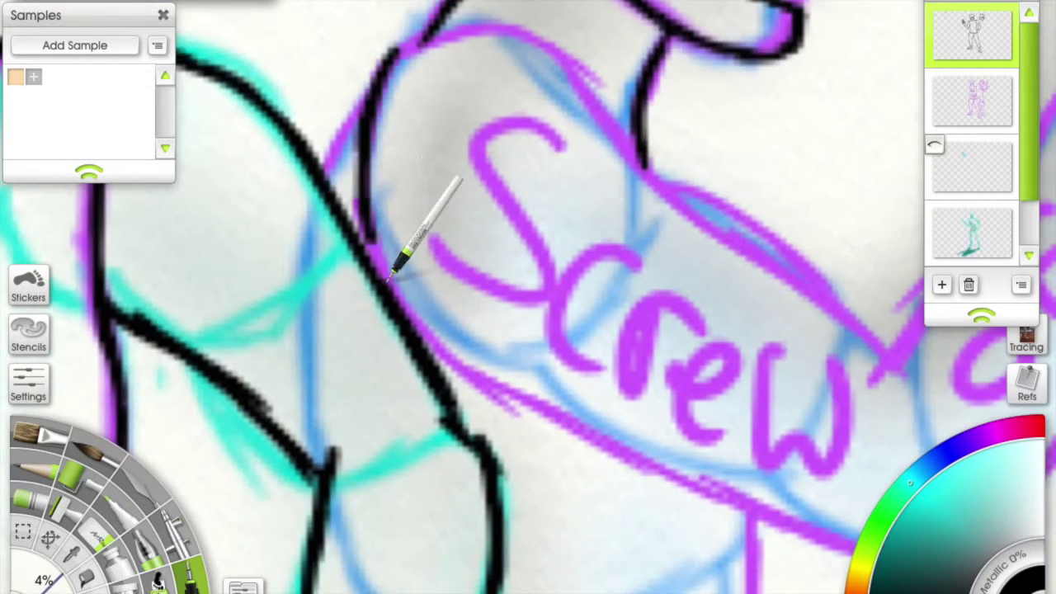
pyautogui.moveTo(391, 278); pyautogui.dragTo(303, 233)
pyautogui.moveTo(366, 247)
pyautogui.mouseDown()
pyautogui.moveTo(556, 309)
pyautogui.moveTo(488, 289)
pyautogui.moveTo(507, 307)
pyautogui.mouseUp()
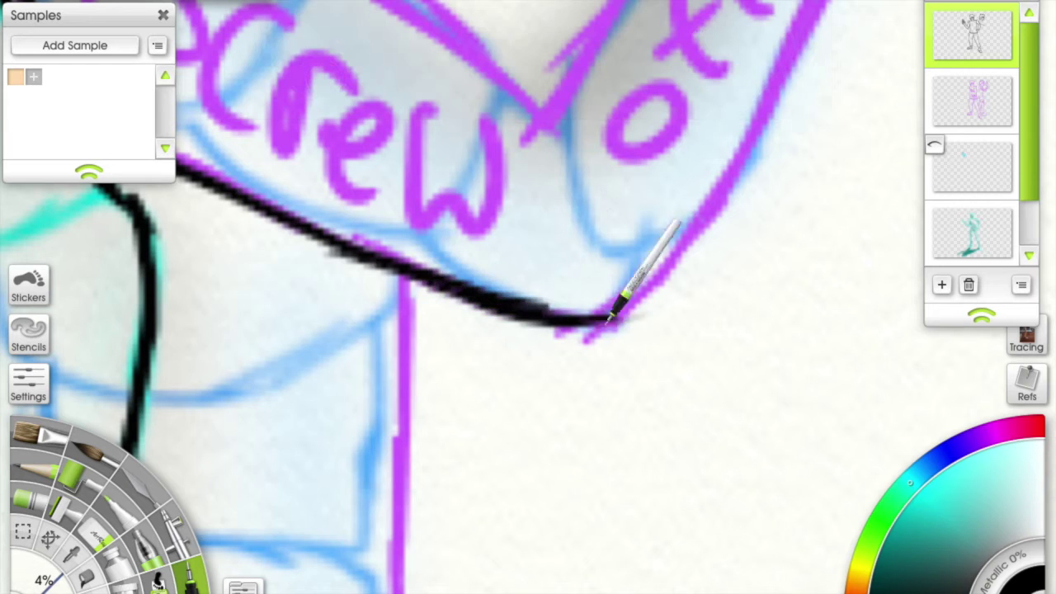
pyautogui.moveTo(612, 320); pyautogui.dragTo(493, 248)
pyautogui.moveTo(443, 149); pyautogui.dragTo(291, 66)
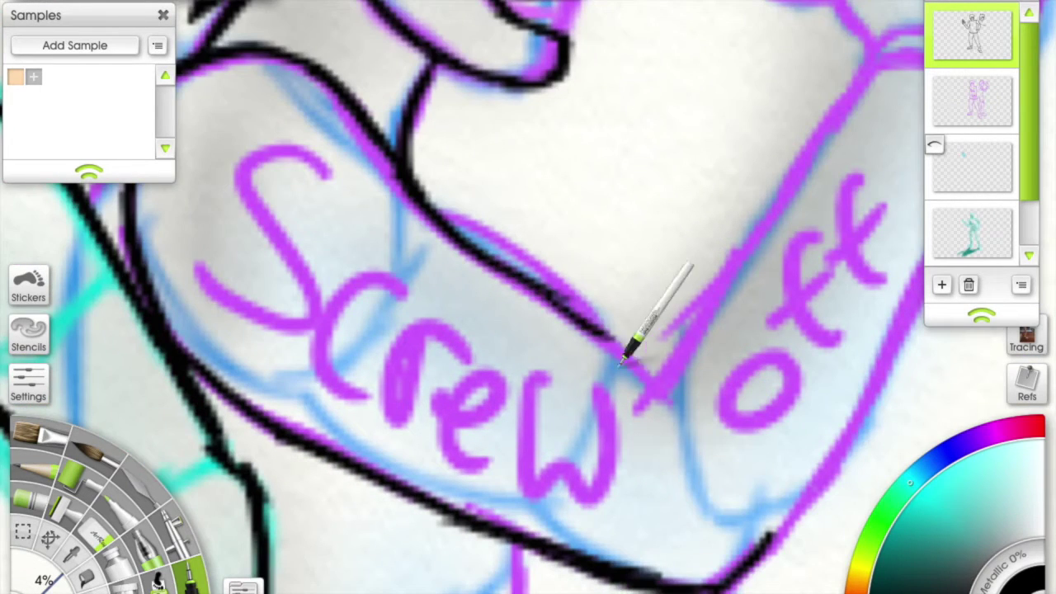
# Ink the forearm edges beside the "off" lettering, from the elbow up to the wrist.
pyautogui.scroll(-3, 635, 350)
pyautogui.scroll(3, 440, 184)
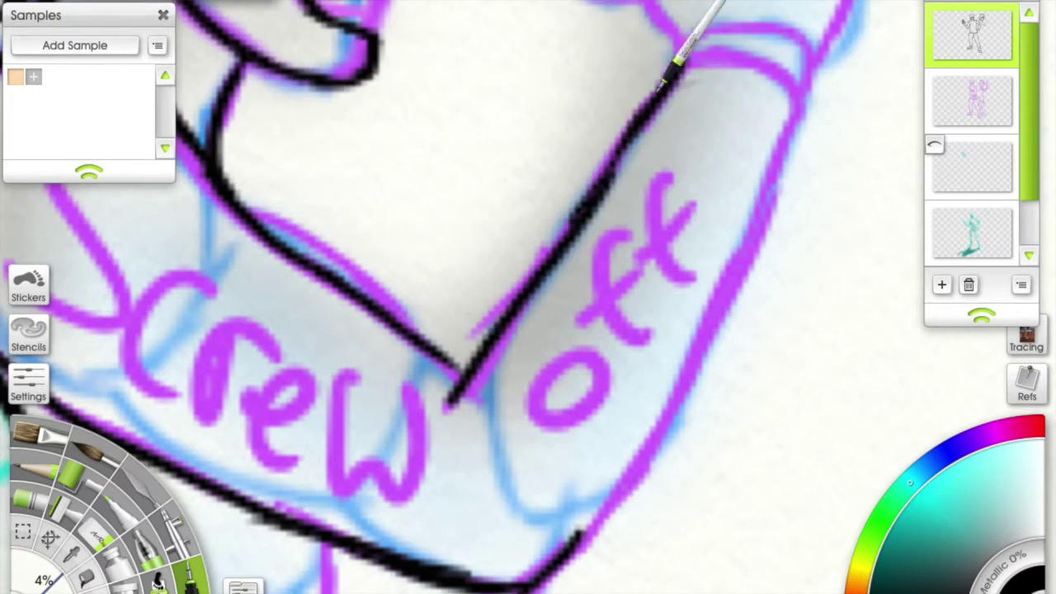
pyautogui.scroll(-2, 618, 157)
pyautogui.moveTo(627, 83)
pyautogui.mouseDown()
pyautogui.moveTo(636, 94)
pyautogui.moveTo(554, 129)
pyautogui.mouseUp()
# Ink the second character's raised hand and continue the outline along the torso.
pyautogui.scroll(3, 577, 264)
pyautogui.moveTo(577, 264); pyautogui.dragTo(589, 341)
pyautogui.scroll(2, 589, 342)
pyautogui.moveTo(341, 235); pyautogui.dragTo(507, 330)
pyautogui.moveTo(693, 5); pyautogui.dragTo(750, 222)
# Ink the second character's thigh lines from the hips down to the knee.
pyautogui.scroll(-2, 751, 223)
pyautogui.moveTo(353, 71); pyautogui.dragTo(377, 248)
pyautogui.moveTo(306, 24); pyautogui.dragTo(412, 231)
pyautogui.moveTo(486, 0); pyautogui.dragTo(557, 173)
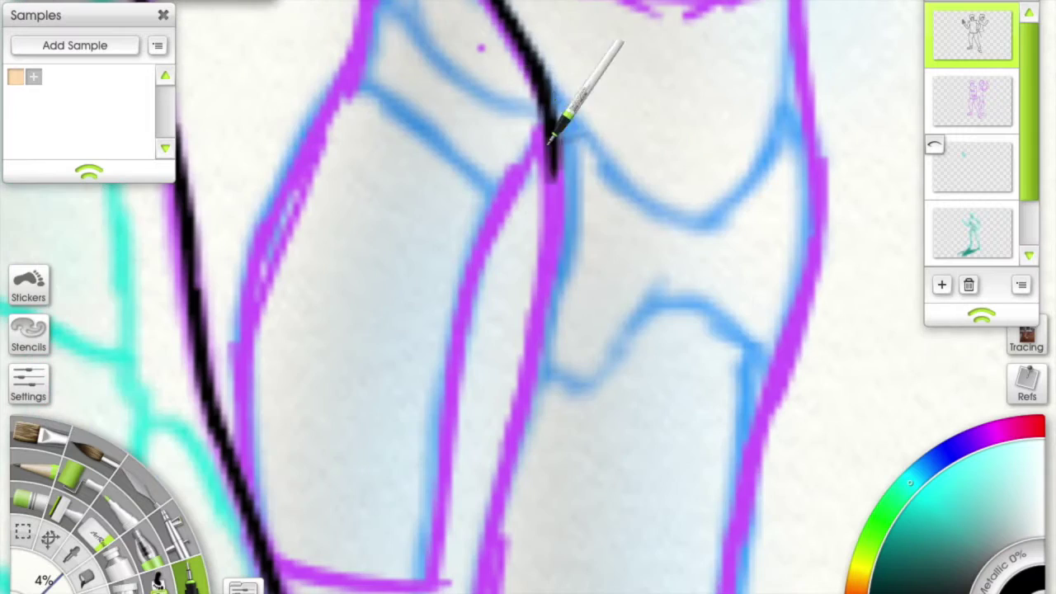
# Ink the lower trouser leg edges of the second character and close the front leg with a curved hem.
pyautogui.scroll(-2, 557, 173)
pyautogui.scroll(2, 506, 189)
pyautogui.moveTo(453, 0); pyautogui.dragTo(437, 330)
pyautogui.moveTo(701, 140)
pyautogui.mouseDown()
pyautogui.moveTo(578, 248)
pyautogui.moveTo(585, 358)
pyautogui.moveTo(536, 247)
pyautogui.mouseUp()
pyautogui.moveTo(561, 388)
pyautogui.mouseDown()
pyautogui.moveTo(530, 280)
pyautogui.moveTo(561, 11)
pyautogui.moveTo(501, 278)
pyautogui.moveTo(501, 388)
pyautogui.moveTo(377, 153)
pyautogui.mouseUp()
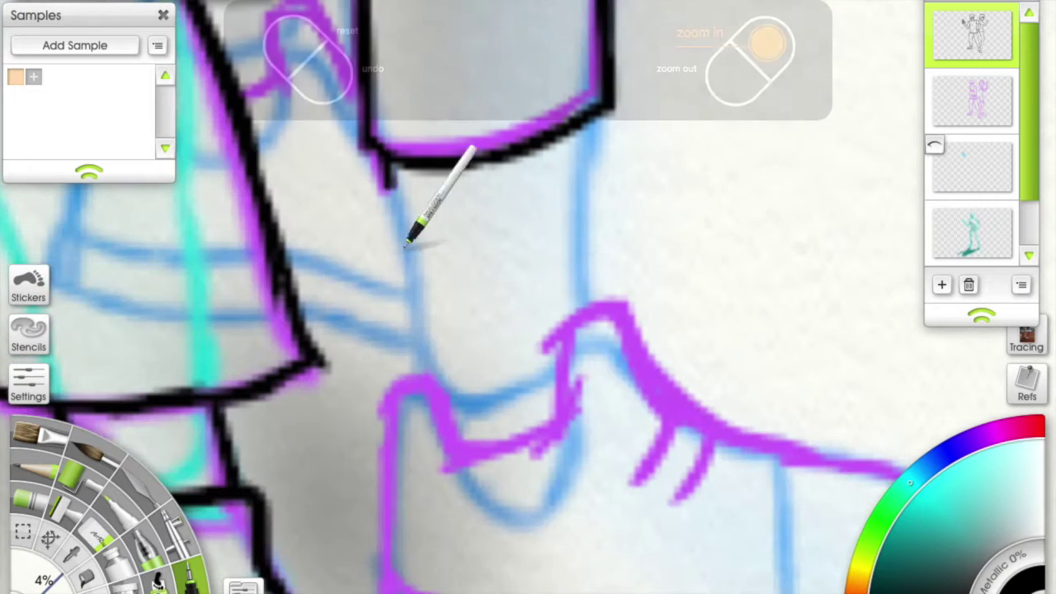
# Ink the second character's front ankle and heel, and the shoe's upper outline down over the toe.
pyautogui.moveTo(471, 275); pyautogui.dragTo(500, 335)
pyautogui.moveTo(600, 218)
pyautogui.mouseDown()
pyautogui.moveTo(566, 134)
pyautogui.moveTo(354, 254)
pyautogui.moveTo(401, 347)
pyautogui.moveTo(367, 301)
pyautogui.mouseUp()
pyautogui.hotkey('ctrl', 'z')
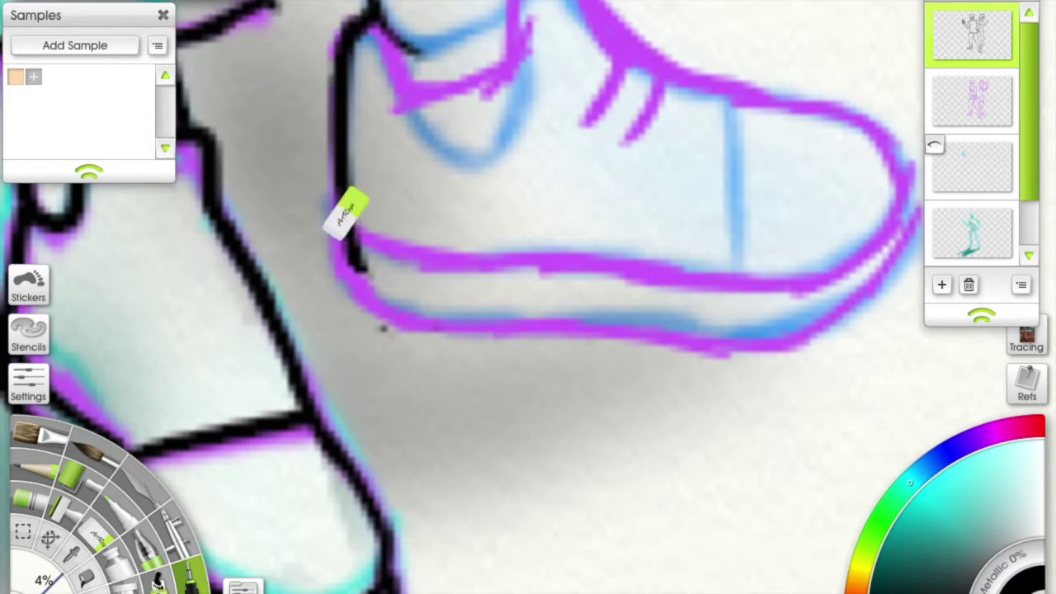
pyautogui.scroll(-3, 359, 289)
pyautogui.moveTo(443, 35)
pyautogui.mouseDown()
pyautogui.moveTo(738, 208)
pyautogui.moveTo(712, 231)
pyautogui.mouseUp()
pyautogui.scroll(3, 737, 207)
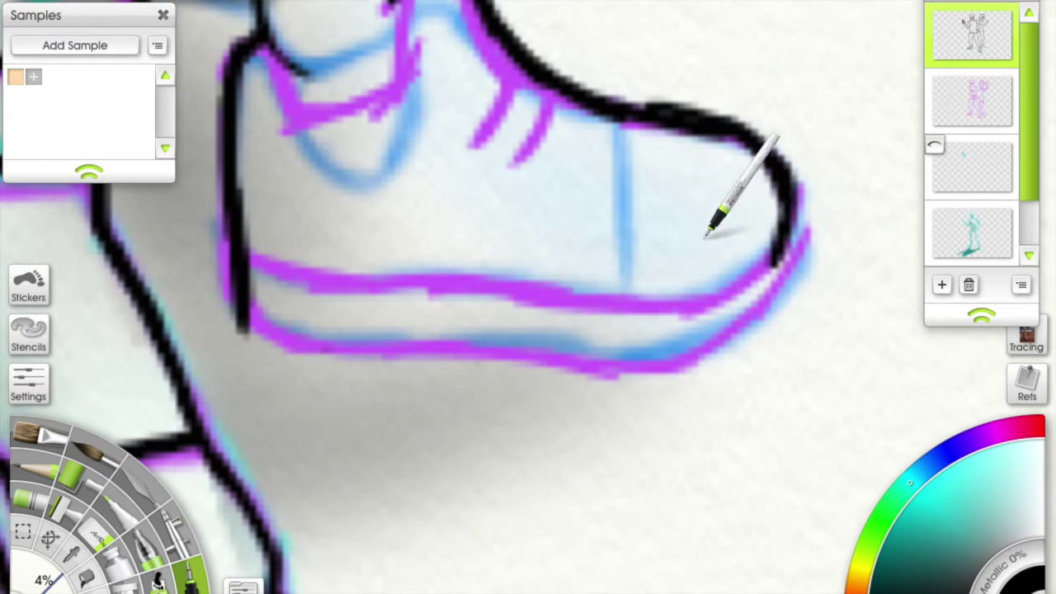
# Close the front shoe's toe and ink its sole as two parallel lines from heel to toe.
pyautogui.moveTo(783, 243); pyautogui.dragTo(450, 323)
pyautogui.moveTo(239, 320); pyautogui.dragTo(355, 342)
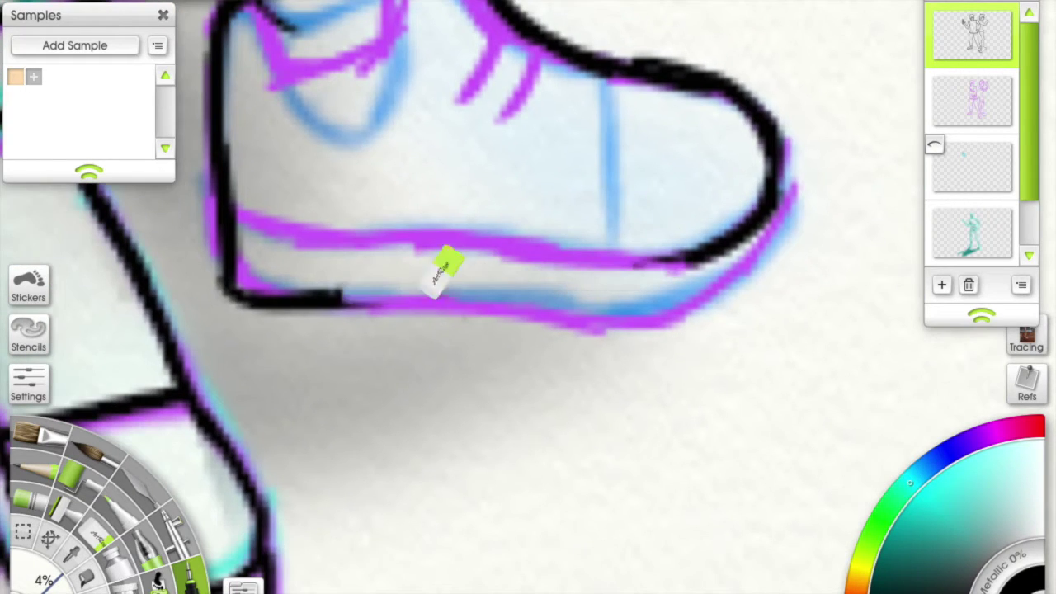
pyautogui.moveTo(251, 257)
pyautogui.mouseDown()
pyautogui.moveTo(550, 285)
pyautogui.moveTo(804, 142)
pyautogui.mouseUp()
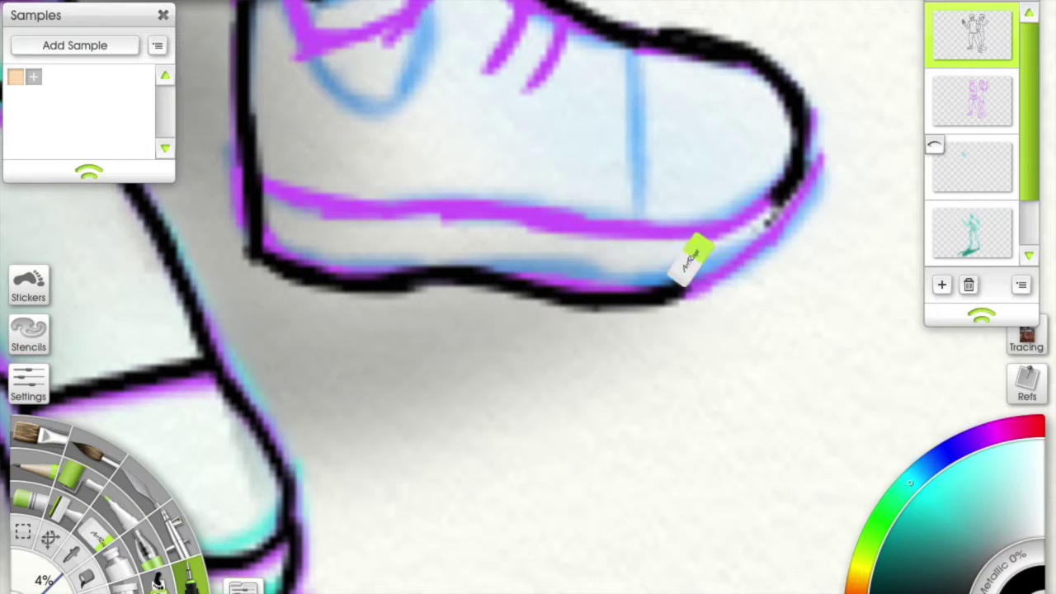
pyautogui.moveTo(239, 208)
pyautogui.mouseDown()
pyautogui.moveTo(283, 189)
pyautogui.moveTo(389, 236)
pyautogui.moveTo(730, 248)
pyautogui.moveTo(707, 284)
pyautogui.mouseUp()
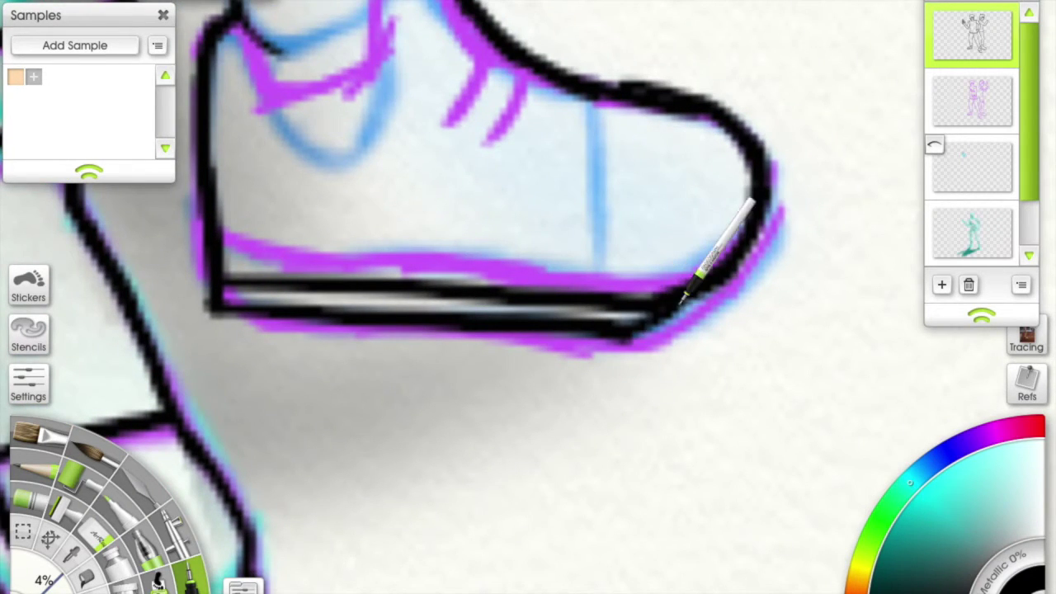
# Join the sole to the toe and ink two short curved lace lines on the front shoe.
pyautogui.scroll(-3, 758, 200)
pyautogui.scroll(5, 467, 231)
pyautogui.moveTo(520, 175); pyautogui.dragTo(454, 252)
pyautogui.moveTo(544, 198); pyautogui.dragTo(499, 282)
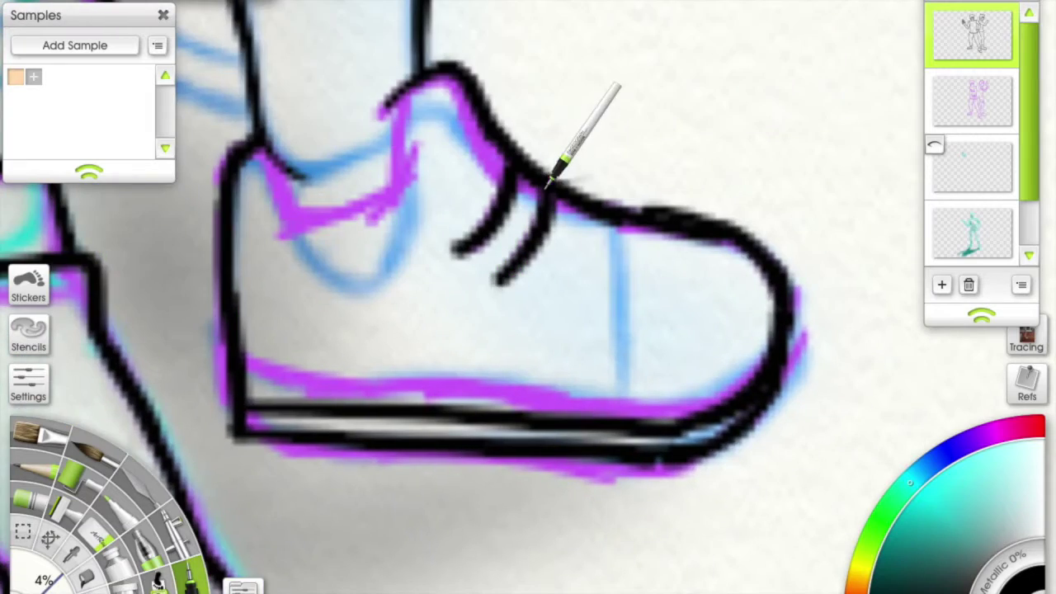
# Ink the second character's rear leg from the thigh down to the trouser hem, including the ankle line.
pyautogui.hscroll(-3, 549, 183)
pyautogui.scroll(-10, 578, 181)
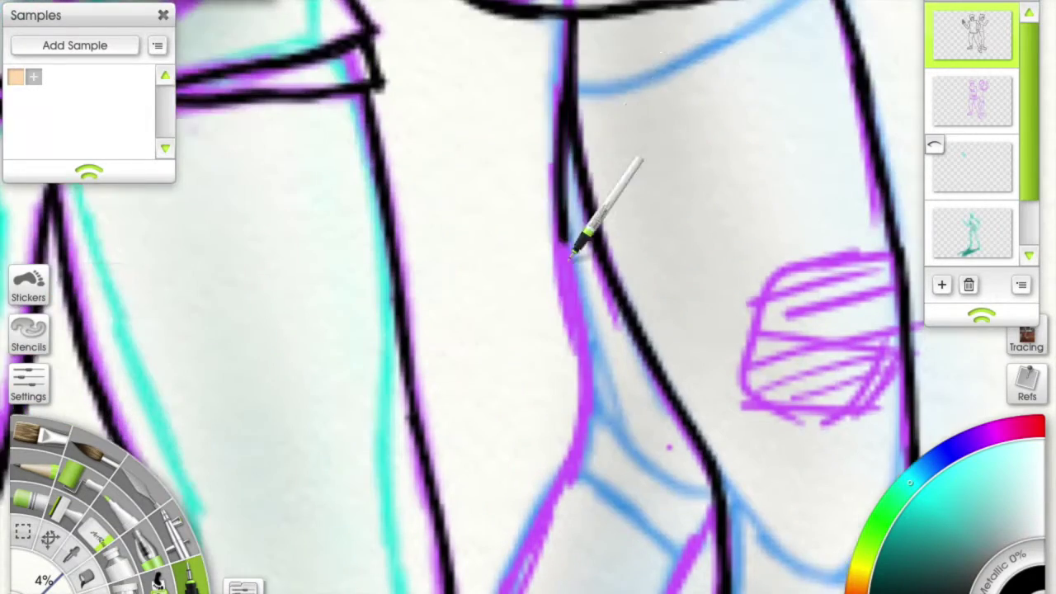
pyautogui.scroll(2, 540, 115)
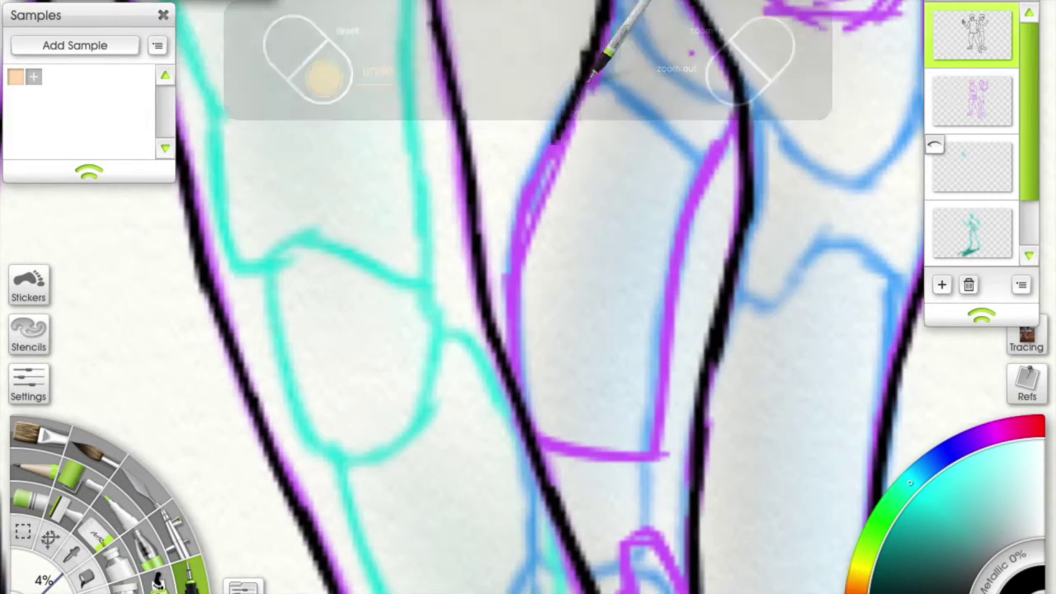
pyautogui.scroll(-8, 763, 114)
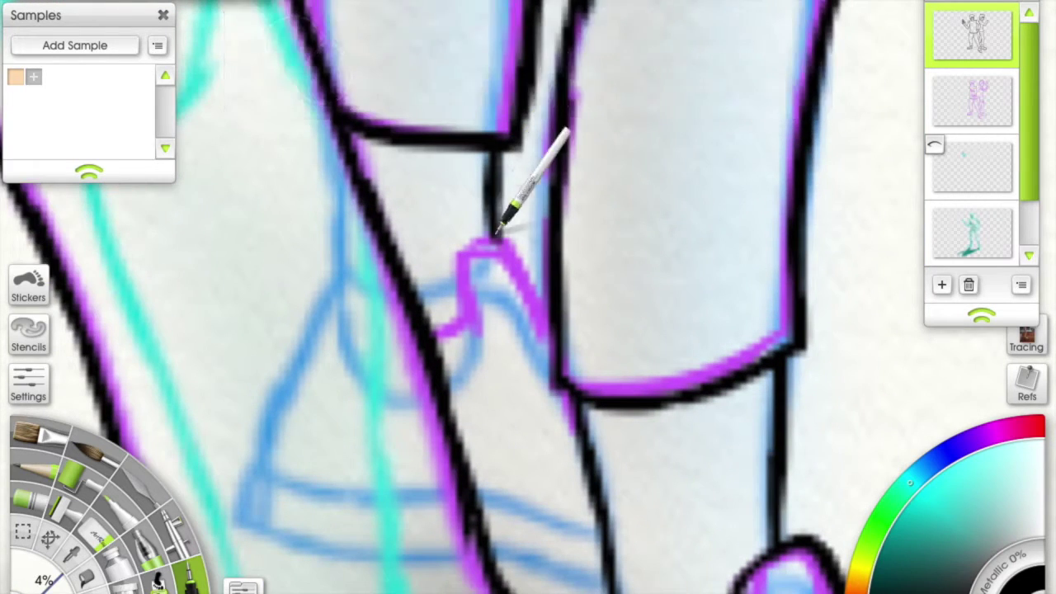
# Ink the front shoe's ankle opening and the visible sole and laces of the rear shoe.
pyautogui.scroll(-8, 522, 180)
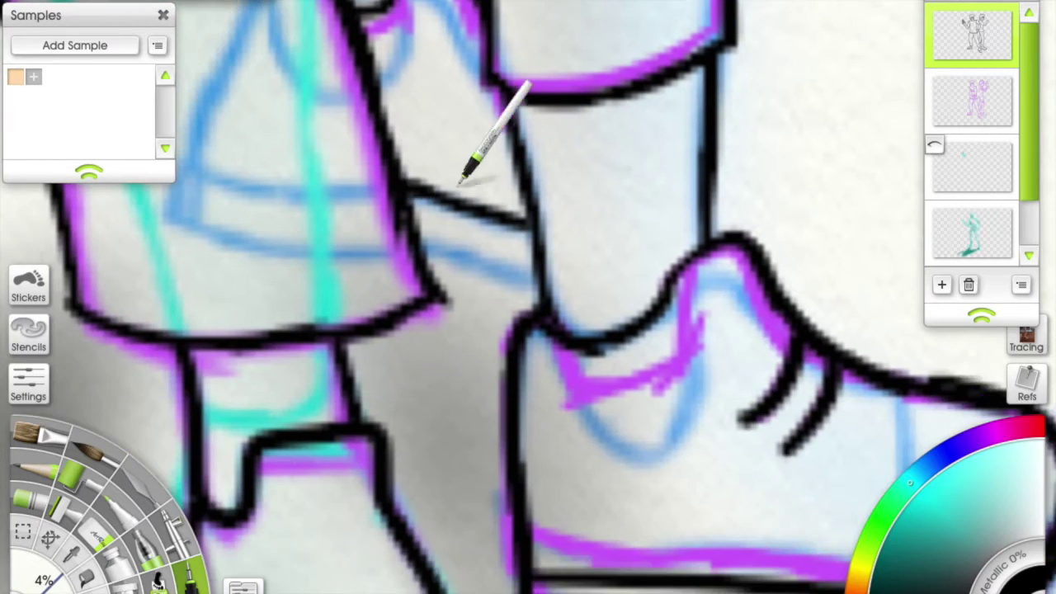
pyautogui.scroll(-4, 505, 169)
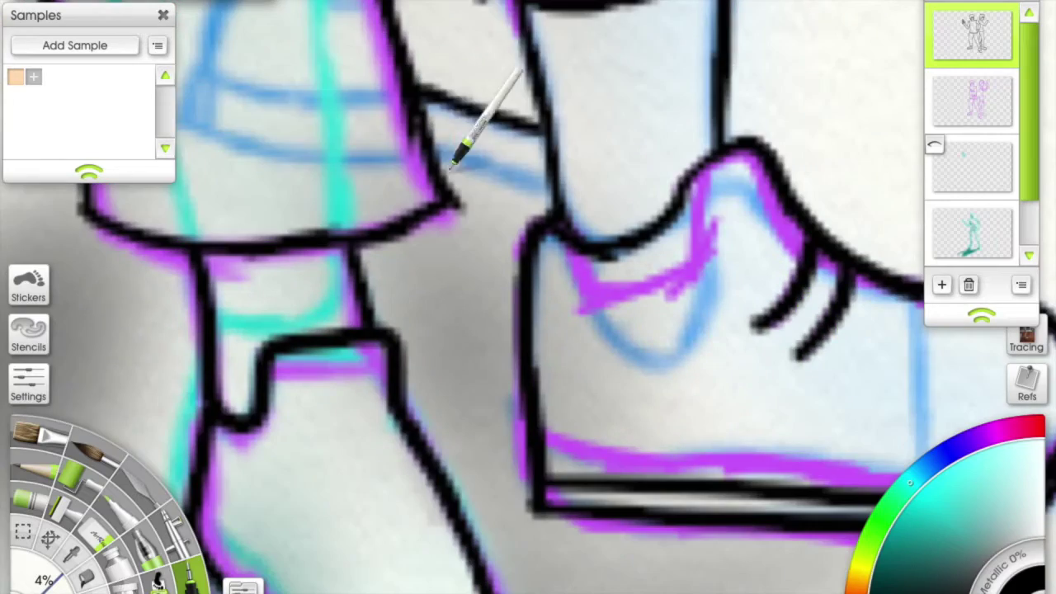
pyautogui.scroll(3, 540, 165)
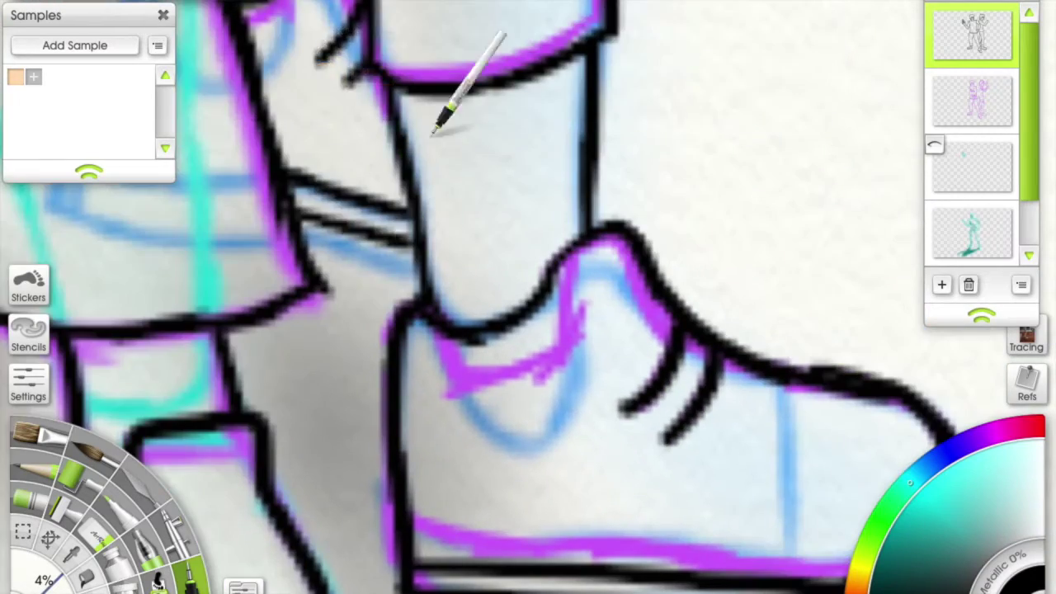
# Ink the outline of the knee patch on the second character's front trouser leg.
pyautogui.scroll(-4, 431, 132)
pyautogui.scroll(6, 515, 165)
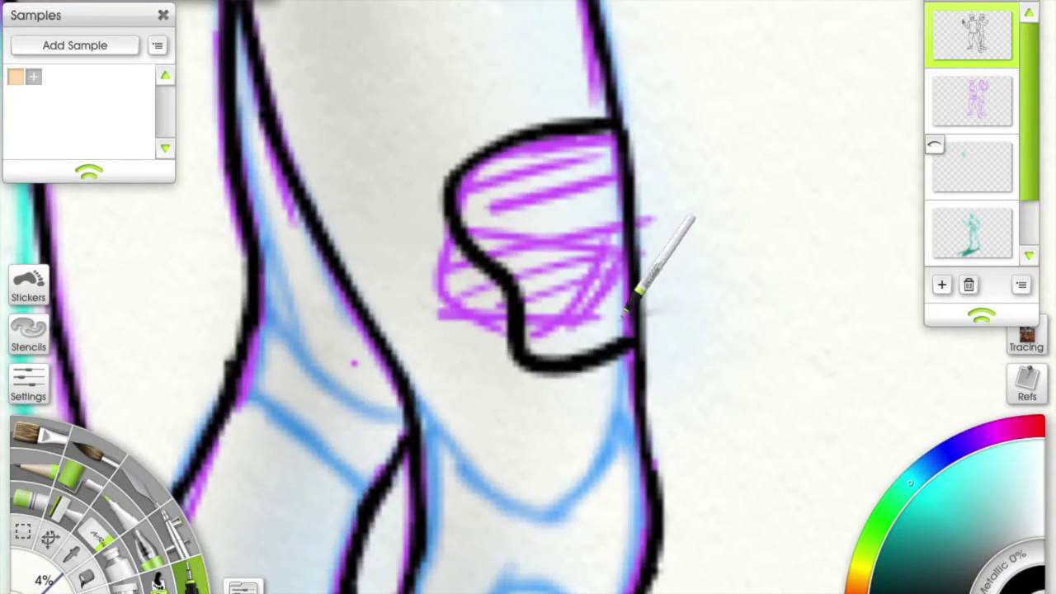
pyautogui.click(482, 49)
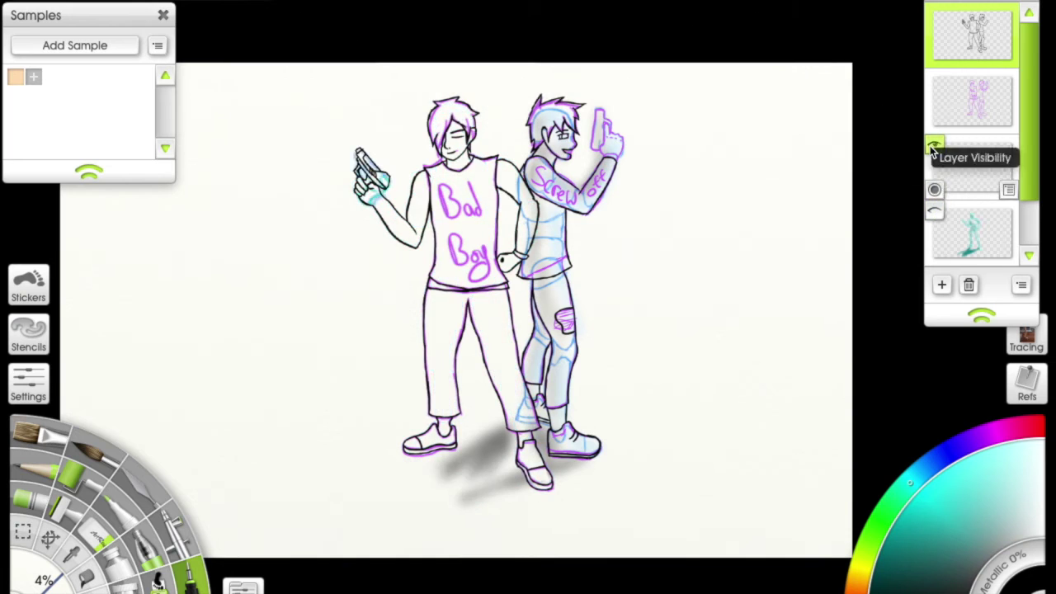
# Hide the purple and teal sketch layers and ink a cuff around the first character's gun-hand wrist.
pyautogui.scroll(6, 594, 334)
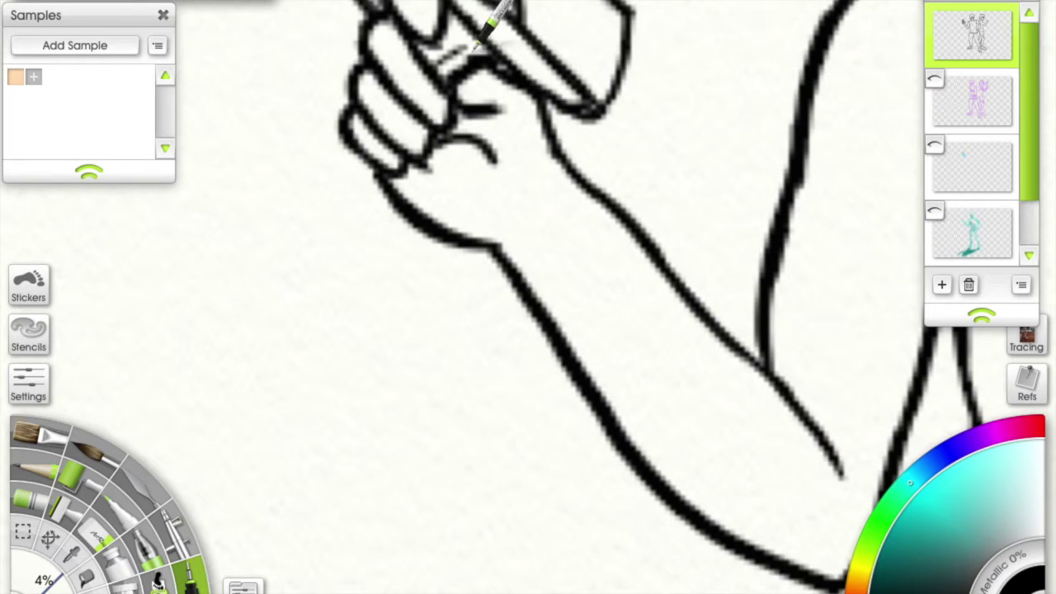
pyautogui.press('e')
pyautogui.moveTo(487, 25); pyautogui.dragTo(479, 149)
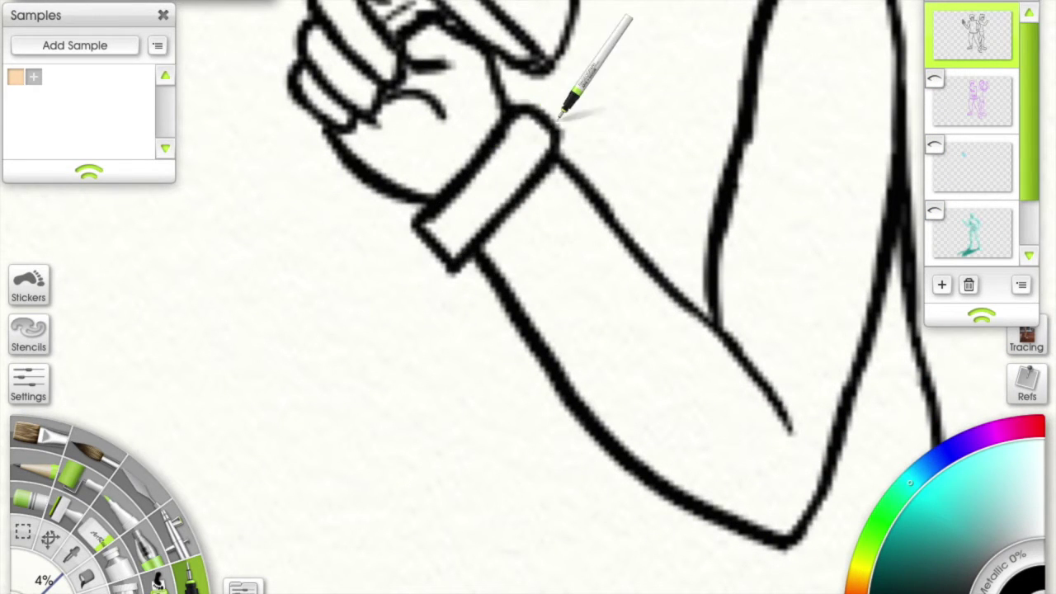
pyautogui.hotkey('ctrl', '0')
# Erase the belt lines at the first character's waist and redraw them as a single curved shirt hem.
pyautogui.scroll(6, 767, 43)
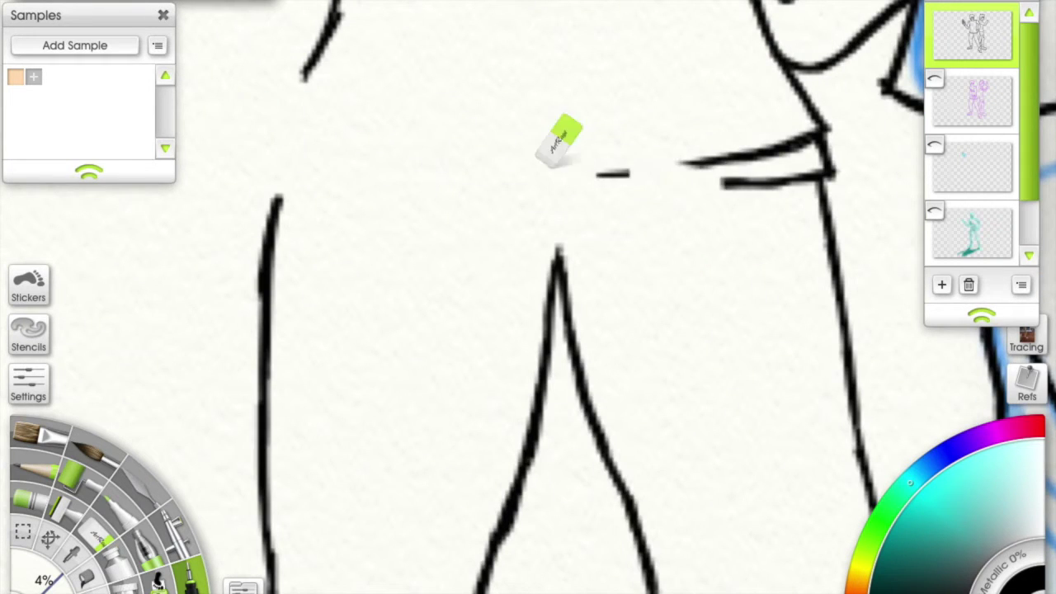
pyautogui.press('i')
pyautogui.moveTo(342, 229)
pyautogui.mouseDown()
pyautogui.moveTo(524, 268)
pyautogui.moveTo(596, 243)
pyautogui.mouseUp()
pyautogui.moveTo(224, 542)
pyautogui.mouseDown()
pyautogui.moveTo(365, 424)
pyautogui.moveTo(384, 207)
pyautogui.moveTo(528, 119)
pyautogui.mouseUp()
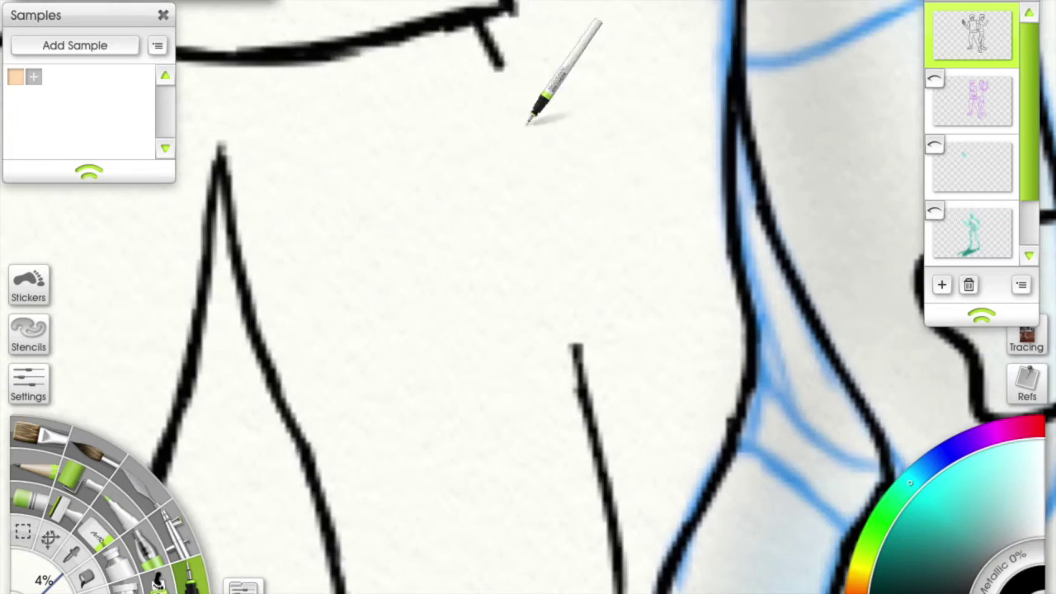
pyautogui.scroll(-5, 532, 147)
pyautogui.scroll(6, 619, 146)
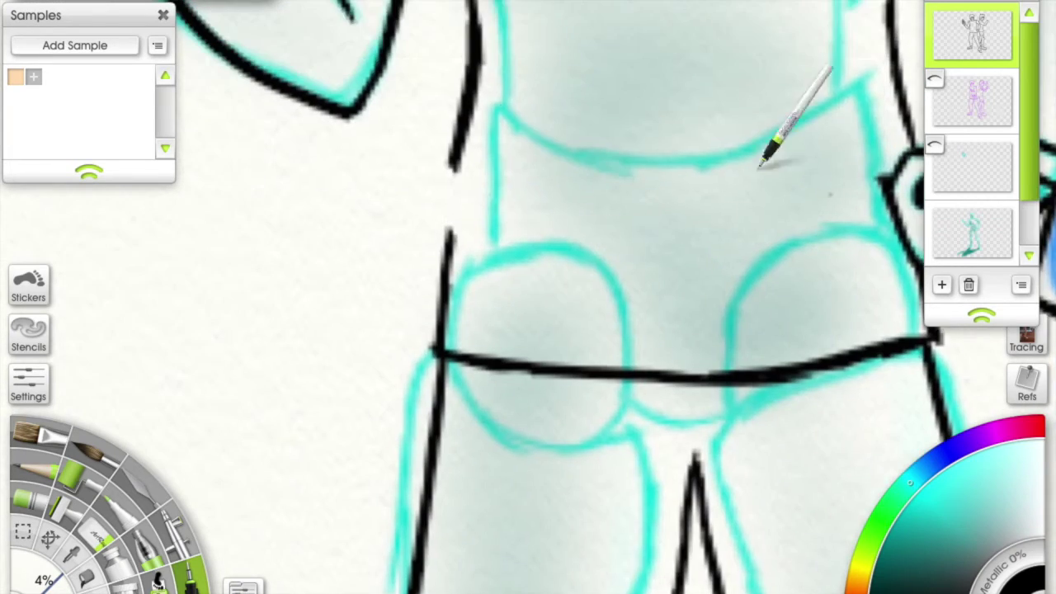
# Close the gap in the first character's shirt side and ink horizontal seams across the waist and chest.
pyautogui.scroll(-5, 462, 219)
pyautogui.moveTo(445, 175); pyautogui.dragTo(611, 172)
pyautogui.scroll(5, 561, 159)
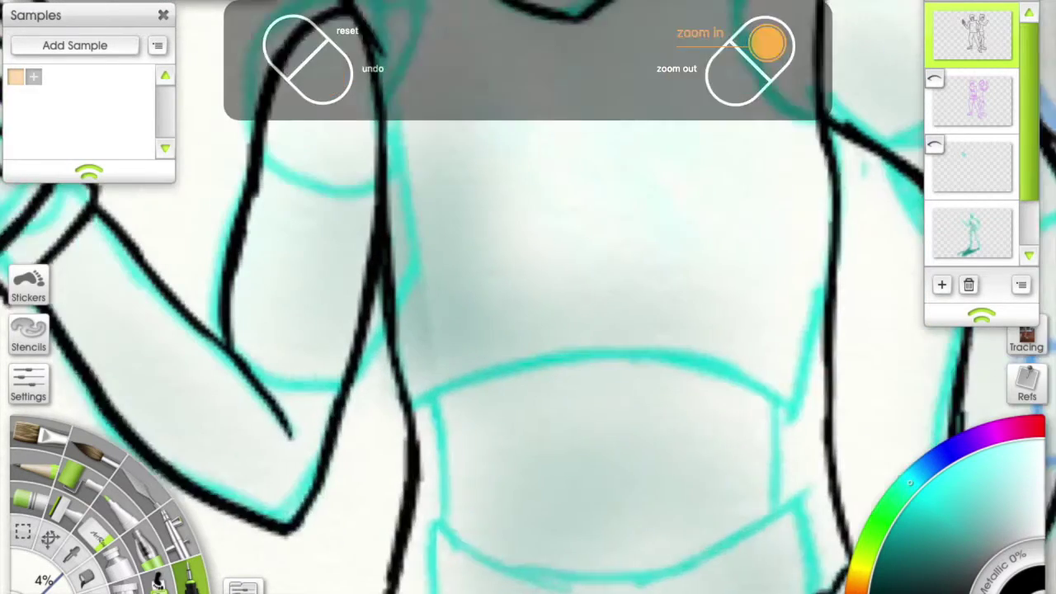
pyautogui.moveTo(446, 289); pyautogui.dragTo(843, 282)
pyautogui.scroll(-5, 844, 283)
pyautogui.scroll(7, 475, 160)
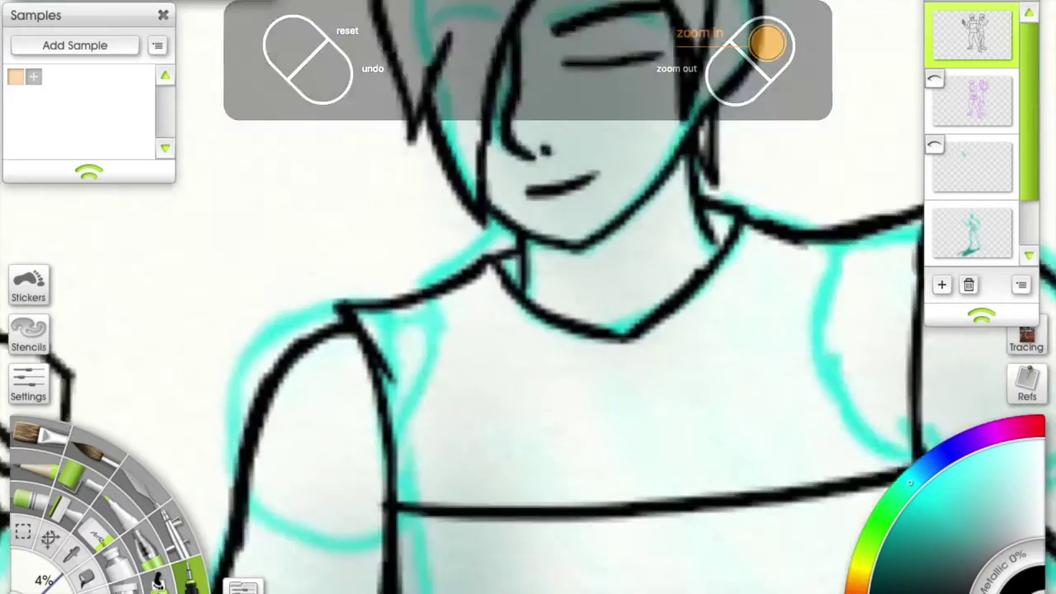
# Erase the first character's V-neckline and ink a high collar with a curved flap over the chest.
pyautogui.moveTo(725, 177); pyautogui.dragTo(644, 231)
pyautogui.scroll(-5, 566, 118)
pyautogui.moveTo(488, 290); pyautogui.dragTo(683, 313)
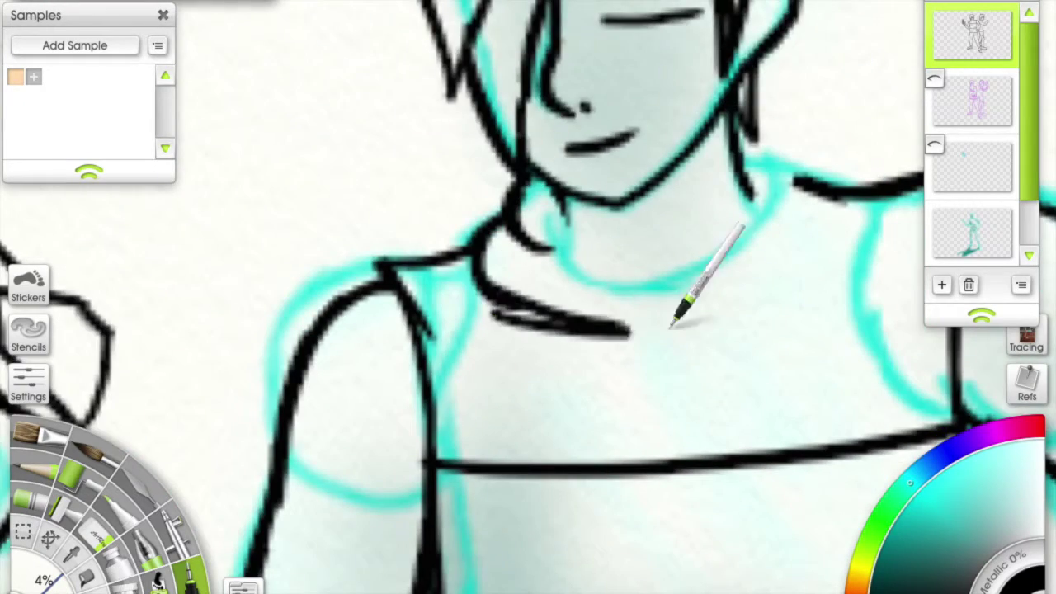
pyautogui.scroll(5, 624, 275)
pyautogui.moveTo(625, 273); pyautogui.dragTo(691, 363)
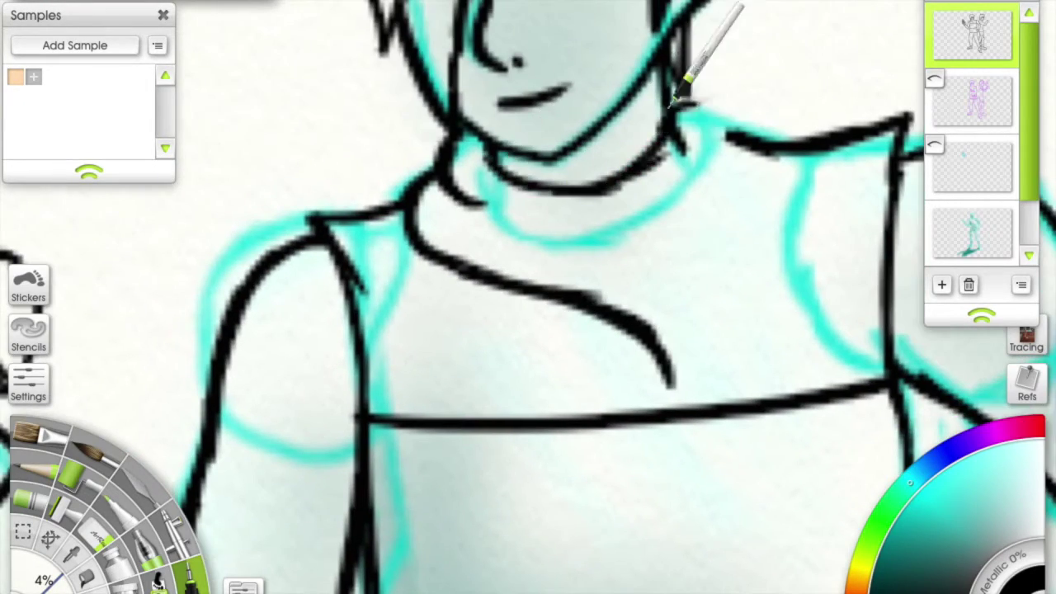
# Ink the other side of the first character's collar and bring the flap to a point above the chest seam.
pyautogui.press('e')
pyautogui.moveTo(700, 169); pyautogui.dragTo(738, 158)
pyautogui.scroll(-5, 646, 410)
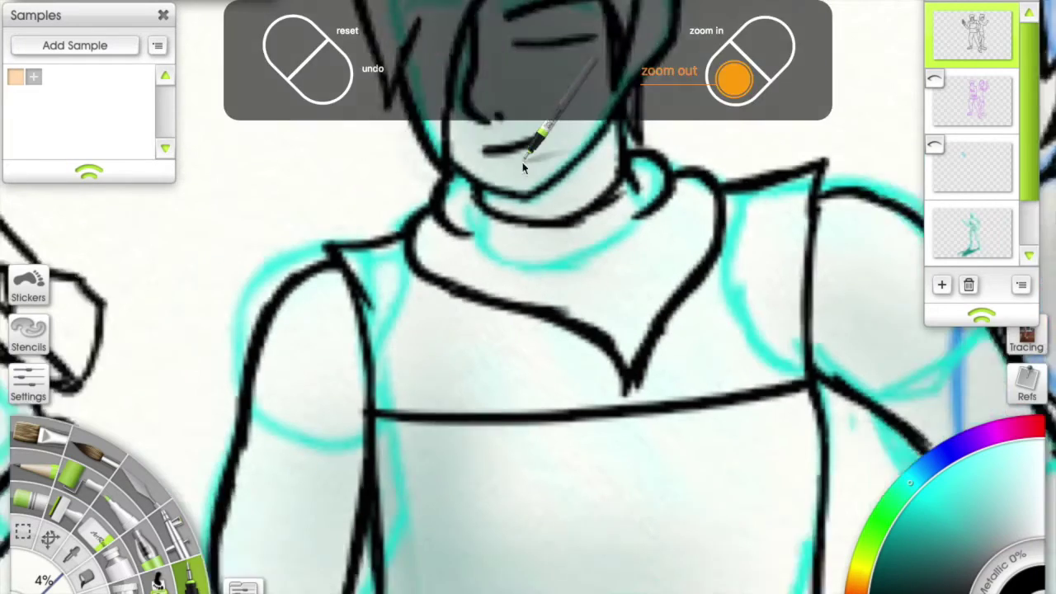
pyautogui.scroll(5, 590, 175)
pyautogui.hotkey('ctrl', 'z')
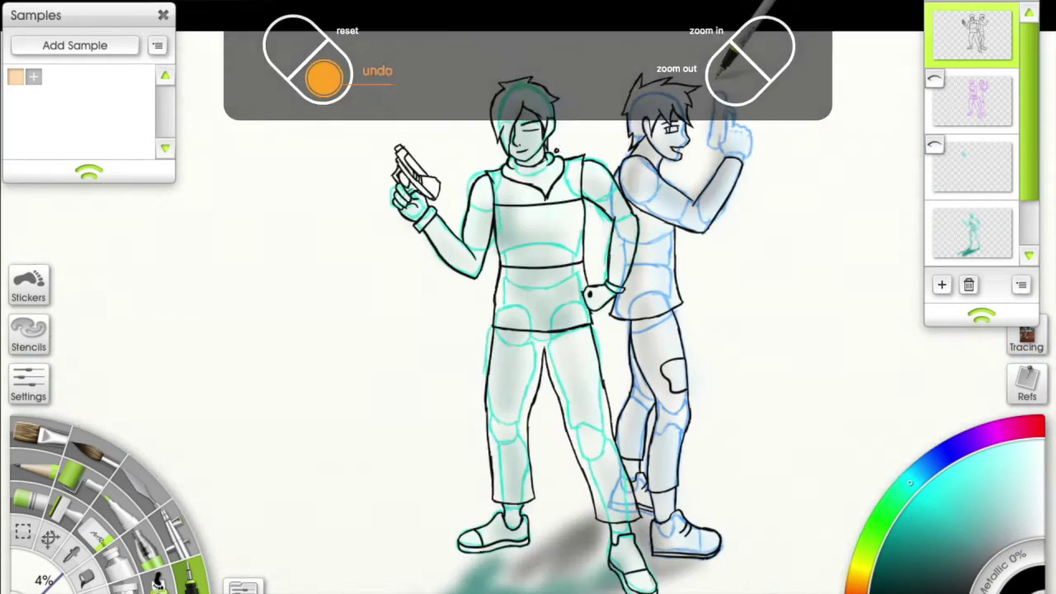
# Hide the teal sketch layer, leaving the blue sketch of the second character on view.
pyautogui.click(934, 212)
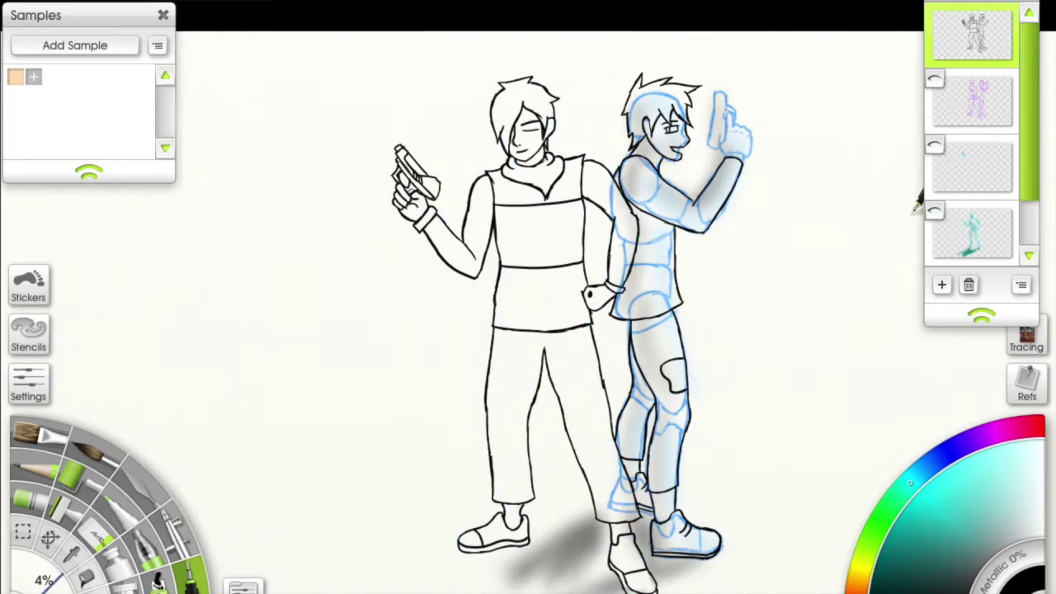
pyautogui.scroll(-1, 935, 216)
pyautogui.click(935, 216)
pyautogui.click(934, 218)
# Replace the second character's neck line with an open collar inked below the chin down to the upper arm.
pyautogui.scroll(10, 519, 296)
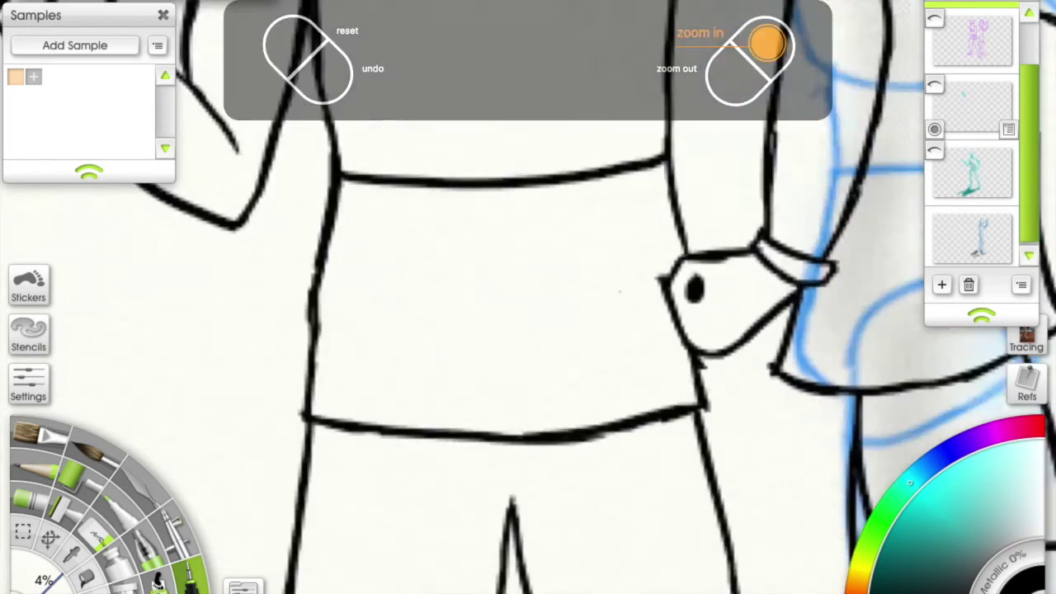
pyautogui.scroll(2, 575, 98)
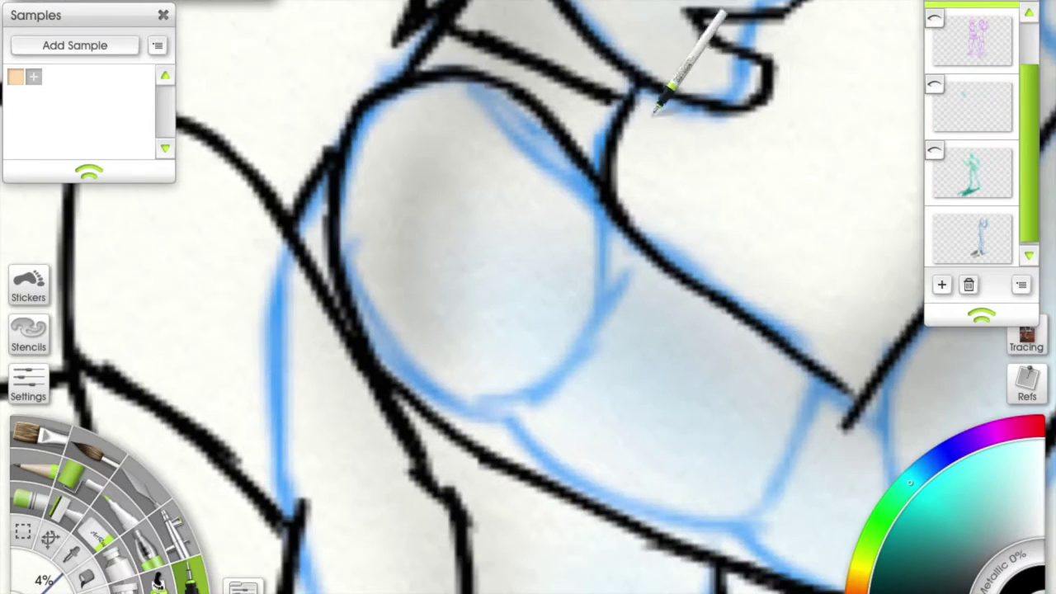
pyautogui.moveTo(467, 21); pyautogui.dragTo(629, 79)
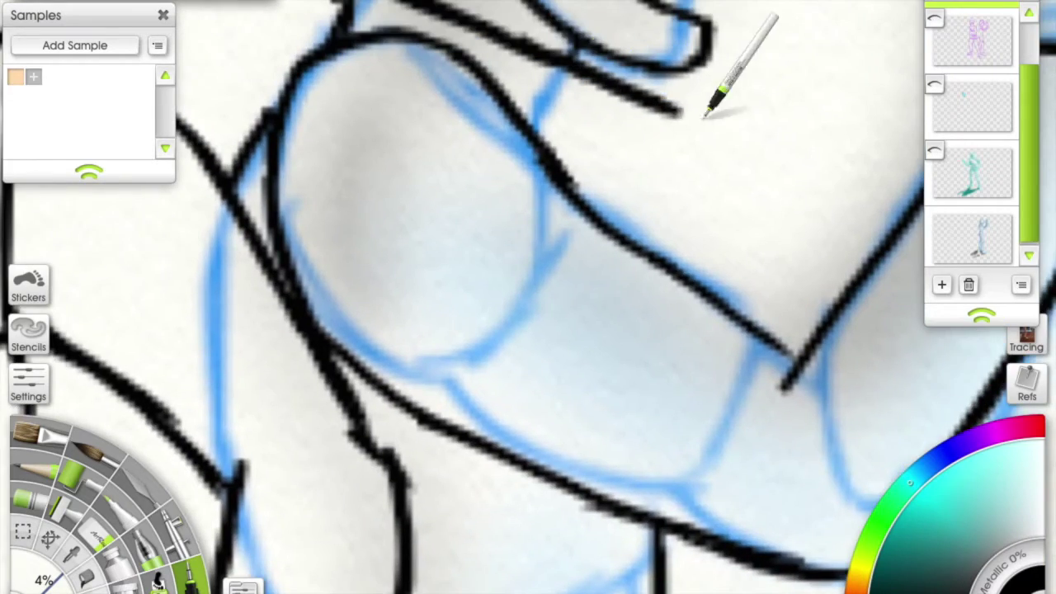
pyautogui.moveTo(707, 94)
pyautogui.mouseDown()
pyautogui.moveTo(705, 330)
pyautogui.moveTo(668, 419)
pyautogui.mouseUp()
pyautogui.moveTo(660, 363)
pyautogui.mouseDown()
pyautogui.moveTo(667, 391)
pyautogui.moveTo(641, 454)
pyautogui.moveTo(641, 87)
pyautogui.moveTo(667, 259)
pyautogui.moveTo(546, 101)
pyautogui.mouseUp()
# Erase the second character's old shirt hem and redraw a lower curved hem with a pointed corner.
pyautogui.moveTo(786, 320); pyautogui.dragTo(520, 212)
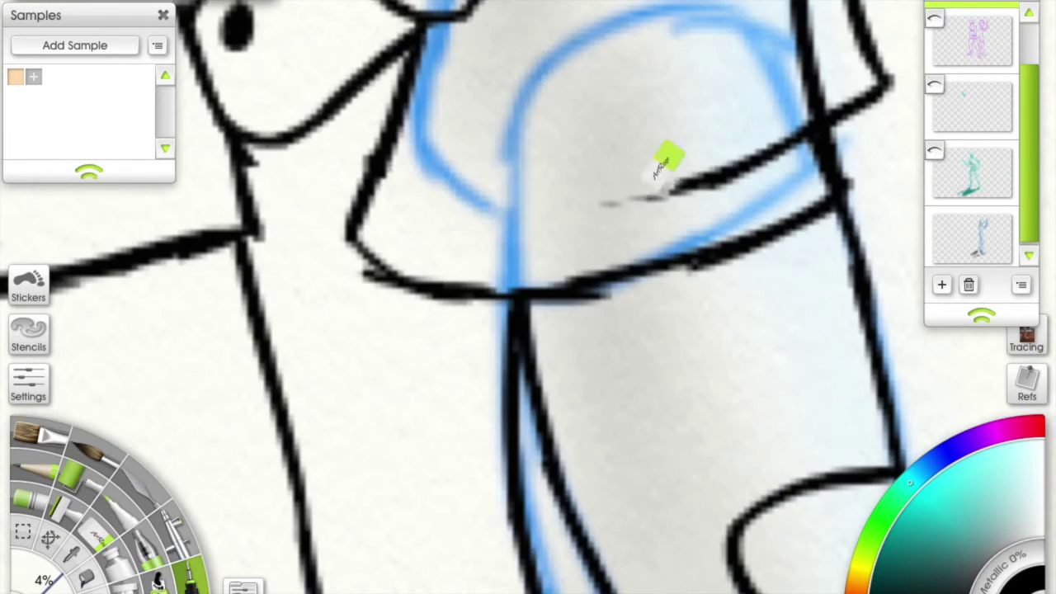
pyautogui.scroll(-3, 660, 169)
pyautogui.scroll(4, 719, 146)
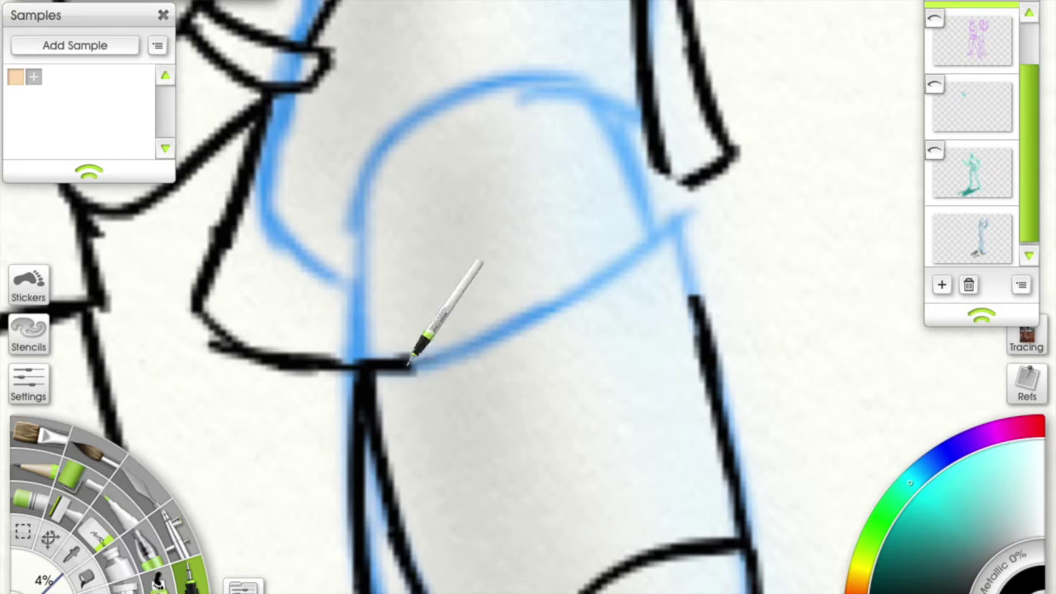
pyautogui.scroll(-2, 767, 165)
pyautogui.scroll(4, 767, 165)
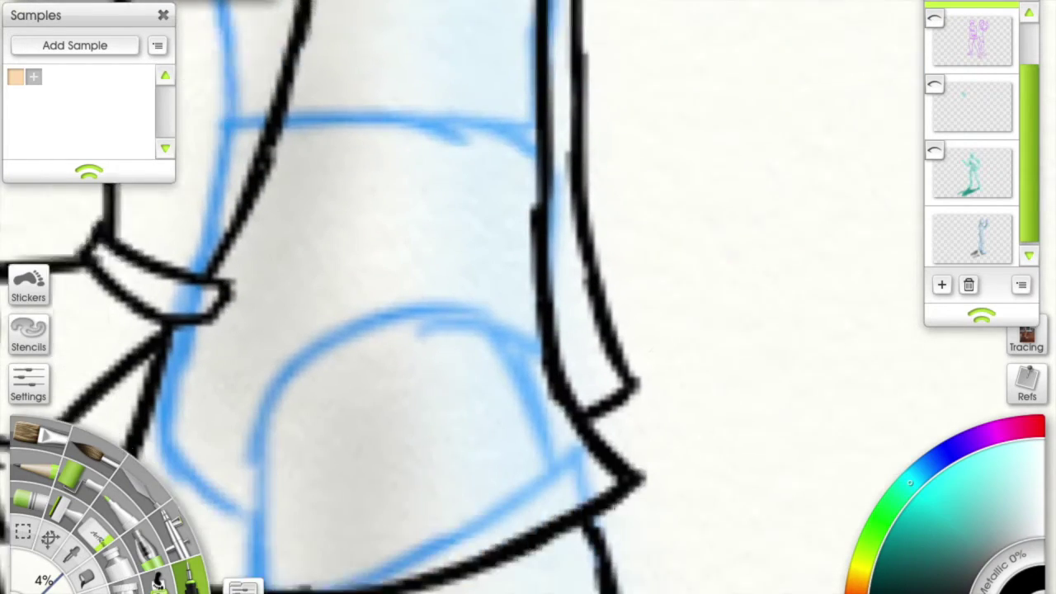
# Redraw the front hem corner of the second character's jacket so the open front flap and the curved hem meet cleanly.
pyautogui.scroll(-6, 691, 255)
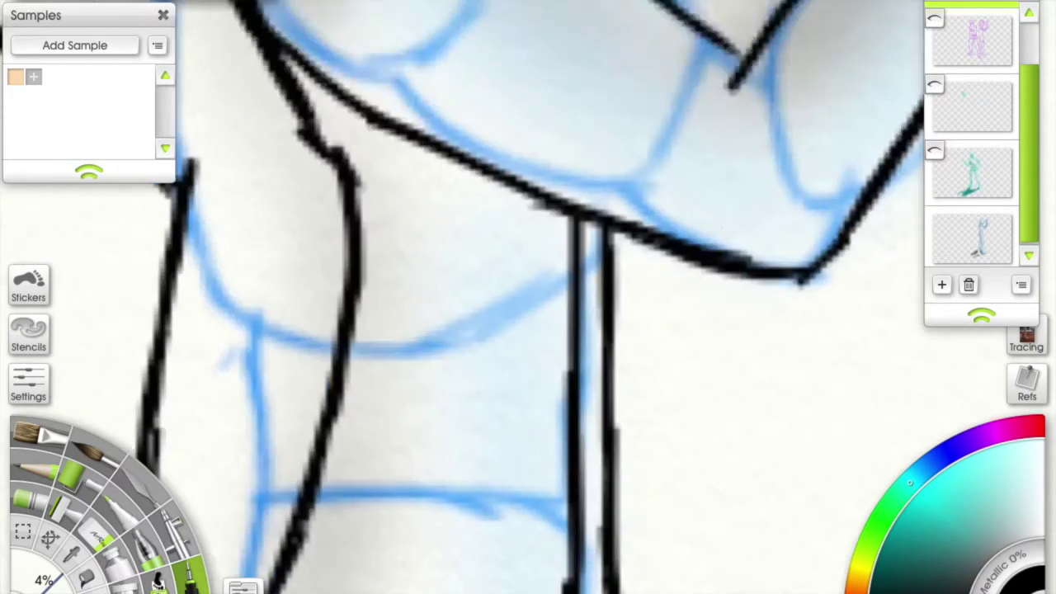
pyautogui.scroll(6, 681, 293)
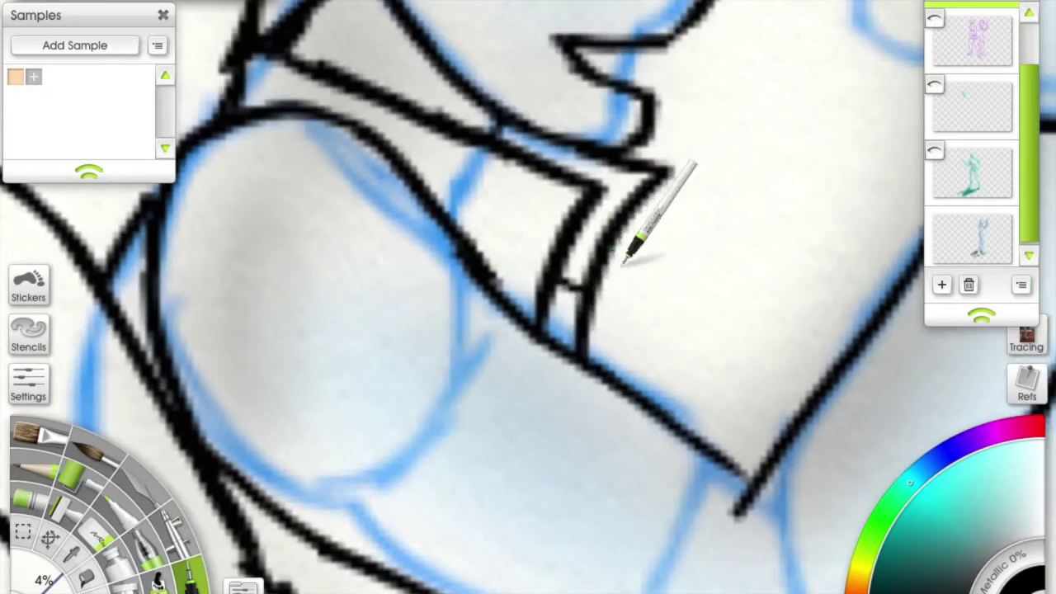
pyautogui.scroll(-5, 660, 262)
pyautogui.scroll(8, 668, 124)
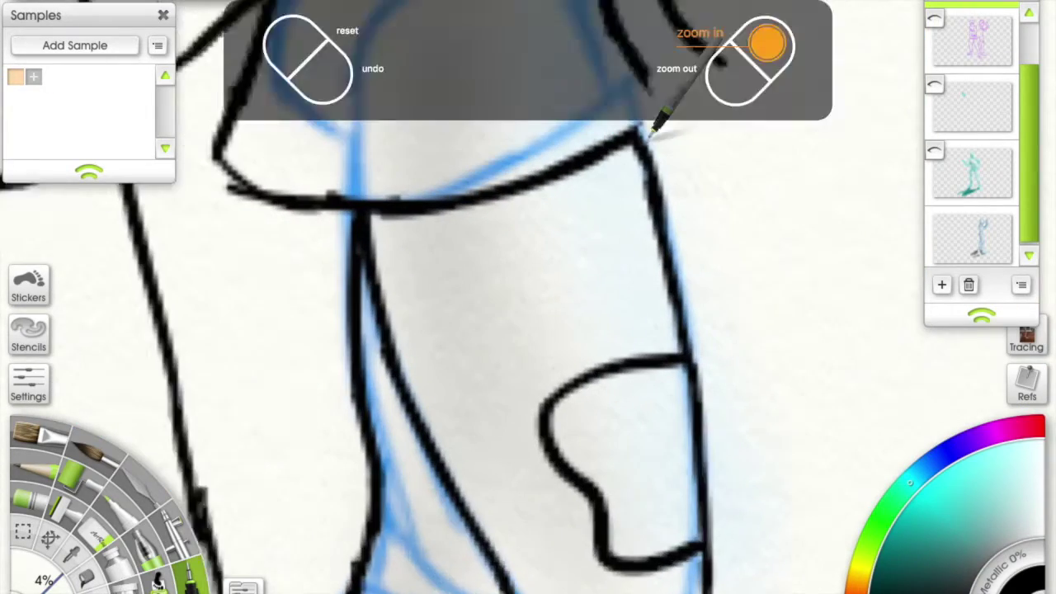
pyautogui.moveTo(650, 132); pyautogui.dragTo(606, 177)
pyautogui.scroll(-5, 644, 187)
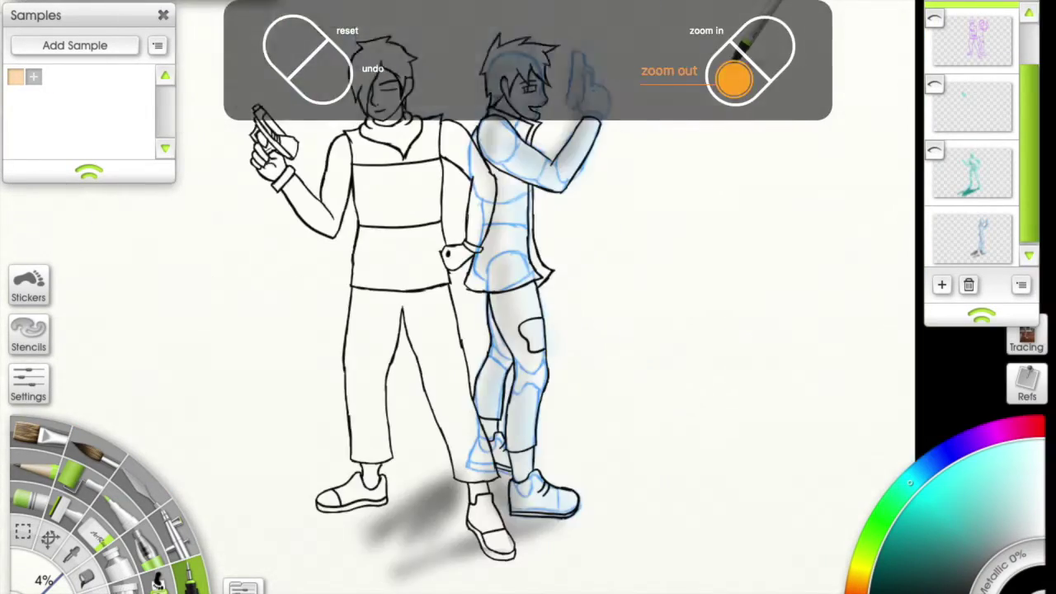
pyautogui.scroll(5, 566, 184)
pyautogui.scroll(-5, 690, 259)
pyautogui.scroll(5, 701, 222)
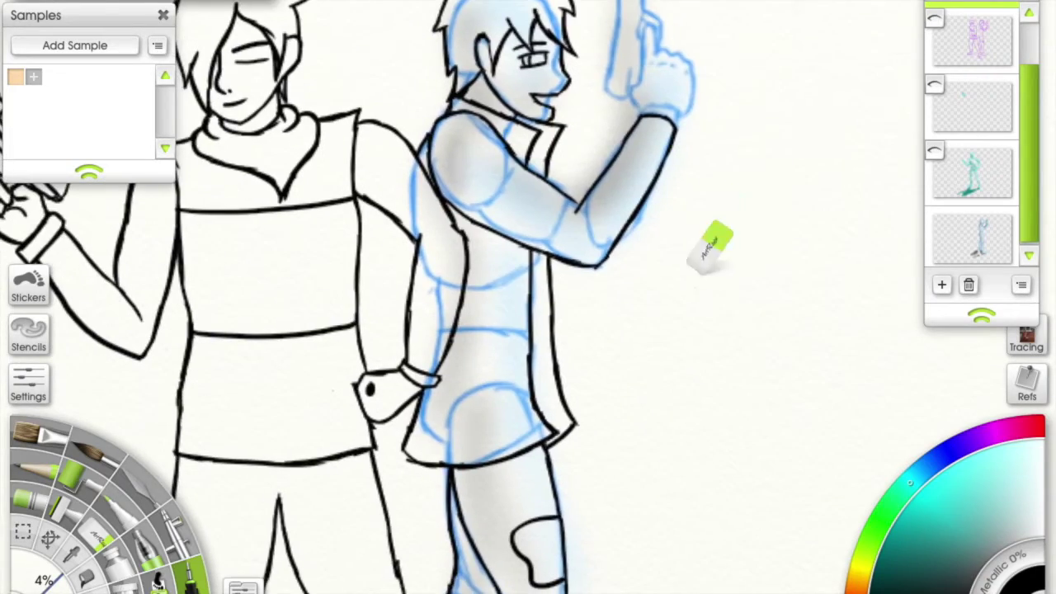
pyautogui.scroll(5, 689, 76)
pyautogui.scroll(2, 971, 99)
pyautogui.scroll(-5, 907, 49)
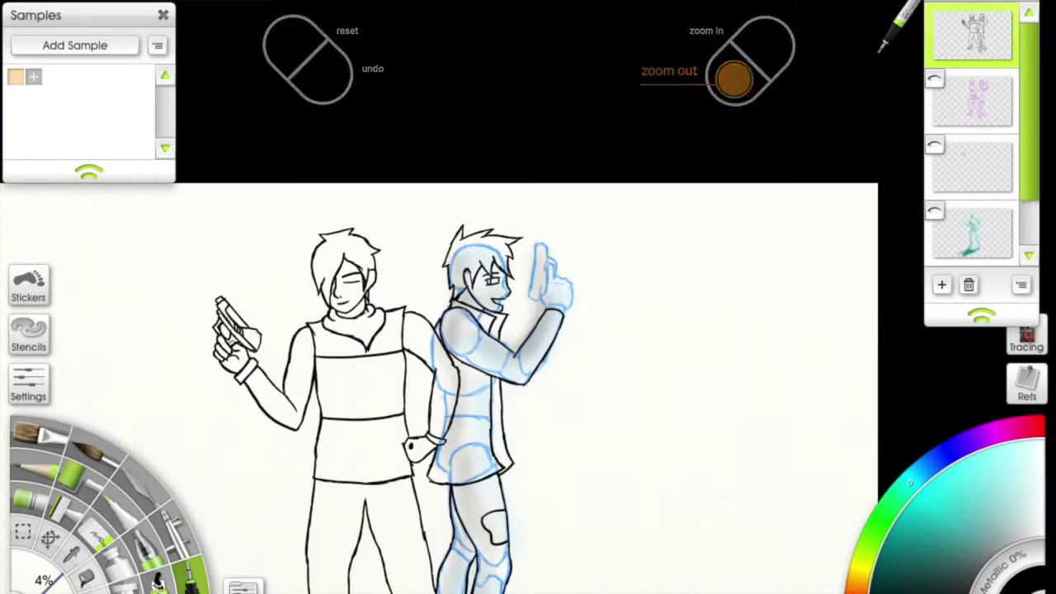
# Duplicate the line art layer and move the copy sideways, clear of the original characters.
pyautogui.scroll(5, 879, 50)
pyautogui.click(1022, 285)
pyautogui.click(899, 402)
pyautogui.scroll(-5, 384, 424)
pyautogui.hotkey('ctrl', 't')
pyautogui.moveTo(385, 424); pyautogui.dragTo(834, 404)
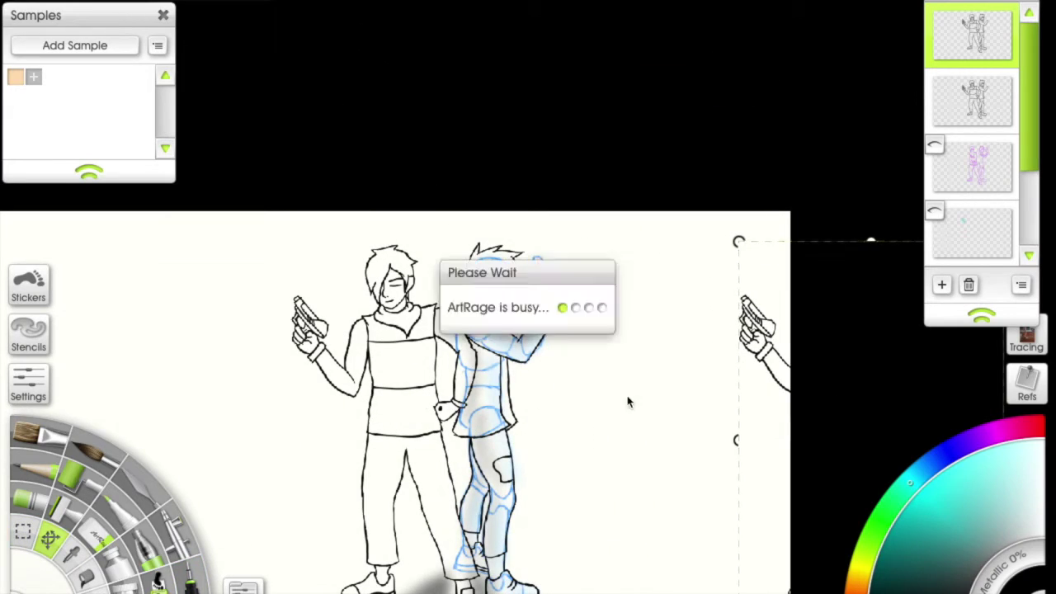
pyautogui.rightClick(639, 360)
# Place a mirrored copy of only the first character's gun hand over the second character's raised hand.
pyautogui.scroll(5, 632, 314)
pyautogui.moveTo(617, 213); pyautogui.dragTo(366, 122)
pyautogui.press('Return')
pyautogui.moveTo(577, 123); pyautogui.dragTo(569, 186)
# Erase the copied hand, cuff and forearm lines, keeping only the gun.
pyautogui.press('p')
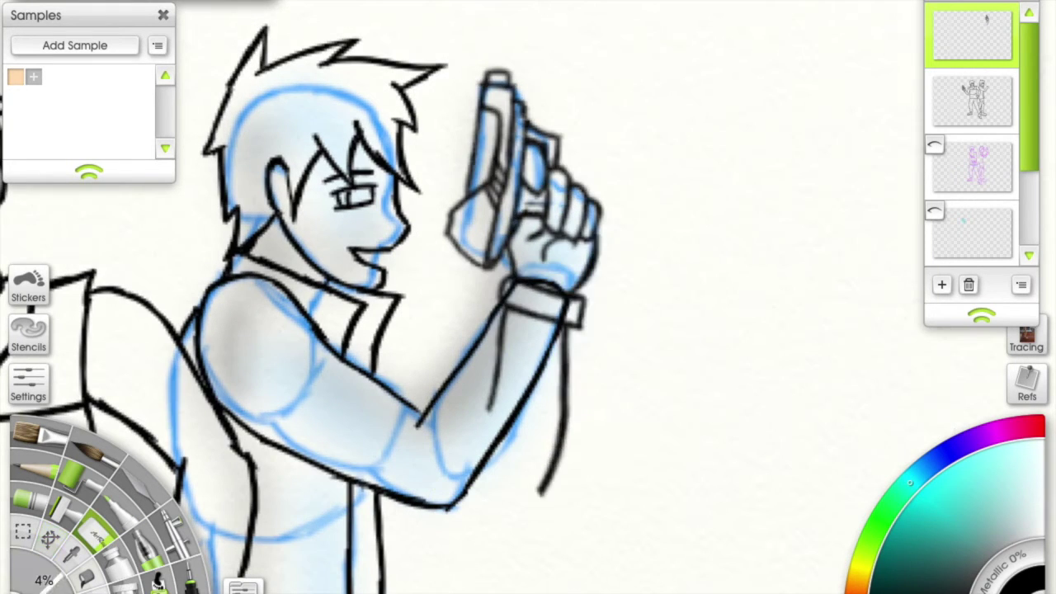
pyautogui.scroll(5, 528, 247)
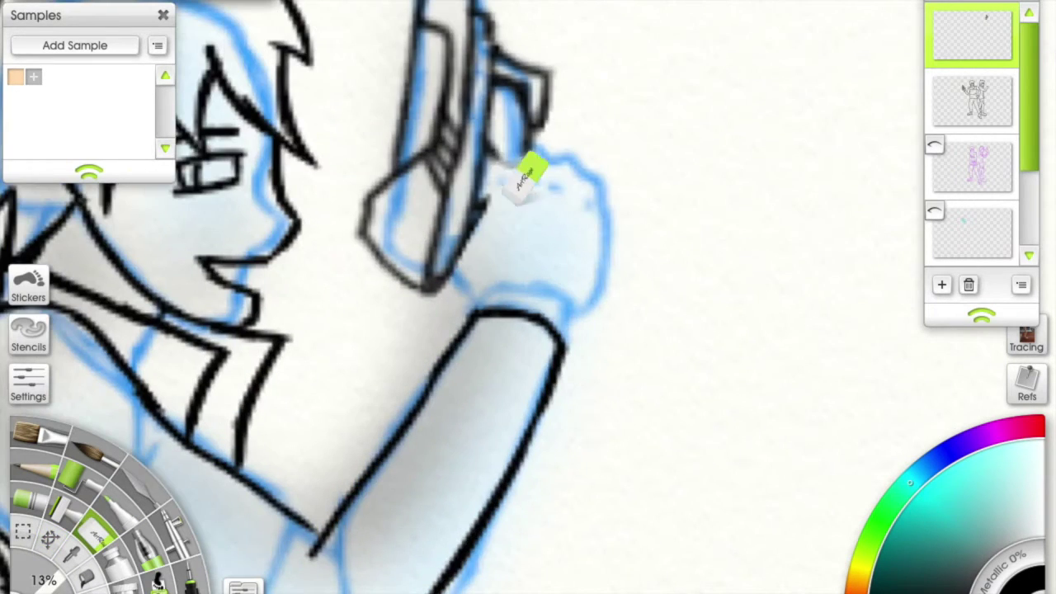
pyautogui.scroll(-3, 726, 176)
# Trace the copied gun's barrel edges and trigger guard in black ink on the main line art layer.
pyautogui.click(196, 573)
pyautogui.scroll(3, 221, 561)
pyautogui.scroll(2, 221, 561)
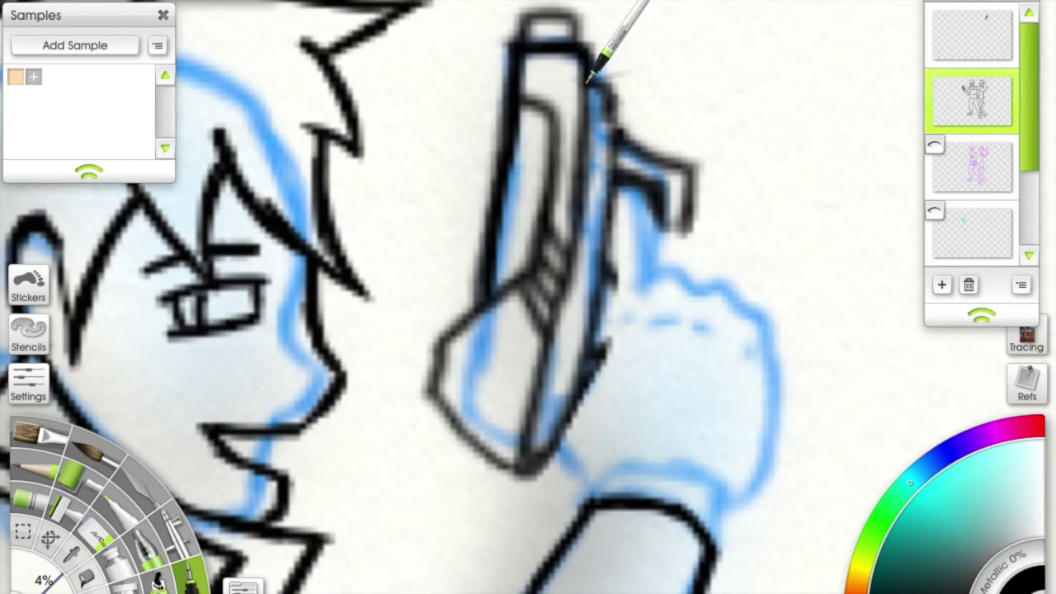
pyautogui.scroll(-1, 588, 80)
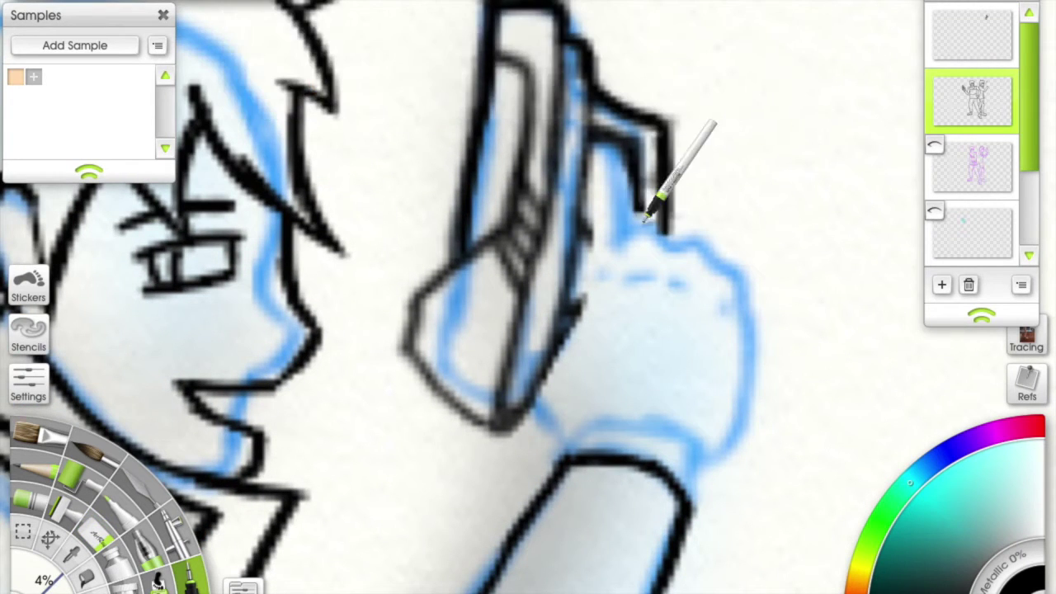
# Ink the second character's raised fist with dashed knuckle marks and a curved cuff at the wrist.
pyautogui.scroll(-2, 665, 146)
pyautogui.scroll(1, 653, 124)
pyautogui.scroll(-1, 648, 188)
pyautogui.moveTo(602, 165); pyautogui.dragTo(710, 177)
pyautogui.scroll(1, 664, 165)
pyautogui.moveTo(537, 249)
pyautogui.mouseDown()
pyautogui.moveTo(577, 292)
pyautogui.moveTo(692, 355)
pyautogui.mouseUp()
pyautogui.scroll(-1, 751, 235)
pyautogui.scroll(1, 468, 198)
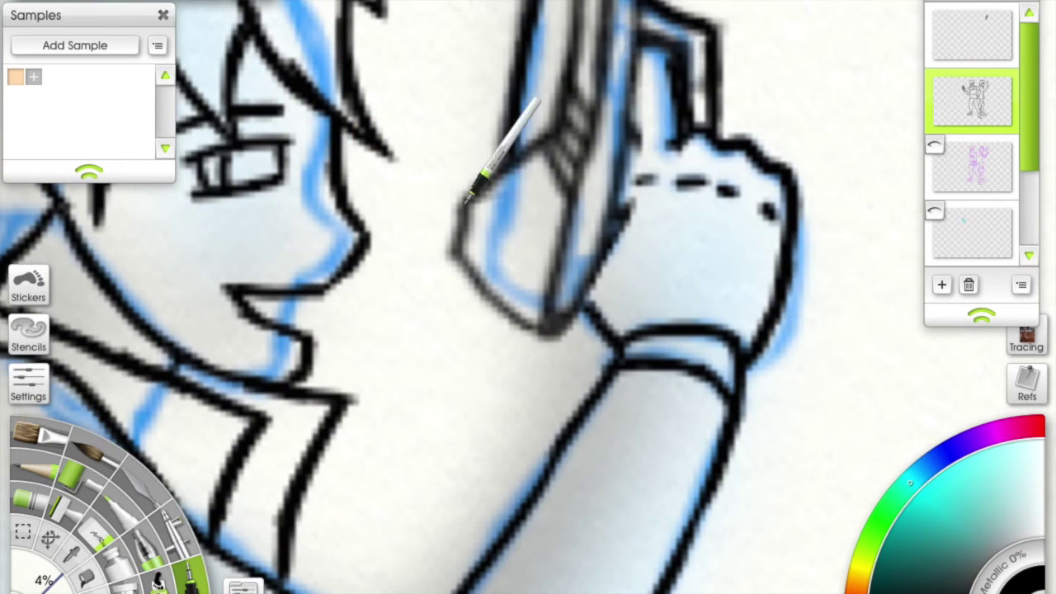
# Finish tracing the gun's rear, muzzle and inner detail lines, and hide the copied gun layer.
pyautogui.scroll(2, 627, 103)
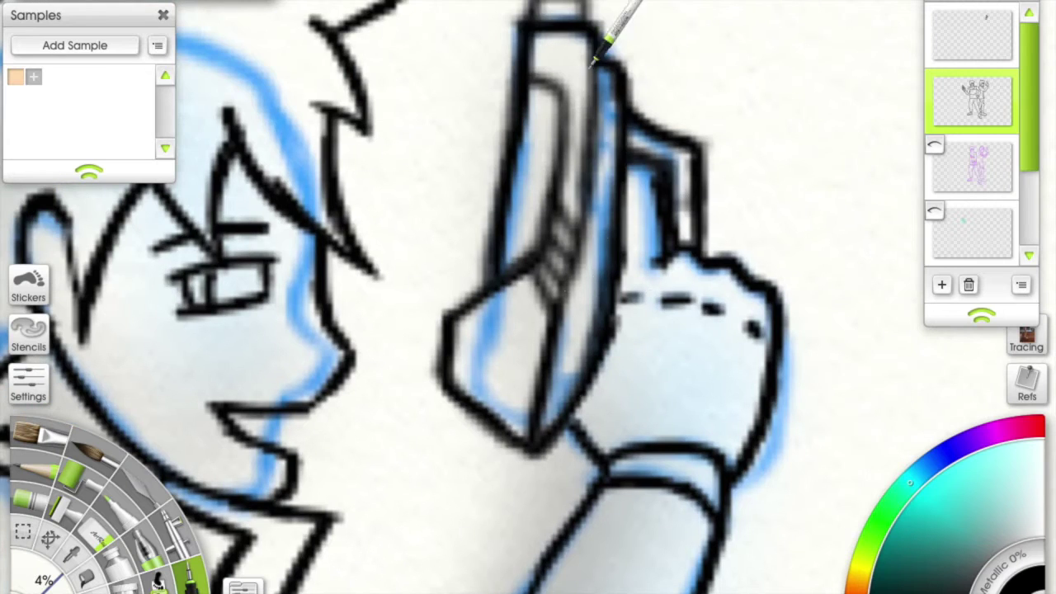
pyautogui.scroll(3, 551, 279)
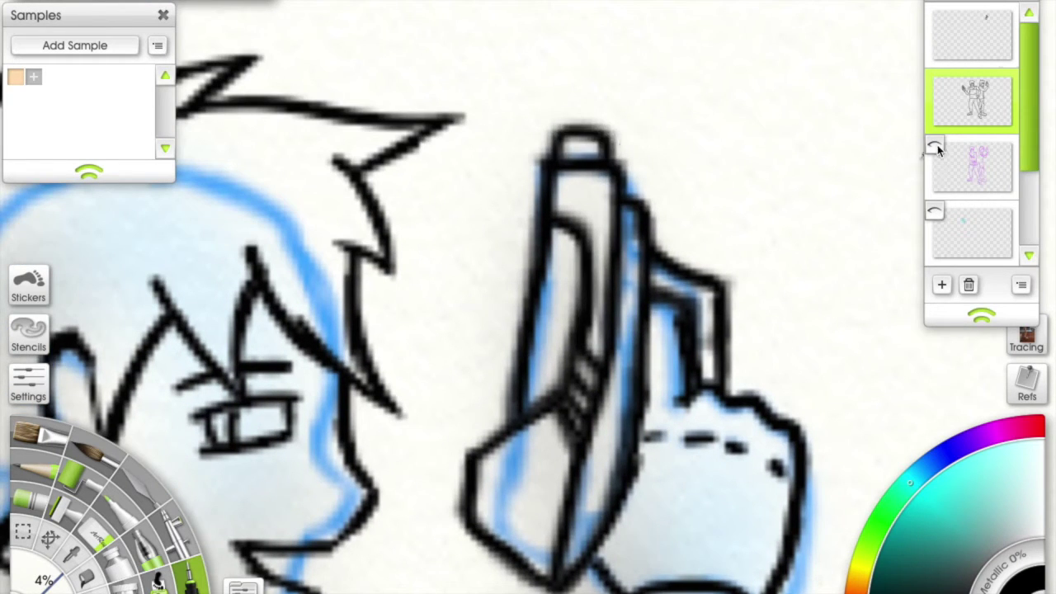
pyautogui.scroll(-1, 936, 148)
pyautogui.scroll(2, 637, 153)
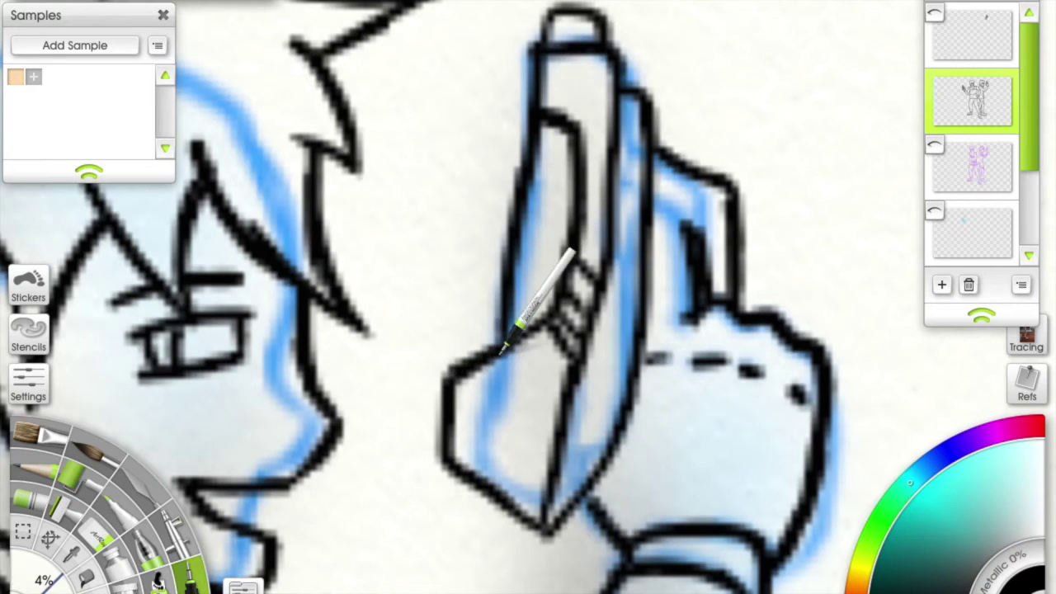
# Erase the gun's long edge nearest the face and redraw it as a stepped outline below the muzzle.
pyautogui.scroll(-2, 528, 330)
pyautogui.scroll(3, 471, 264)
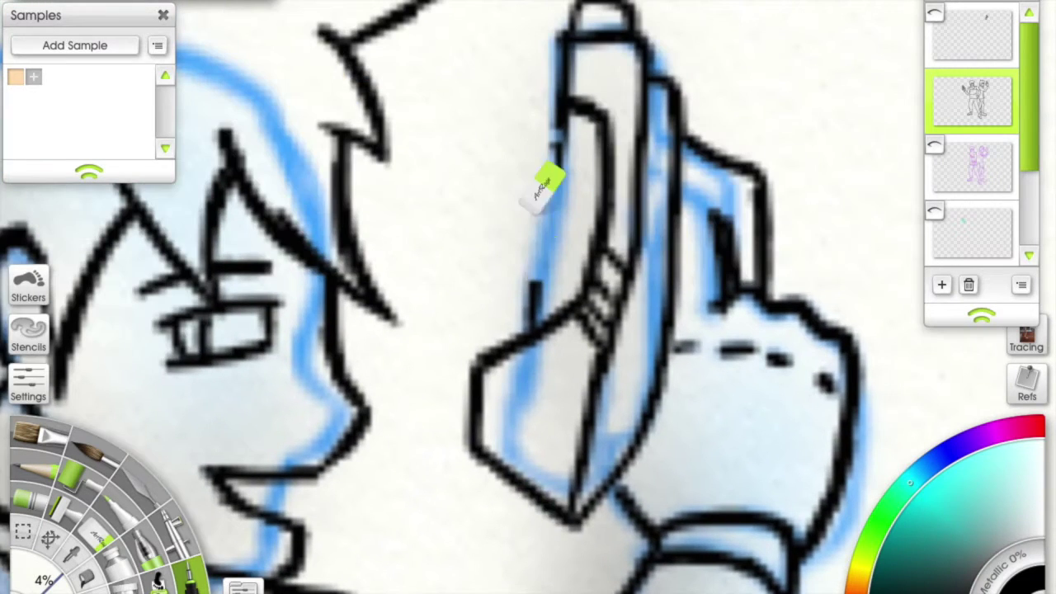
pyautogui.scroll(-5, 565, 237)
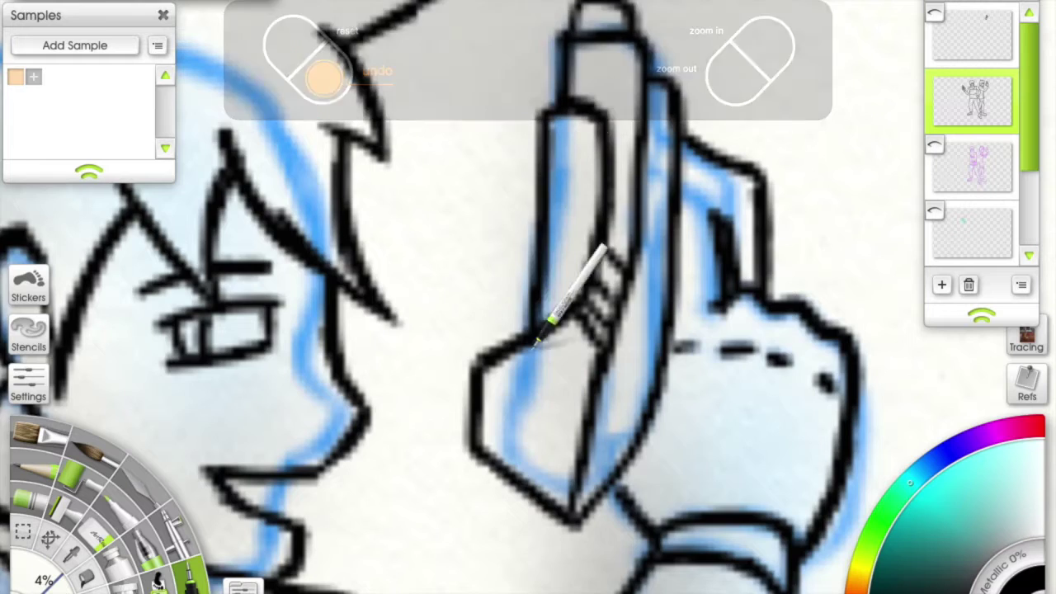
# Hide the blue sketch layer, remove the copied gun layer and add an empty layer beneath the line art.
pyautogui.scroll(-3, 711, 247)
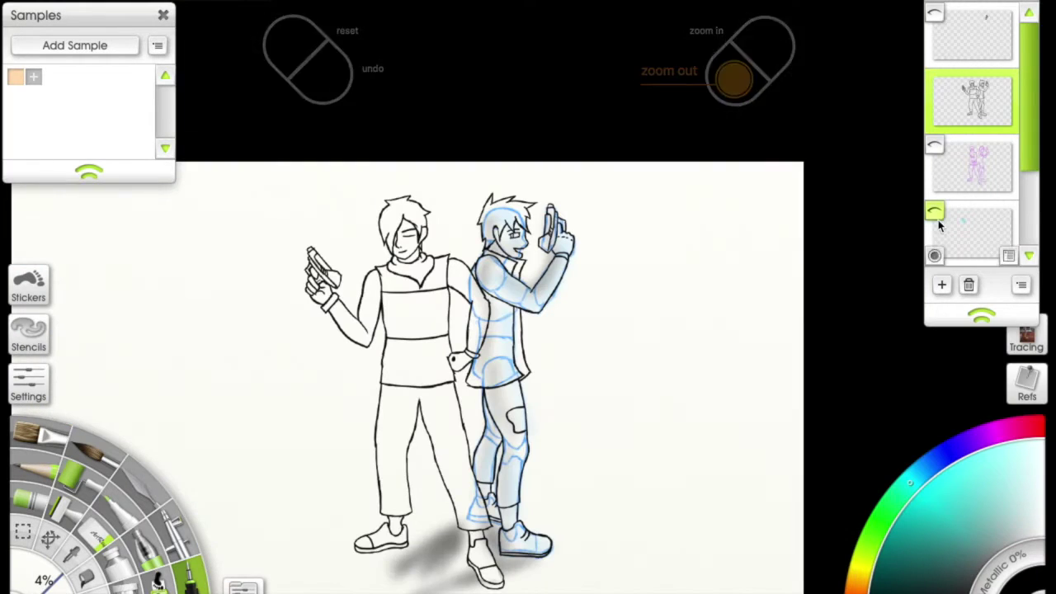
pyautogui.scroll(-1, 973, 206)
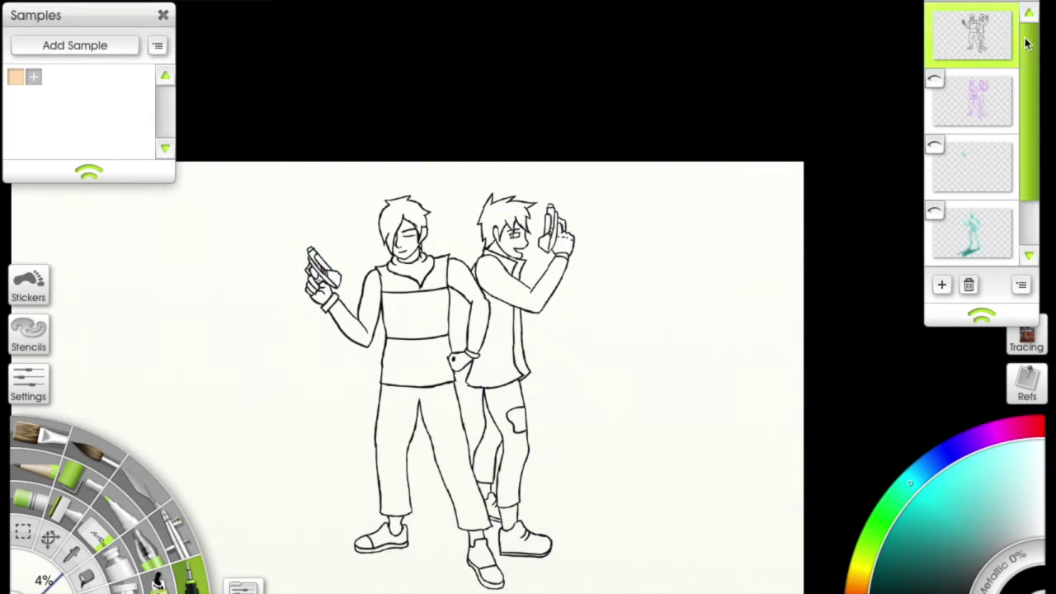
pyautogui.scroll(4, 670, 198)
pyautogui.scroll(6, 627, 206)
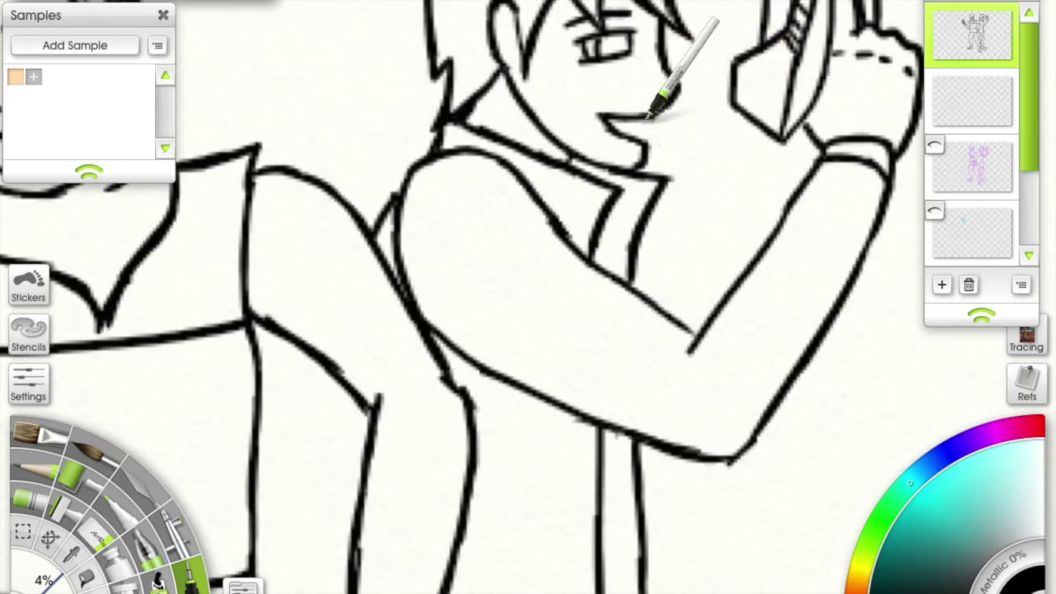
pyautogui.scroll(-6, 990, 530)
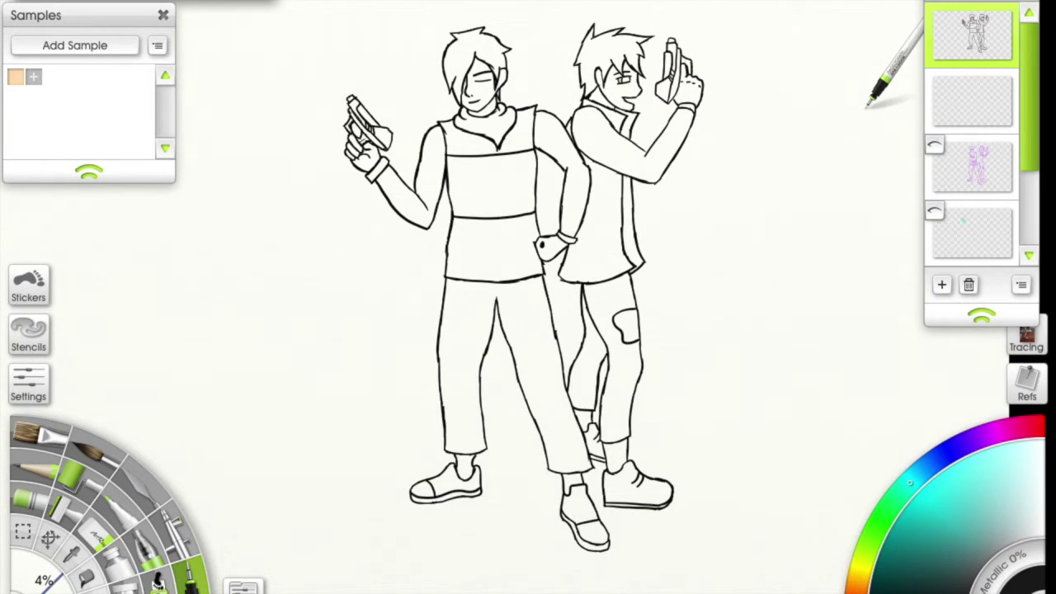
# Fill both characters' faces and ankles, and the second character's raised hand and trouser hole, with light peach skin colour.
pyautogui.scroll(4, 861, 571)
pyautogui.click(649, 223)
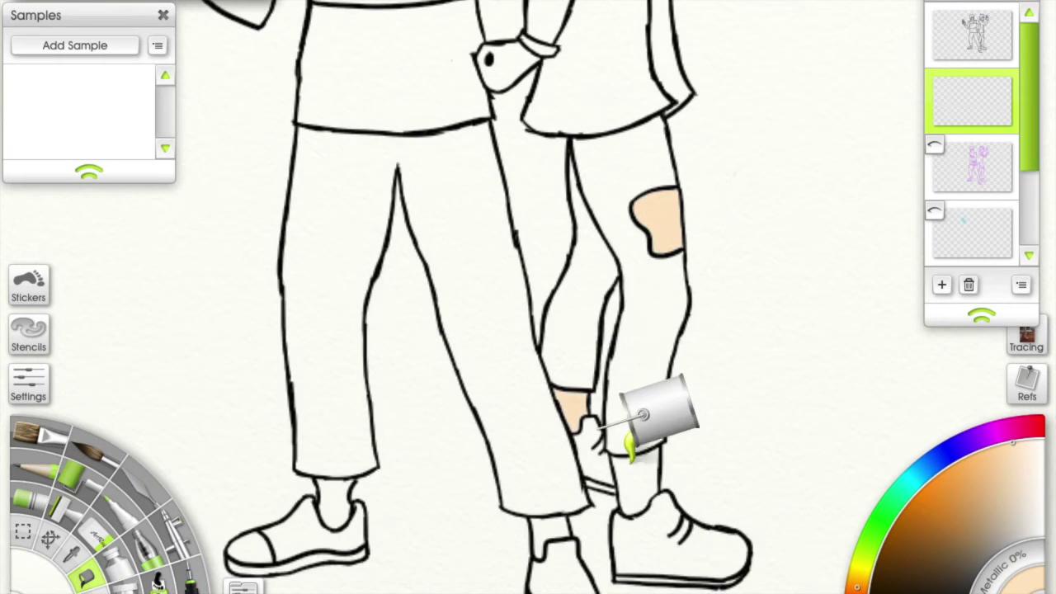
pyautogui.click(726, 140)
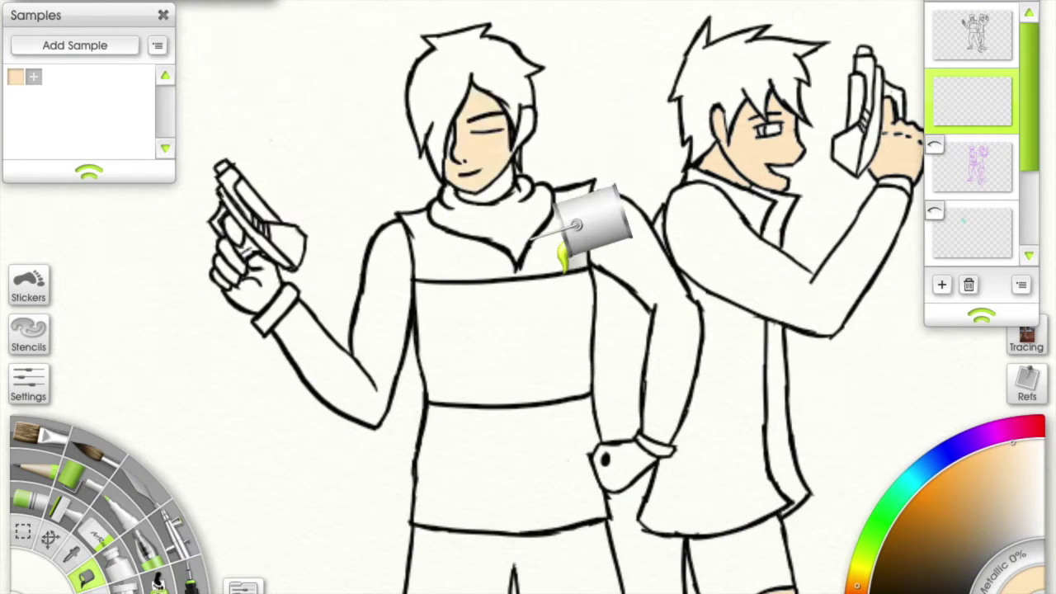
# Fill the first character's hair near-black and scarf dark grey, and the second character's hair light grey.
pyautogui.scroll(-5, 684, 283)
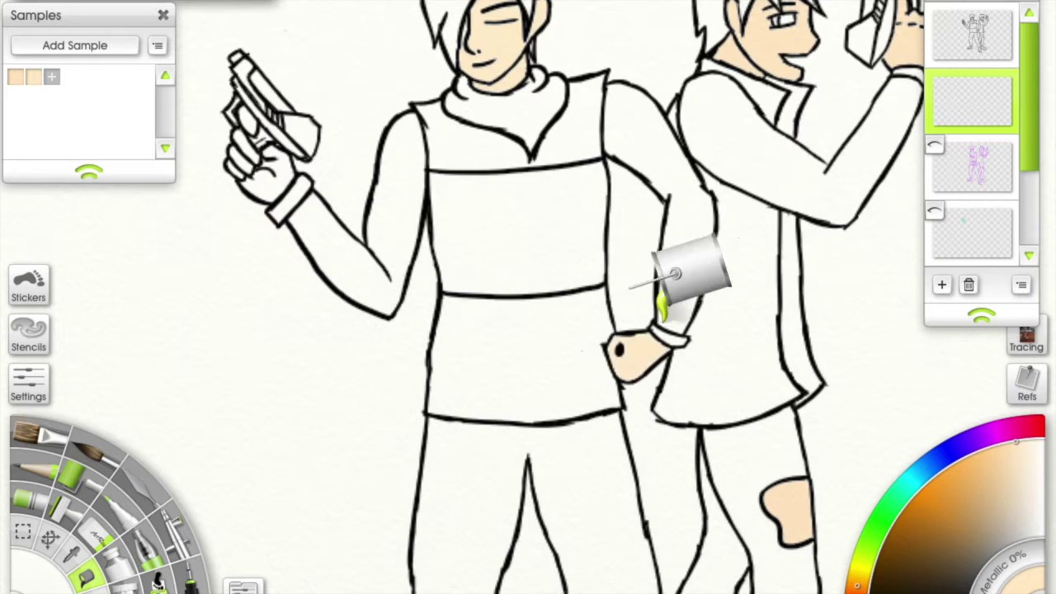
pyautogui.scroll(5, 471, 353)
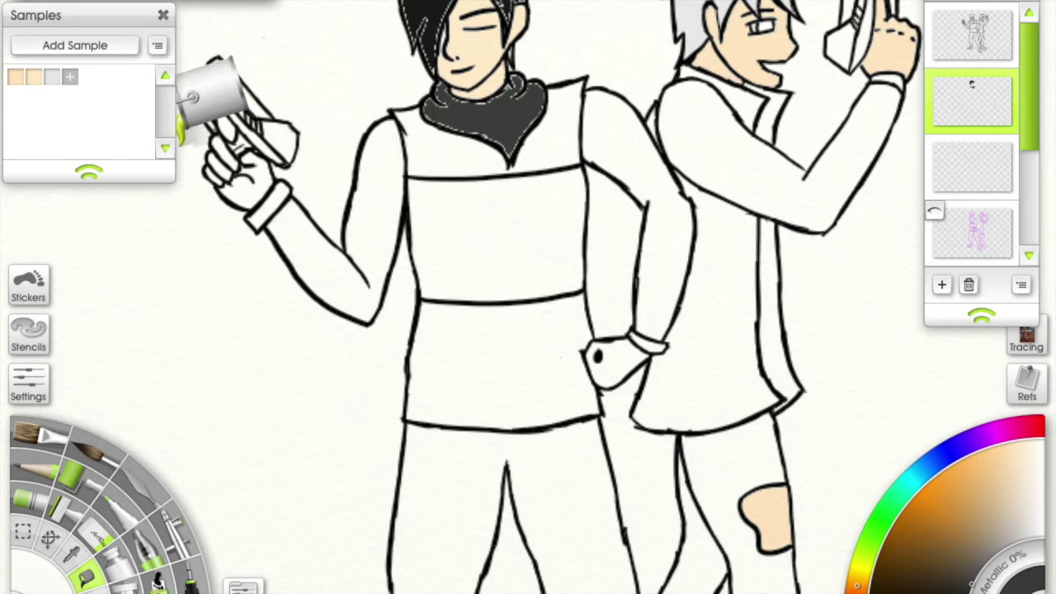
pyautogui.click(670, 264)
pyautogui.hotkey('ctrl', 'z')
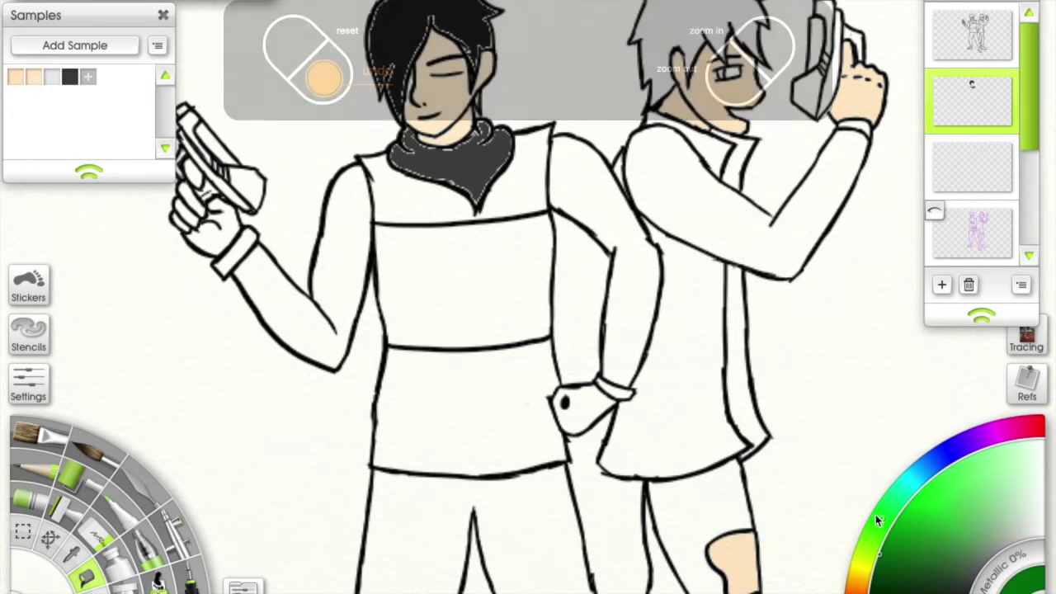
pyautogui.click(801, 227)
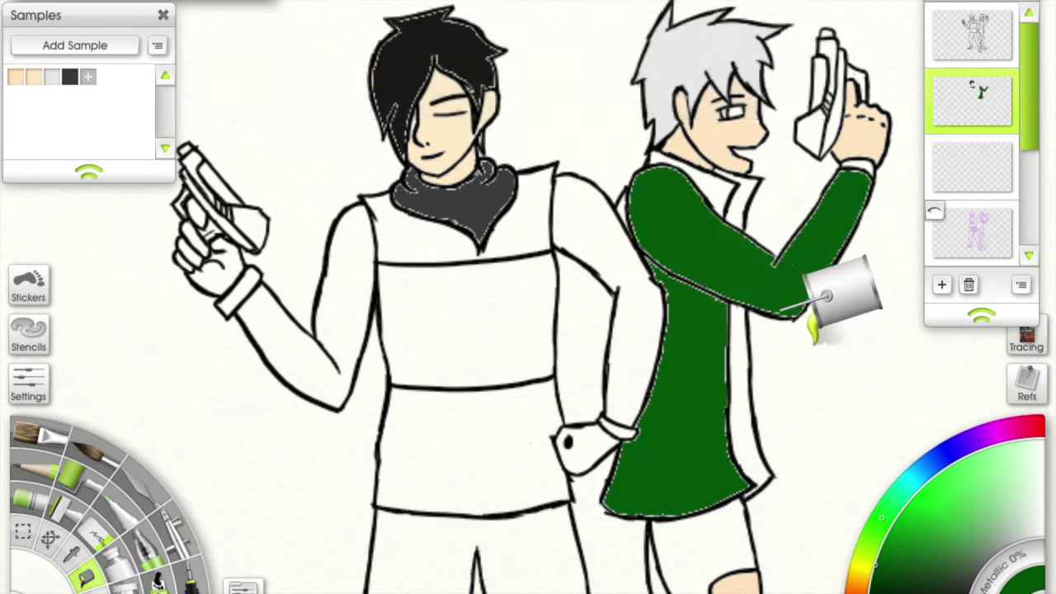
pyautogui.hotkey('ctrl', 'z')
pyautogui.hotkey('ctrl', 'z')
pyautogui.hotkey('ctrl', 'y')
pyautogui.hotkey('ctrl', 'y')
pyautogui.hotkey('ctrl', 'z')
pyautogui.hotkey('ctrl', 'z')
pyautogui.hotkey('ctrl', 'y')
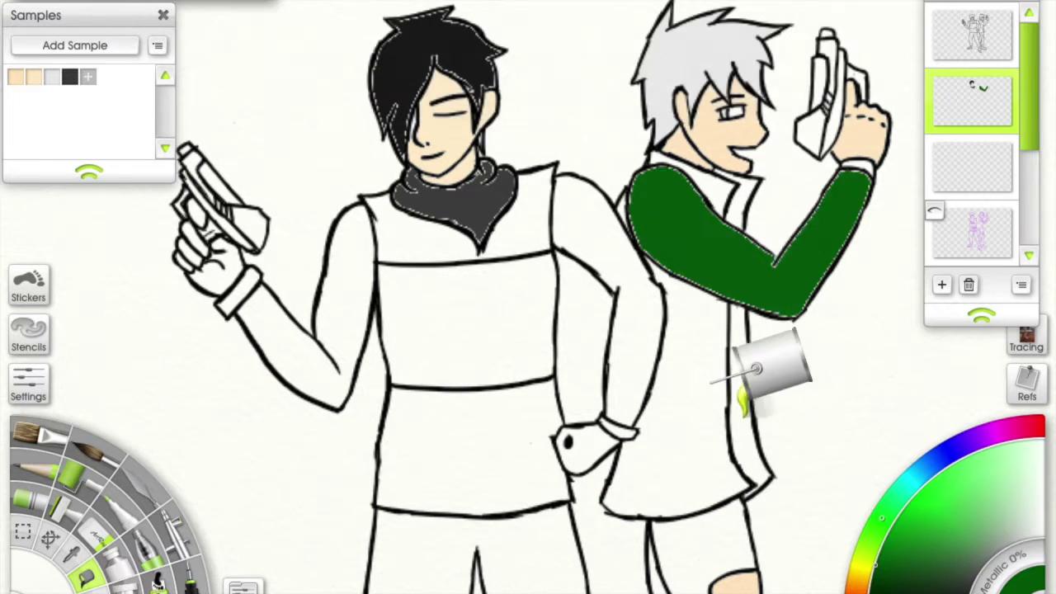
pyautogui.hotkey('ctrl', 'z')
# Fill the second character's jacket body, collar and front flap with green, and the raised sleeve with darker green.
pyautogui.click(726, 363)
pyautogui.hotkey('ctrl', 'z')
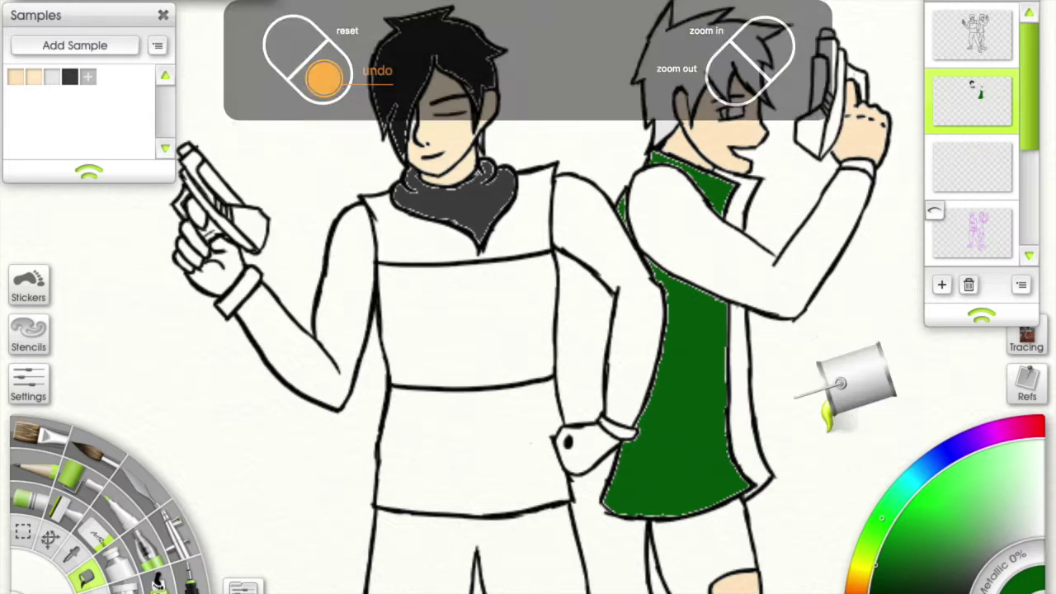
pyautogui.click(734, 288)
pyautogui.click(897, 582)
pyautogui.click(740, 218)
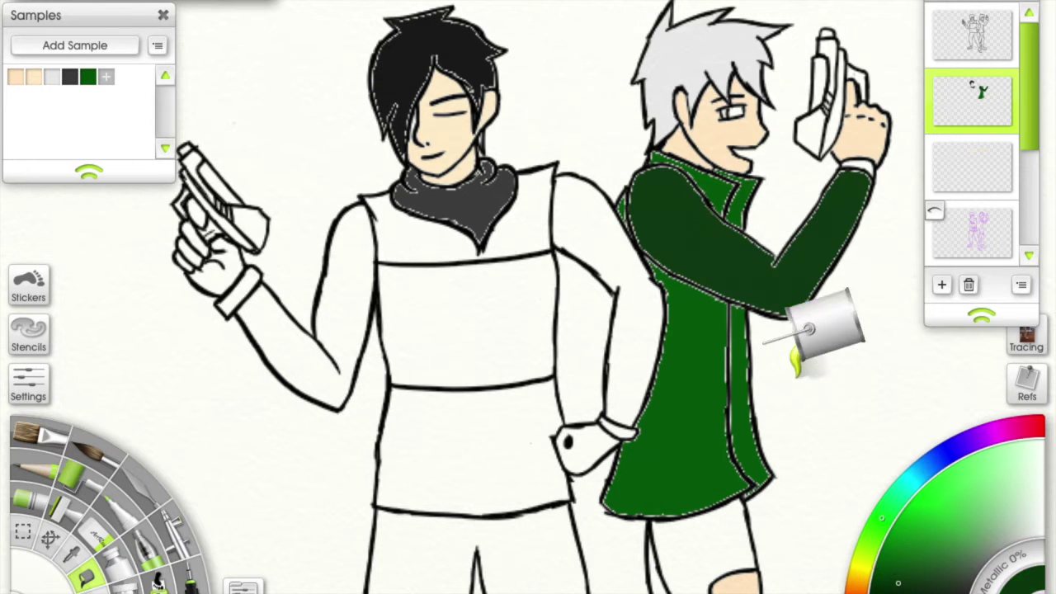
# Fill the first character's scarf and middle shirt band near-black, and the upper chest and lower shirt dark grey.
pyautogui.moveTo(396, 280); pyautogui.dragTo(471, 280)
pyautogui.click(577, 215)
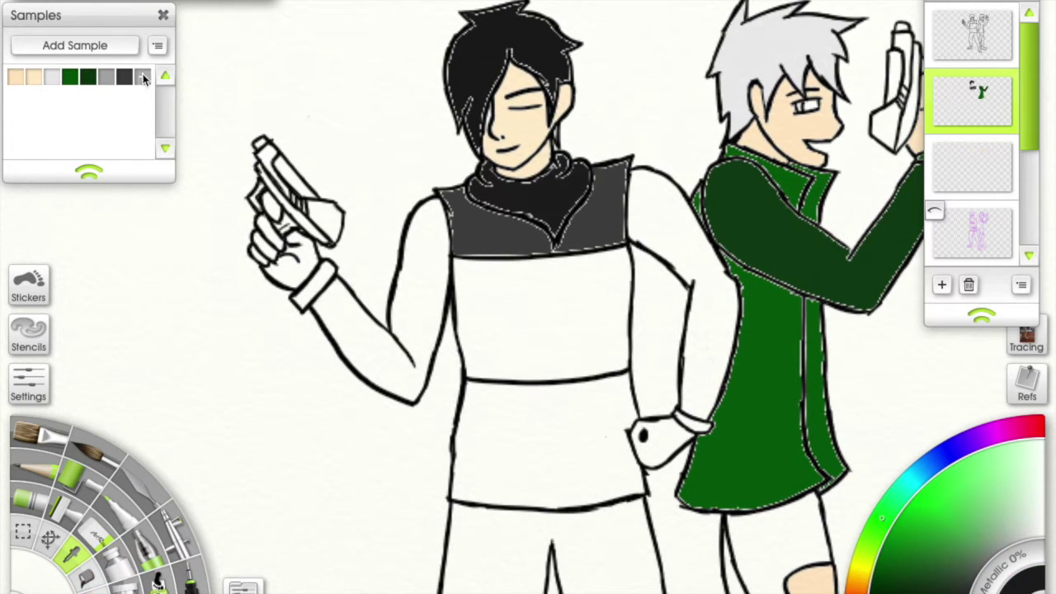
pyautogui.click(545, 314)
pyautogui.click(528, 396)
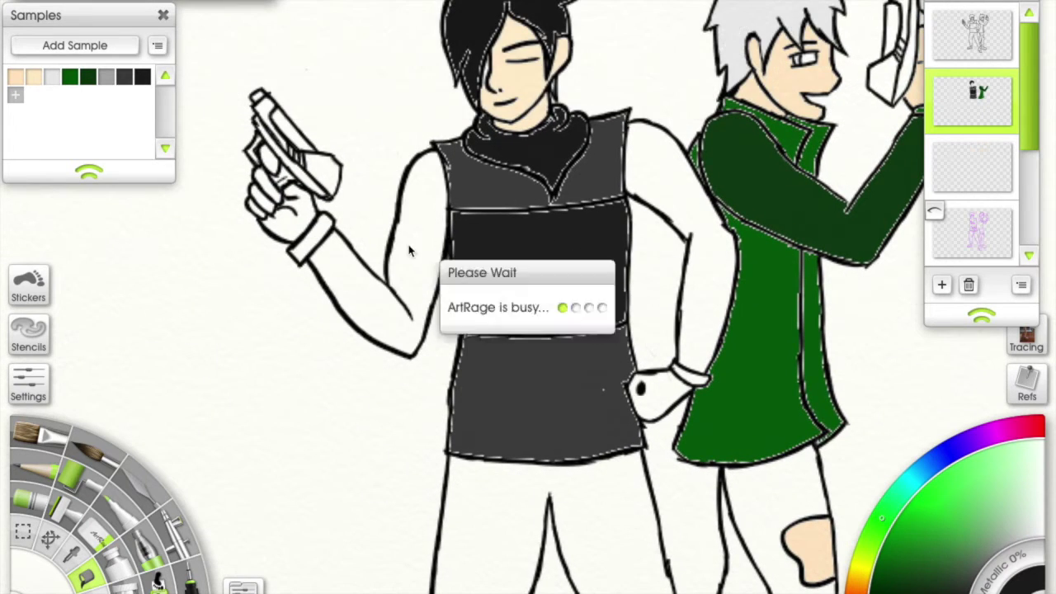
# Fill both of the first character's gloves and their cuffs with near-black.
pyautogui.click(660, 330)
pyautogui.click(652, 441)
pyautogui.click(297, 248)
pyautogui.scroll(5, 452, 285)
# Fill the second character's trousers with navy blue and the first character's trousers with a darker navy.
pyautogui.scroll(-10, 479, 237)
pyautogui.click(947, 452)
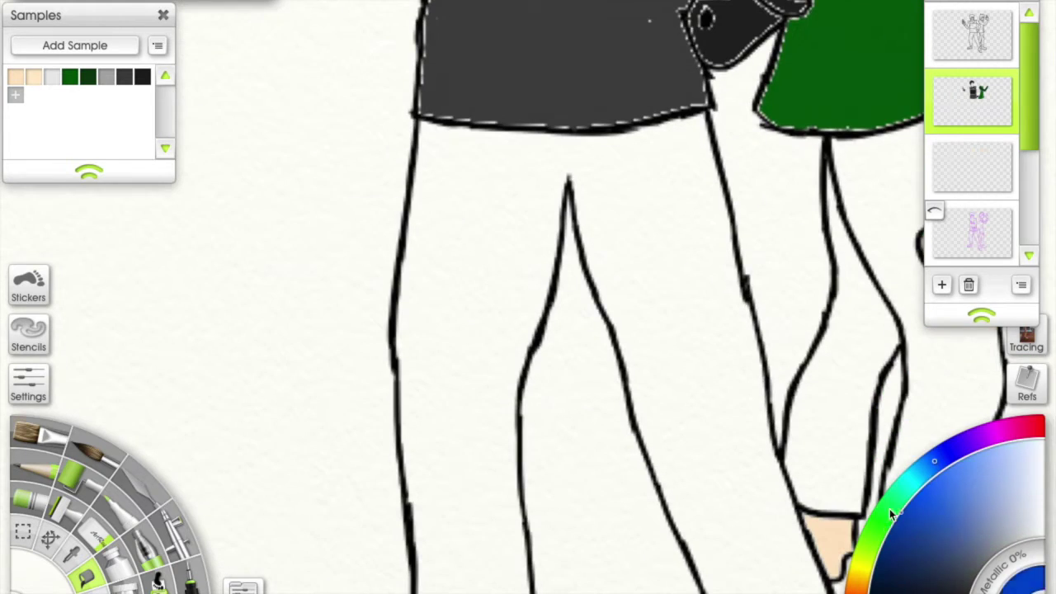
pyautogui.scroll(-5, 896, 506)
pyautogui.click(671, 354)
pyautogui.click(569, 387)
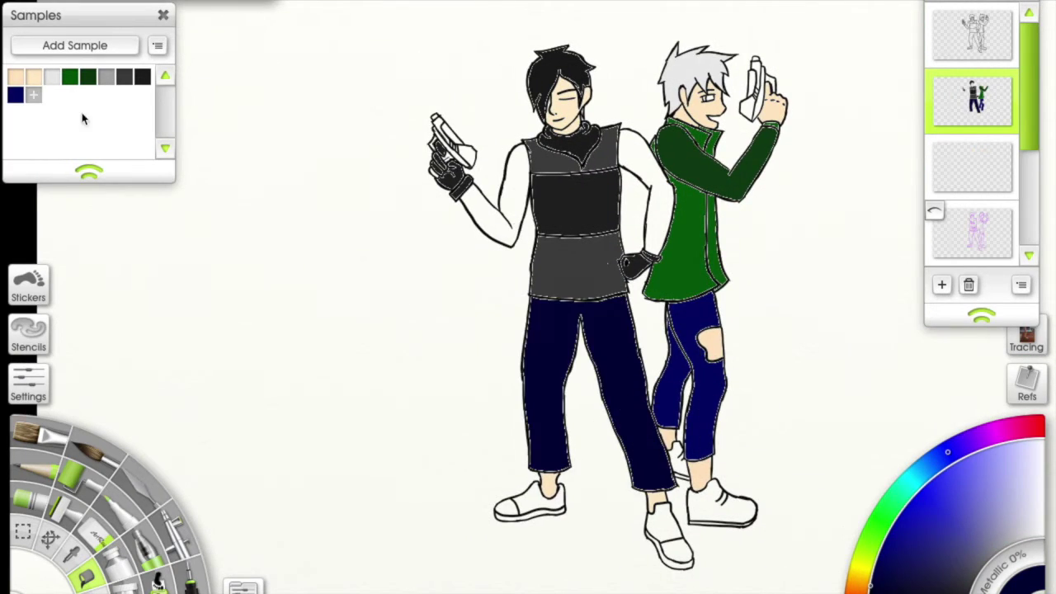
# Save the darker navy of the first character's trousers as a colour sample.
pyautogui.scroll(5, 660, 236)
pyautogui.scroll(-3, 648, 259)
pyautogui.scroll(-5, 575, 149)
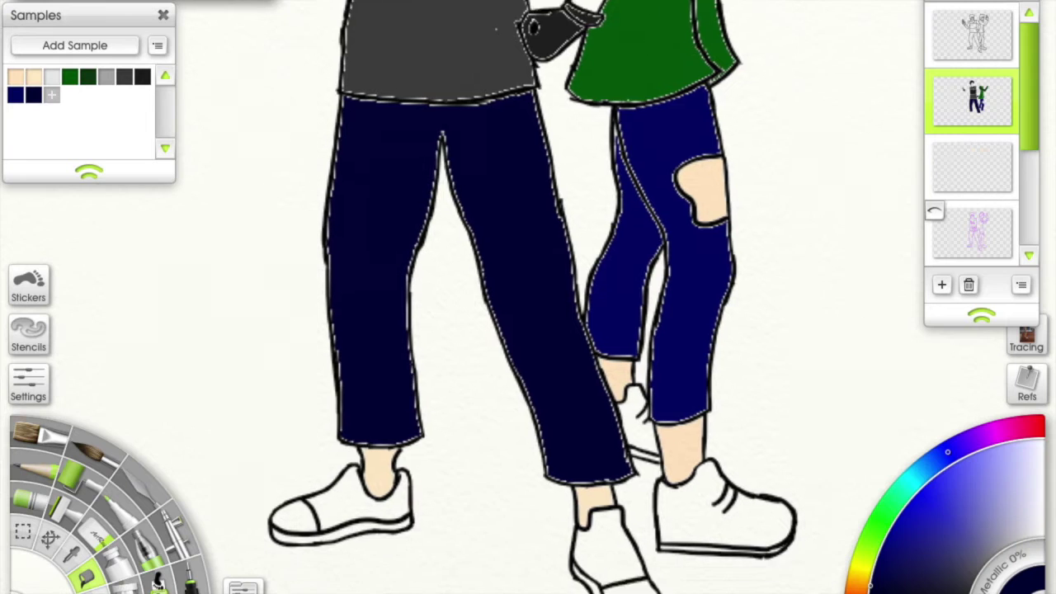
# Try a dark red fill on the second character's front shoe.
pyautogui.click(949, 512)
pyautogui.click(702, 388)
pyautogui.hotkey('ctrl', 'z')
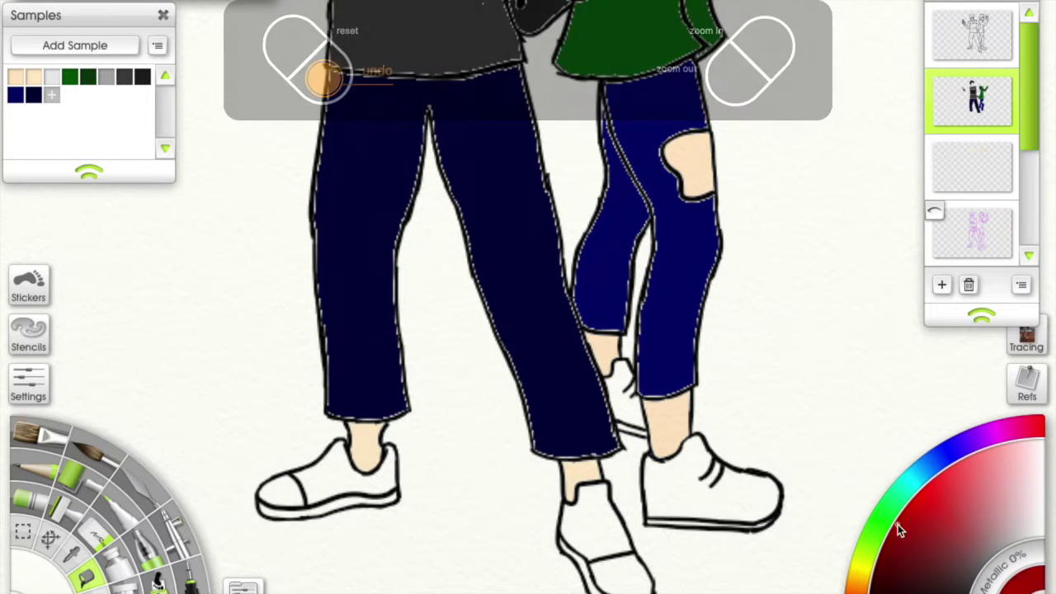
pyautogui.hotkey('ctrl', 'y')
pyautogui.hotkey('ctrl', '-')
pyautogui.hotkey('ctrl', 'z')
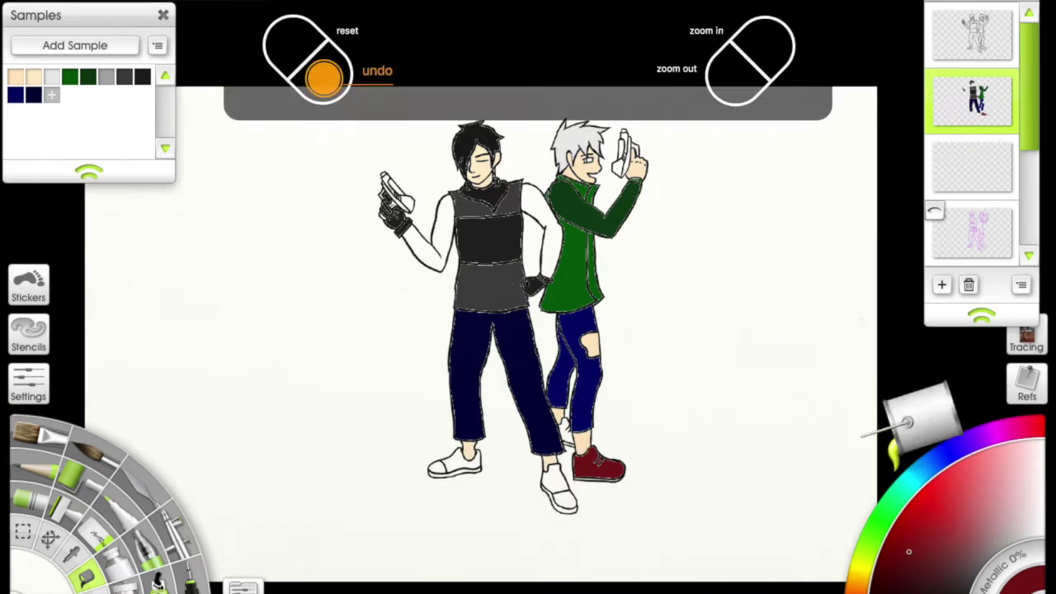
# Fill both of the second character's shoes with dark purple and save that colour as a sample.
pyautogui.scroll(3, 693, 477)
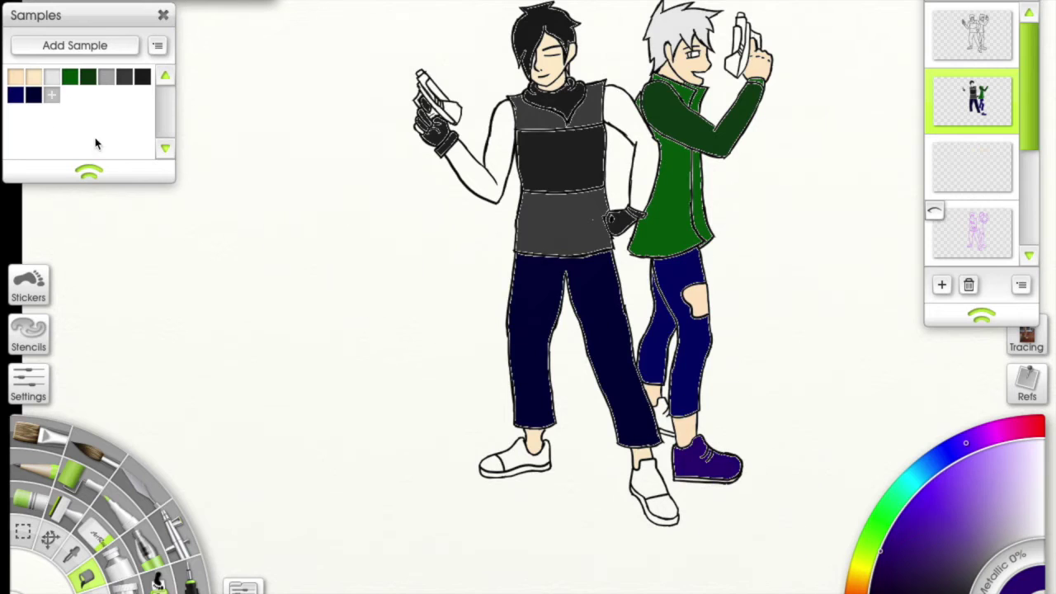
pyautogui.hotkey('ctrl', '+')
pyautogui.hotkey('ctrl', '-')
pyautogui.hotkey('ctrl', '+')
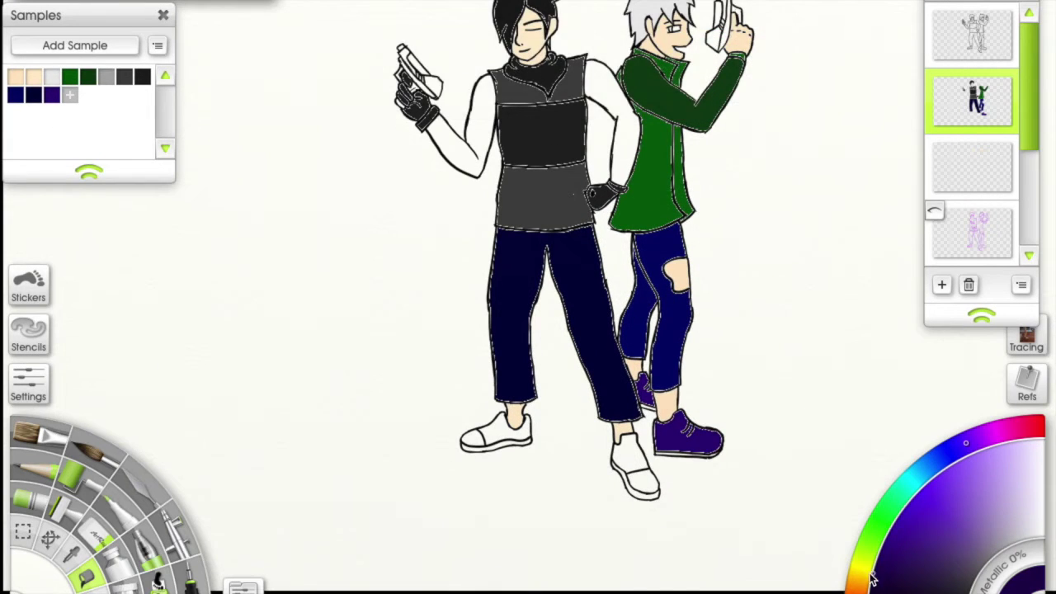
# Fill the first character's shoes with dark teal and their toe caps with light grey, saving both colours as samples.
pyautogui.click(913, 476)
pyautogui.click(639, 462)
pyautogui.click(495, 434)
pyautogui.hotkey('ctrl', '+')
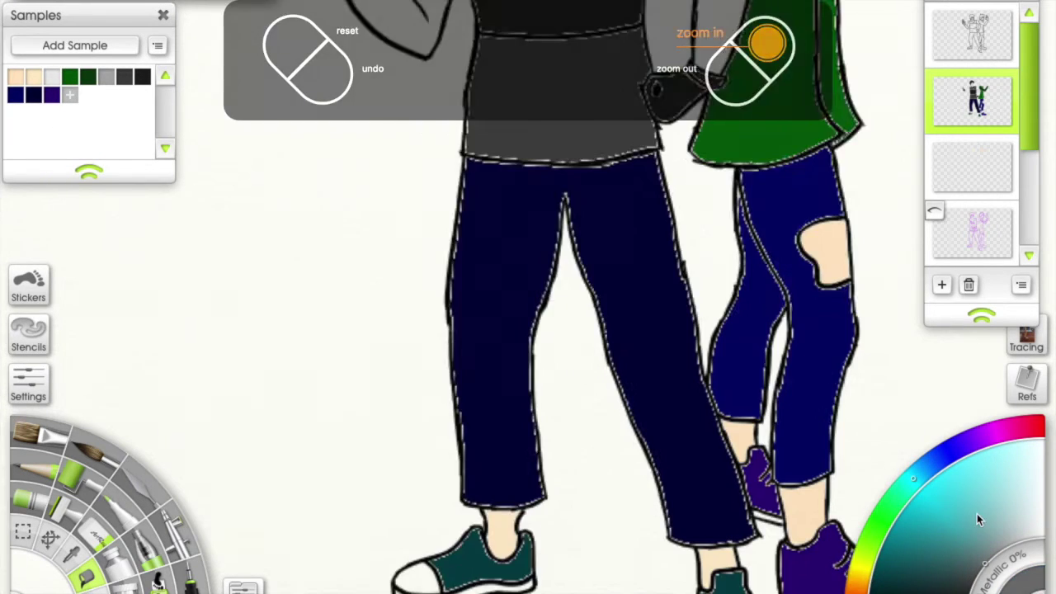
pyautogui.hotkey('ctrl', 'z')
pyautogui.hotkey('ctrl', 'z')
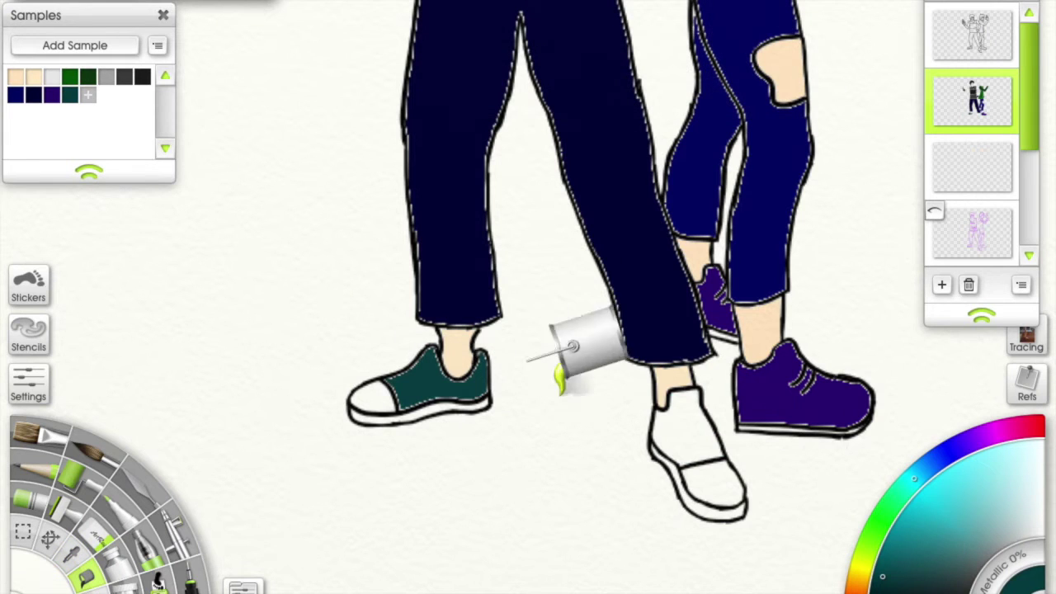
pyautogui.hotkey('ctrl', 'y')
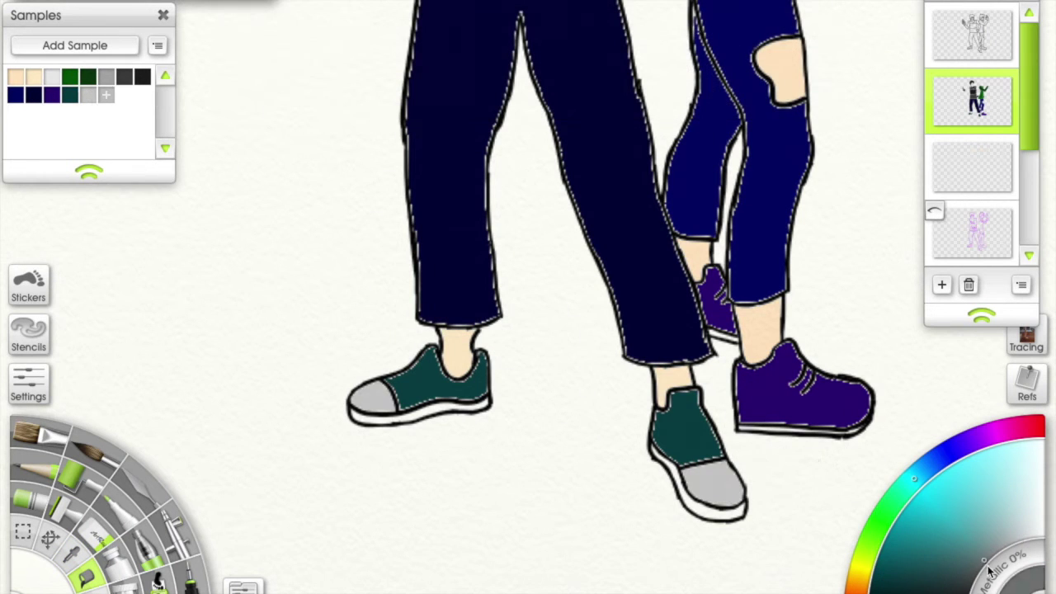
# Fill the soles of both of the first character's shoes with dark grey.
pyautogui.click(989, 569)
pyautogui.click(685, 491)
pyautogui.click(385, 411)
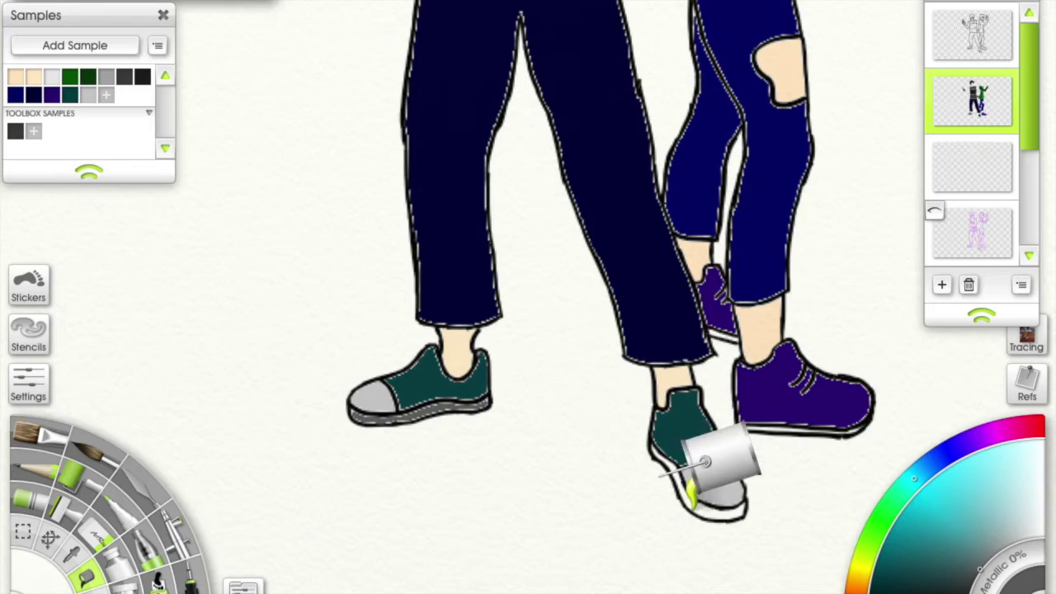
pyautogui.scroll(-3, 591, 570)
pyautogui.scroll(6, 569, 239)
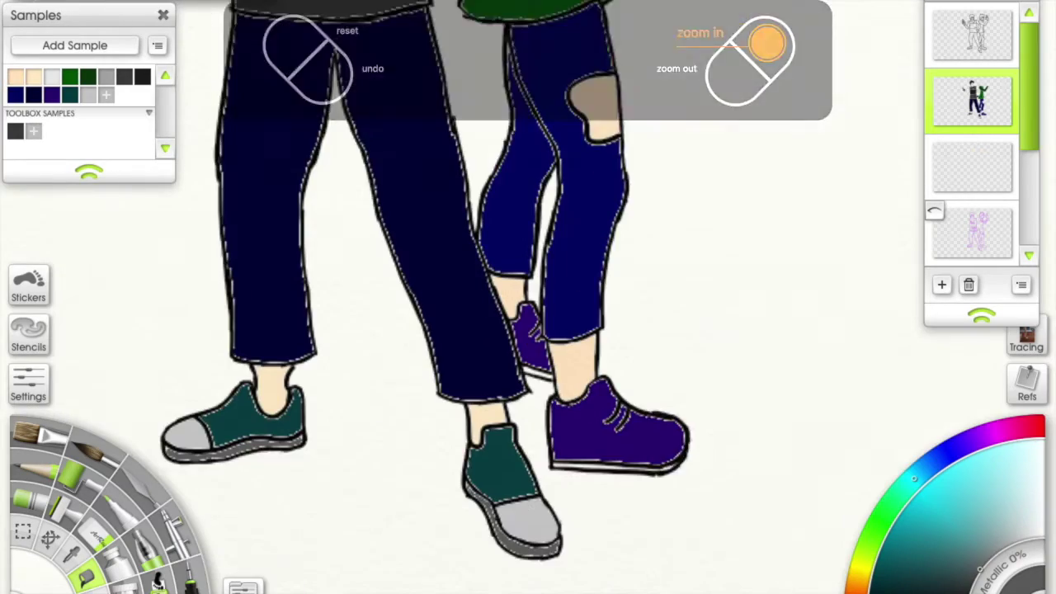
# Fill the thin soles of the second character's shoes with near-black.
pyautogui.scroll(-2, 574, 239)
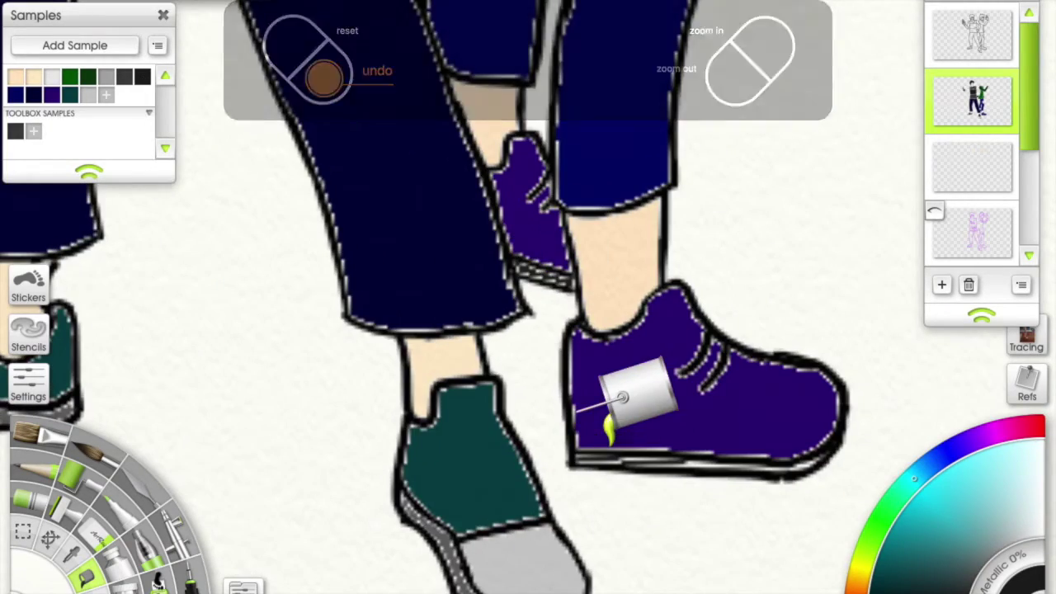
pyautogui.scroll(-3, 624, 420)
pyautogui.scroll(3, 624, 420)
# On the layer beneath the clothing colours, fill the first character's bare arms with the light skin tone.
pyautogui.click(971, 167)
pyautogui.click(355, 264)
pyautogui.scroll(-3, 866, 173)
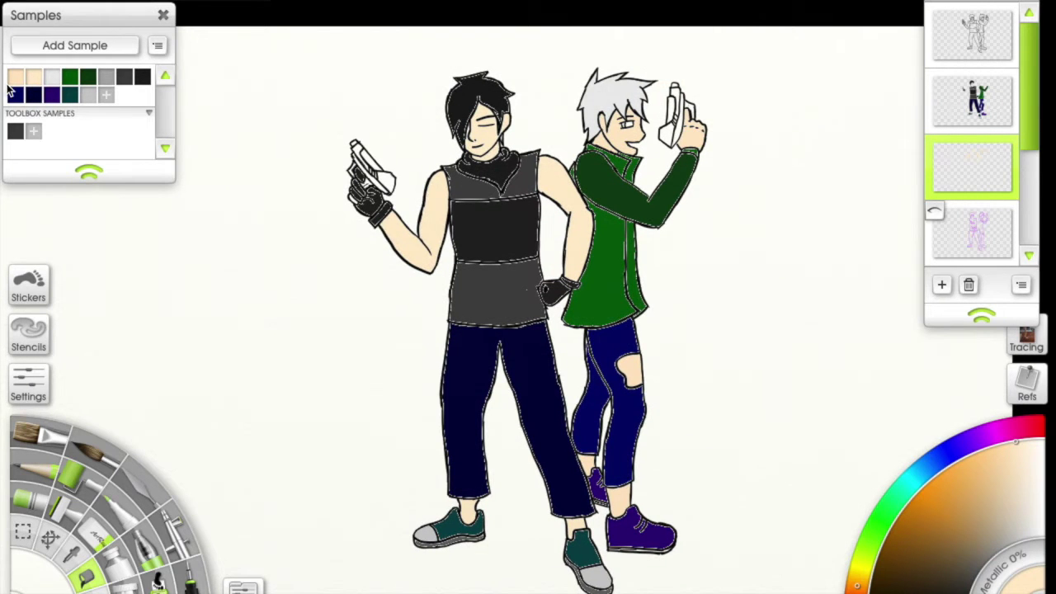
# On a new layer, paint over the white gaps along the first character's hair outline in near-black with a 9% pen.
pyautogui.scroll(5, 354, 114)
pyautogui.moveTo(41, 580); pyautogui.dragTo(50, 580)
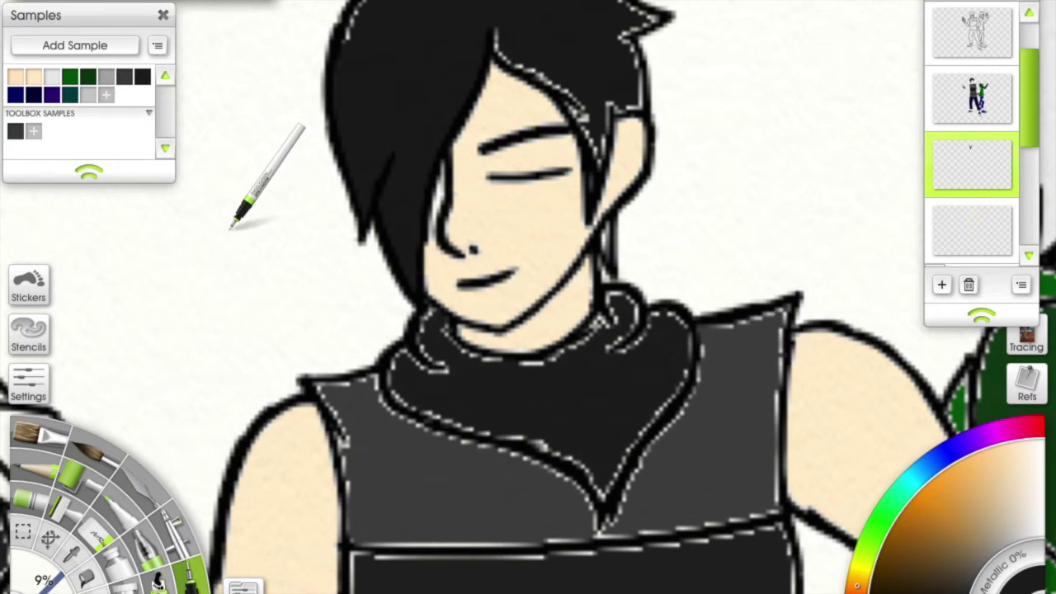
pyautogui.moveTo(497, 128); pyautogui.dragTo(509, 272)
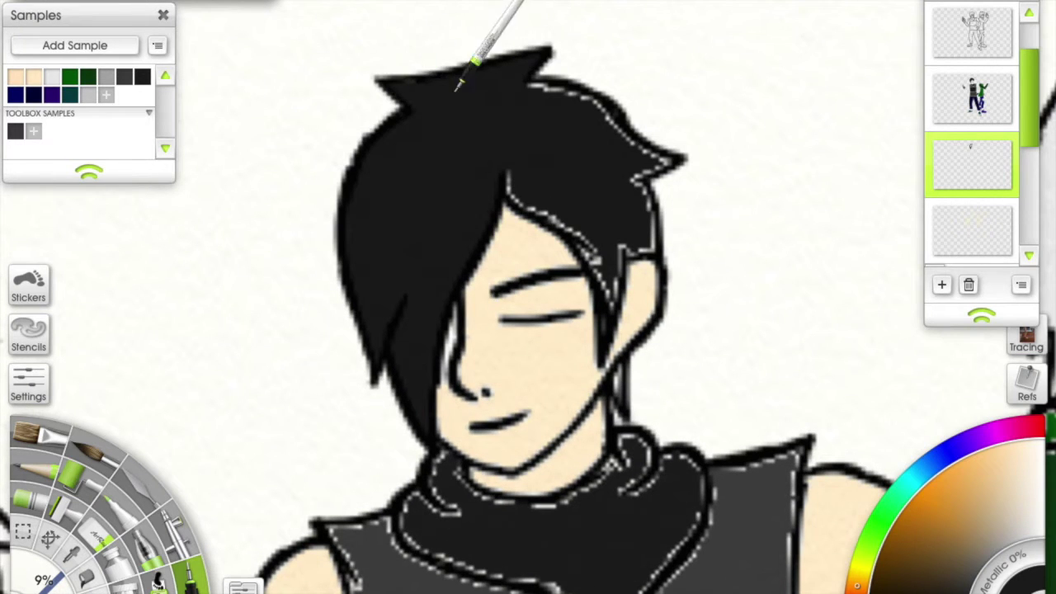
pyautogui.moveTo(438, 87); pyautogui.dragTo(367, 42)
# Reduce the pen size to 7% and cover the remaining white gaps around the first character's fringe and ear.
pyautogui.press('[')
pyautogui.press('[')
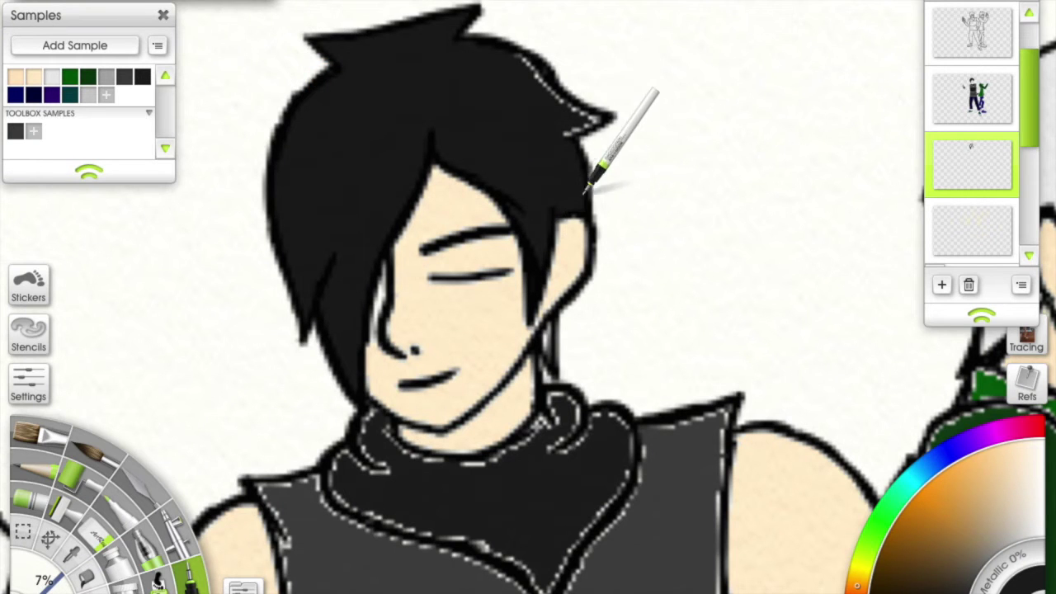
pyautogui.moveTo(587, 192); pyautogui.dragTo(575, 245)
# Paint over the white gaps around the first character's middle shirt band and the lower scarf edge with near-black.
pyautogui.scroll(-5, 443, 70)
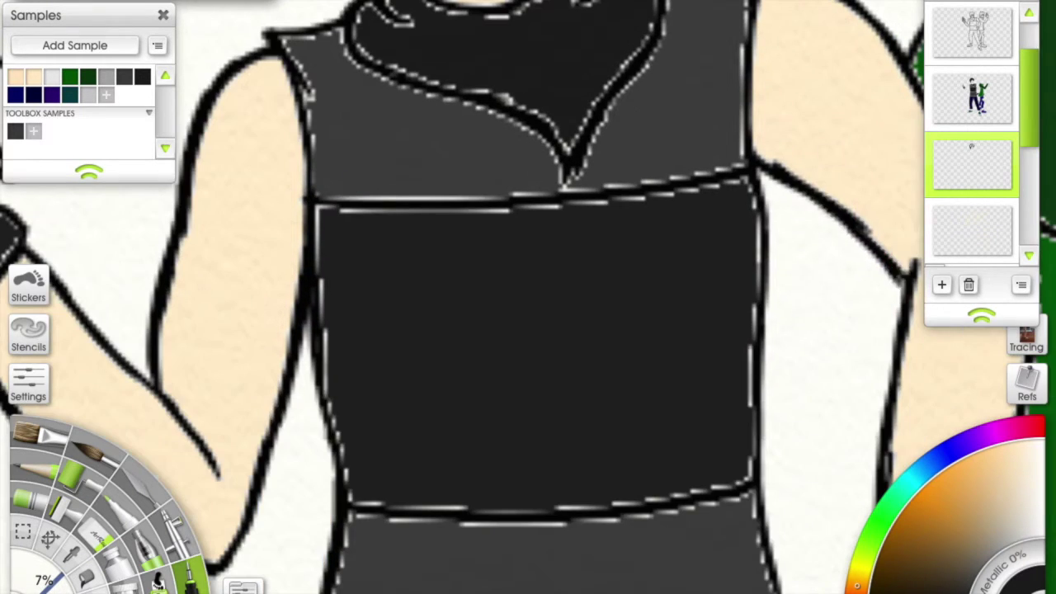
pyautogui.scroll(-2, 351, 406)
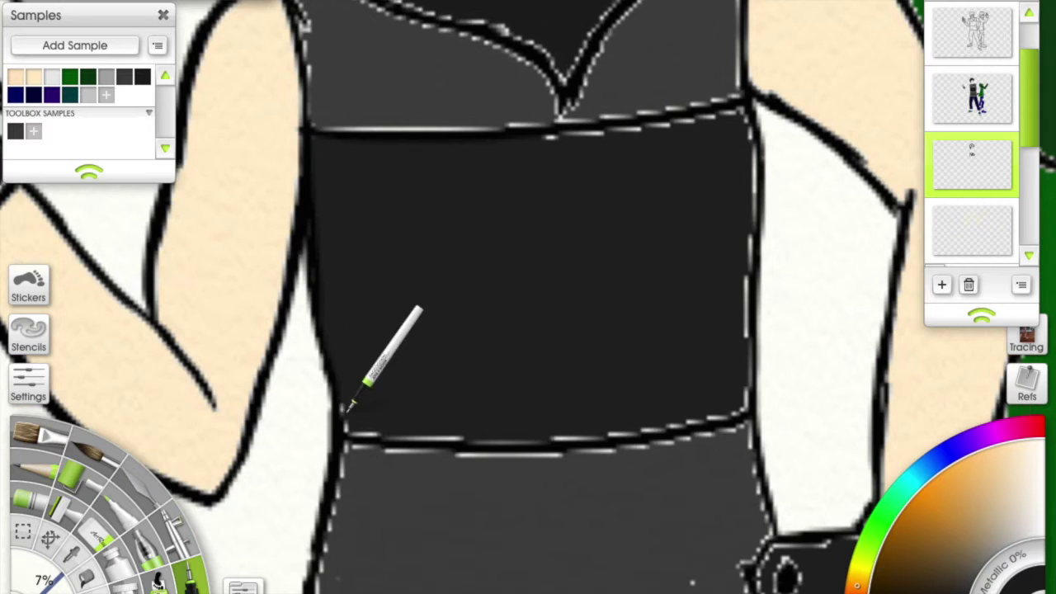
pyautogui.hscroll(2, 766, 330)
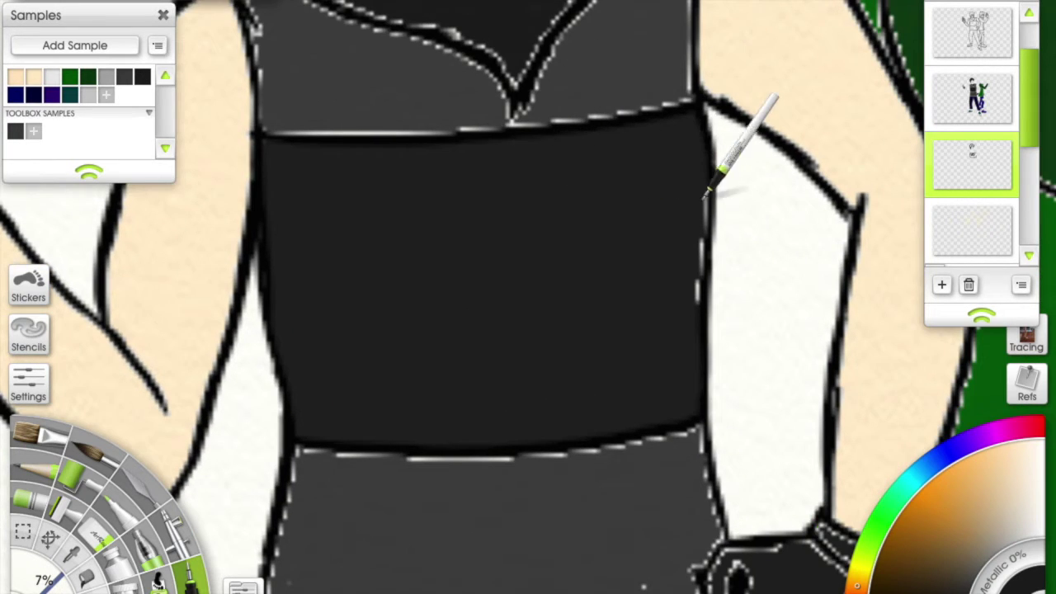
pyautogui.scroll(3, 706, 195)
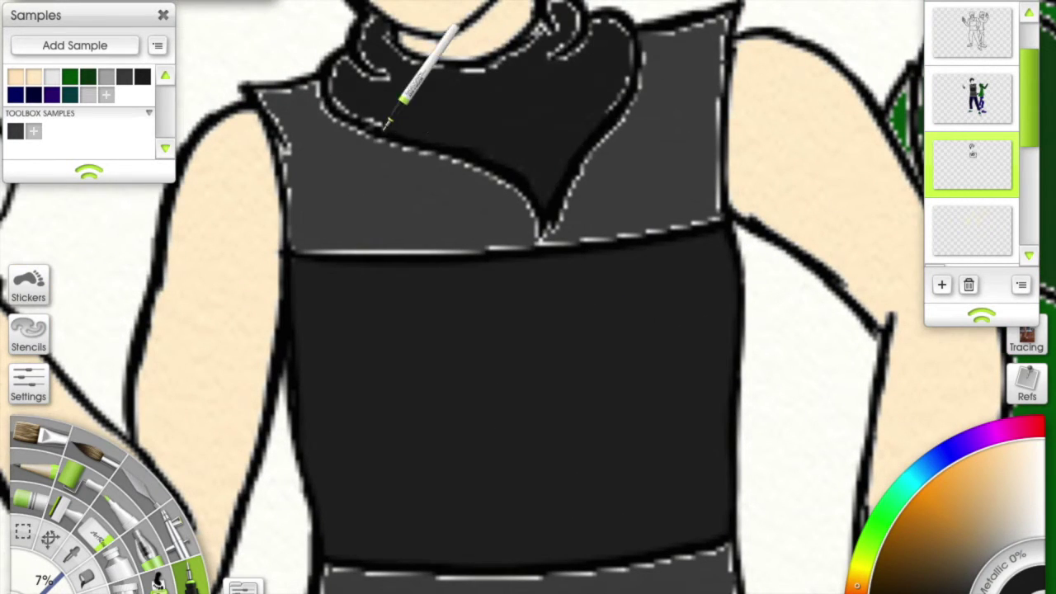
# Try merging the touch-up layer down into the skin layer.
pyautogui.click(1021, 284)
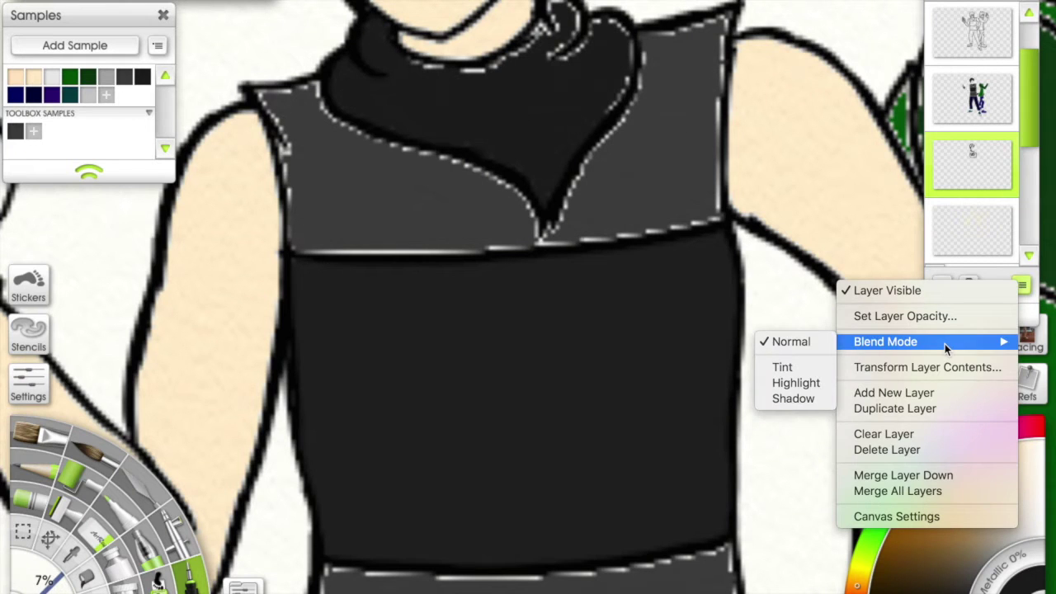
pyautogui.click(960, 437)
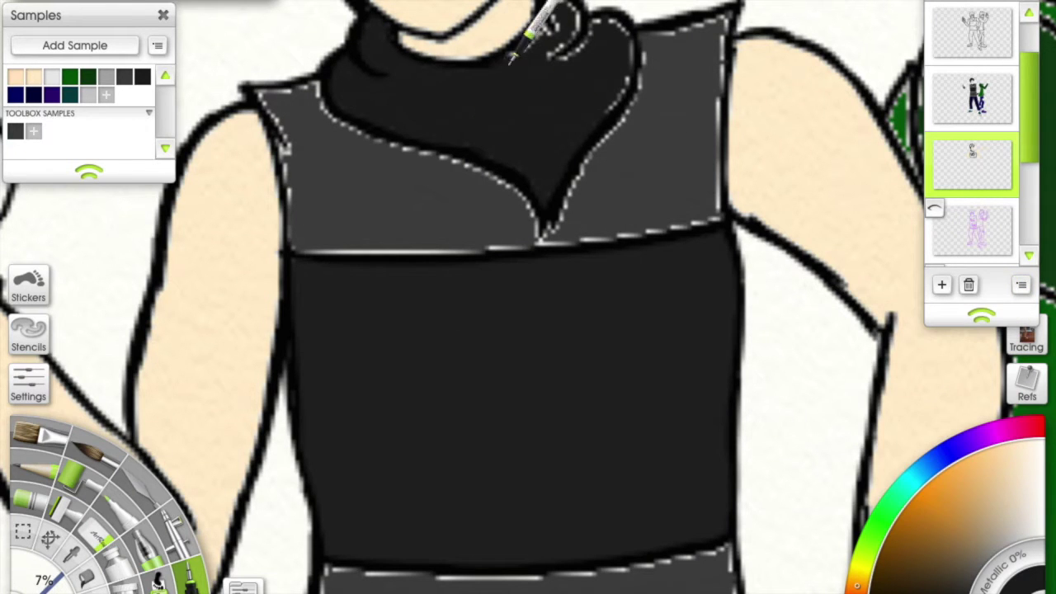
pyautogui.scroll(1, 509, 60)
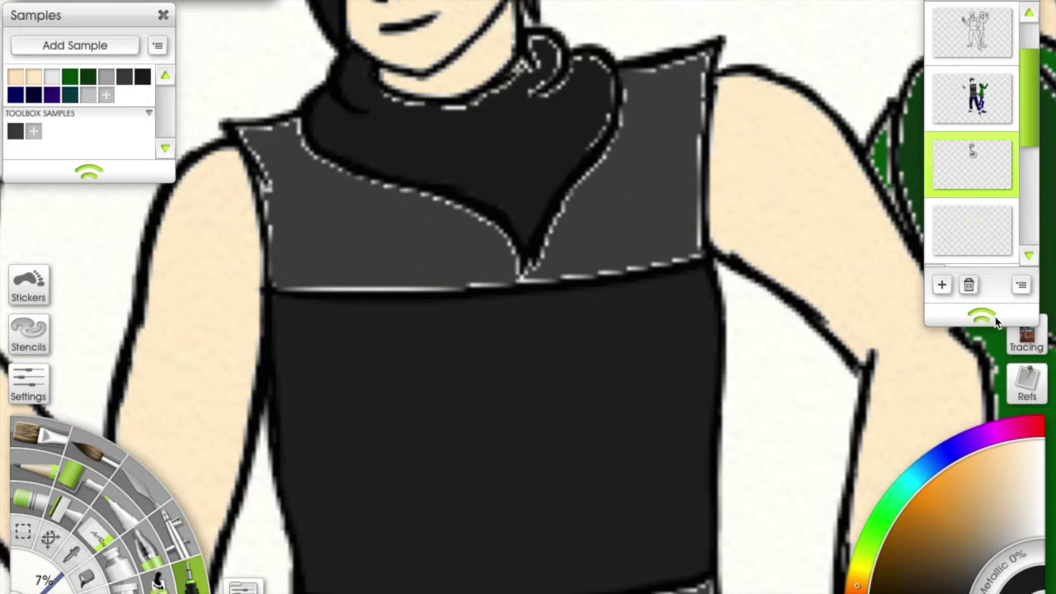
# Move the touch-up layer above the clothing colour layer and merge it down into that layer.
pyautogui.click(1020, 284)
pyautogui.click(955, 488)
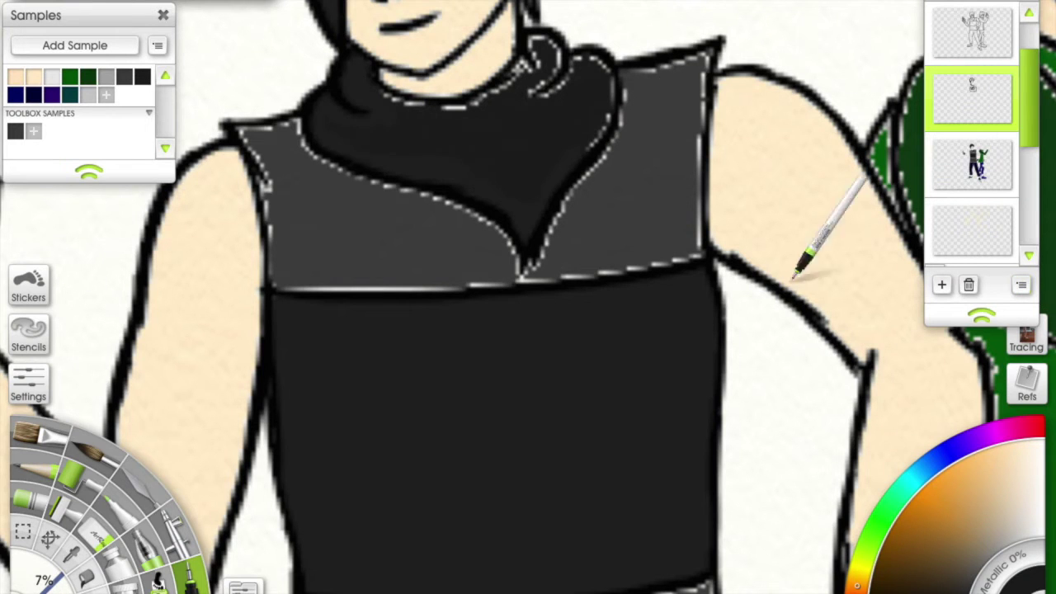
pyautogui.click(972, 165)
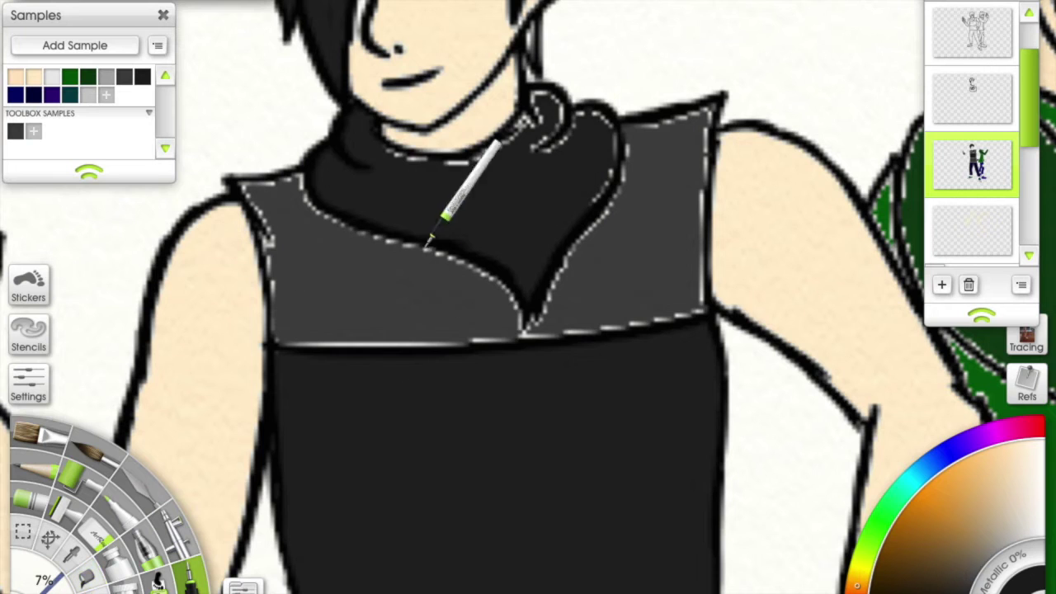
pyautogui.click(972, 97)
pyautogui.click(1021, 284)
pyautogui.click(862, 366)
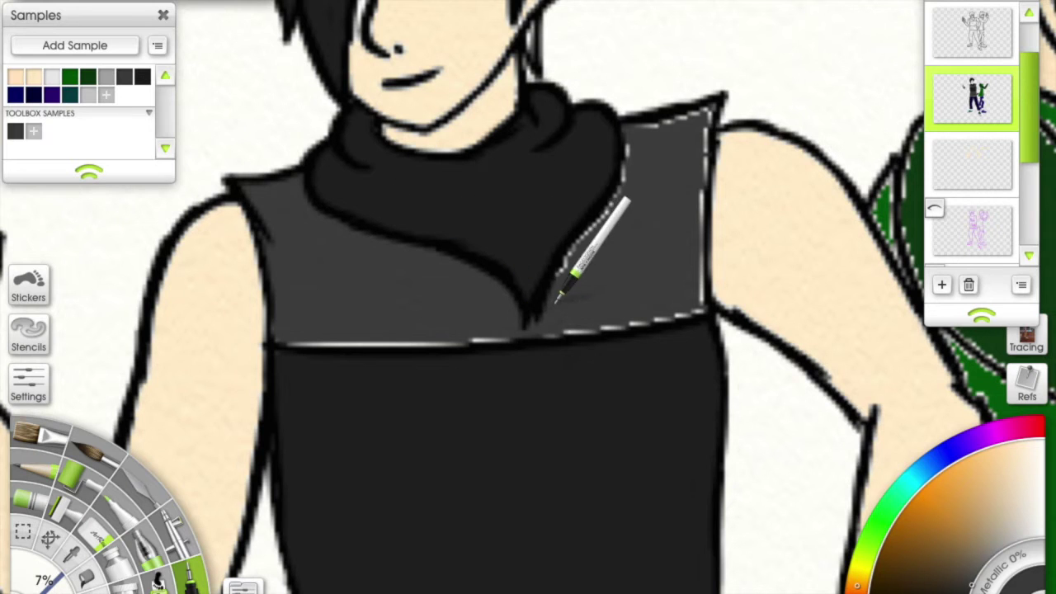
# Paint over the white gaps around the first character's upper chest and lower shirt with dark grey.
pyautogui.scroll(-3, 693, 245)
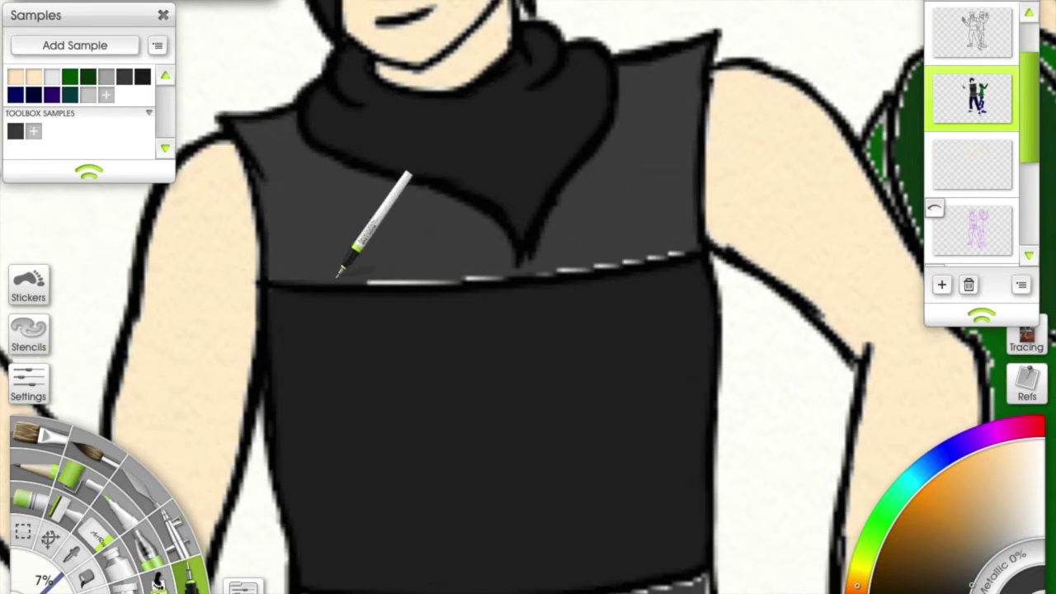
pyautogui.scroll(-10, 600, 257)
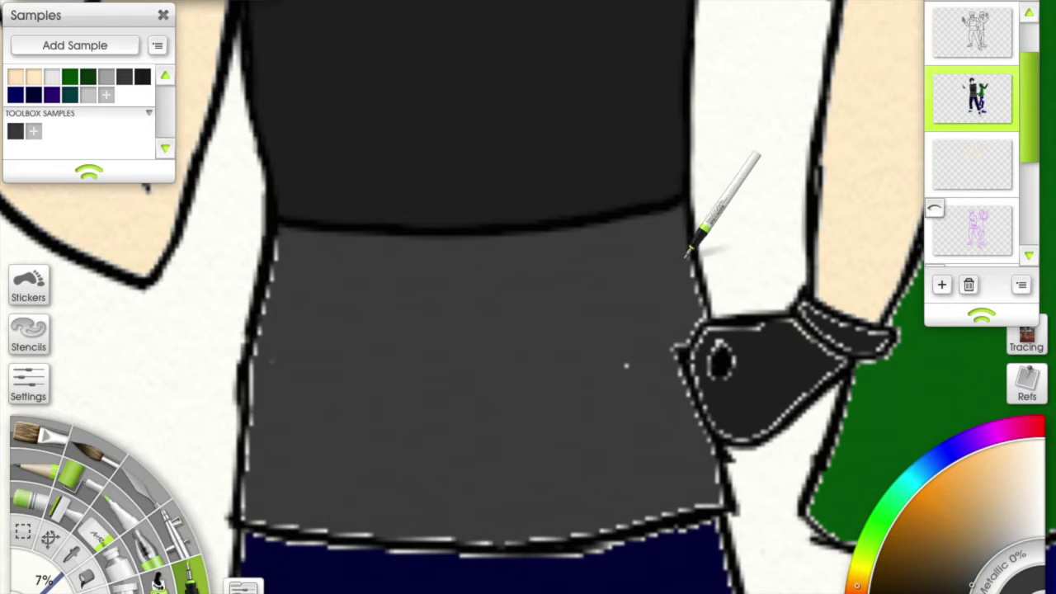
pyautogui.scroll(-6, 235, 97)
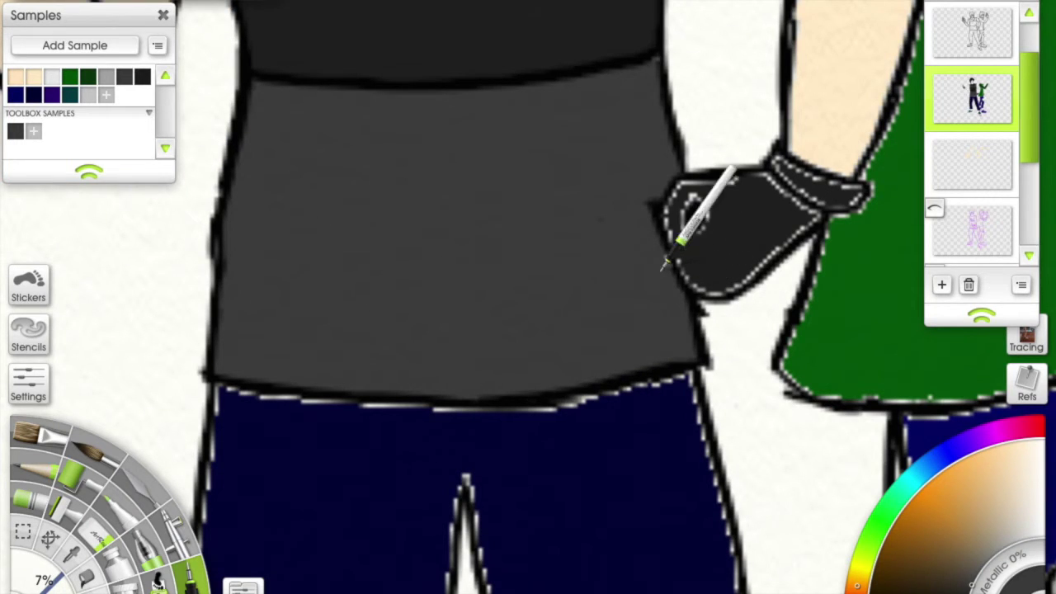
# Erase the stray ink spur beside the first character's hip glove on the line art layer, and reselect the colour layer.
pyautogui.press('e')
pyautogui.moveTo(601, 212); pyautogui.dragTo(660, 162)
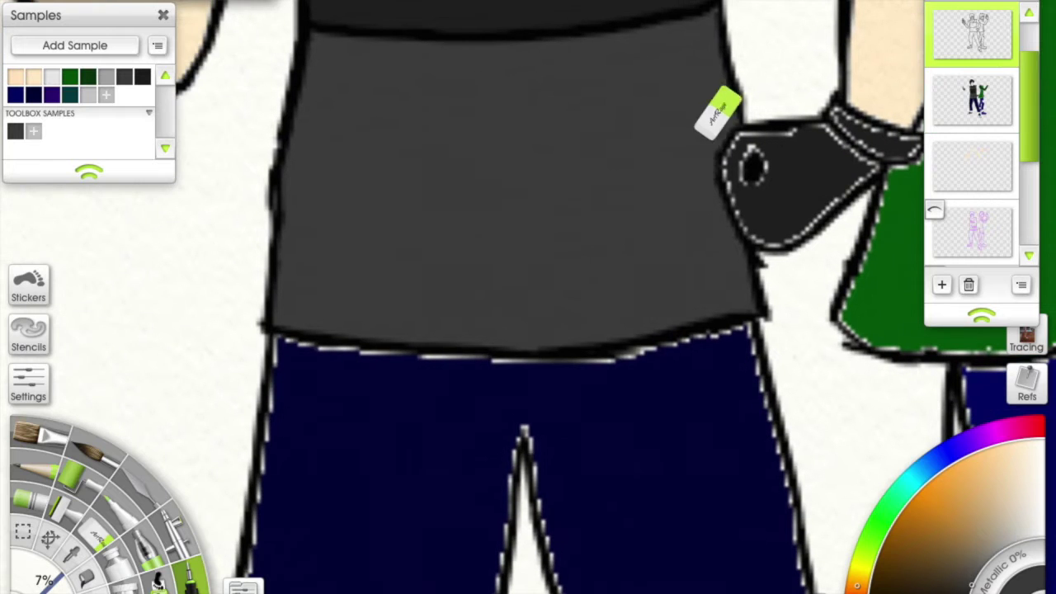
pyautogui.click(938, 126)
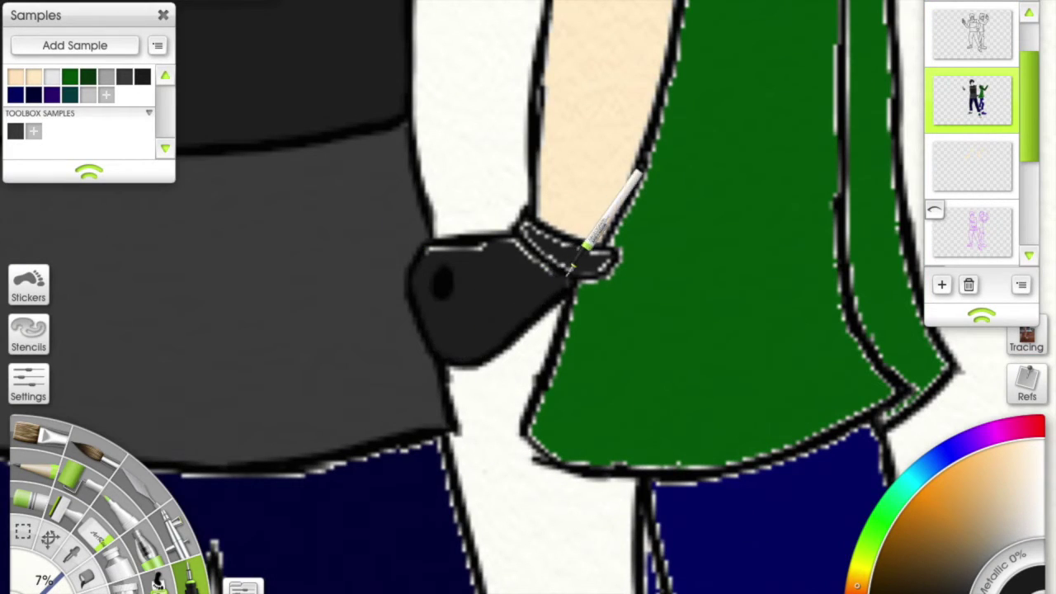
# Paint over the white gaps inside the first character's hip glove and raised glove, including the cuffs, with near-black.
pyautogui.moveTo(588, 264); pyautogui.dragTo(370, 329)
pyautogui.moveTo(290, 254); pyautogui.dragTo(400, 272)
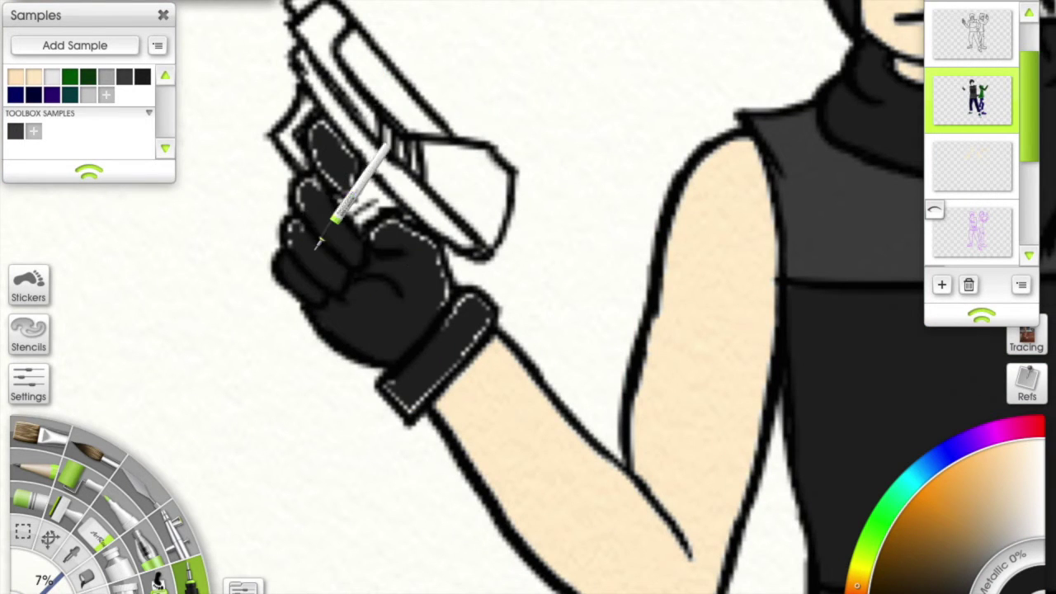
pyautogui.moveTo(384, 363); pyautogui.dragTo(347, 289)
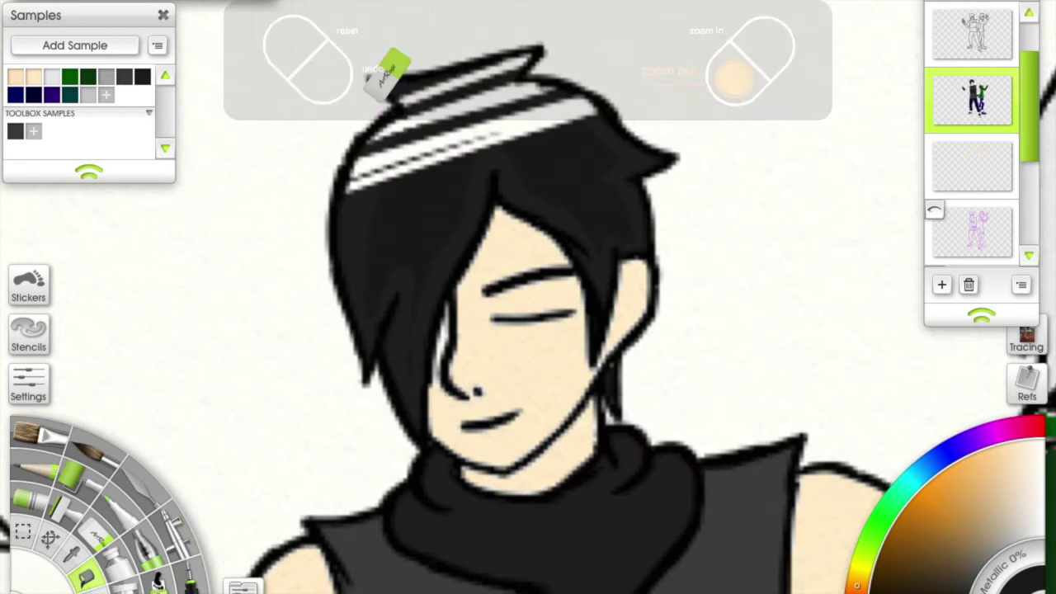
# Refill the first character's hair with solid black and paint over the white gaps along its outline and fringe.
pyautogui.moveTo(462, 107)
pyautogui.mouseDown()
pyautogui.moveTo(330, 141)
pyautogui.moveTo(420, 207)
pyautogui.moveTo(659, 317)
pyautogui.mouseUp()
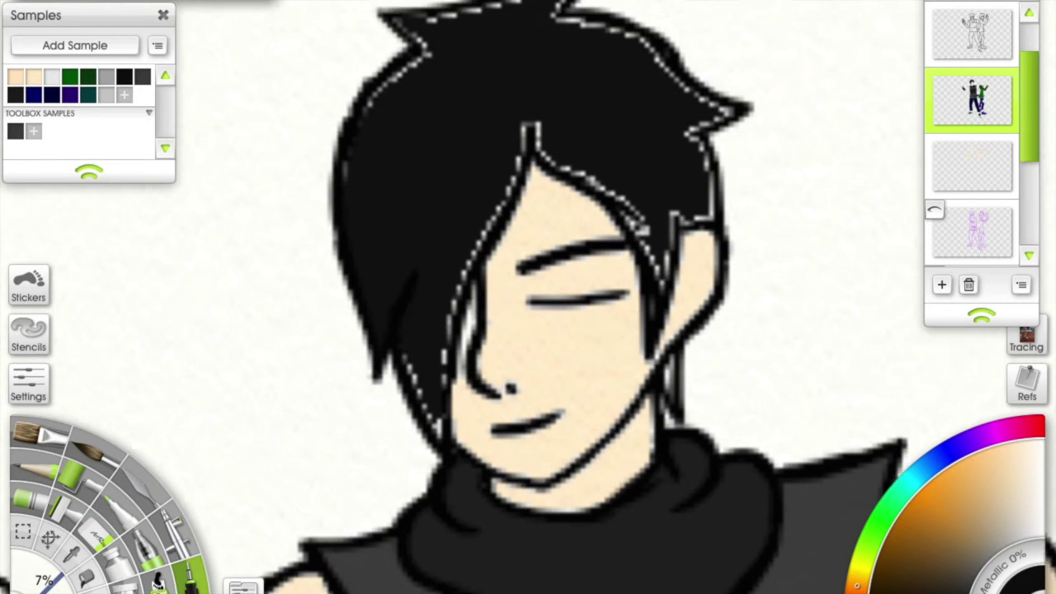
pyautogui.moveTo(423, 54); pyautogui.dragTo(424, 92)
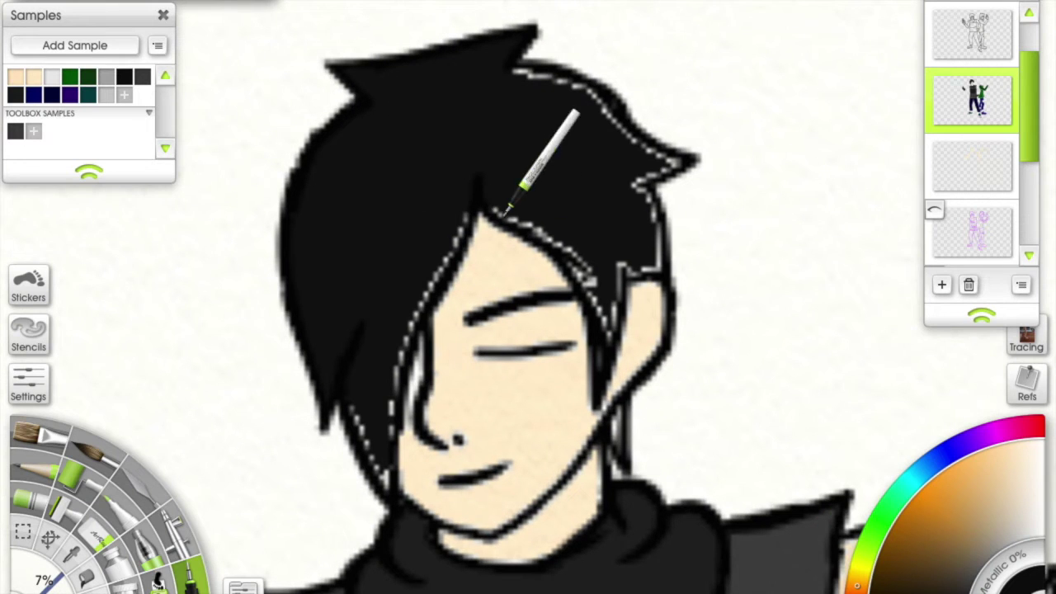
pyautogui.moveTo(513, 201); pyautogui.dragTo(444, 175)
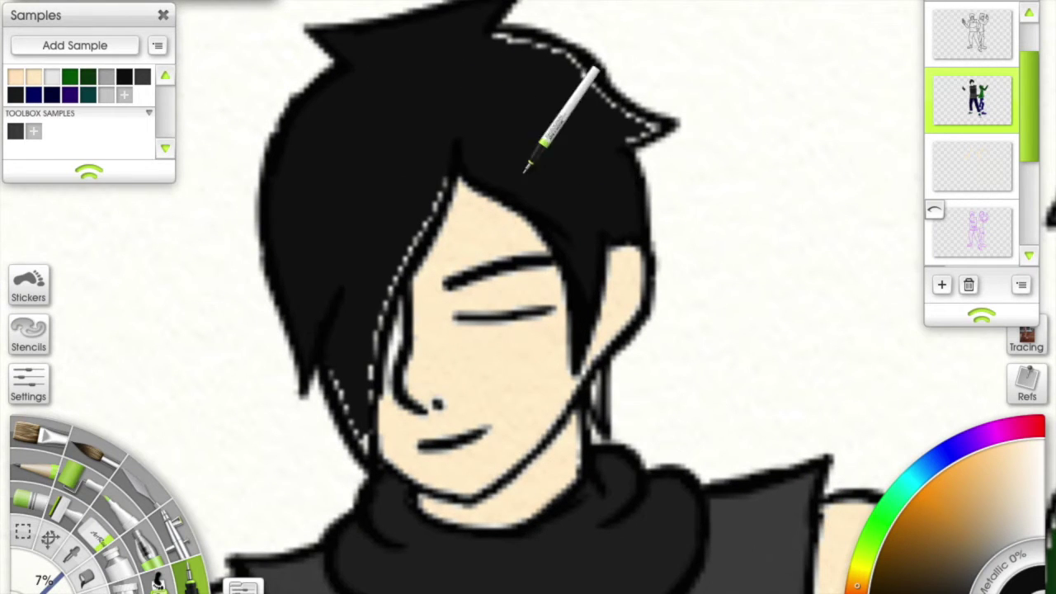
pyautogui.scroll(2, 532, 157)
pyautogui.scroll(-4, 577, 165)
pyautogui.hscroll(-1, 462, 248)
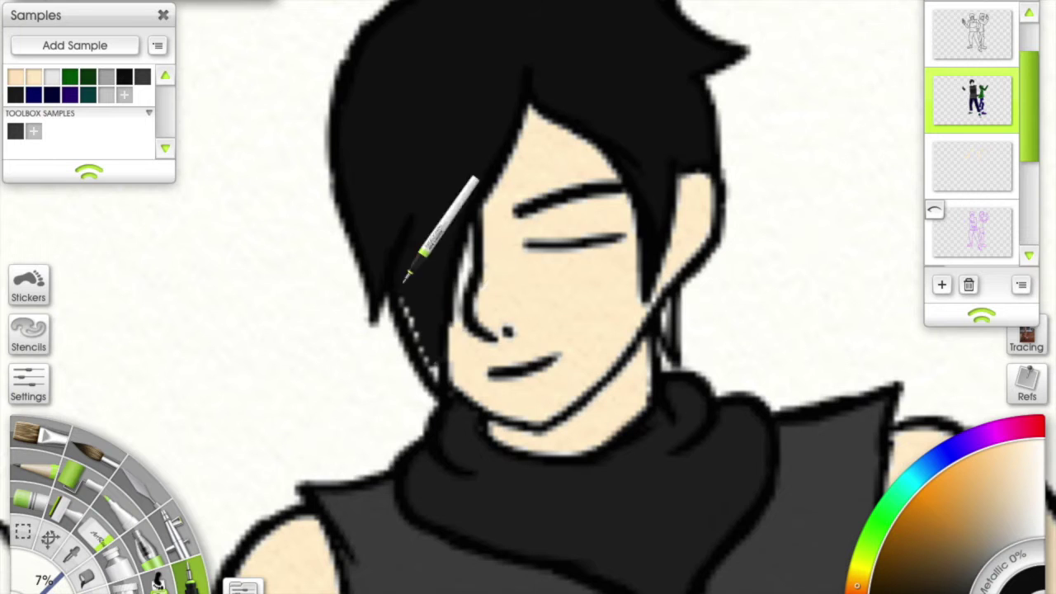
pyautogui.scroll(-5, 701, 272)
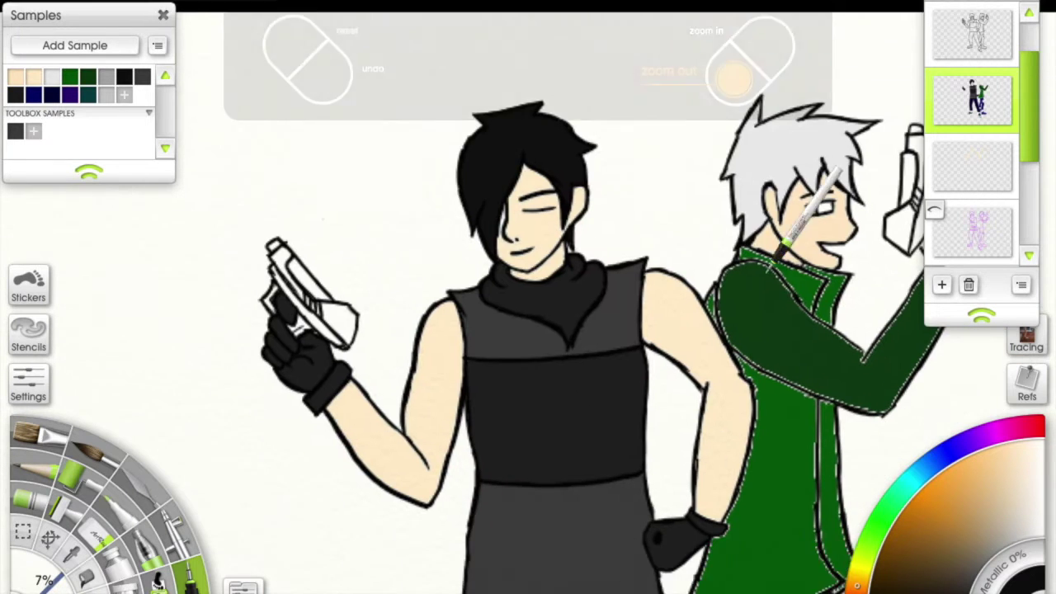
# Paint over the white gaps along both edges of the first character's straight trouser leg with dark navy.
pyautogui.scroll(2, 726, 231)
pyautogui.scroll(4, 717, 218)
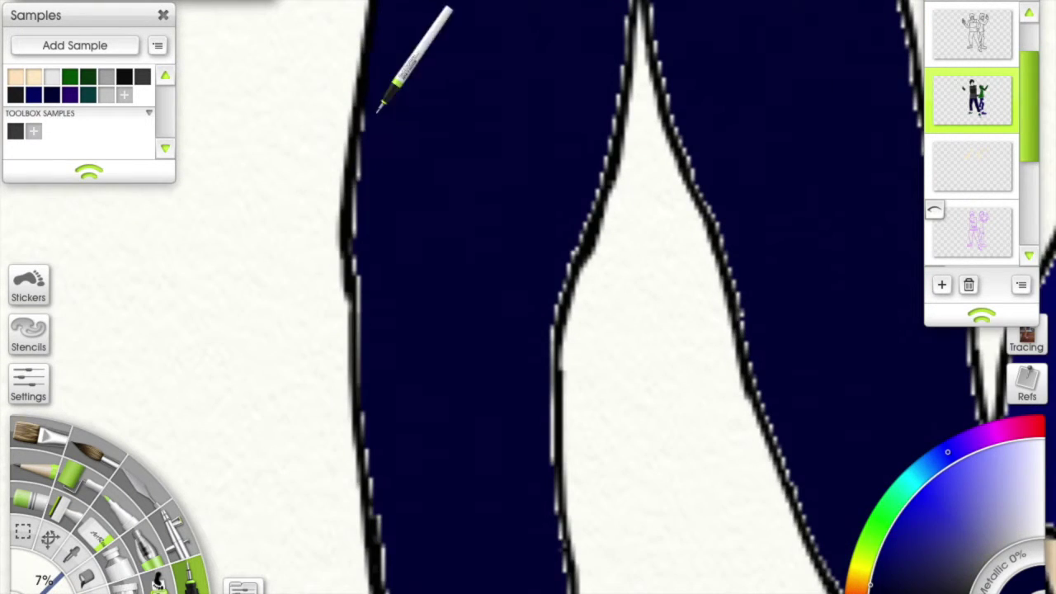
pyautogui.moveTo(354, 271); pyautogui.dragTo(362, 454)
pyautogui.moveTo(545, 437)
pyautogui.mouseDown()
pyautogui.moveTo(531, 236)
pyautogui.moveTo(580, 8)
pyautogui.mouseUp()
pyautogui.scroll(3, 580, 8)
pyautogui.scroll(-4, 636, 311)
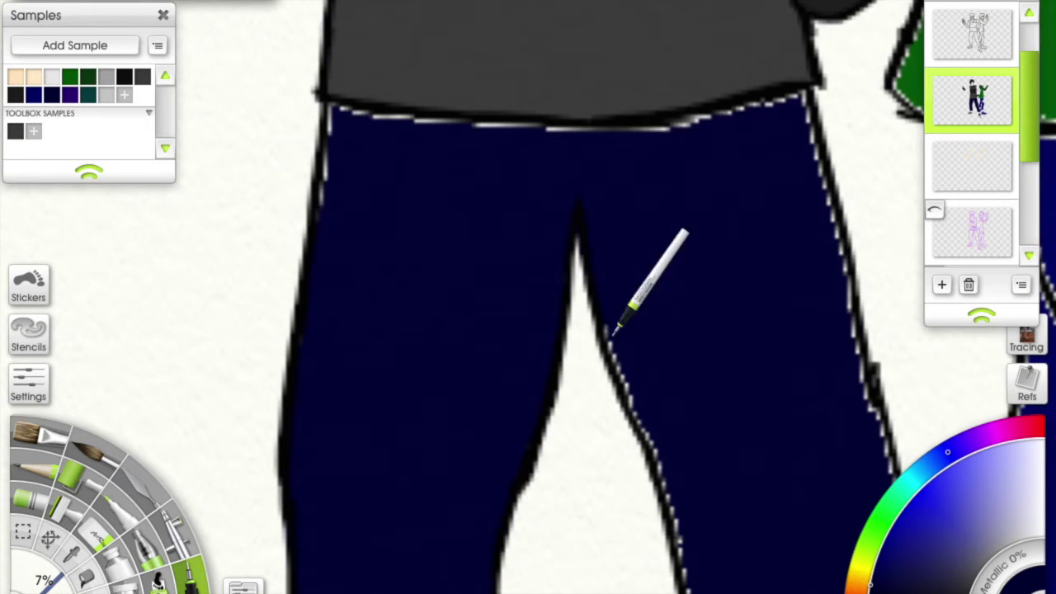
# Paint over the white gaps along the inner edge of the first character's other trouser leg with dark navy.
pyautogui.scroll(5, 573, 354)
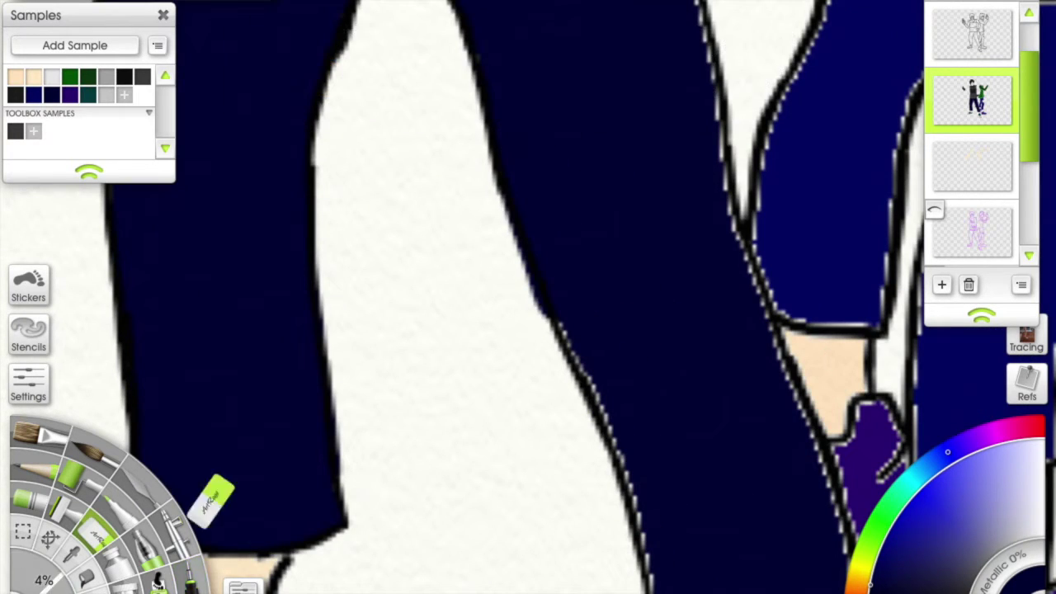
pyautogui.moveTo(523, 292); pyautogui.dragTo(500, 187)
pyautogui.moveTo(526, 285); pyautogui.dragTo(509, 236)
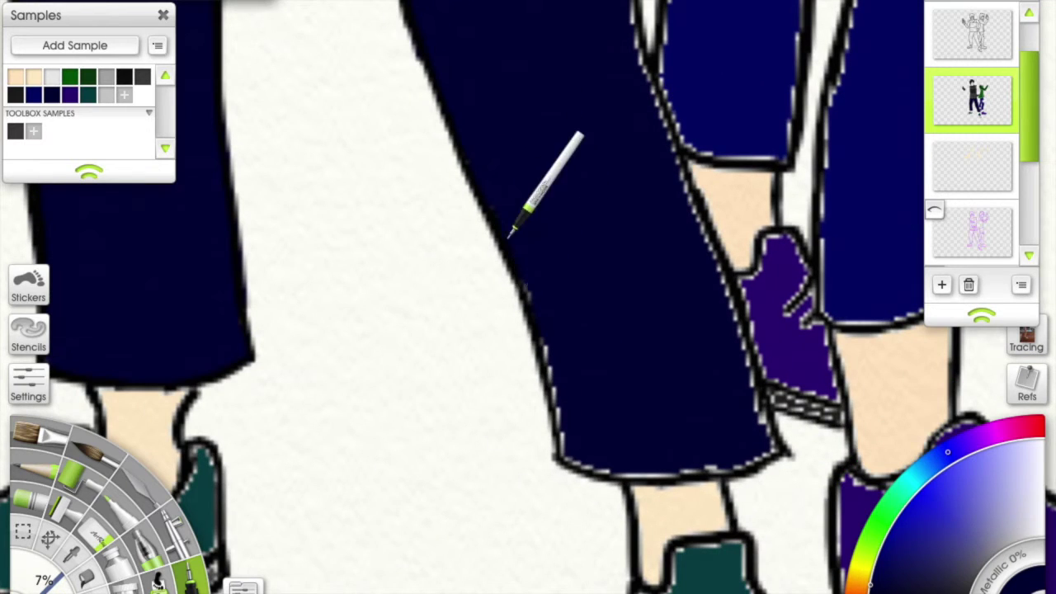
pyautogui.scroll(2, 459, 158)
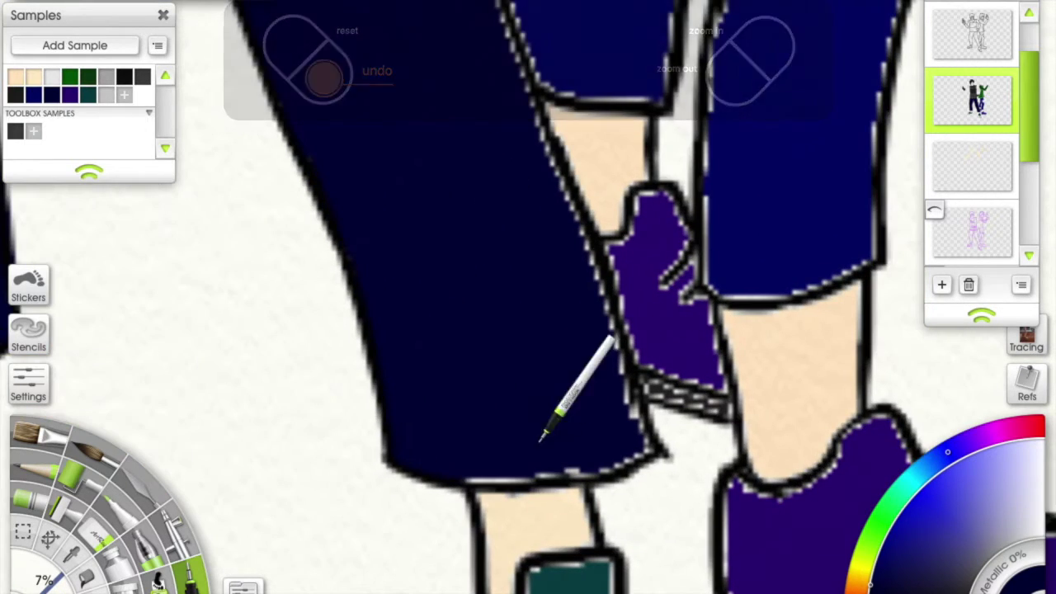
# Cover the white gaps along that trouser leg's hem and outer edge and along the waistline with dark navy.
pyautogui.scroll(2, 388, 400)
pyautogui.scroll(-2, 387, 401)
pyautogui.scroll(4, 625, 130)
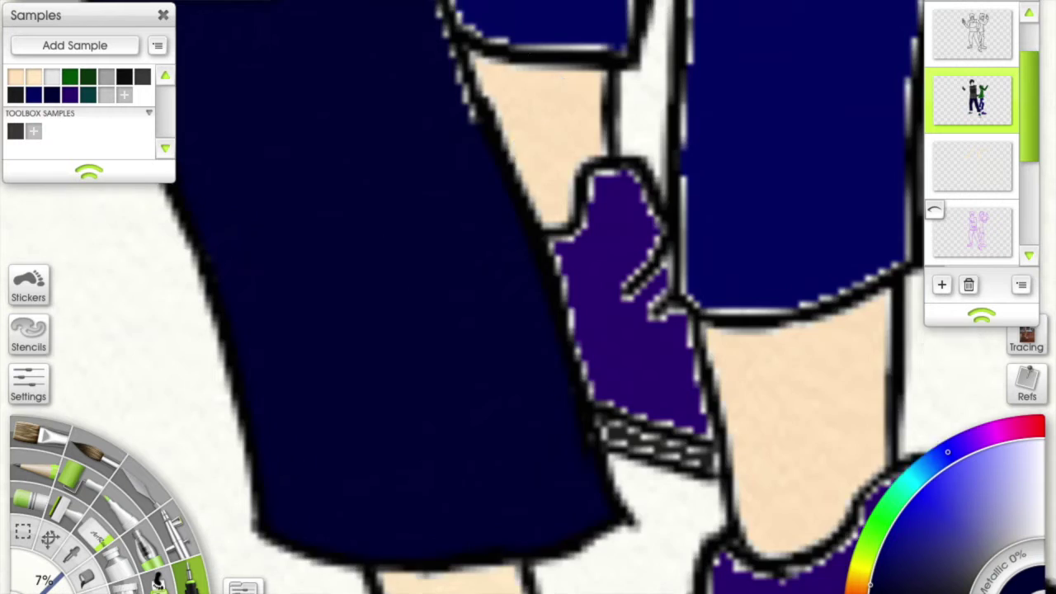
pyautogui.scroll(-2, 472, 128)
pyautogui.scroll(3, 590, 233)
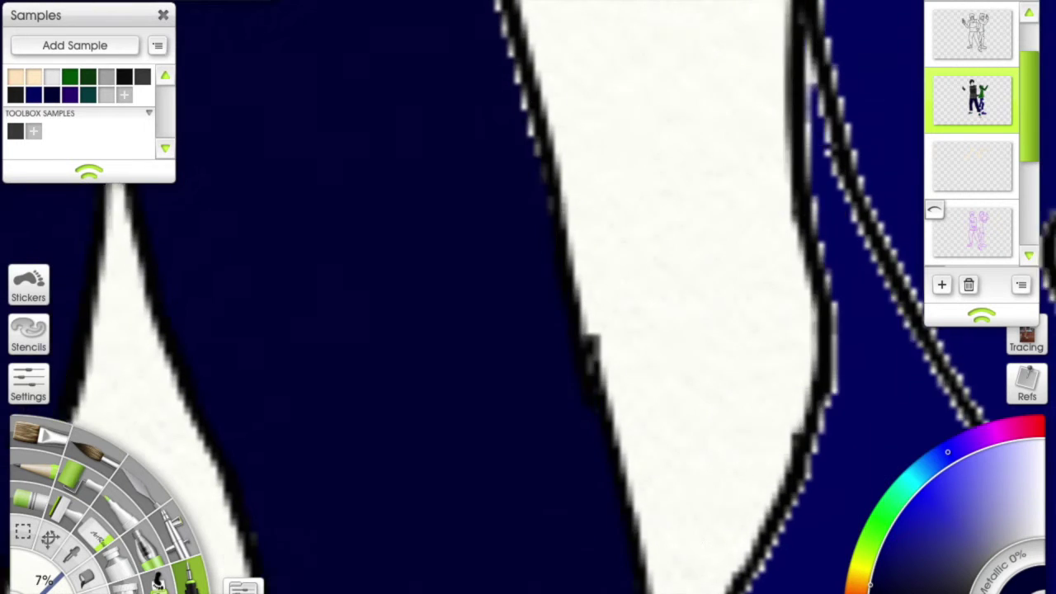
pyautogui.scroll(-2, 372, 103)
pyautogui.scroll(3, 784, 129)
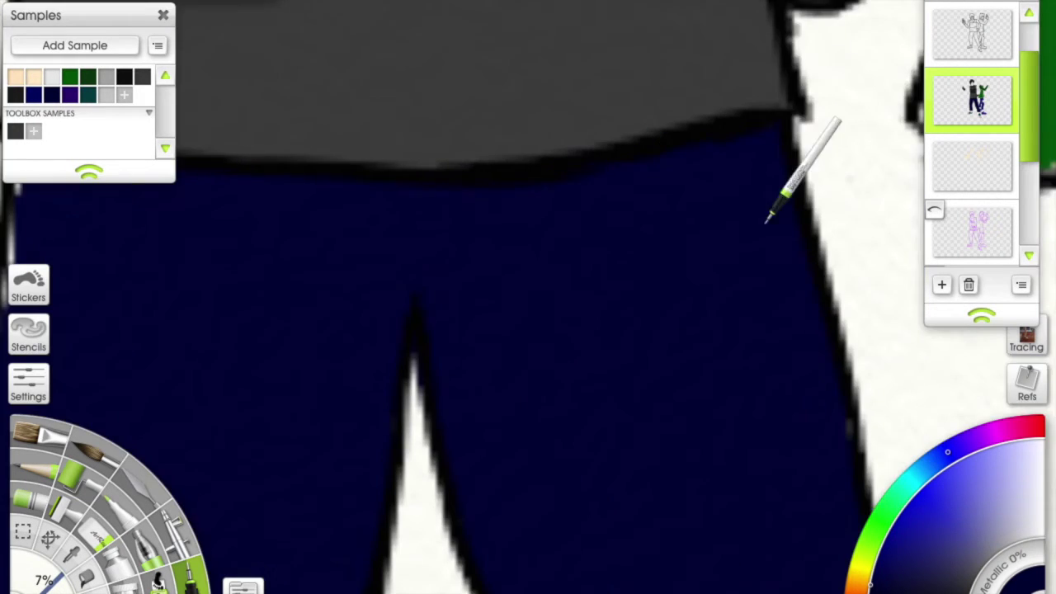
# Paint over the white gaps in the teal uppers of both of the first character's shoes with matching teal.
pyautogui.scroll(-2, 582, 93)
pyautogui.scroll(3, 597, 276)
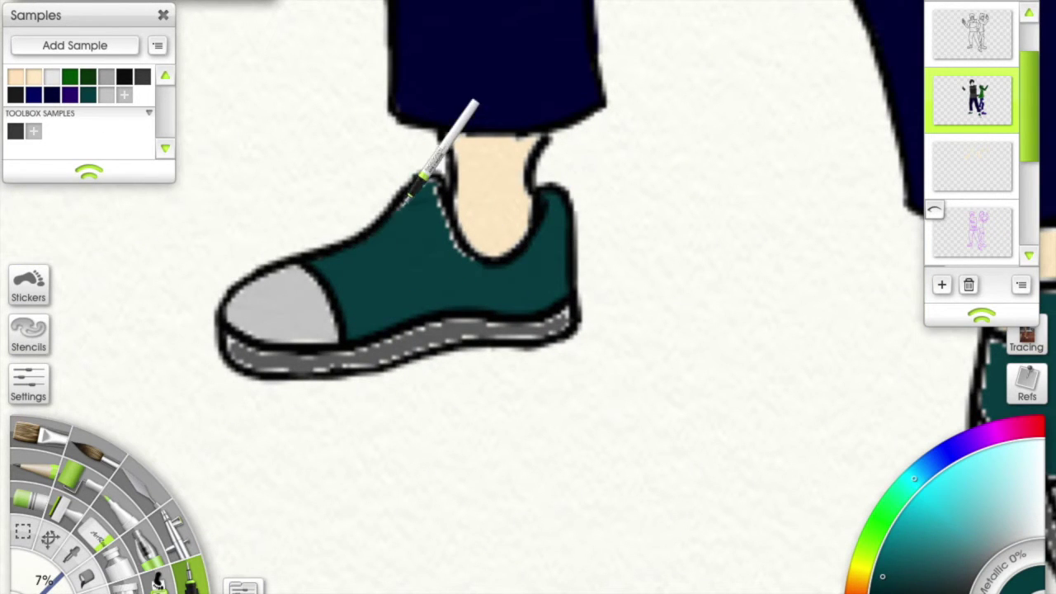
pyautogui.moveTo(526, 299); pyautogui.dragTo(505, 267)
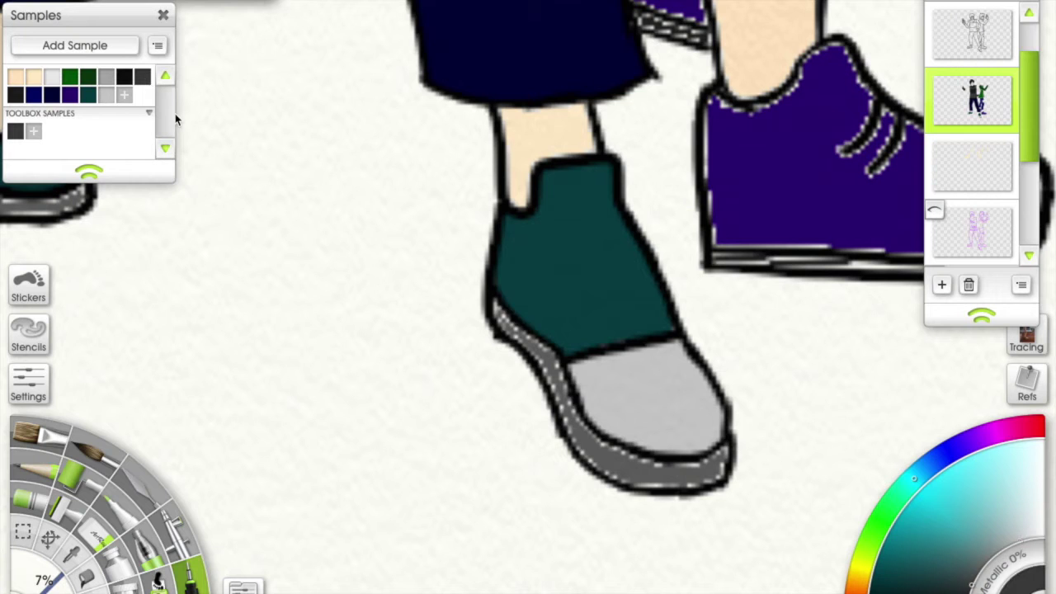
# Paint the soles of both of the first character's shoes dark grey, covering the white gaps along their edges.
pyautogui.moveTo(532, 332); pyautogui.dragTo(654, 468)
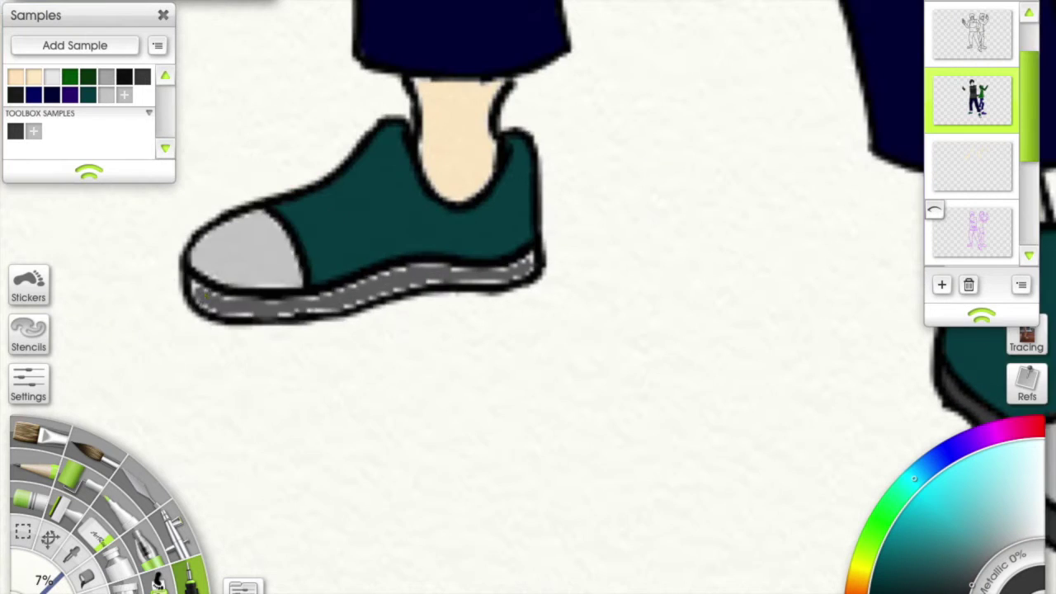
pyautogui.moveTo(191, 297); pyautogui.dragTo(401, 279)
pyautogui.moveTo(312, 305); pyautogui.dragTo(530, 257)
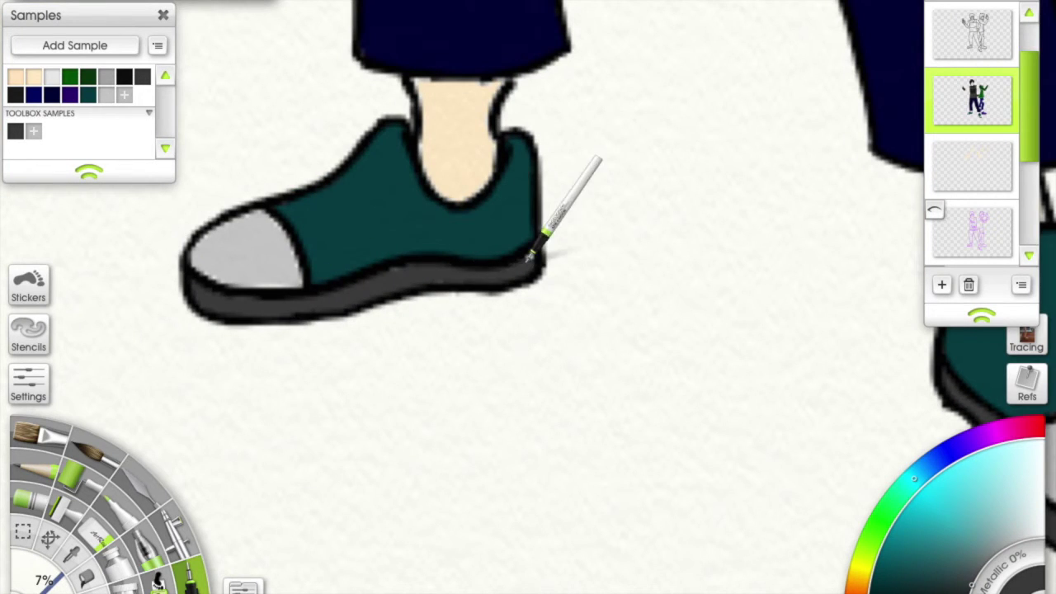
# Paint over the white gaps around the second character's raised sleeve, from shoulder to cuff, with dark green.
pyautogui.scroll(-5, 225, 295)
pyautogui.scroll(5, 355, 194)
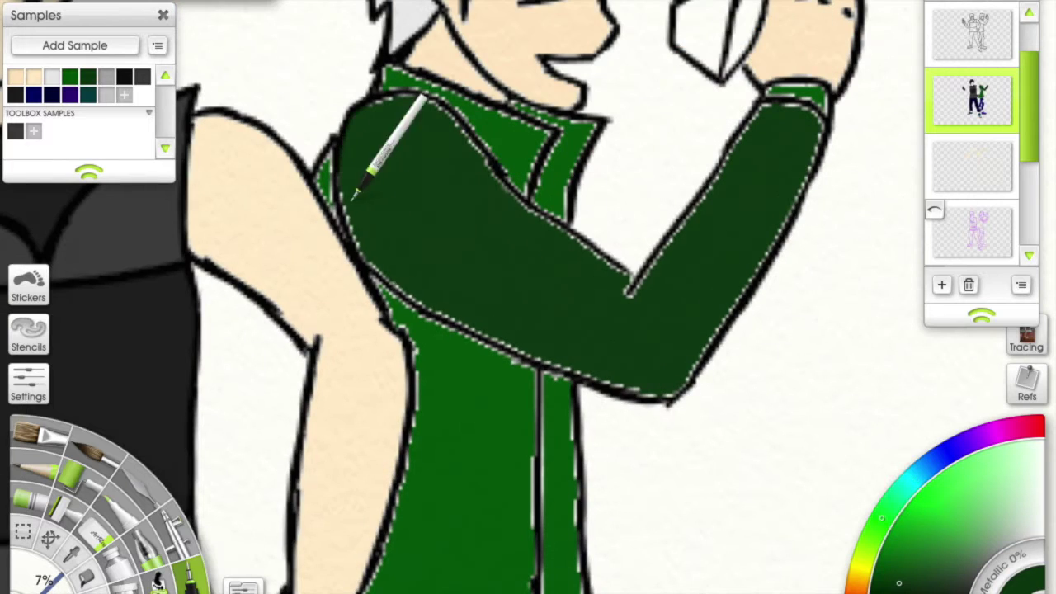
pyautogui.scroll(-2, 367, 247)
pyautogui.scroll(-2, 432, 174)
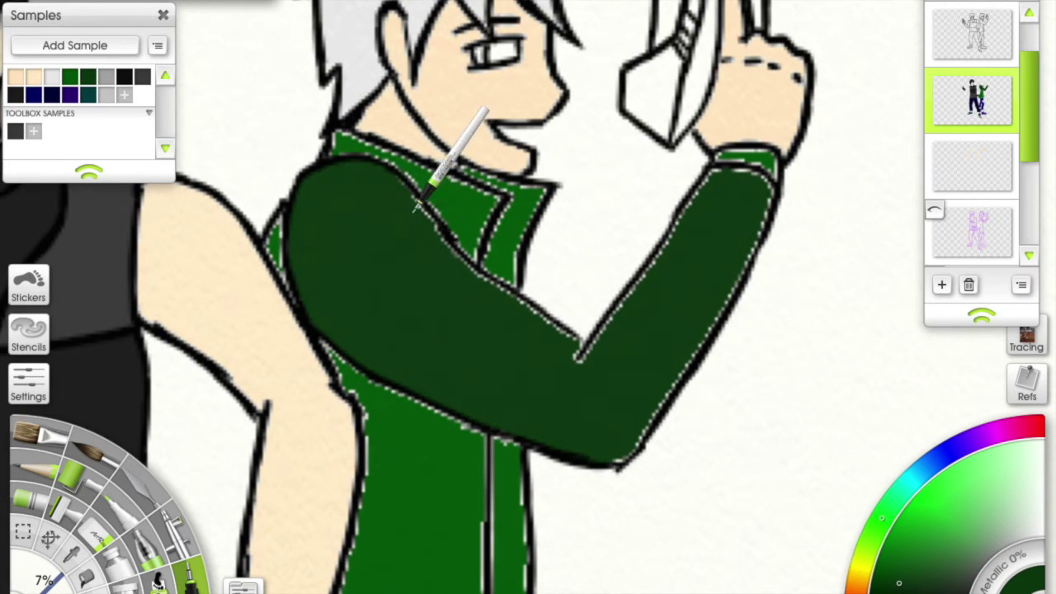
pyautogui.scroll(3, 493, 280)
pyautogui.scroll(-2, 577, 294)
pyautogui.scroll(2, 561, 301)
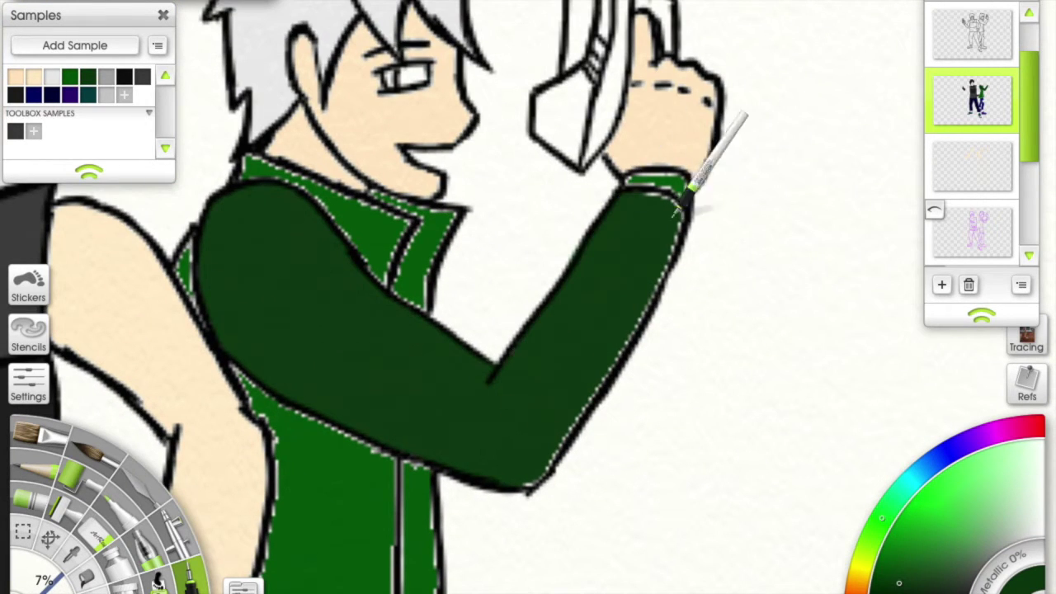
pyautogui.scroll(1, 540, 469)
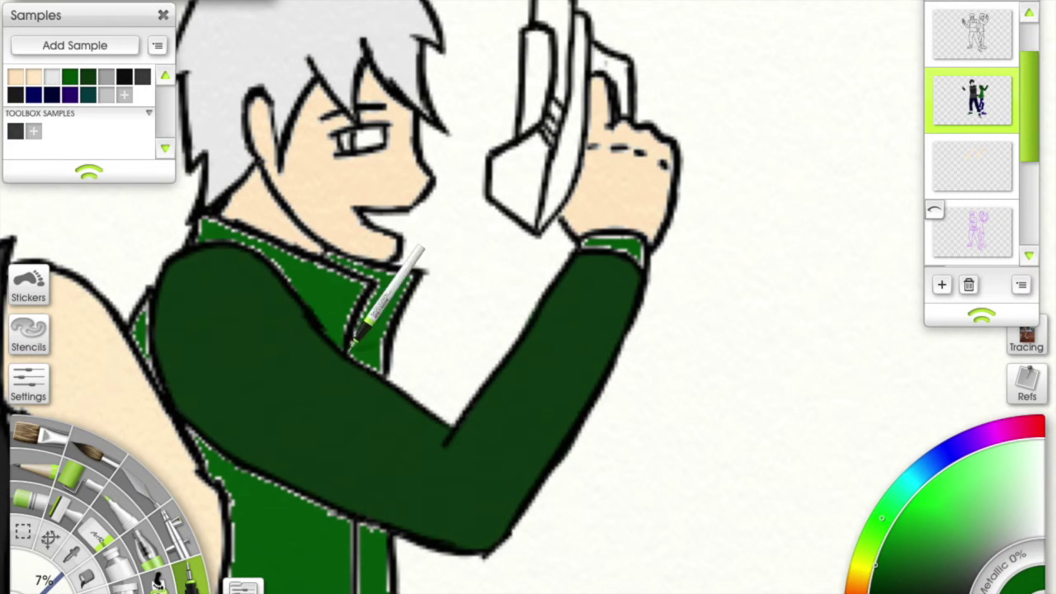
# Paint over the white gaps in the second character's coat collar and the sliver behind the shoulder with the brighter green.
pyautogui.hscroll(-3, 381, 274)
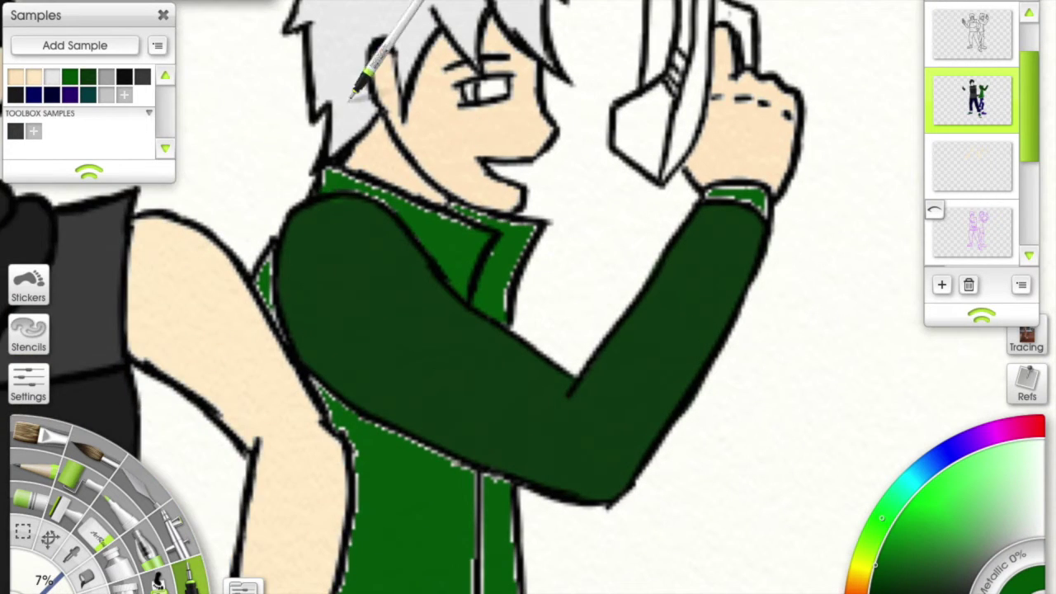
pyautogui.scroll(2, 355, 94)
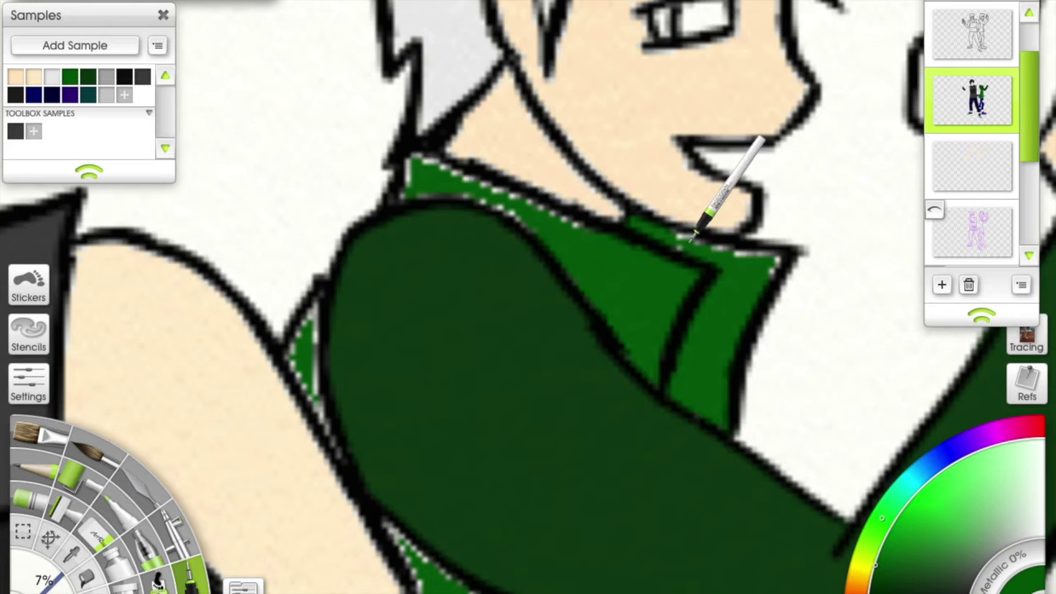
pyautogui.scroll(-2, 693, 237)
pyautogui.scroll(3, 462, 82)
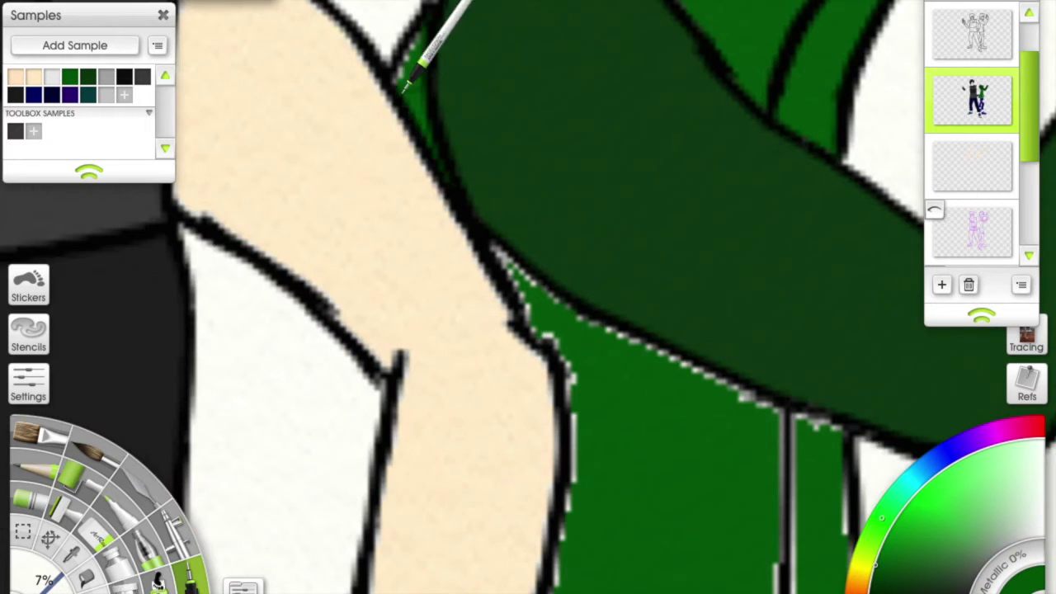
# Paint over the white gaps on the second character's coat below the sleeve, along the back edge and front seam, with green.
pyautogui.scroll(-3, 404, 91)
pyautogui.hscroll(2, 404, 91)
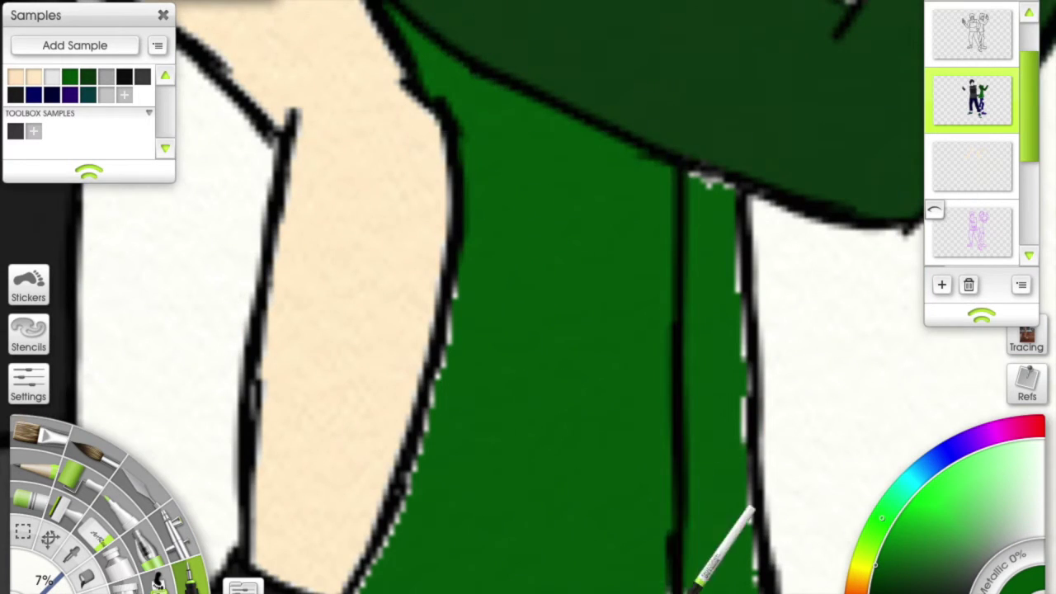
pyautogui.scroll(-3, 676, 490)
pyautogui.scroll(2, 413, 302)
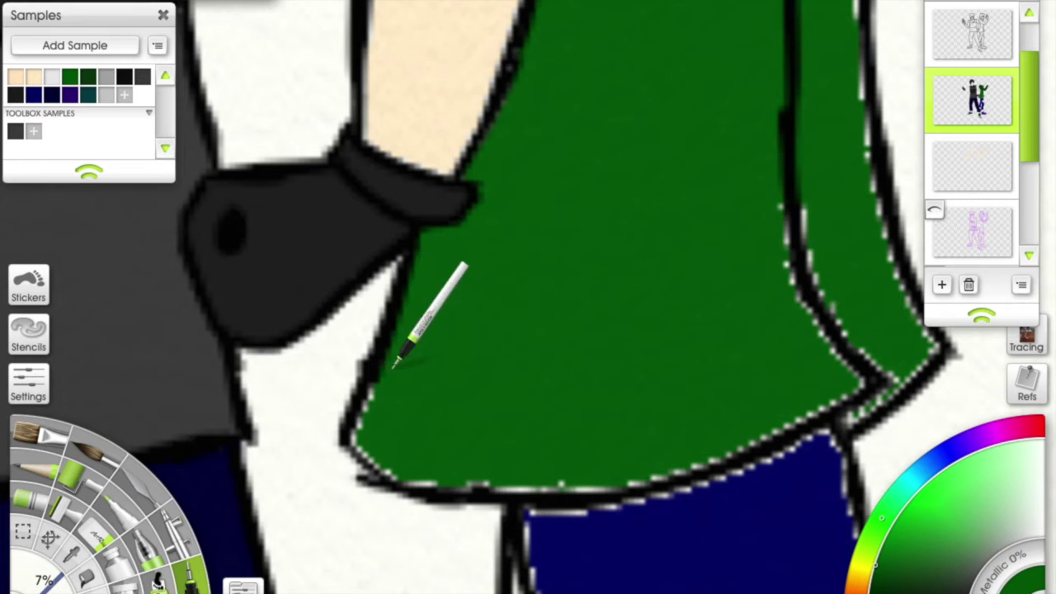
# Cover the white gaps along the second character's coat hem, lower lapel corner and front edge with green.
pyautogui.hscroll(3, 737, 443)
pyautogui.scroll(-3, 618, 262)
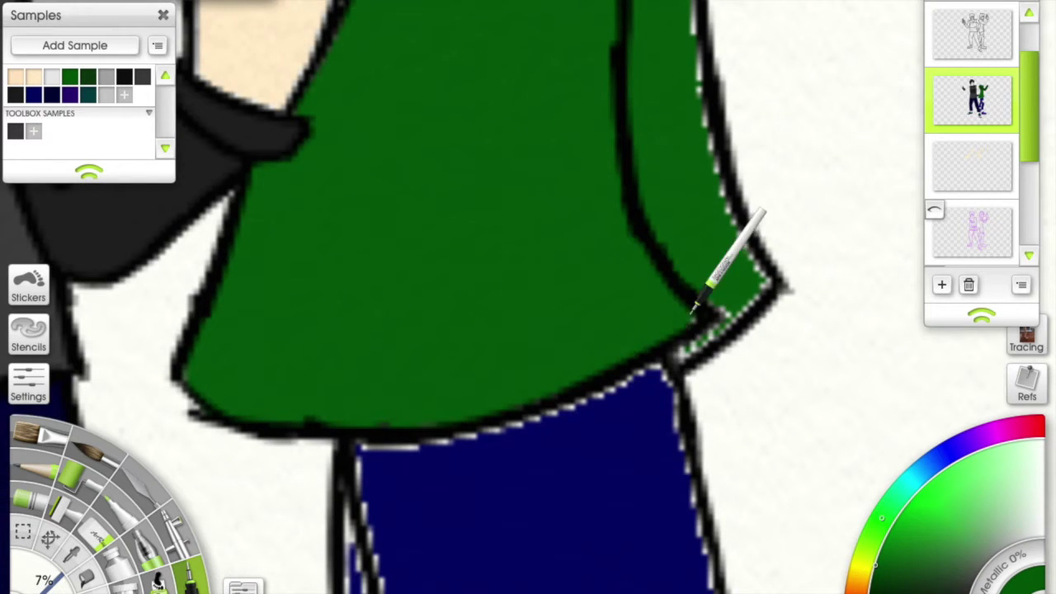
pyautogui.scroll(4, 701, 305)
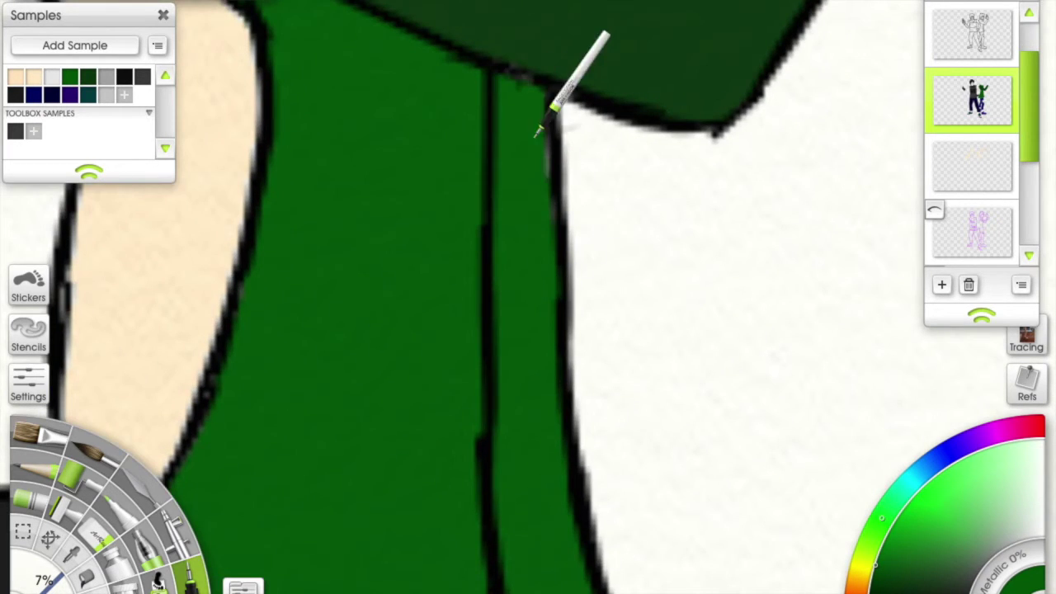
pyautogui.scroll(-2, 537, 209)
pyautogui.scroll(3, 550, 299)
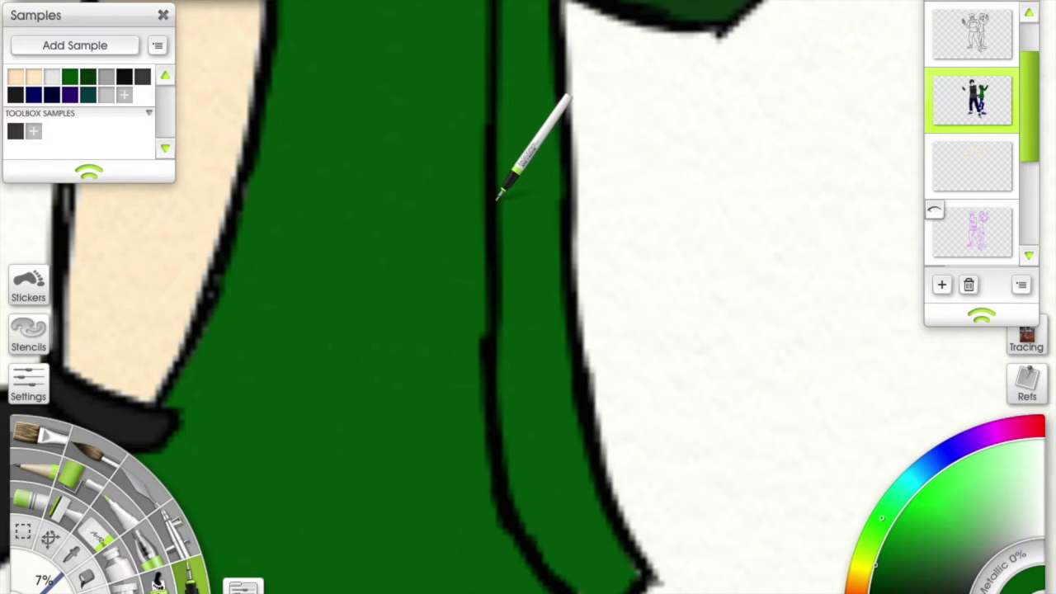
# Paint over the white gaps on the second character's upper trousers, below the coat and around the bare knee opening, with blue.
pyautogui.scroll(-3, 528, 188)
pyautogui.scroll(3, 396, 247)
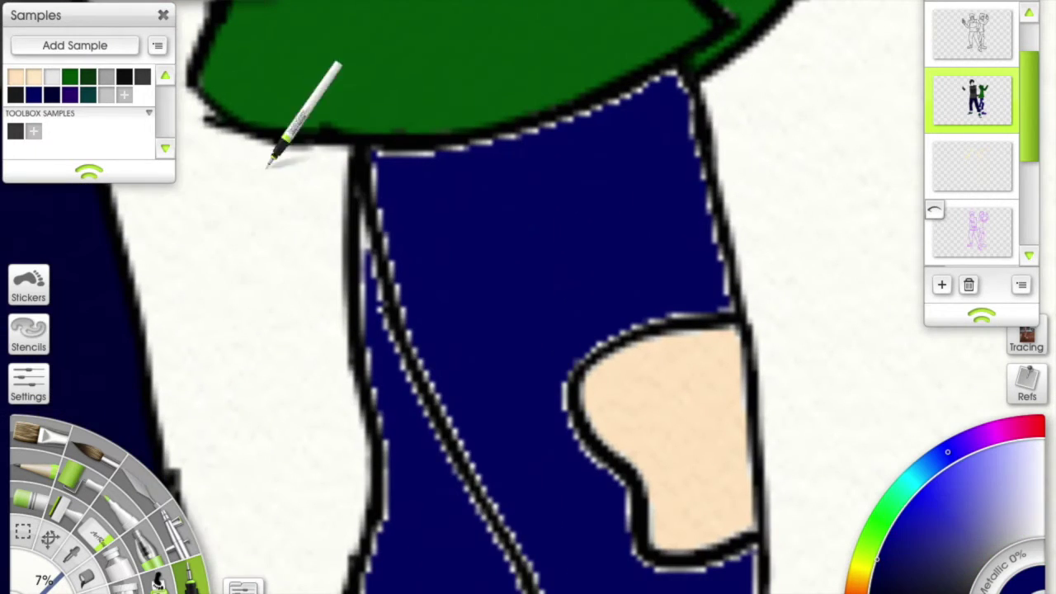
pyautogui.scroll(-3, 431, 448)
pyautogui.scroll(3, 401, 377)
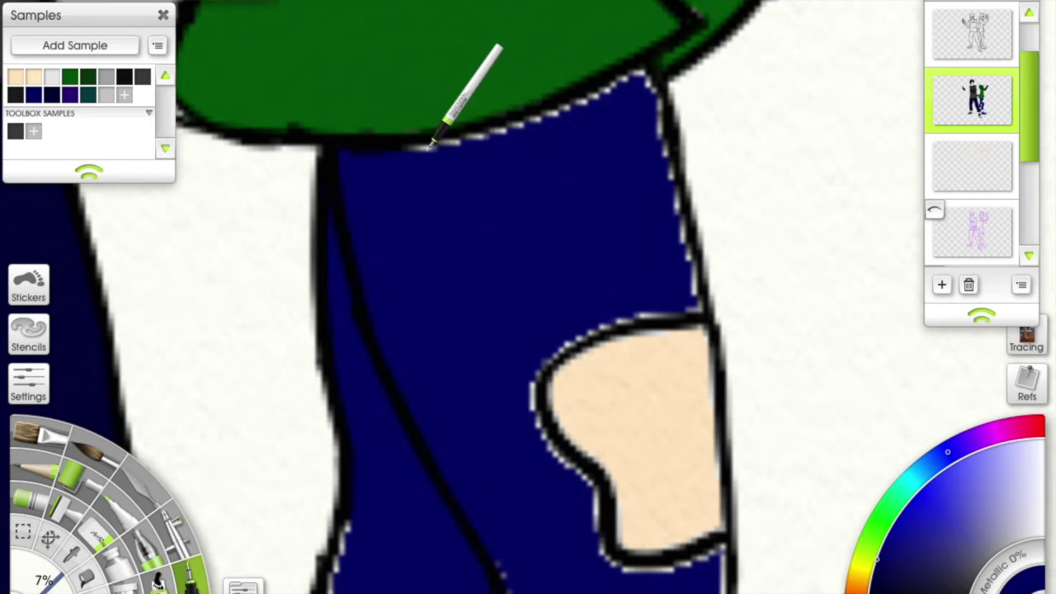
pyautogui.scroll(-5, 532, 379)
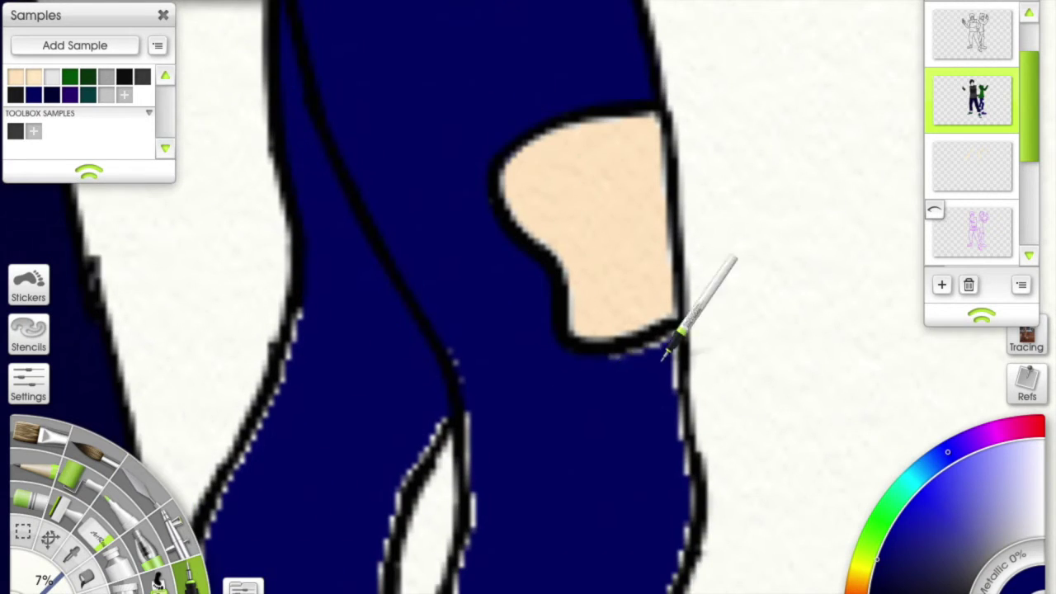
# Paint over the white gaps along both of the second character's lower trouser legs, down to the cuffs, with blue.
pyautogui.scroll(-5, 273, 461)
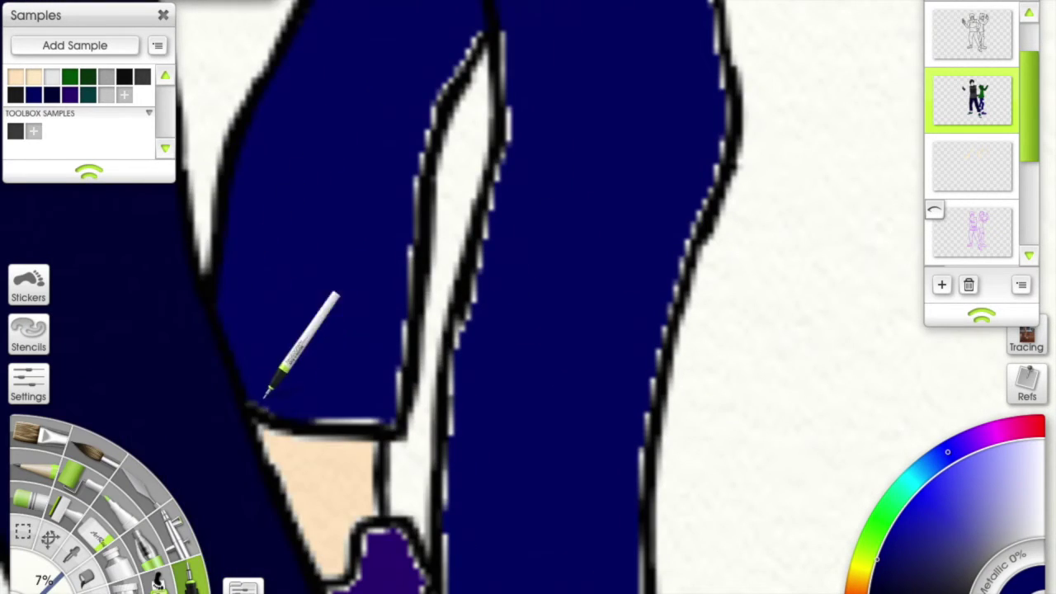
pyautogui.scroll(3, 341, 224)
pyautogui.scroll(-5, 314, 224)
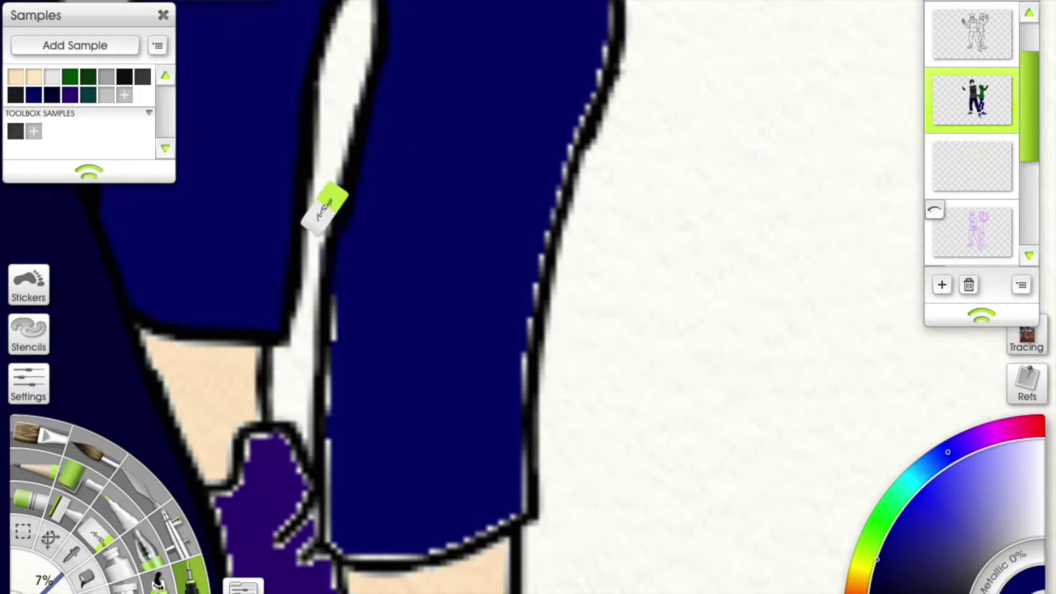
pyautogui.scroll(2, 518, 498)
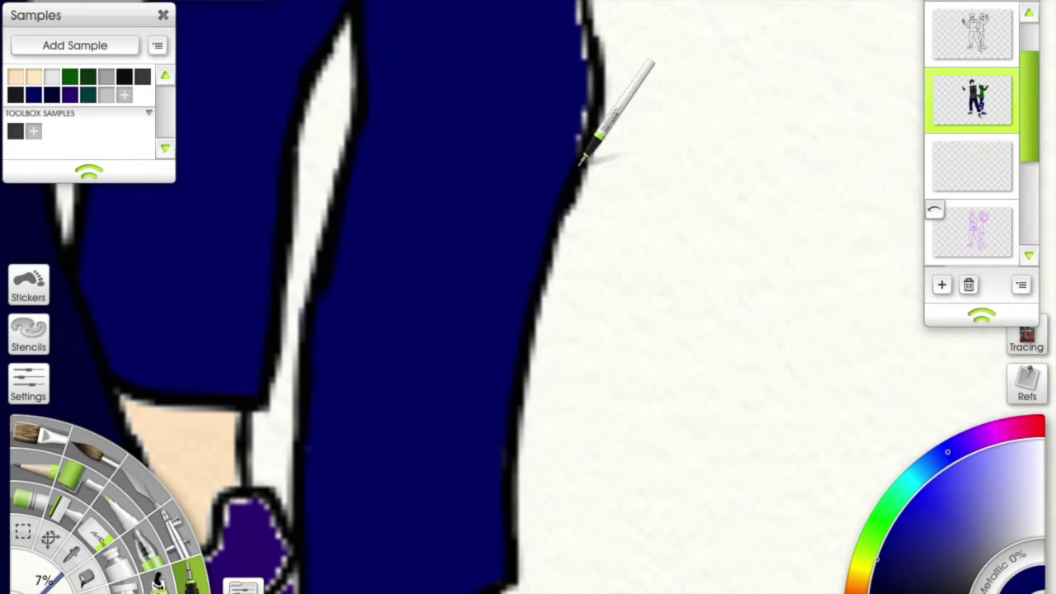
pyautogui.scroll(-5, 582, 159)
pyautogui.scroll(3, 561, 325)
pyautogui.rightClick(528, 341)
pyautogui.scroll(3, 528, 342)
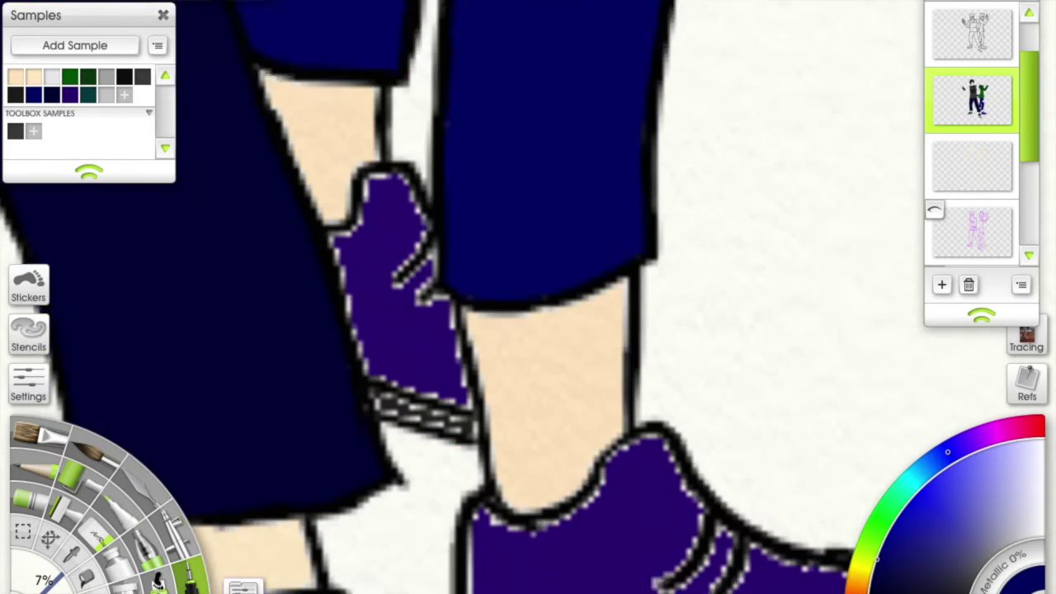
# Paint over the white gaps around the laces, collars and edges of the second character's two shoes with purple.
pyautogui.scroll(-3, 448, 212)
pyautogui.scroll(2, 416, 132)
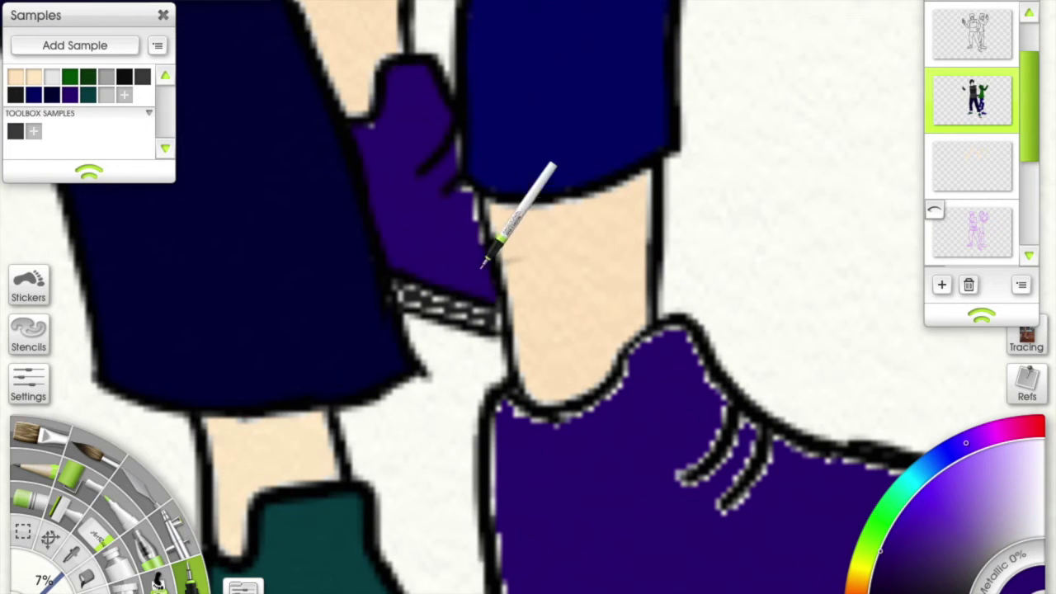
pyautogui.scroll(-3, 367, 124)
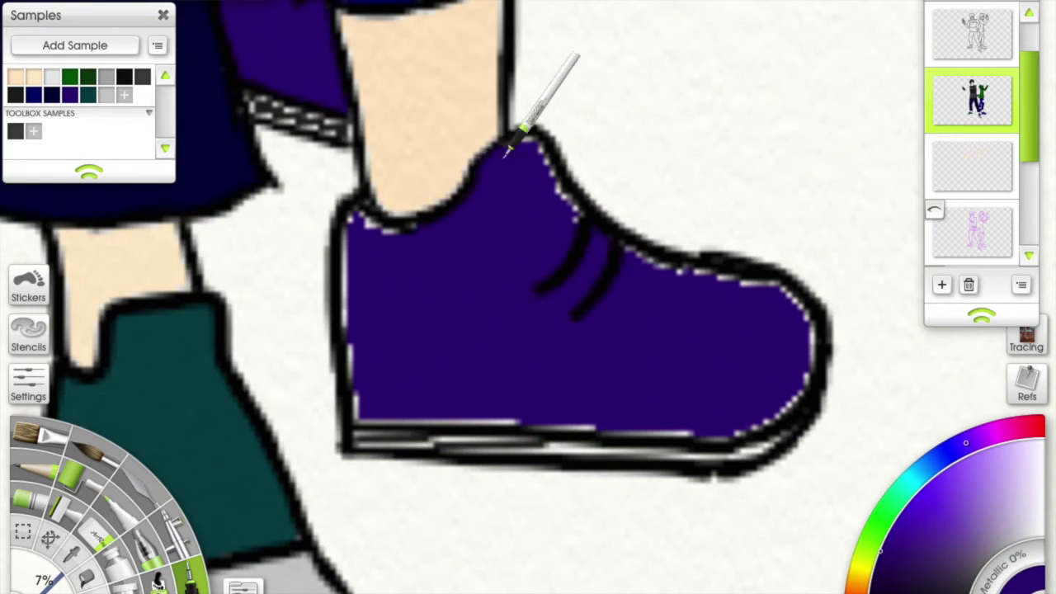
pyautogui.scroll(-1, 426, 162)
pyautogui.scroll(-1, 426, 285)
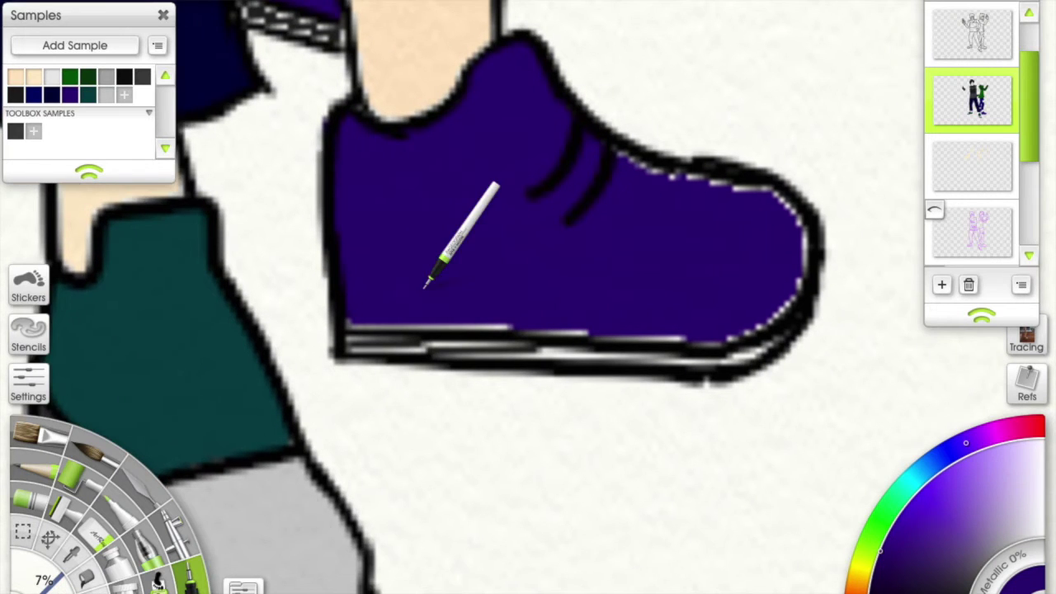
pyautogui.hscroll(2, 426, 284)
pyautogui.moveTo(200, 381); pyautogui.dragTo(393, 389)
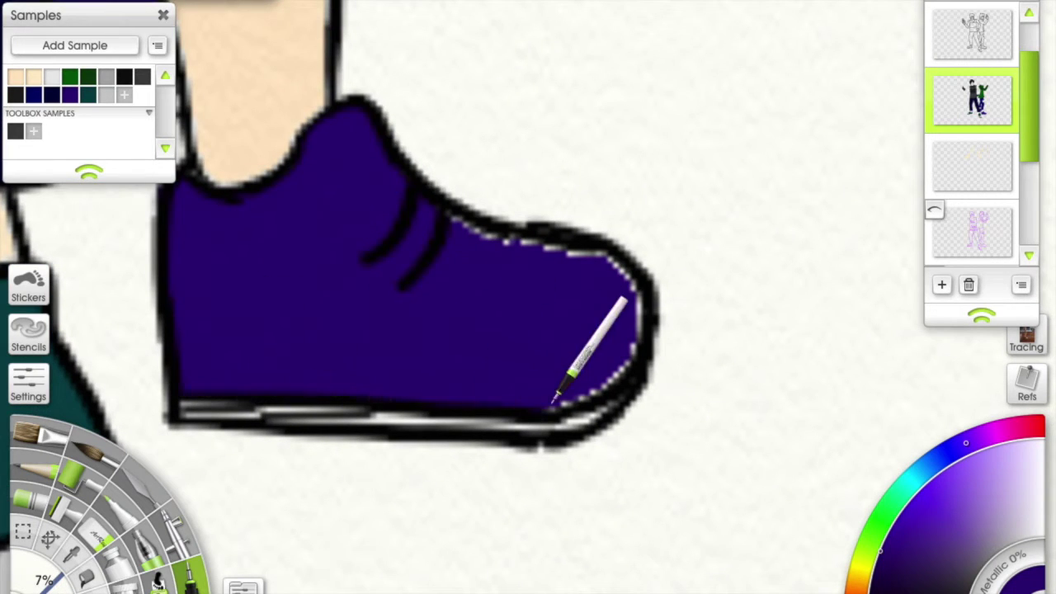
# Fill the soles of both purple shoes with very dark grey on the colour layer.
pyautogui.hscroll(-4, 490, 231)
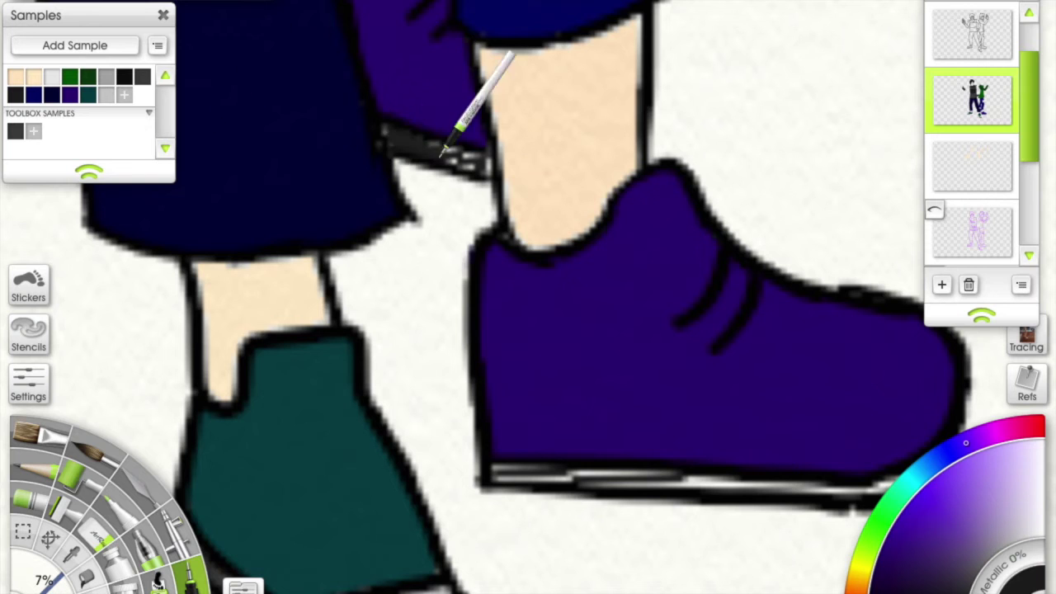
pyautogui.hscroll(2, 460, 158)
pyautogui.scroll(-2, 460, 158)
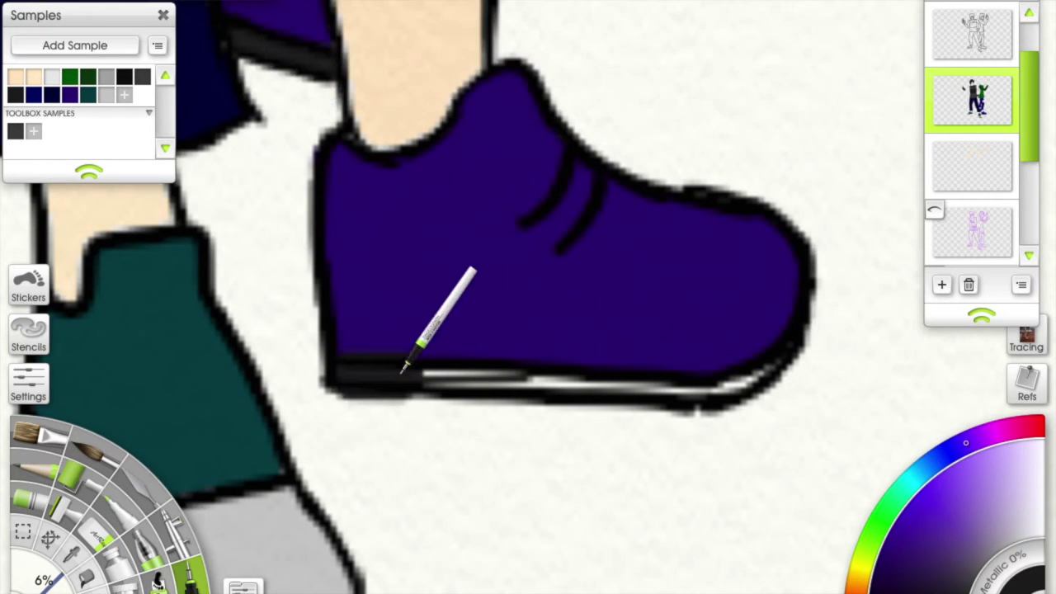
pyautogui.moveTo(355, 382)
pyautogui.mouseDown()
pyautogui.moveTo(557, 382)
pyautogui.moveTo(340, 374)
pyautogui.moveTo(503, 377)
pyautogui.mouseUp()
pyautogui.hscroll(2, 438, 366)
pyautogui.moveTo(437, 365); pyautogui.dragTo(609, 373)
pyautogui.hscroll(-2, 636, 287)
# Smooth the outline around the front purple shoe's toe on the line art layer, and return to the colour layer.
pyautogui.click(971, 33)
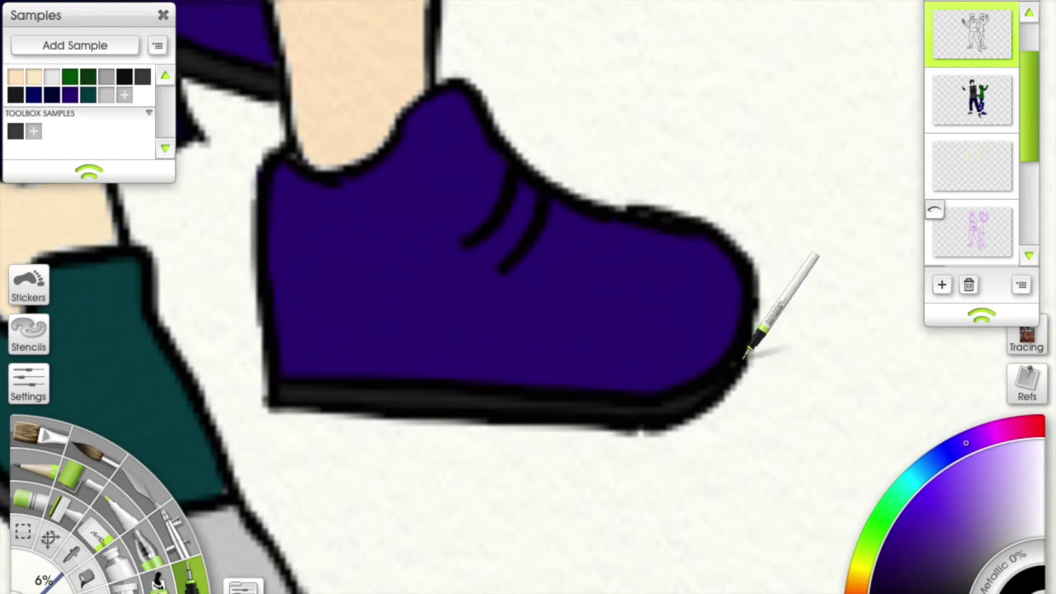
pyautogui.press('e')
pyautogui.click(972, 99)
pyautogui.scroll(-3, 528, 297)
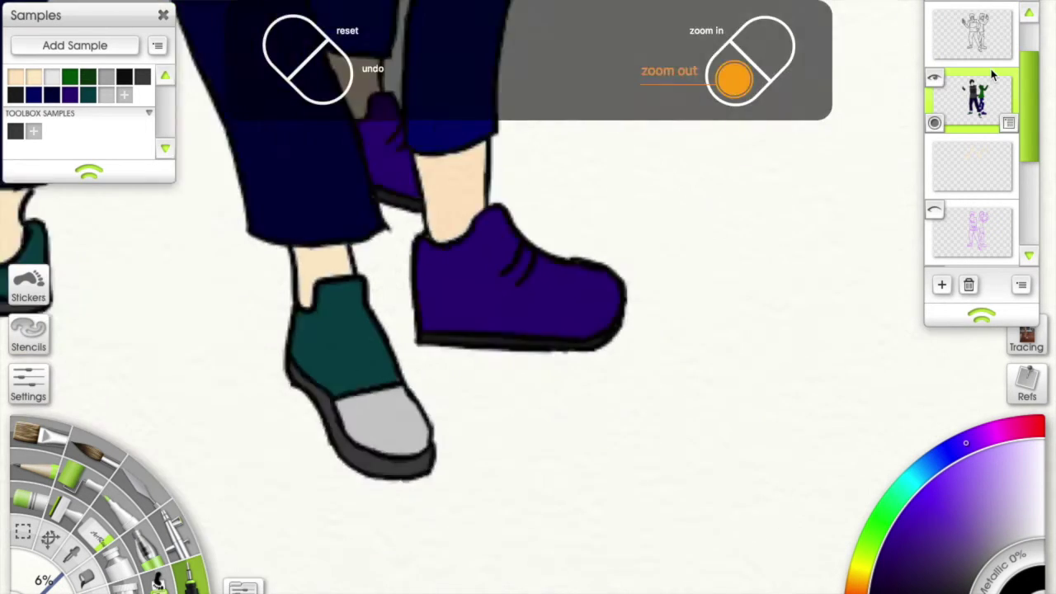
pyautogui.scroll(3, 528, 296)
pyautogui.scroll(-1, 528, 297)
pyautogui.hotkey('ctrl', 'z')
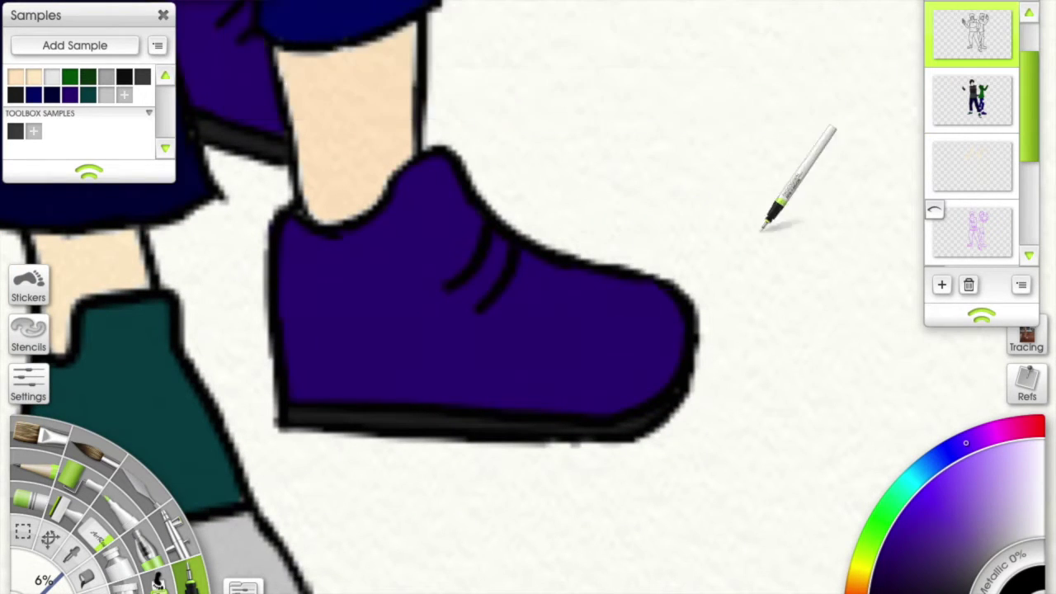
pyautogui.moveTo(770, 176); pyautogui.dragTo(973, 66)
pyautogui.click(972, 99)
# Paint over the white gaps in the second character's raised sleeve cuff with the brighter green.
pyautogui.scroll(-2, 528, 297)
pyautogui.scroll(-2, 698, 321)
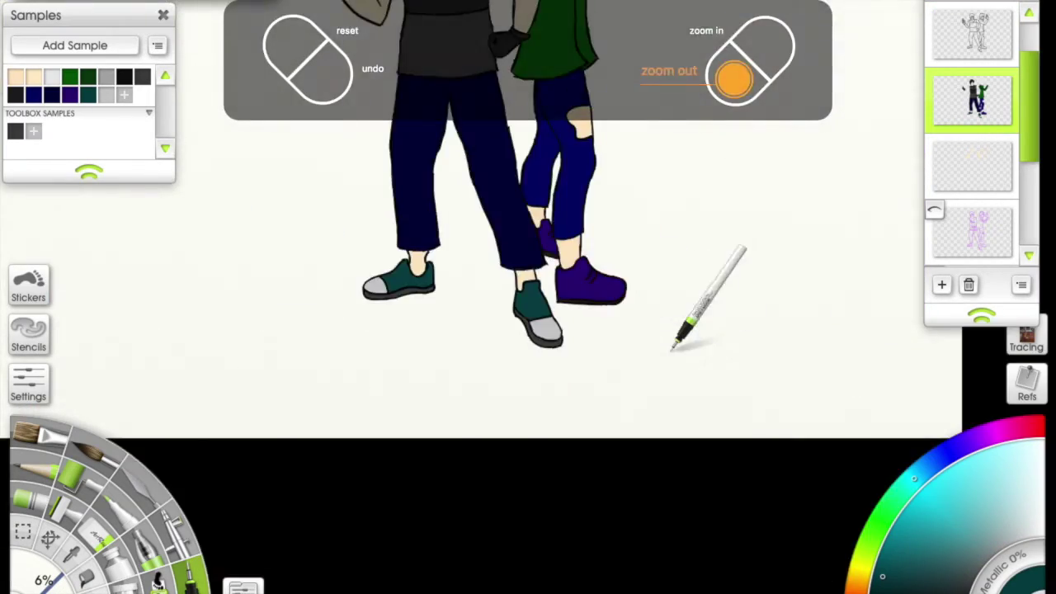
pyautogui.scroll(1, 741, 383)
pyautogui.scroll(4, 741, 383)
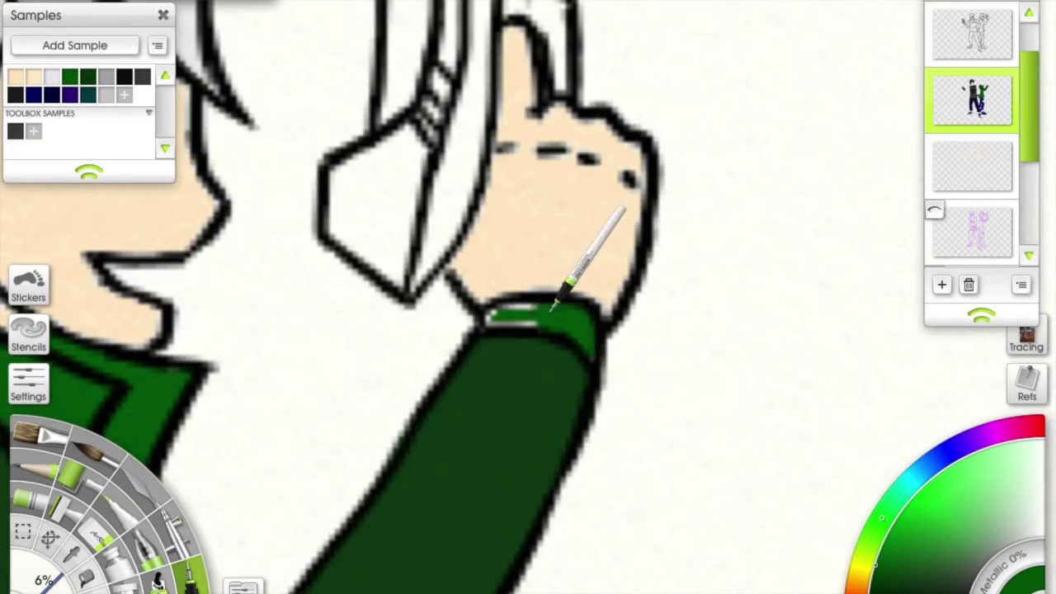
pyautogui.scroll(-3, 592, 322)
# Draw thin brighter blue threads across the bare knee opening in the second character's trousers at 3% pen size.
pyautogui.scroll(4, 666, 160)
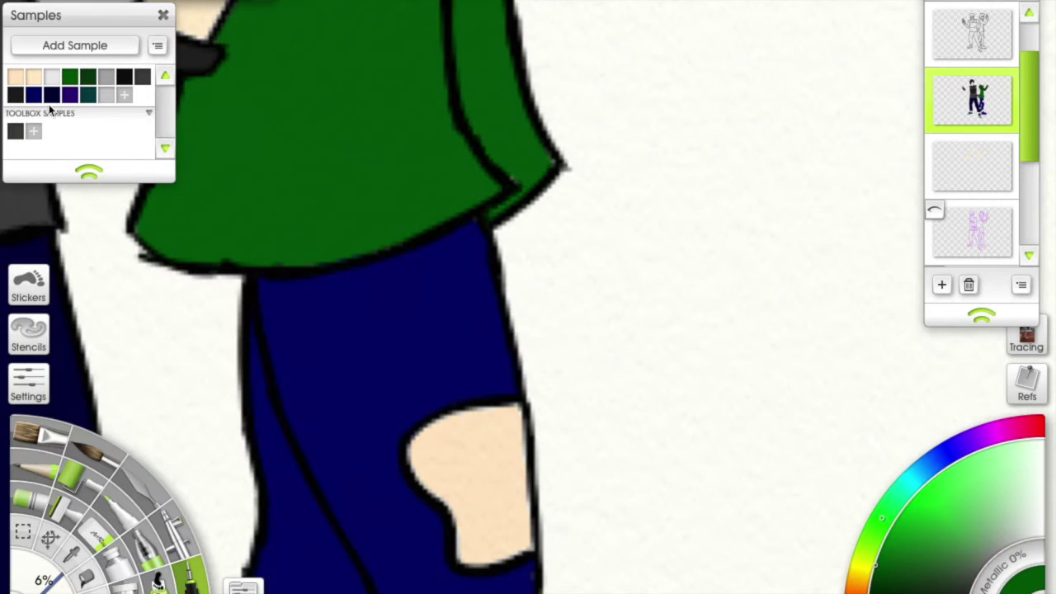
pyautogui.scroll(3, 499, 184)
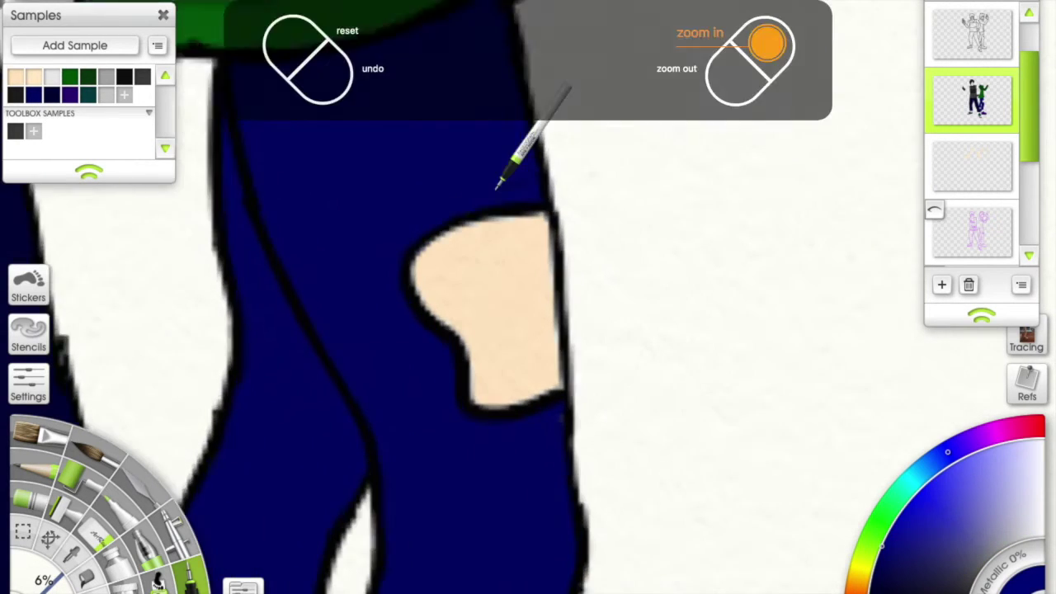
pyautogui.moveTo(396, 151); pyautogui.dragTo(556, 147)
pyautogui.moveTo(394, 169); pyautogui.dragTo(553, 146)
pyautogui.moveTo(401, 188)
pyautogui.mouseDown()
pyautogui.moveTo(557, 165)
pyautogui.moveTo(448, 229)
pyautogui.moveTo(557, 198)
pyautogui.mouseUp()
pyautogui.moveTo(458, 294); pyautogui.dragTo(561, 262)
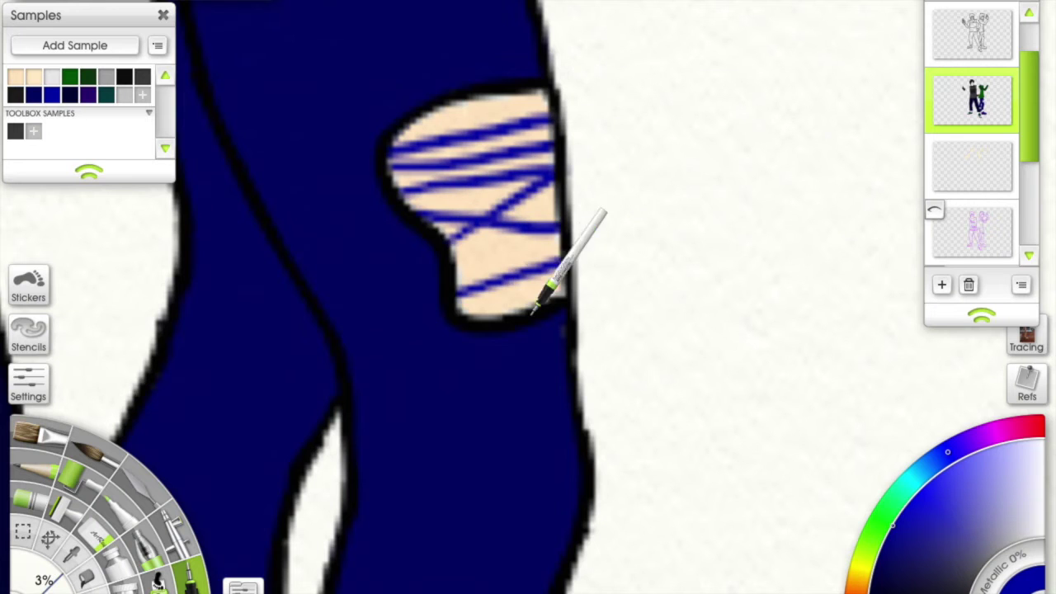
# Cover an empty layer beneath the skin fills with broad bright blue strokes behind both characters.
pyautogui.scroll(-5, 712, 207)
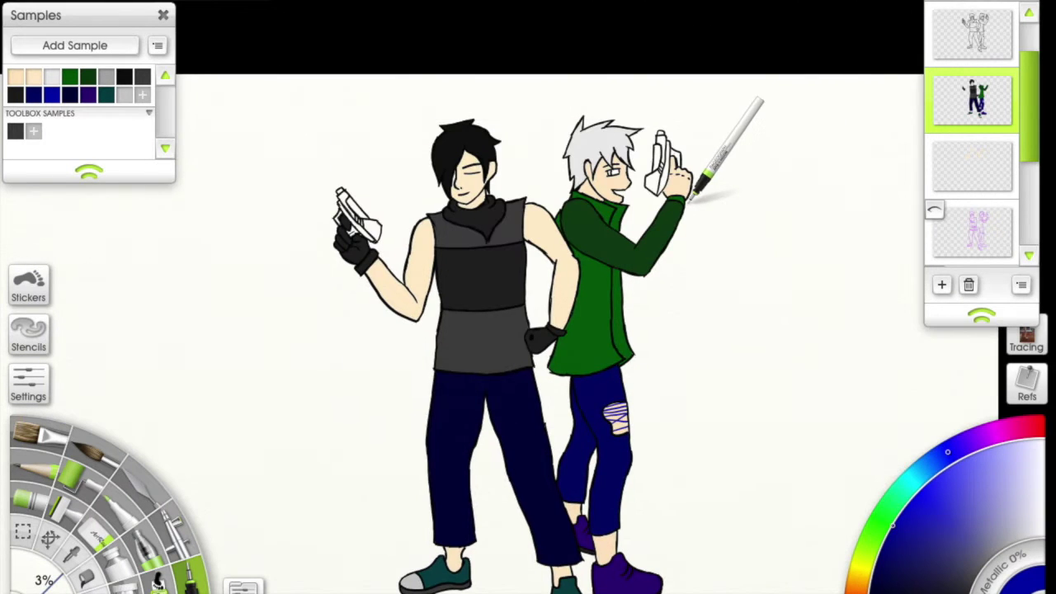
pyautogui.scroll(-3, 693, 197)
pyautogui.click(972, 232)
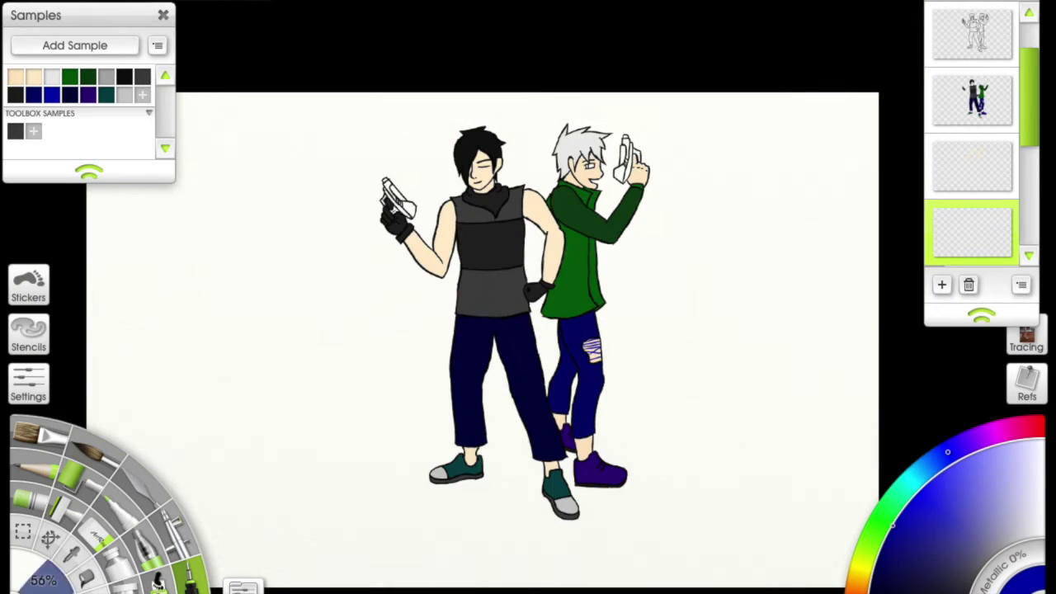
pyautogui.moveTo(693, 248); pyautogui.dragTo(288, 212)
# Paint over the blue gaps in the first character's face, ear and neck on the skin layer with light skin tone.
pyautogui.scroll(6, 377, 294)
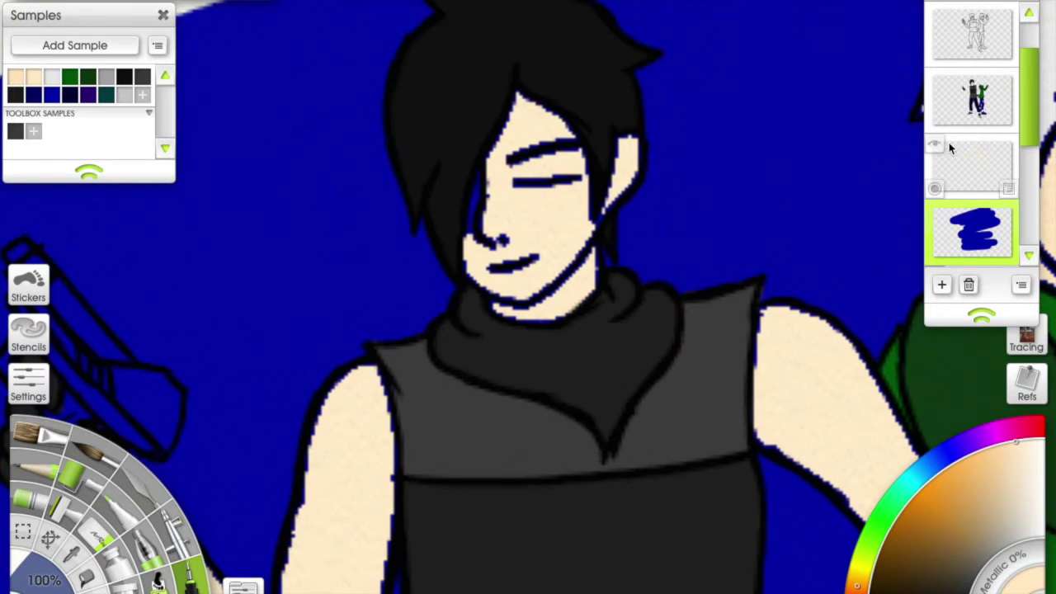
pyautogui.click(949, 157)
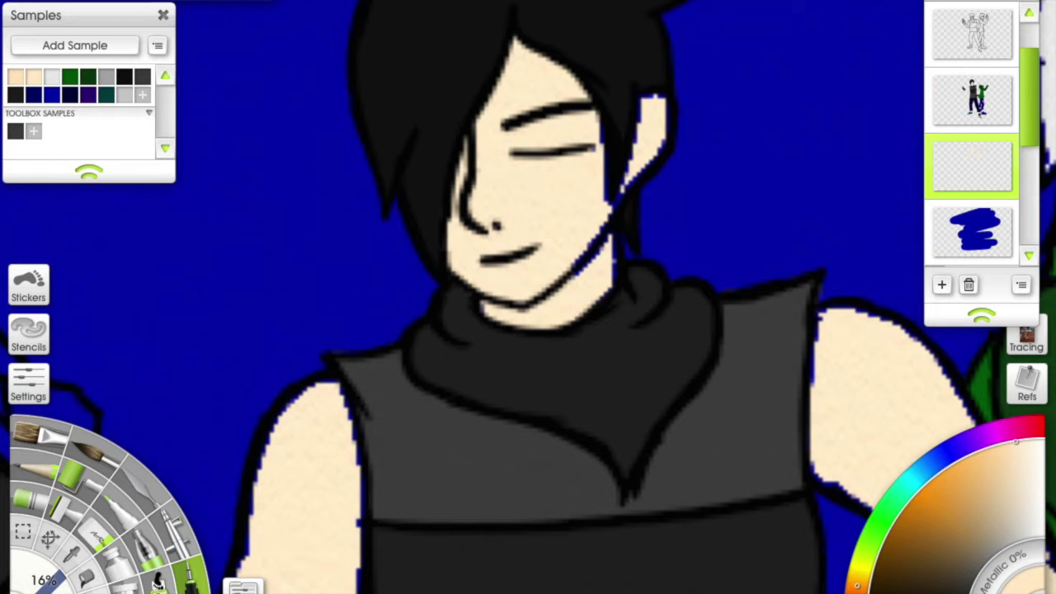
pyautogui.scroll(2, 685, 157)
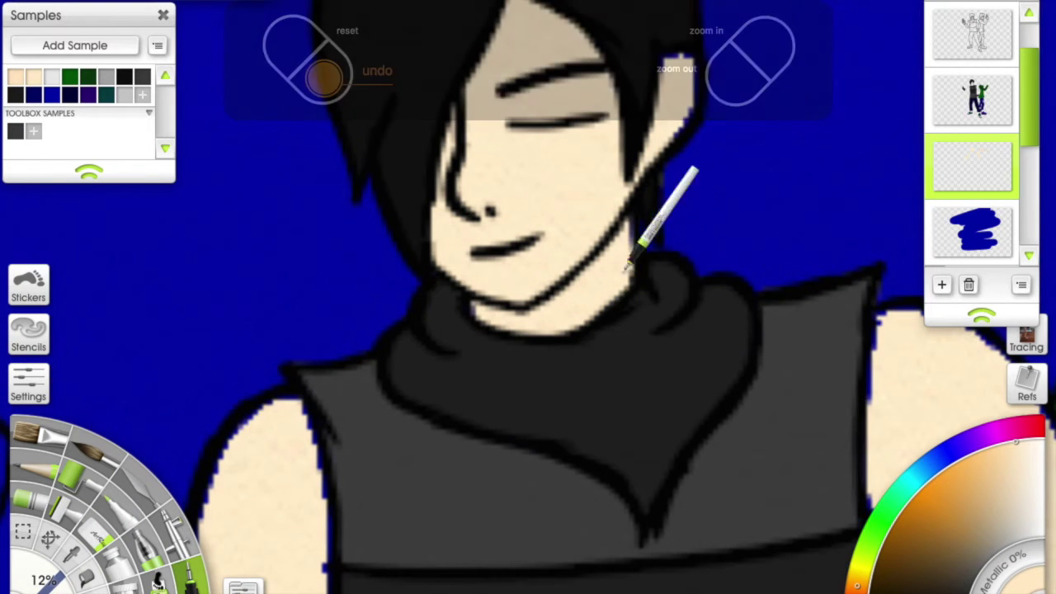
pyautogui.scroll(-5, 587, 369)
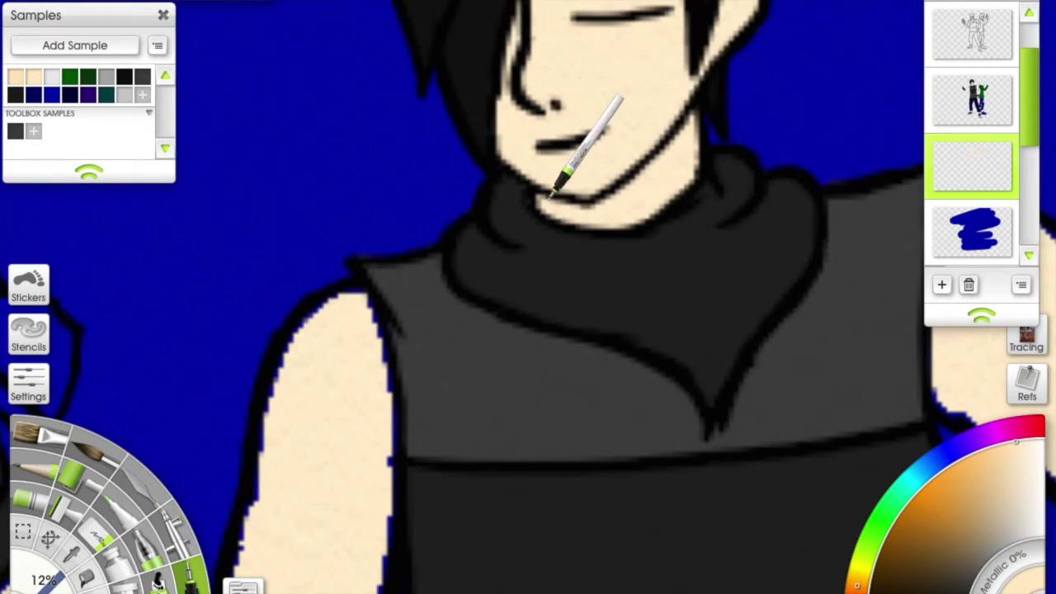
# Cover the blue gaps along the first character's raised arm, from shoulder to glove, with light skin tone.
pyautogui.scroll(1, 330, 389)
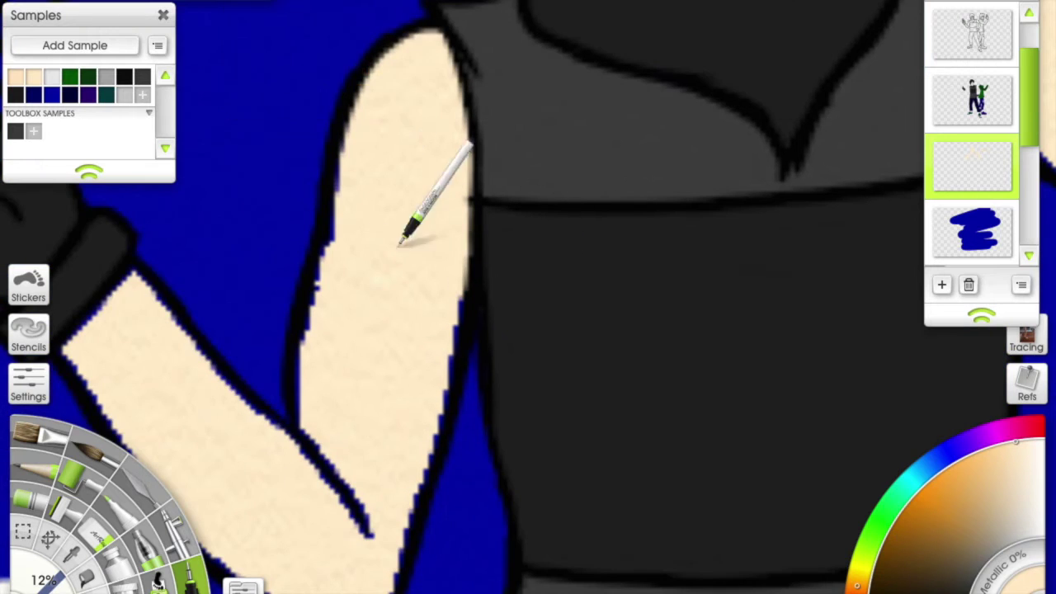
pyautogui.scroll(-3, 454, 278)
pyautogui.scroll(-2, 313, 431)
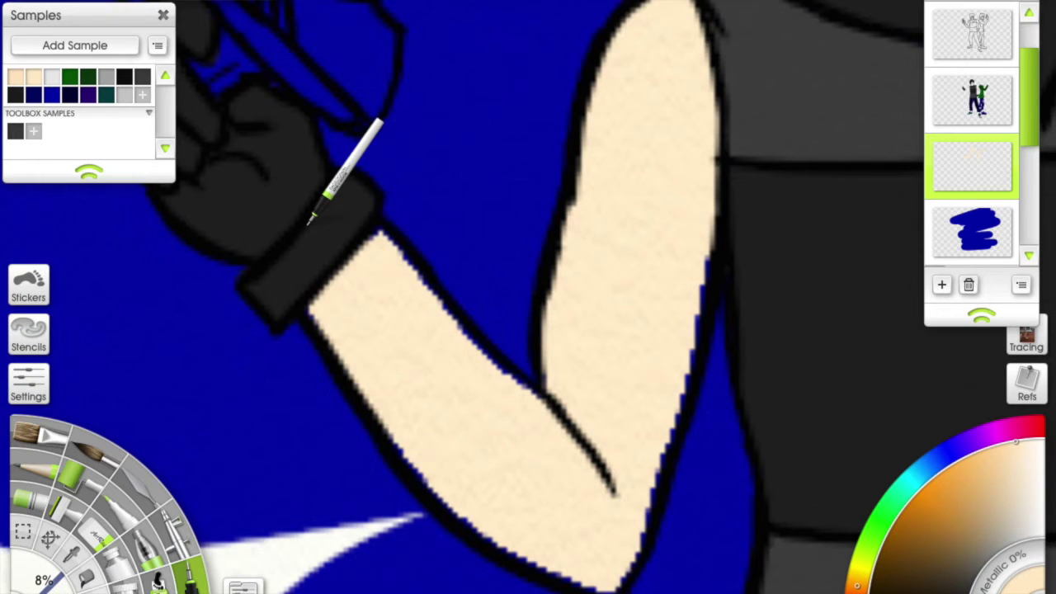
pyautogui.scroll(-2, 388, 190)
pyautogui.hscroll(2, 495, 313)
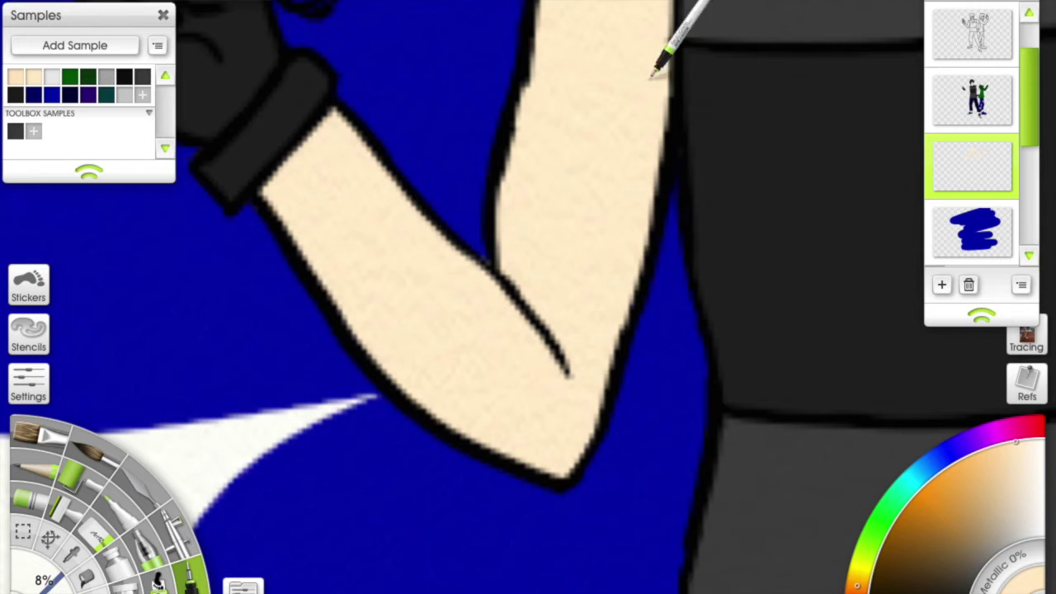
# Cover the blue gaps along the first character's bent arm, from shoulder to the glove at the hip, with light skin tone.
pyautogui.scroll(-3, 662, 107)
pyautogui.scroll(3, 521, 80)
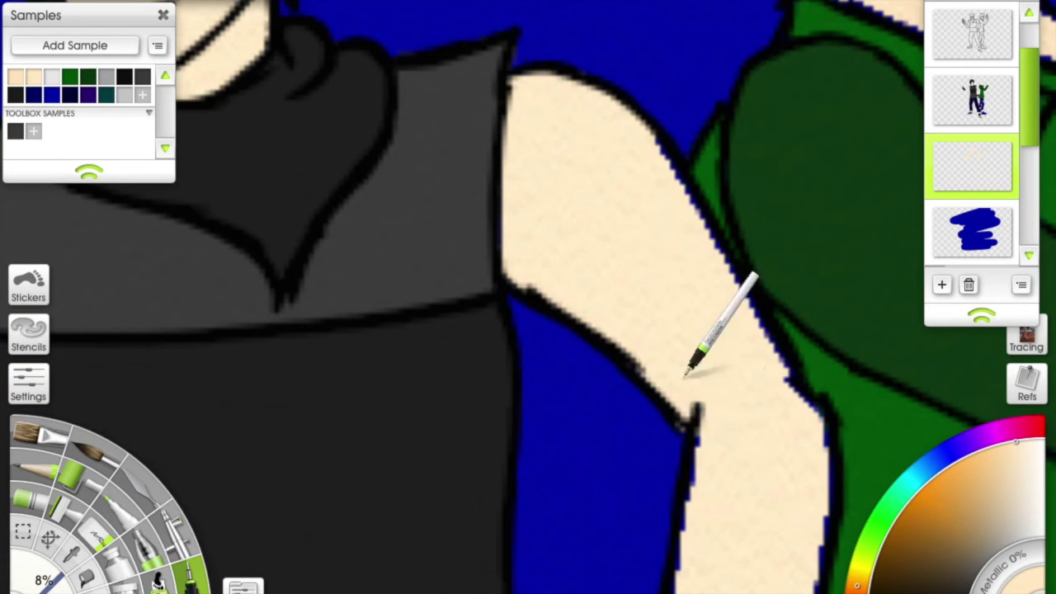
pyautogui.scroll(-5, 690, 366)
pyautogui.hscroll(2, 690, 365)
pyautogui.scroll(-3, 707, 141)
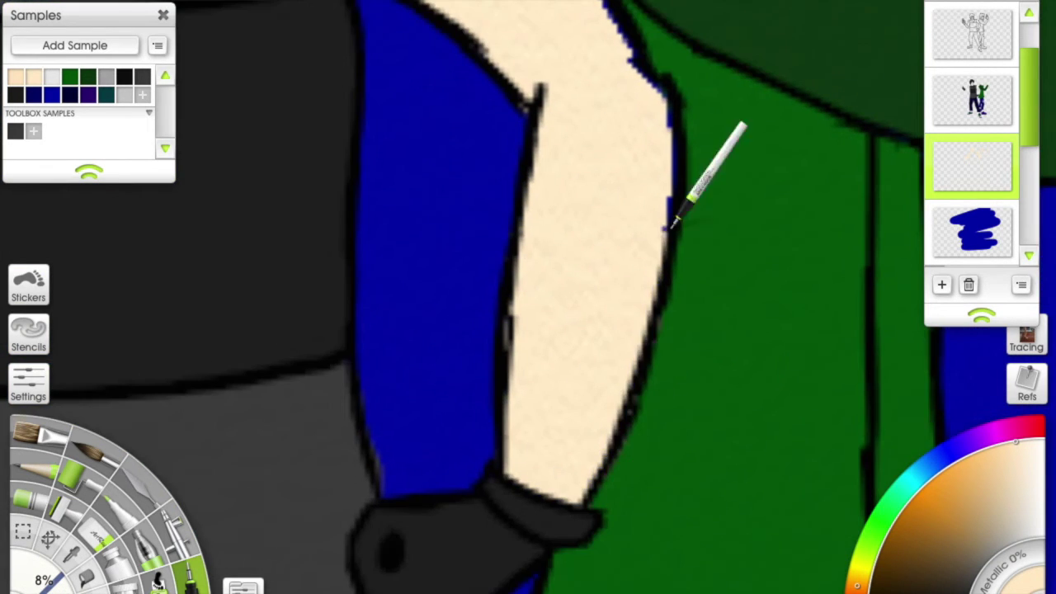
pyautogui.scroll(3, 589, 71)
pyautogui.scroll(-5, 588, 71)
pyautogui.scroll(3, 692, 234)
pyautogui.scroll(-5, 692, 233)
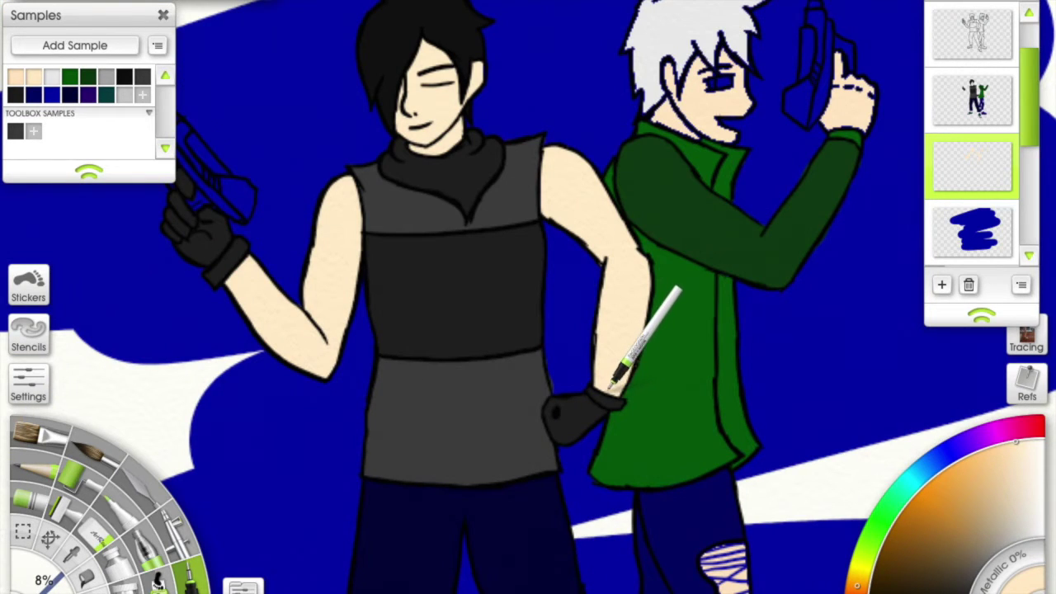
# Paint over the blue gaps in the second character's face and neck with light skin tone.
pyautogui.scroll(-2, 623, 381)
pyautogui.scroll(6, 636, 177)
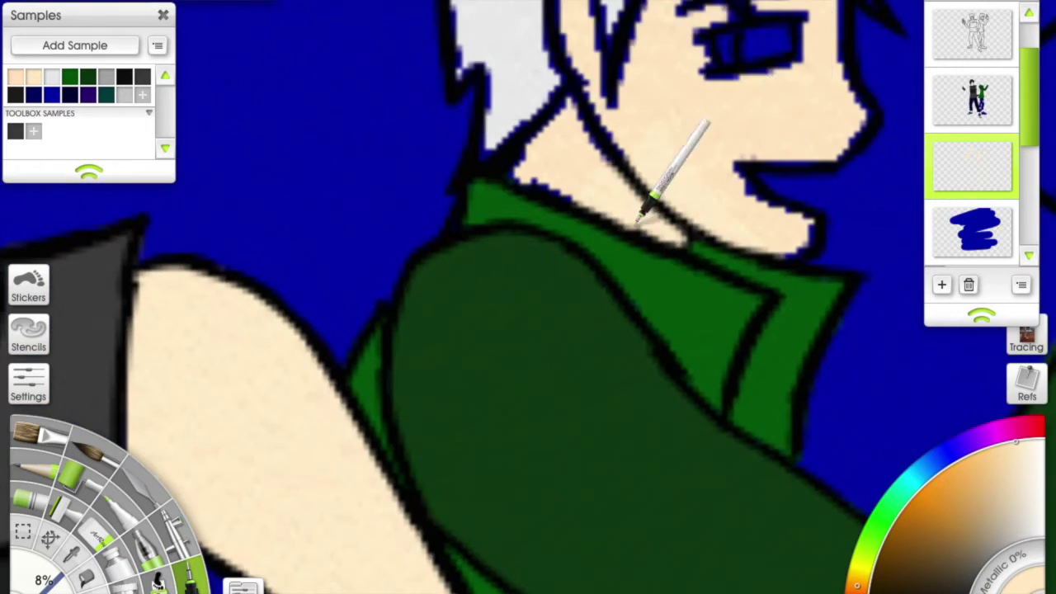
pyautogui.scroll(-2, 623, 128)
pyautogui.moveTo(710, 140)
pyautogui.mouseDown()
pyautogui.moveTo(777, 153)
pyautogui.moveTo(836, 224)
pyautogui.moveTo(870, 240)
pyautogui.mouseUp()
# Paint over the blue gaps around the second character's raised hand and wrist with light skin tone.
pyautogui.scroll(-2, 747, 236)
pyautogui.scroll(2, 695, 177)
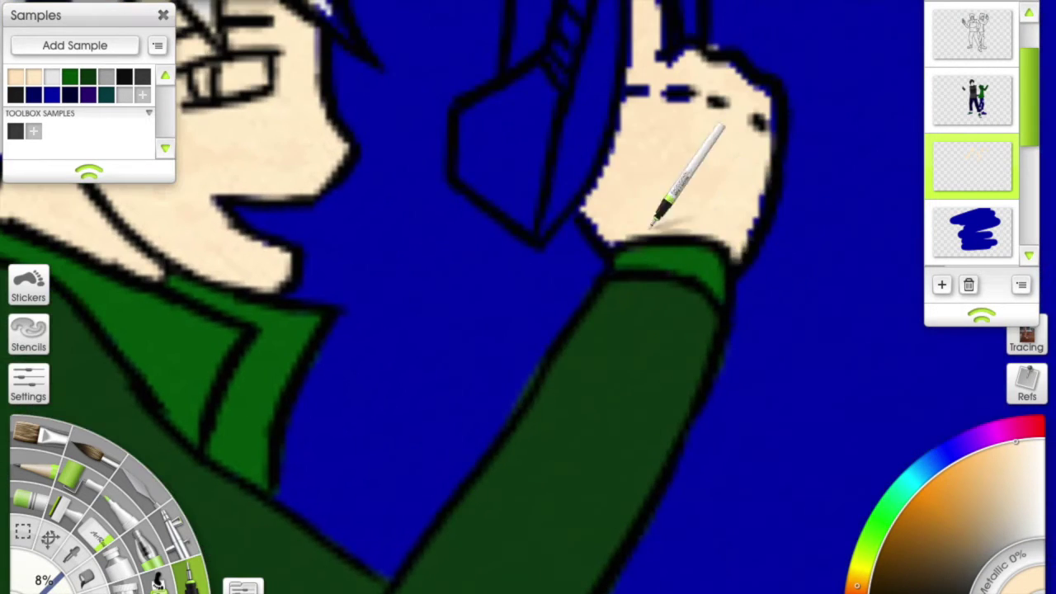
pyautogui.scroll(2, 680, 171)
pyautogui.scroll(-5, 780, 94)
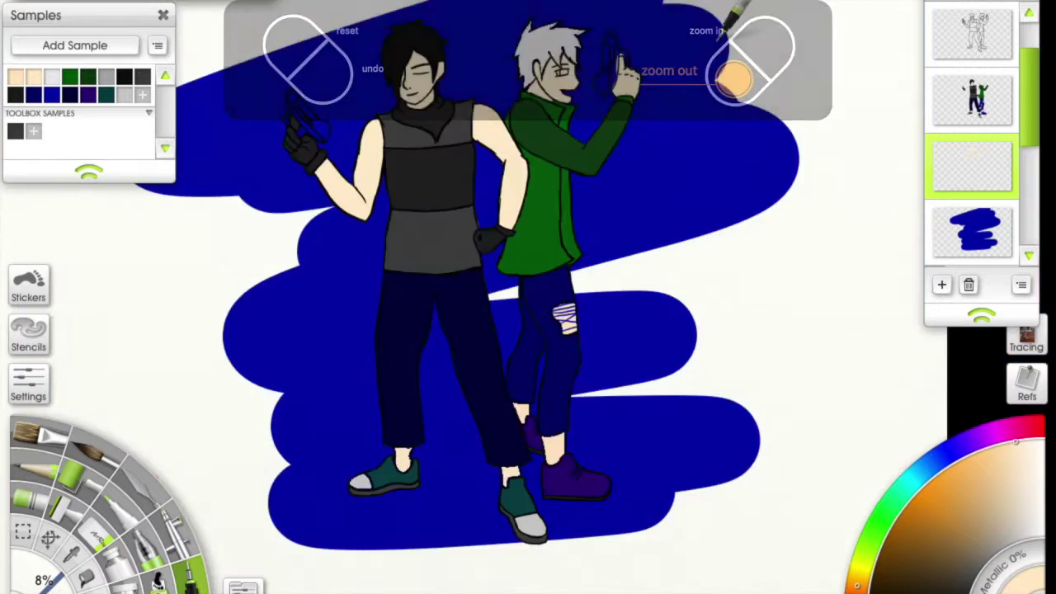
# Cover the blue gaps around both characters' ankles with light skin tone and those in the first character's toe caps with light grey.
pyautogui.scroll(5, 730, 66)
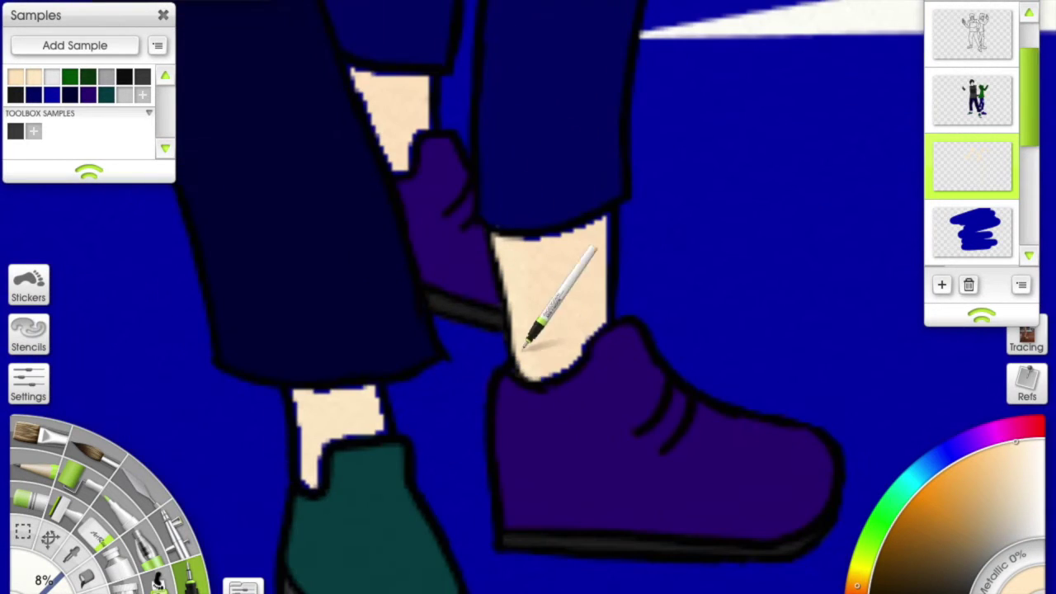
pyautogui.moveTo(407, 132); pyautogui.dragTo(467, 371)
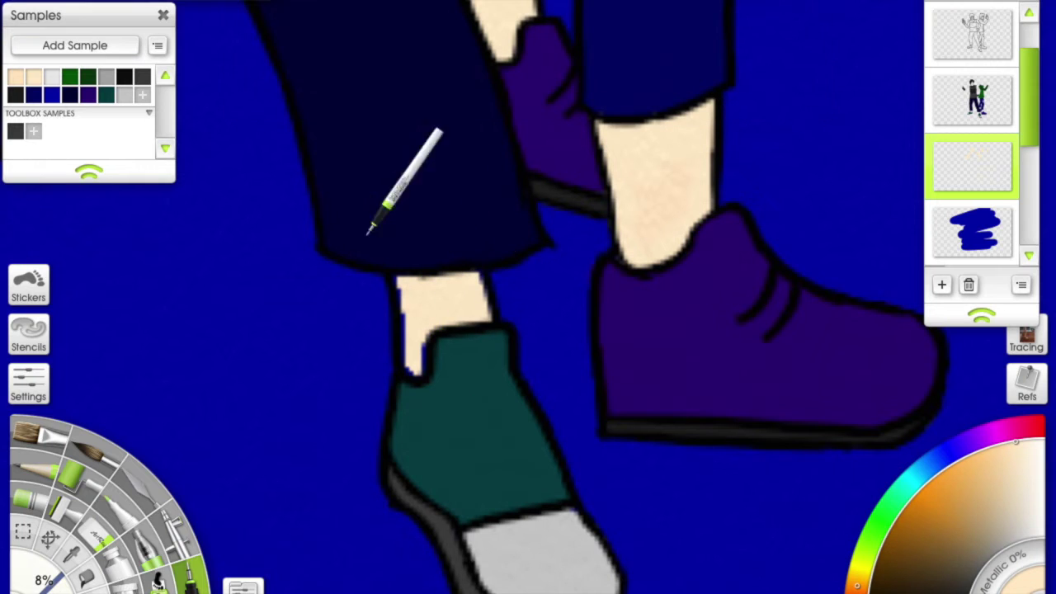
pyautogui.scroll(-3, 404, 279)
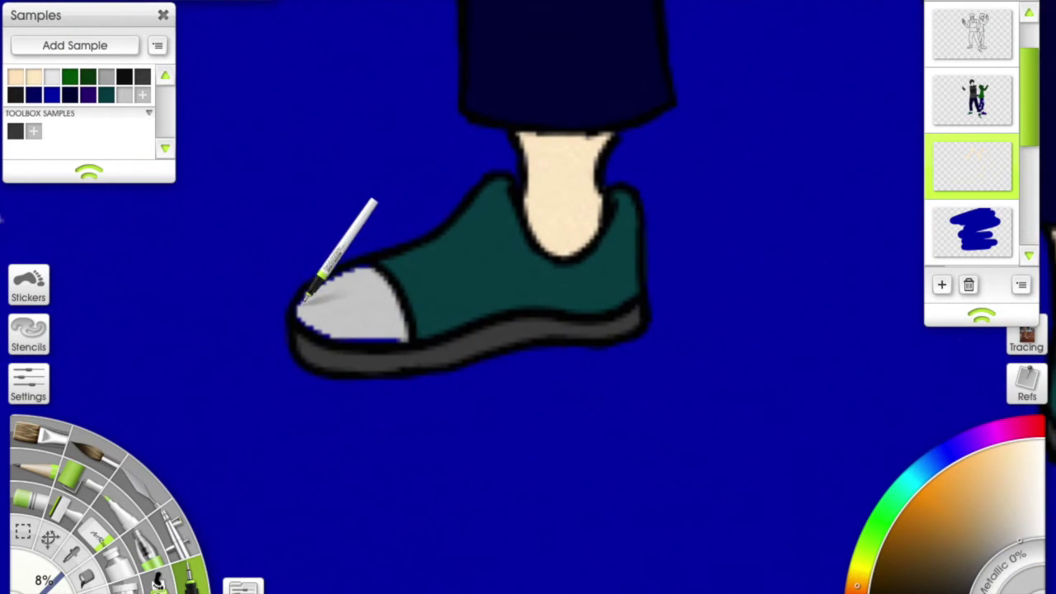
pyautogui.scroll(-5, 294, 288)
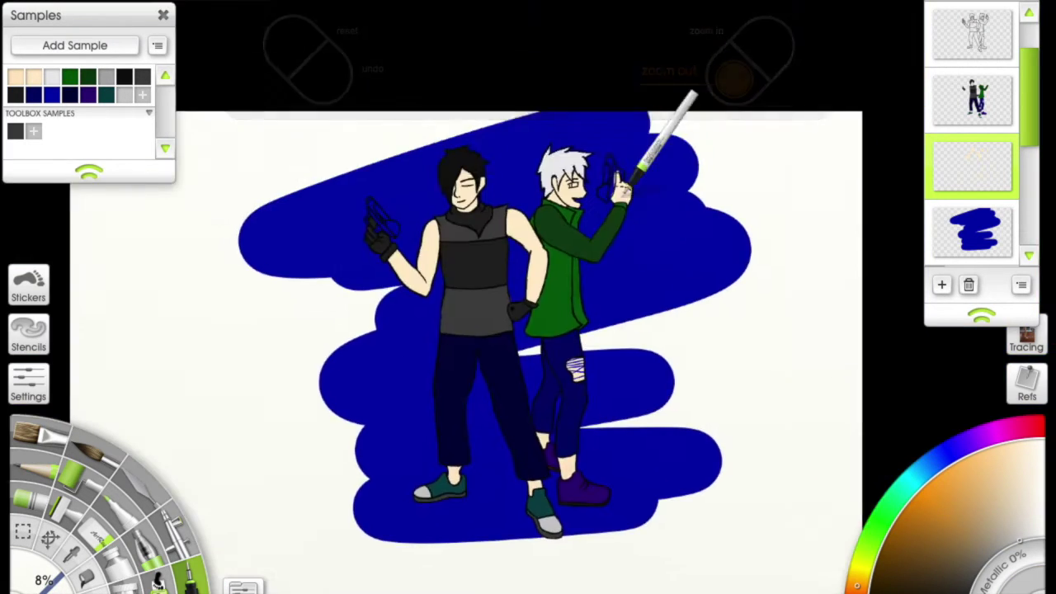
# Paint over the blue gaps in the second character's hair with light grey on the colour layer, using a 3% pen size.
pyautogui.scroll(8, 660, 118)
pyautogui.scroll(5, 528, 248)
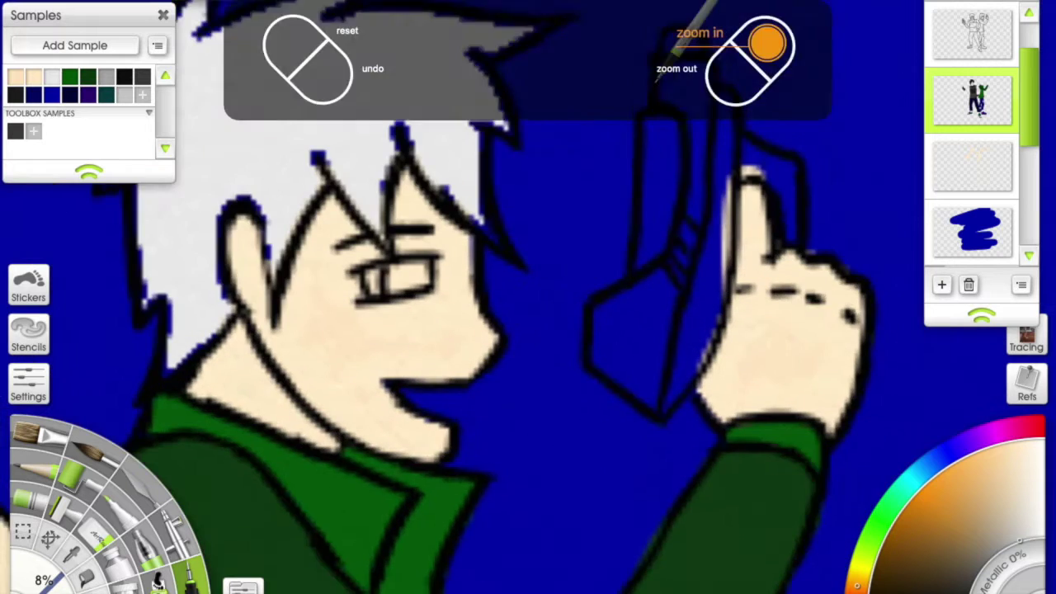
pyautogui.rightClick(629, 318)
pyautogui.click(443, 257)
pyautogui.scroll(3, 341, 52)
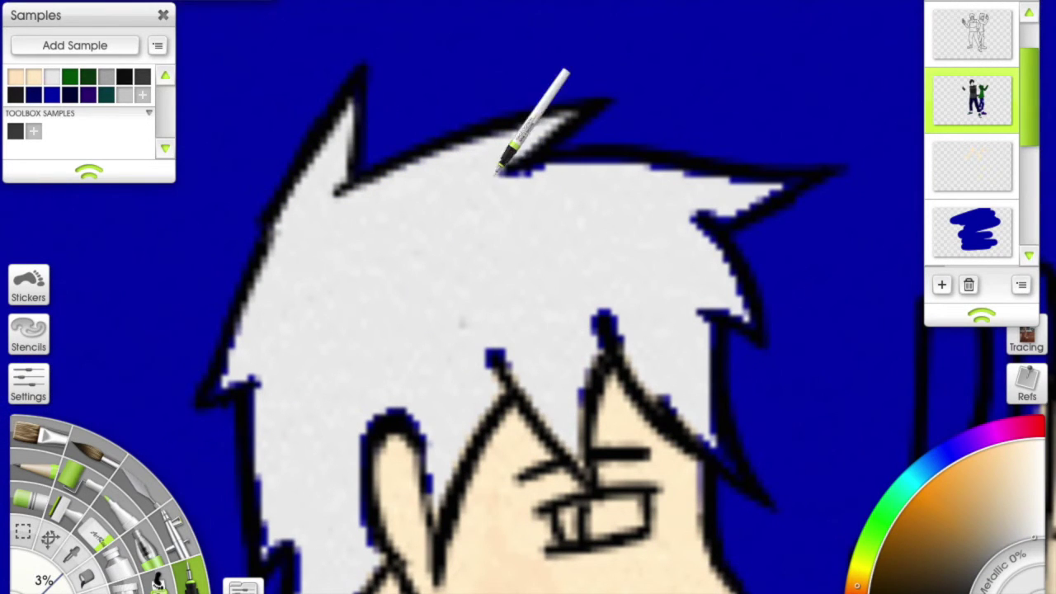
pyautogui.scroll(-2, 626, 231)
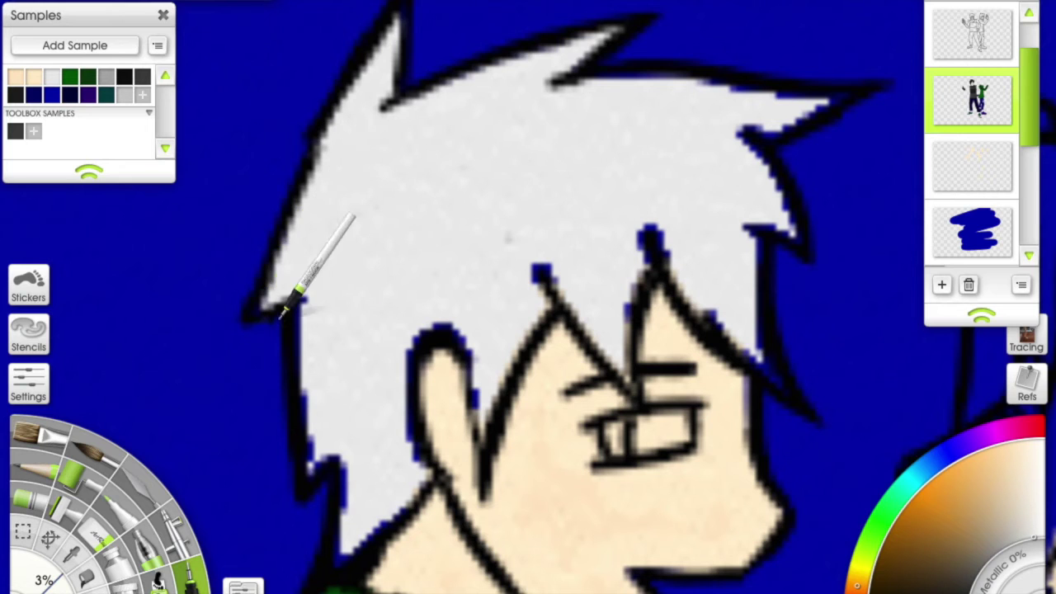
pyautogui.scroll(-2, 281, 304)
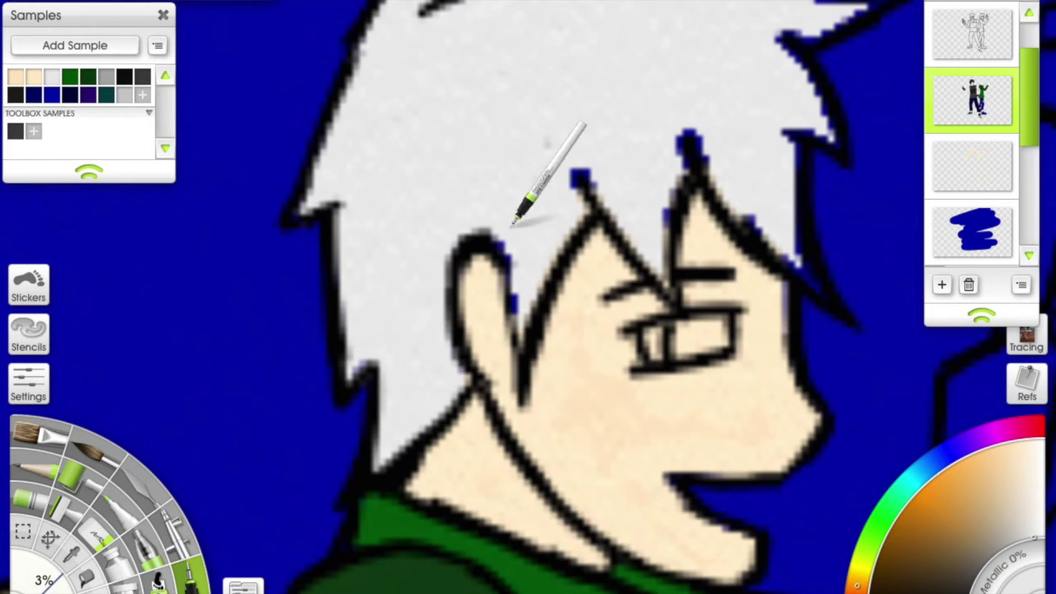
pyautogui.hscroll(2, 598, 142)
pyautogui.hscroll(1, 530, 192)
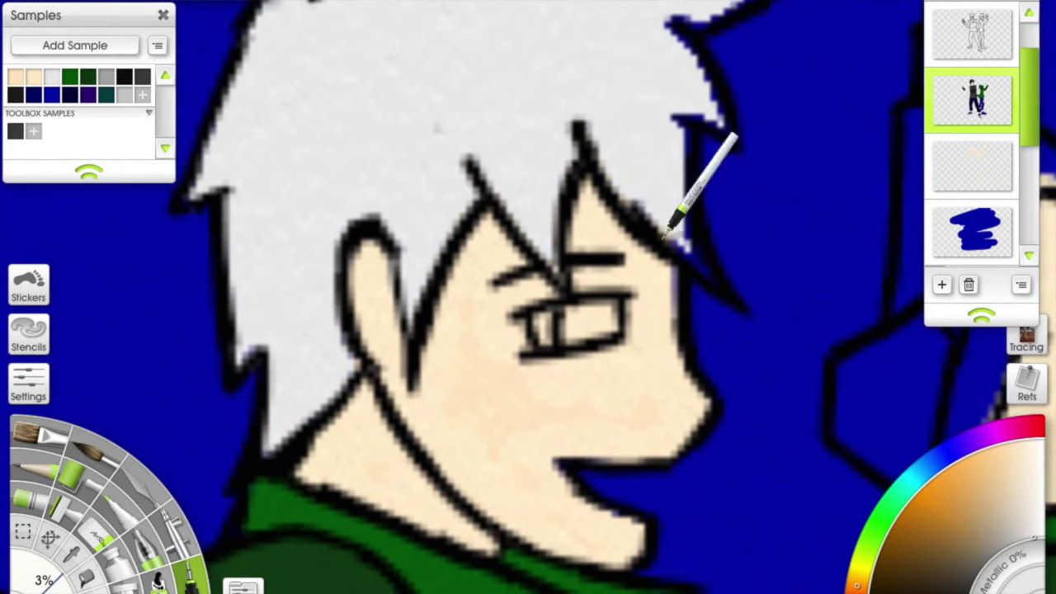
pyautogui.scroll(2, 687, 176)
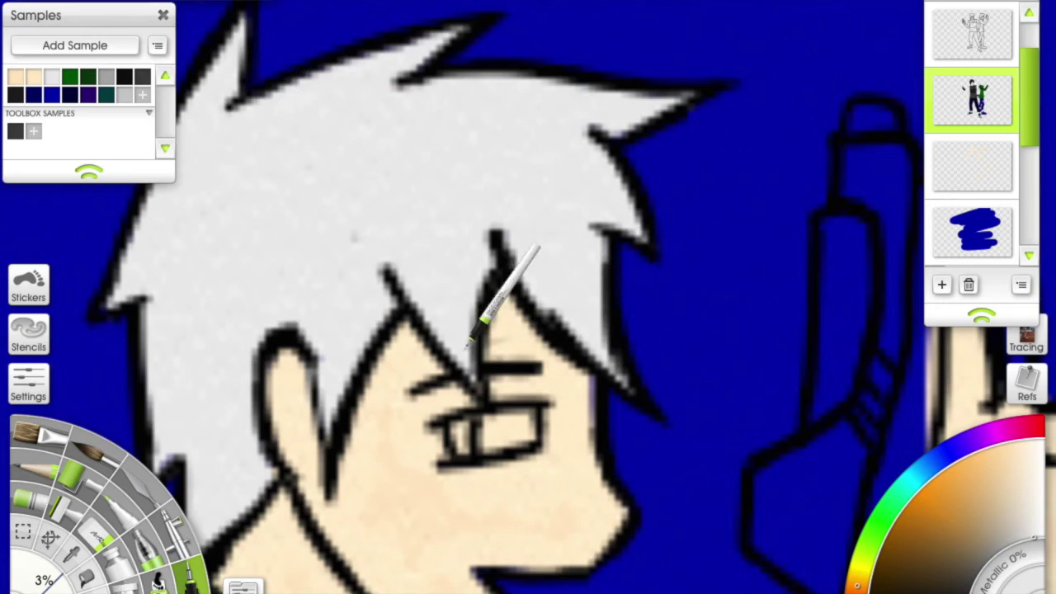
pyautogui.hscroll(-2, 323, 408)
# Paint the second character's iris bright green and the rest of the eye white.
pyautogui.scroll(-5, 528, 297)
pyautogui.scroll(5, 632, 278)
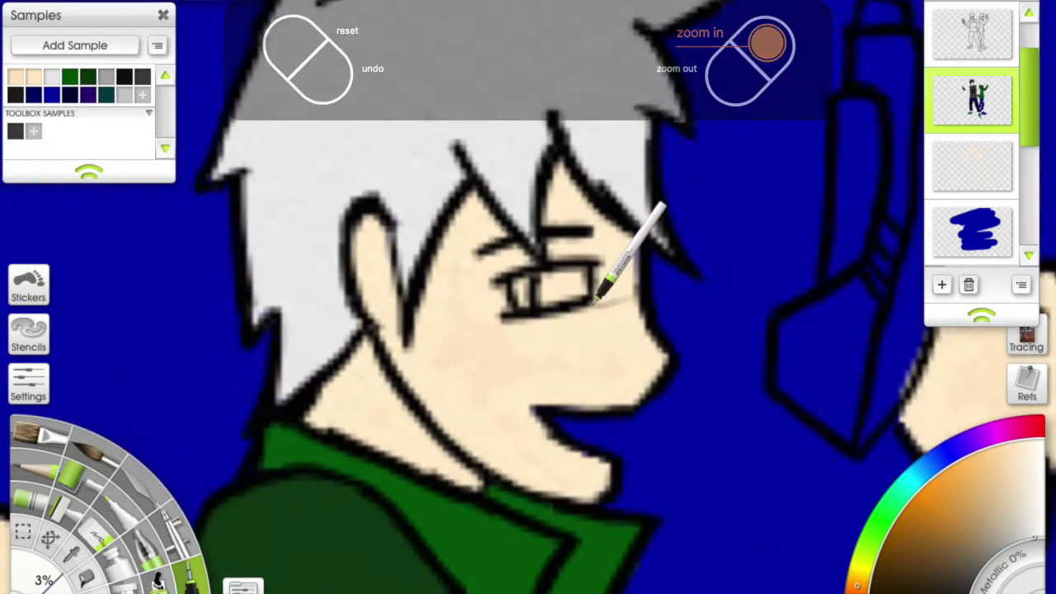
pyautogui.click(874, 540)
pyautogui.moveTo(582, 213); pyautogui.dragTo(559, 216)
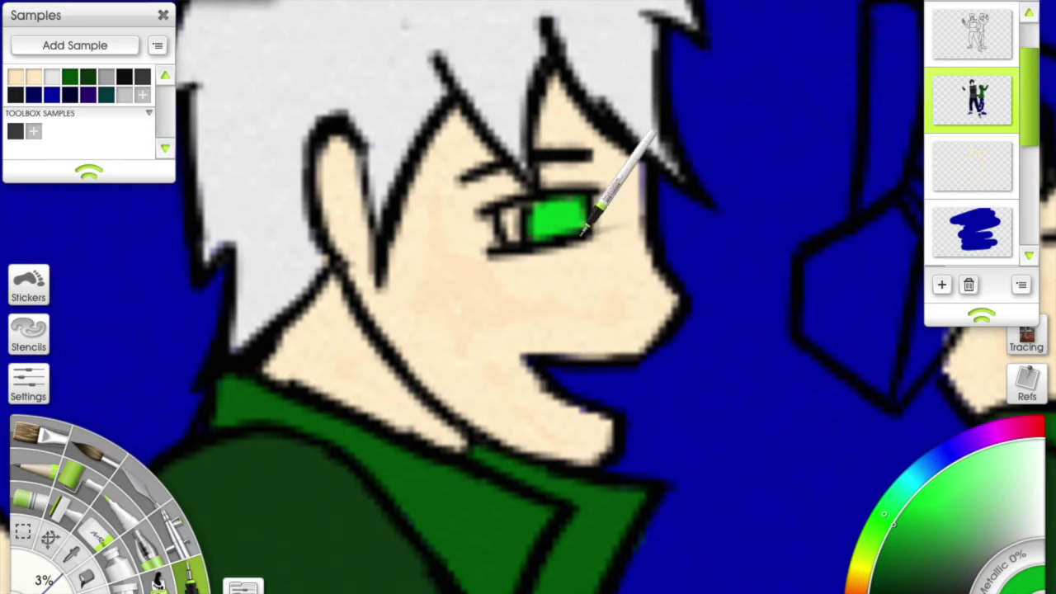
pyautogui.moveTo(528, 213); pyautogui.dragTo(515, 233)
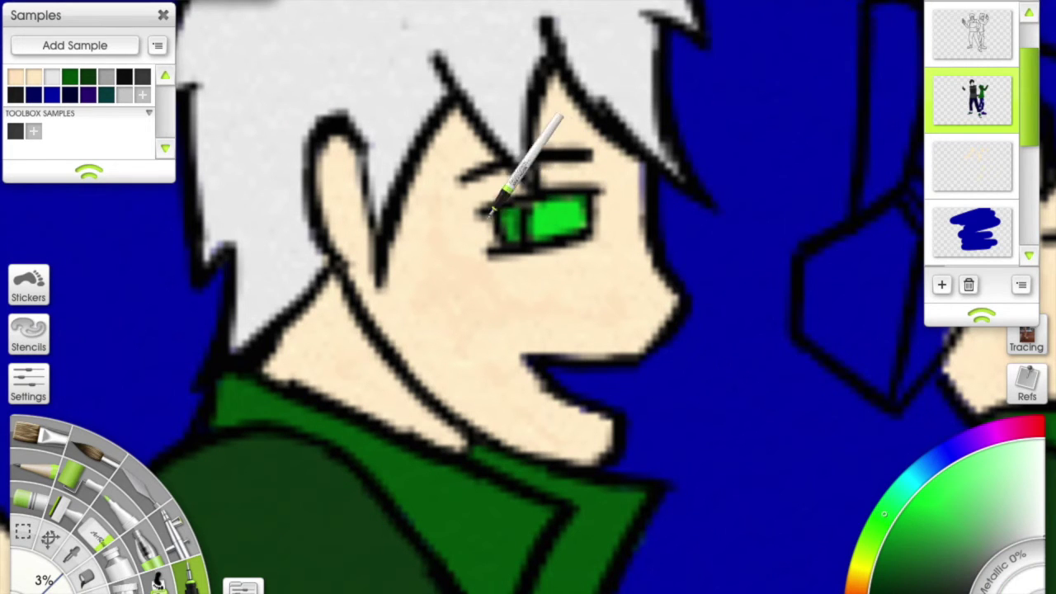
pyautogui.scroll(-3, 652, 178)
pyautogui.scroll(3, 578, 207)
pyautogui.hotkey('ctrl', 'z')
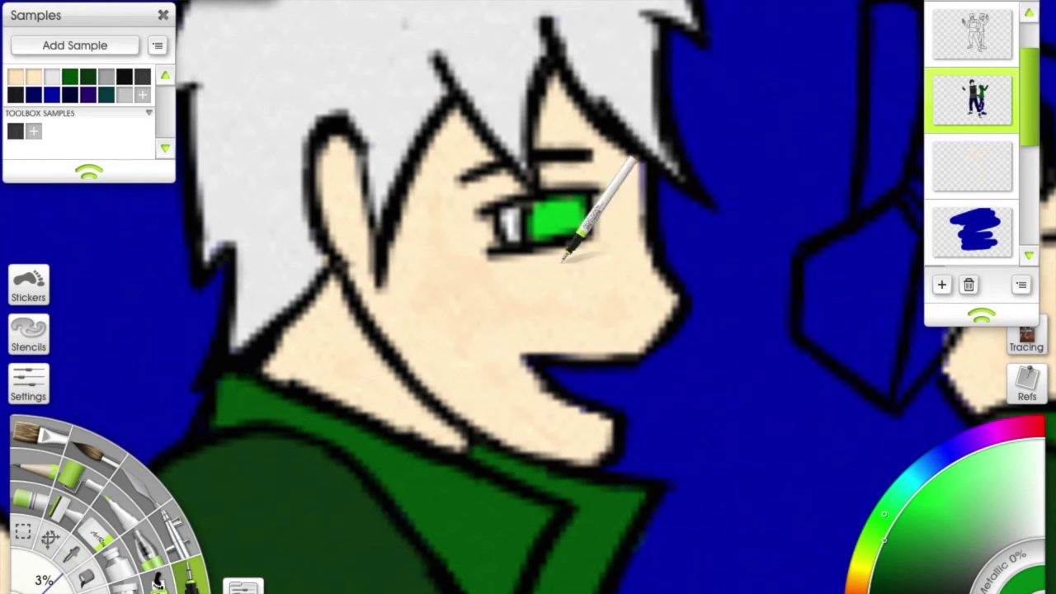
# Shade part of the second character's iris darker green and add a small white highlight.
pyautogui.scroll(-3, 545, 198)
pyautogui.scroll(3, 544, 197)
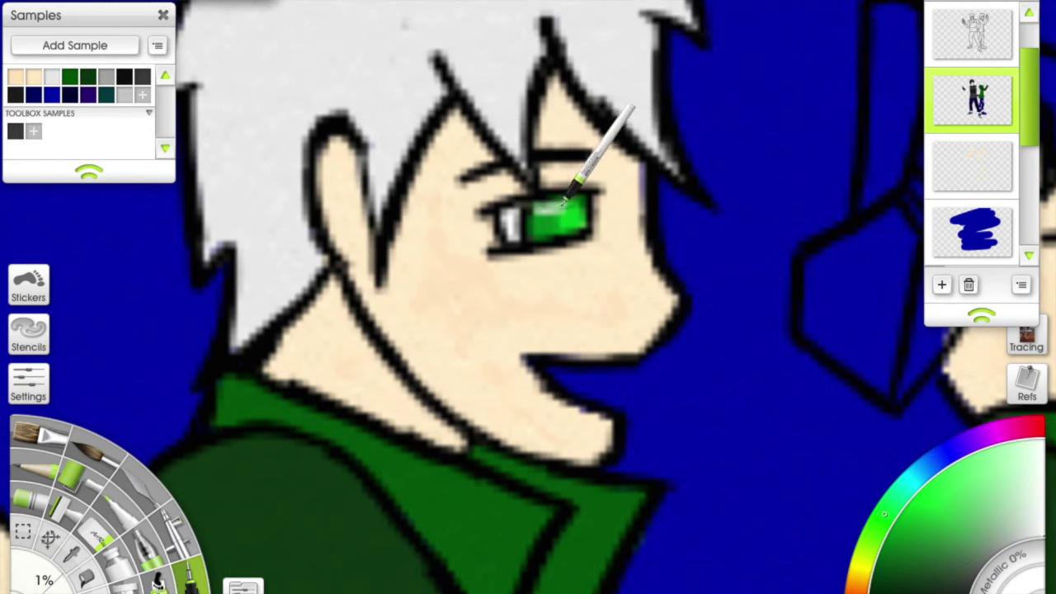
pyautogui.hotkey('ctrl', 'z')
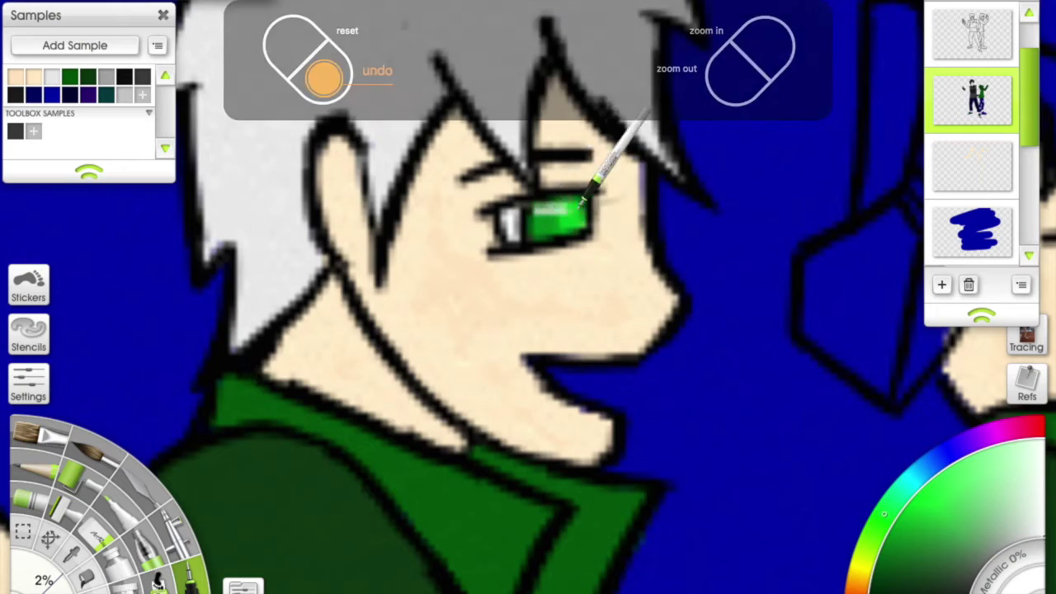
pyautogui.scroll(1, 583, 216)
pyautogui.scroll(-4, 582, 216)
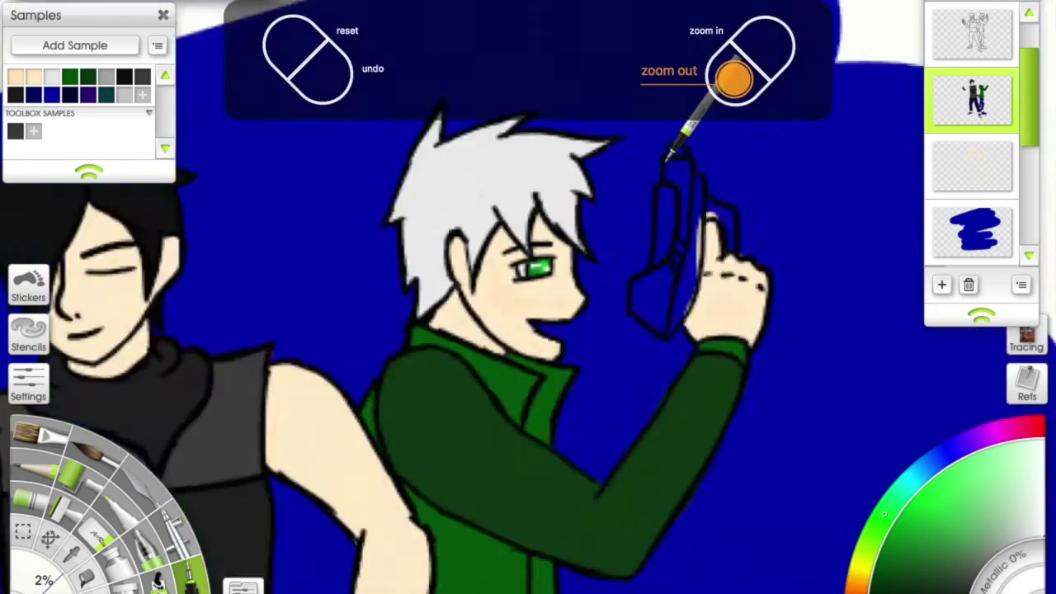
pyautogui.scroll(4, 601, 154)
pyautogui.scroll(-1, 597, 184)
pyautogui.scroll(-4, 597, 183)
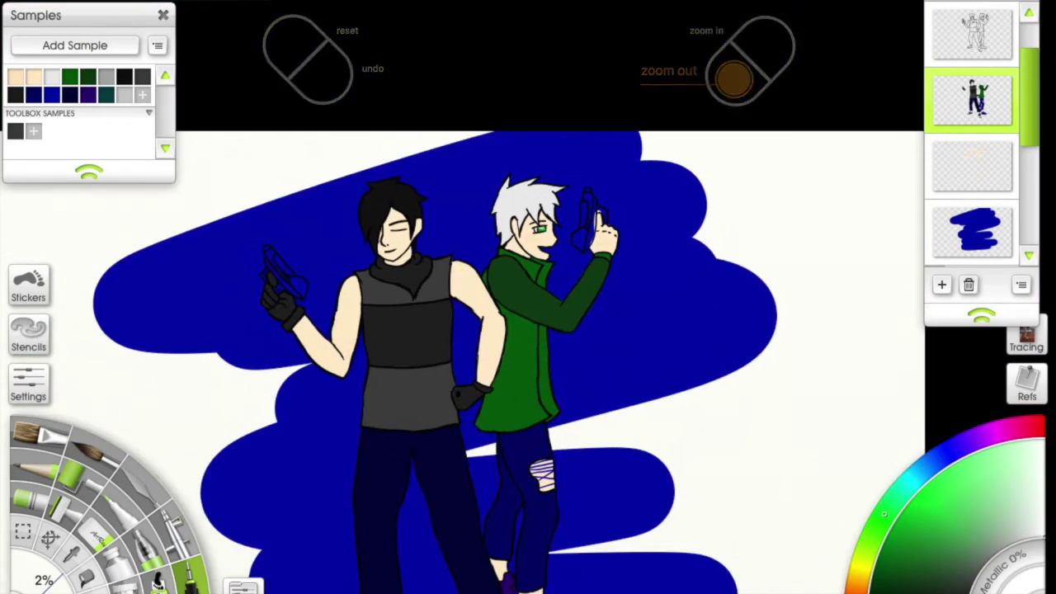
# Fill the main body of the second character's gun with red and save that red as a colour sample.
pyautogui.scroll(1, 578, 206)
pyautogui.scroll(4, 528, 297)
pyautogui.scroll(-4, 500, 448)
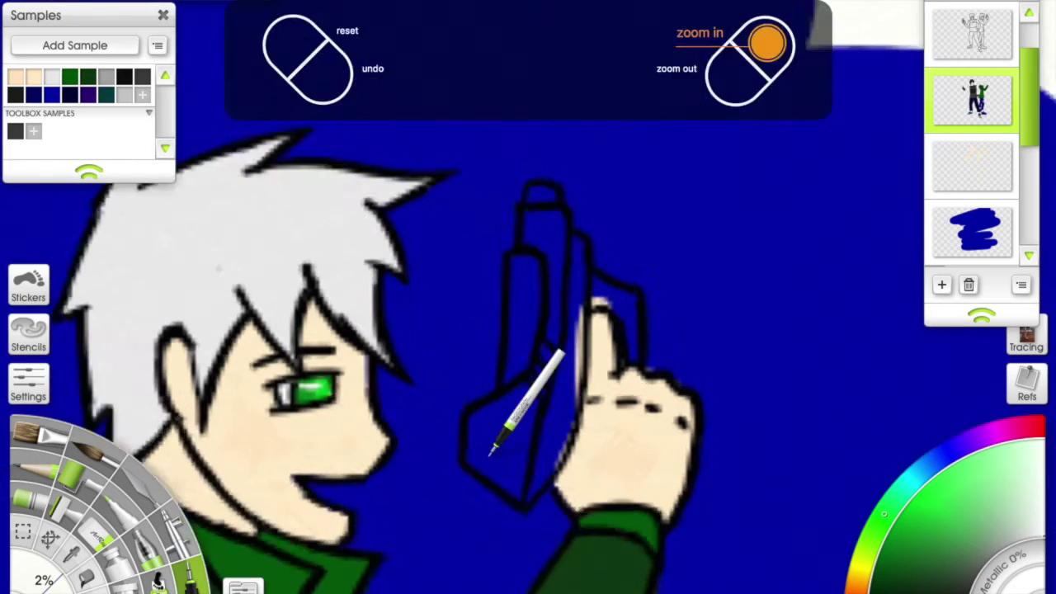
pyautogui.scroll(2, 511, 282)
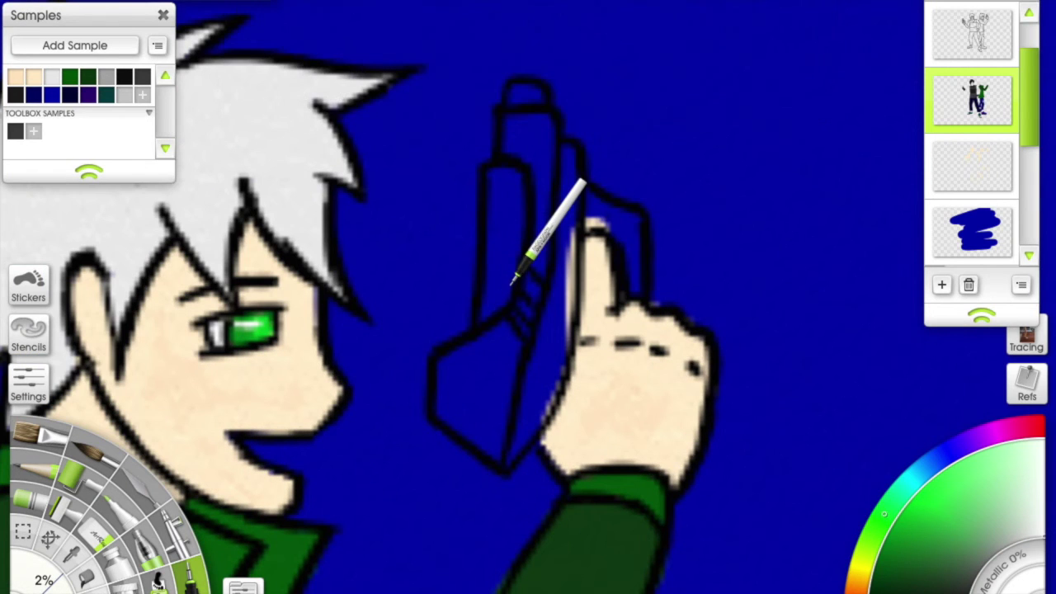
pyautogui.click(872, 544)
pyautogui.click(474, 388)
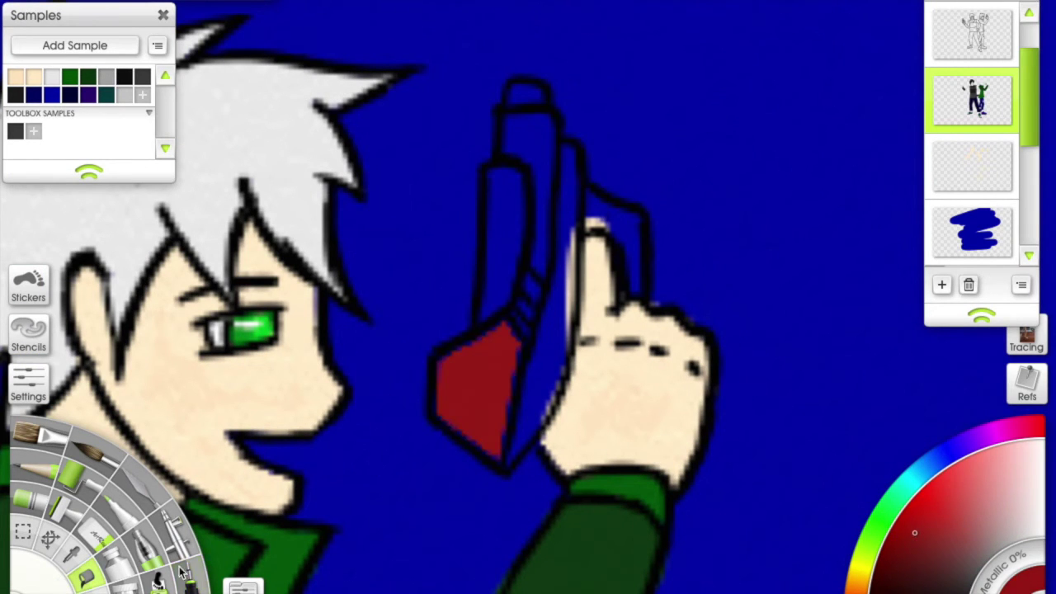
pyautogui.moveTo(530, 330)
pyautogui.mouseDown()
pyautogui.moveTo(547, 220)
pyautogui.moveTo(509, 117)
pyautogui.moveTo(527, 141)
pyautogui.mouseUp()
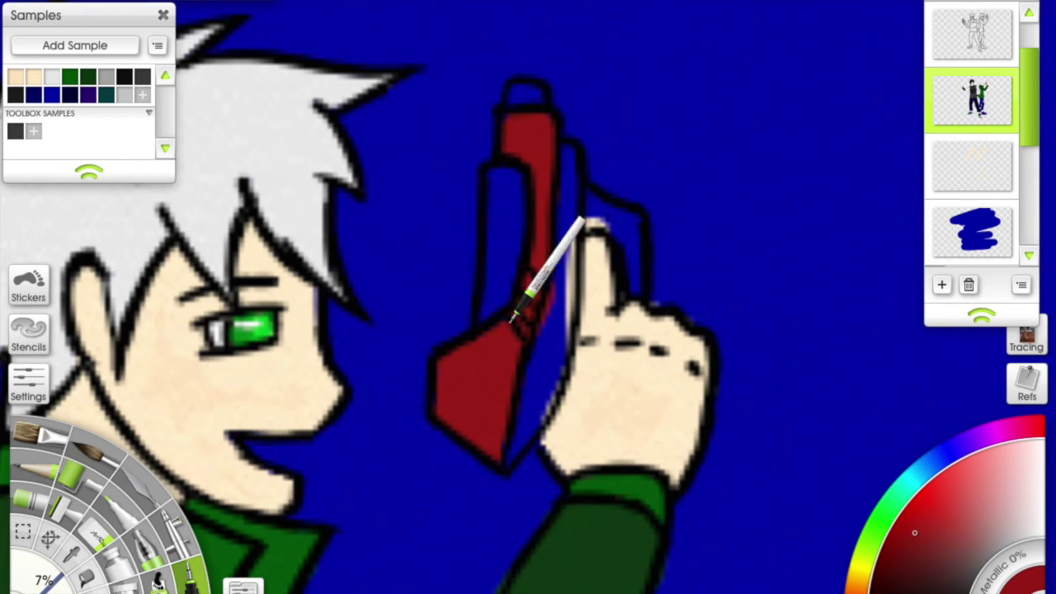
pyautogui.click(142, 95)
# Fill the side strip of the second character's gun with darker red and its trigger guard with very dark red, saving the darkest shade as a sample.
pyautogui.hotkey('ctrl', 'z')
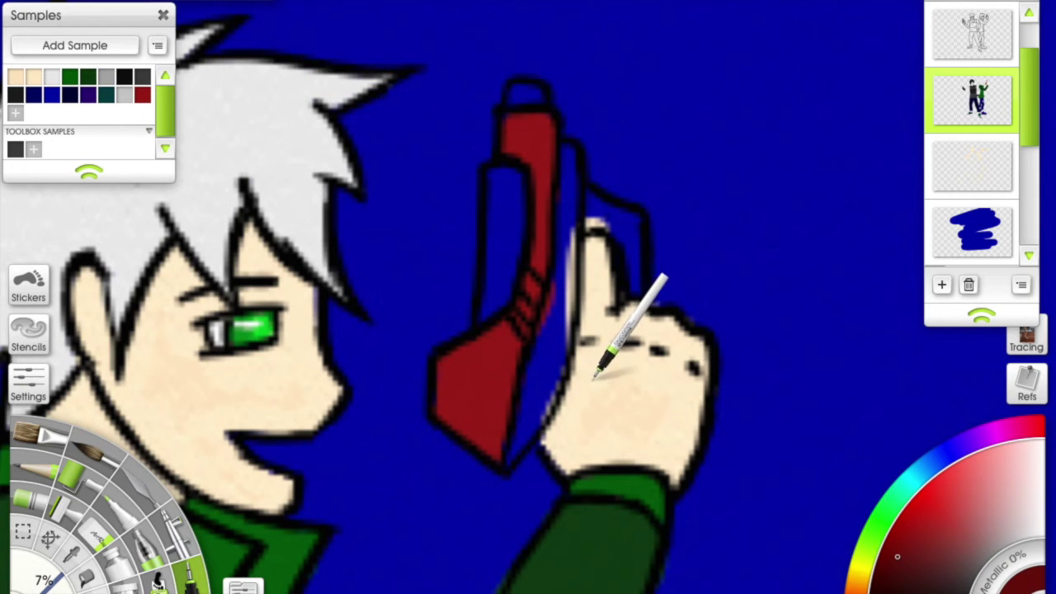
pyautogui.hotkey('ctrl', 'y')
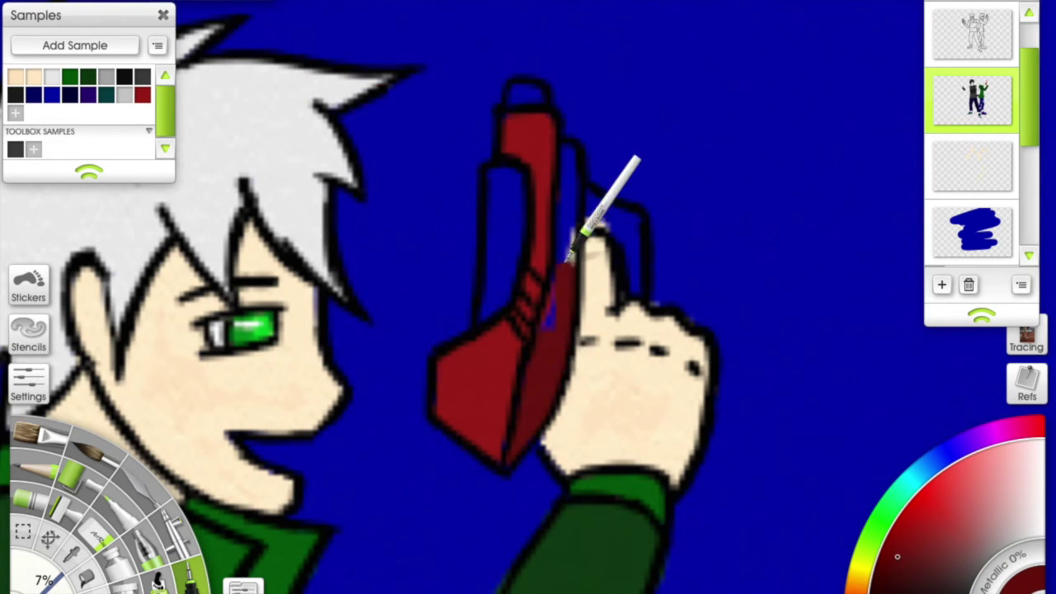
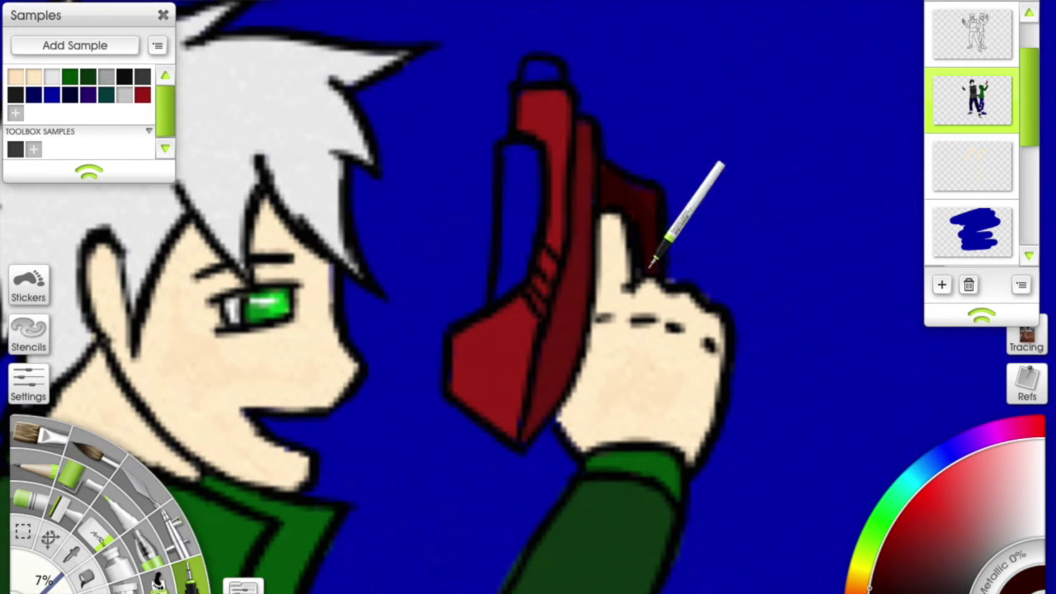
pyautogui.keyDown('alt'); pyautogui.click(502, 186); pyautogui.keyUp('alt')
pyautogui.hotkey('ctrl', '+')
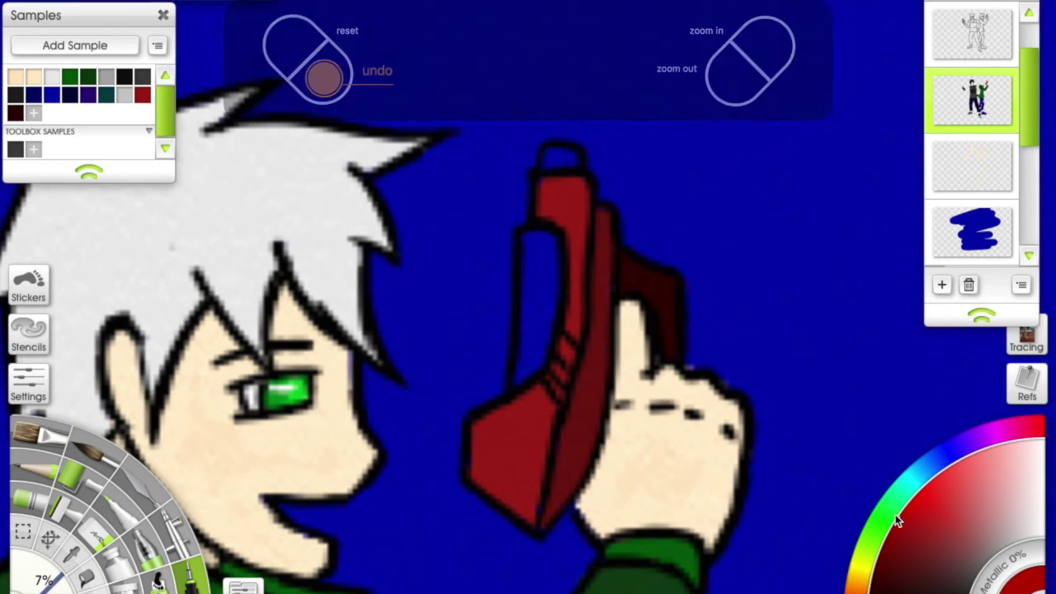
# Paint the tip of the second character's gun bright red and its long front panel light blue.
pyautogui.hotkey('ctrl', 'z')
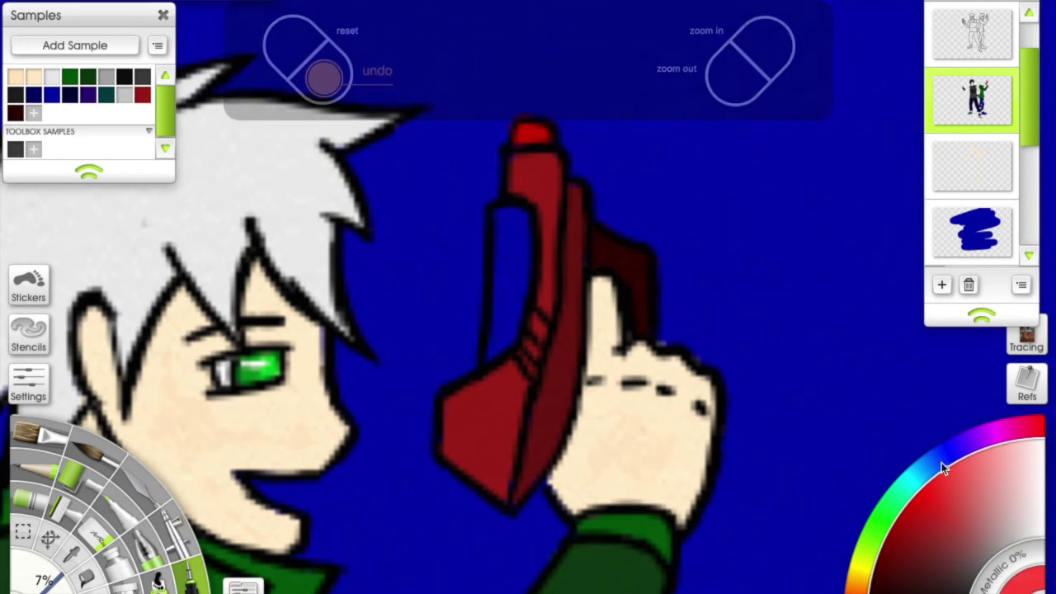
pyautogui.moveTo(504, 156)
pyautogui.mouseDown()
pyautogui.moveTo(500, 251)
pyautogui.moveTo(502, 207)
pyautogui.mouseUp()
pyautogui.hotkey('ctrl', 'z')
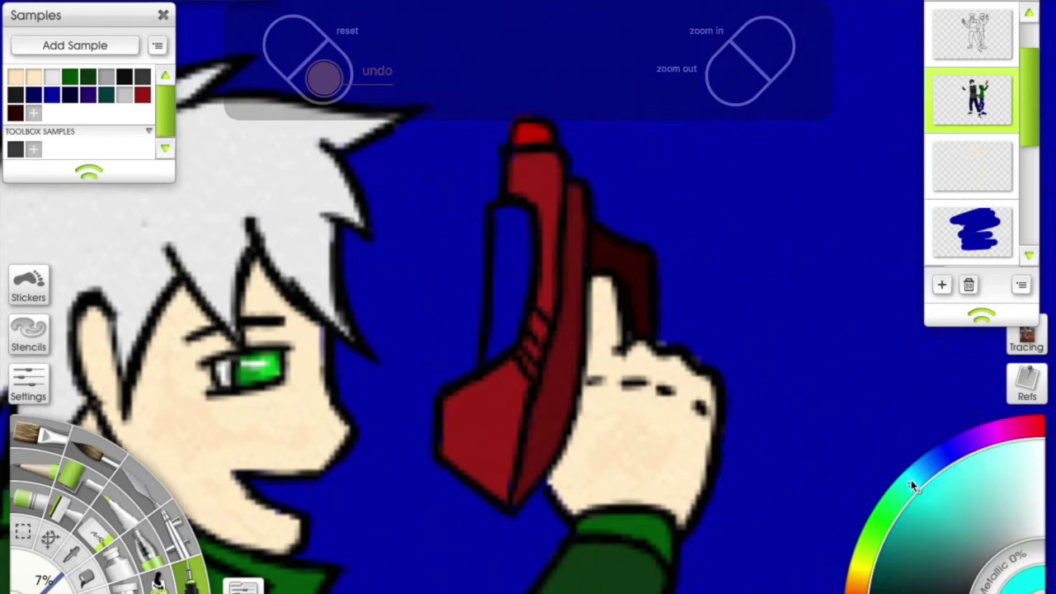
pyautogui.click(945, 478)
pyautogui.moveTo(503, 318)
pyautogui.mouseDown()
pyautogui.moveTo(516, 236)
pyautogui.moveTo(540, 259)
pyautogui.moveTo(507, 170)
pyautogui.mouseUp()
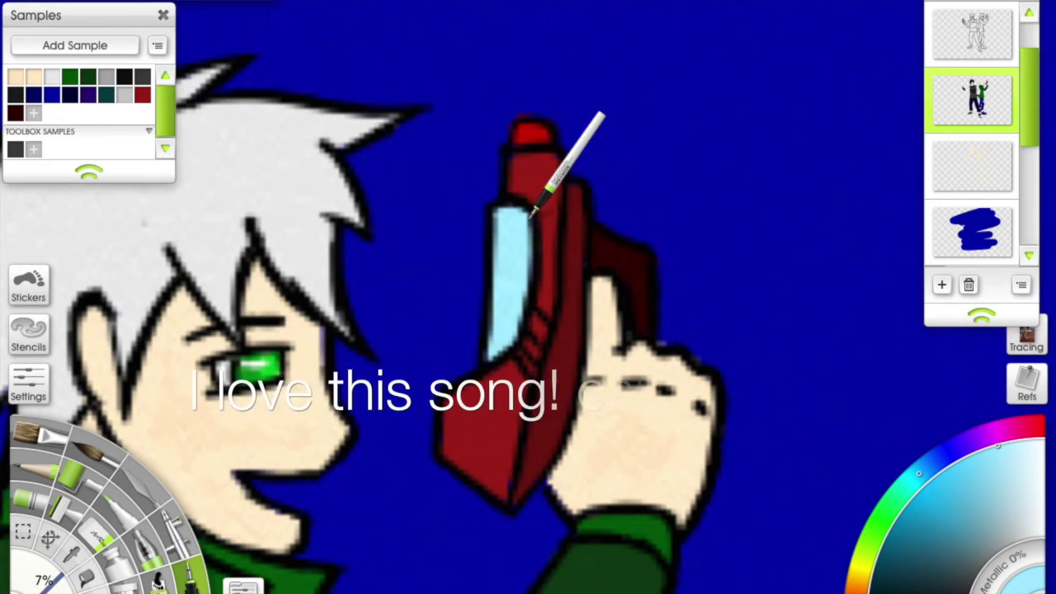
# Fill the long panel of the first character's gun with light blue and its main body with bright purple.
pyautogui.hotkey('ctrl', '-')
pyautogui.hotkey('ctrl', '+')
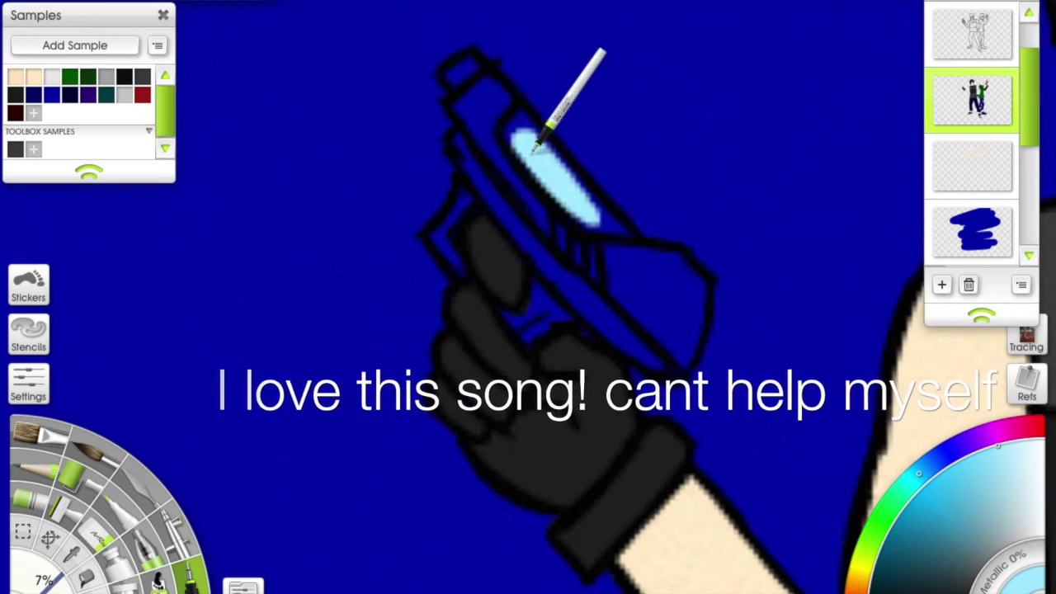
pyautogui.click(964, 444)
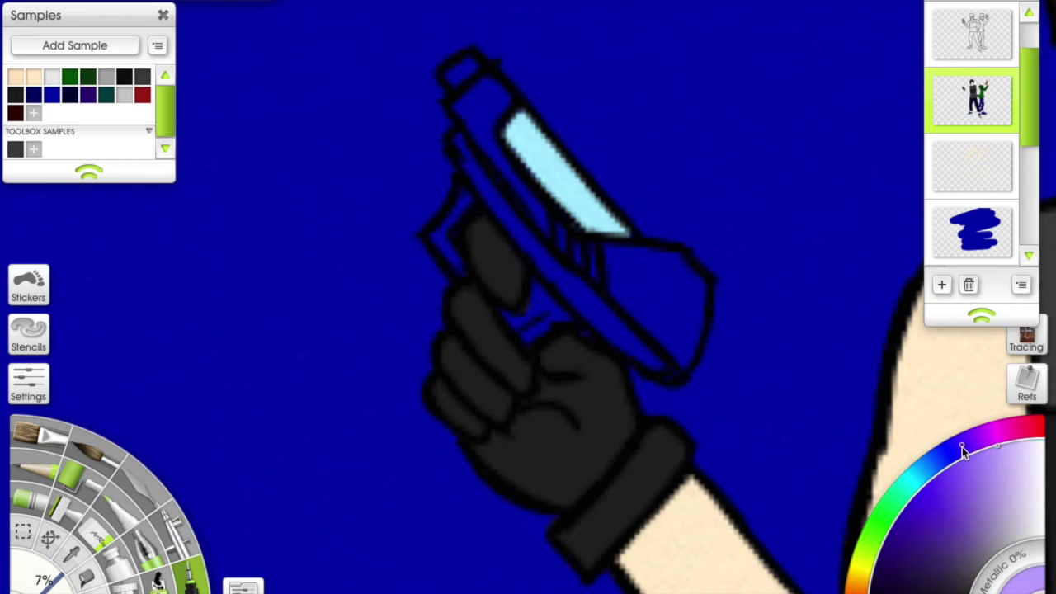
pyautogui.moveTo(499, 128)
pyautogui.mouseDown()
pyautogui.moveTo(507, 172)
pyautogui.moveTo(584, 254)
pyautogui.moveTo(694, 289)
pyautogui.moveTo(647, 289)
pyautogui.moveTo(685, 280)
pyautogui.mouseUp()
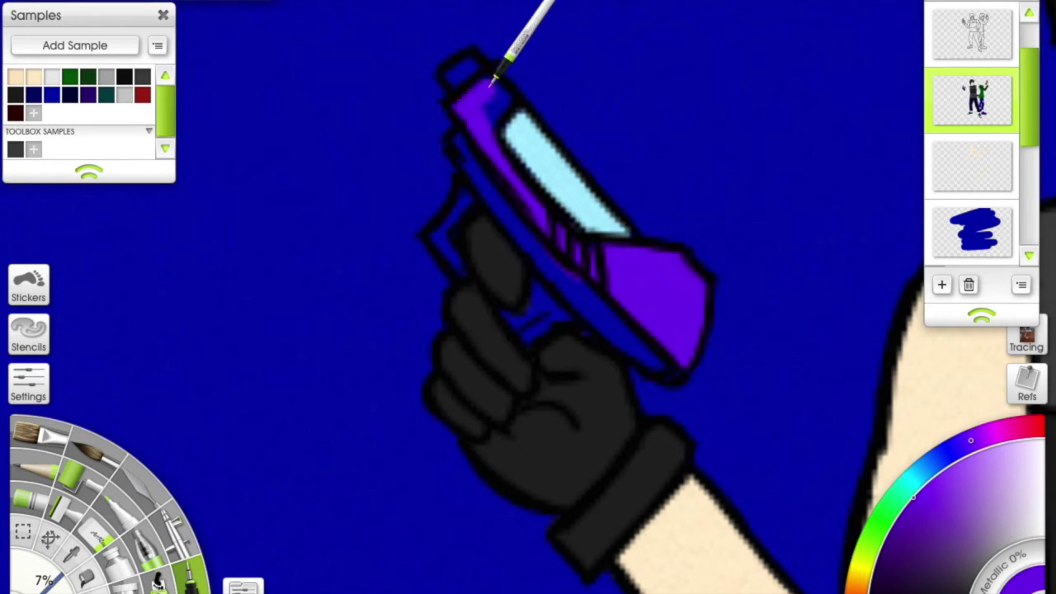
# Fill the side strip of the first character's gun with darker purple and its trigger guard with very dark purple.
pyautogui.click(907, 510)
pyautogui.moveTo(651, 338); pyautogui.dragTo(518, 216)
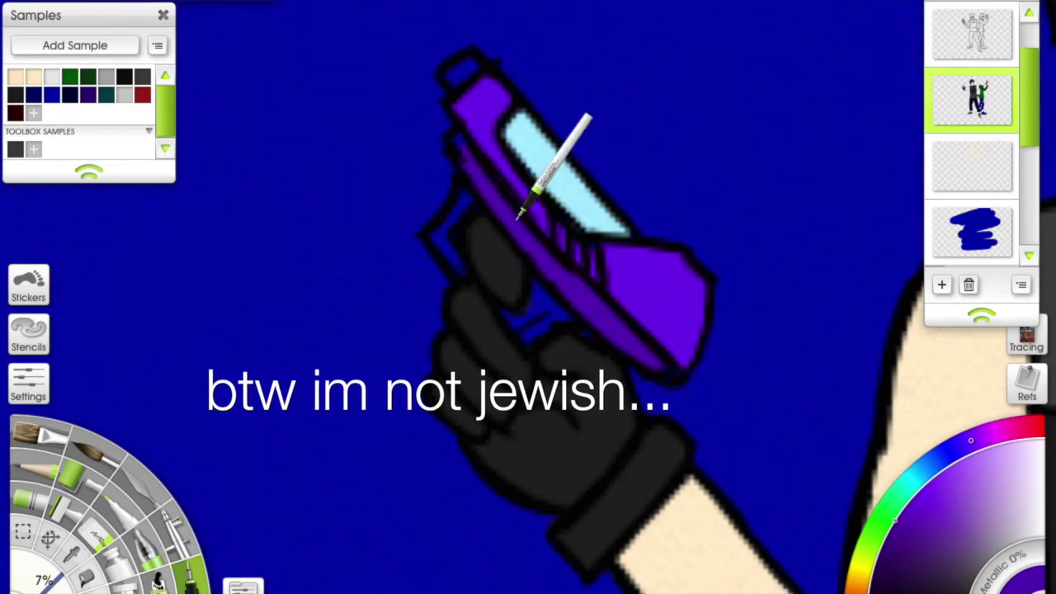
pyautogui.hotkey('ctrl', 'z')
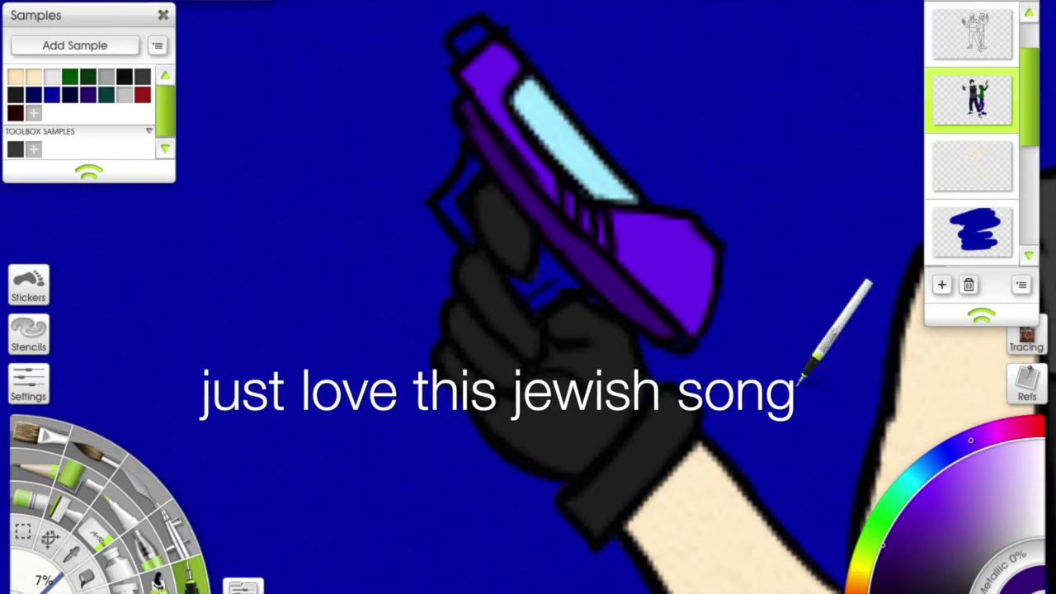
pyautogui.hotkey('ctrl', 'y')
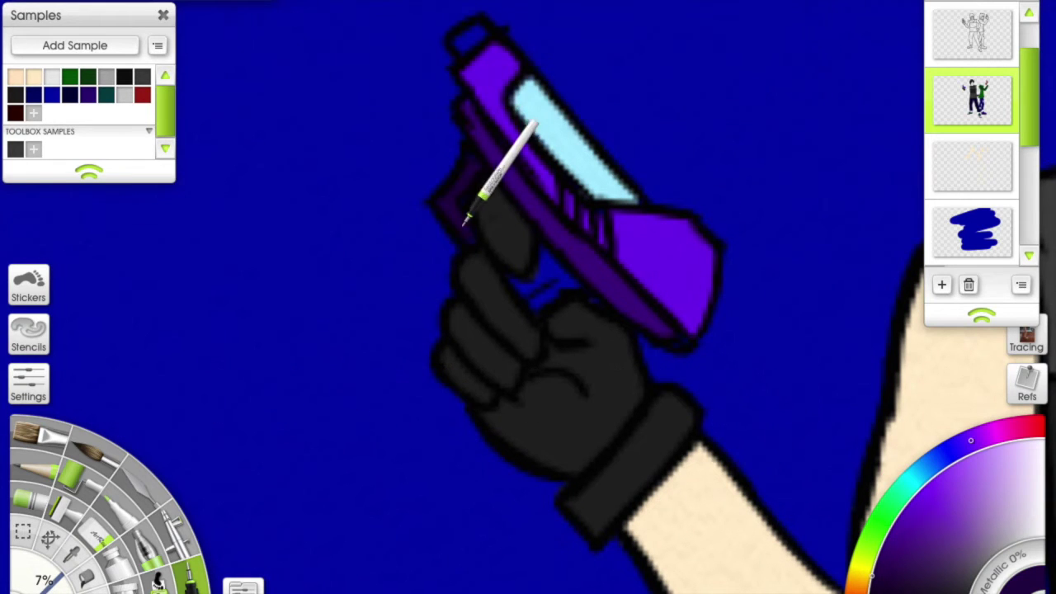
# Fill the remaining gap between the first character's raised glove and gun with dark grey, and the gun's open tip with purple.
pyautogui.hotkey('ctrl', 'z')
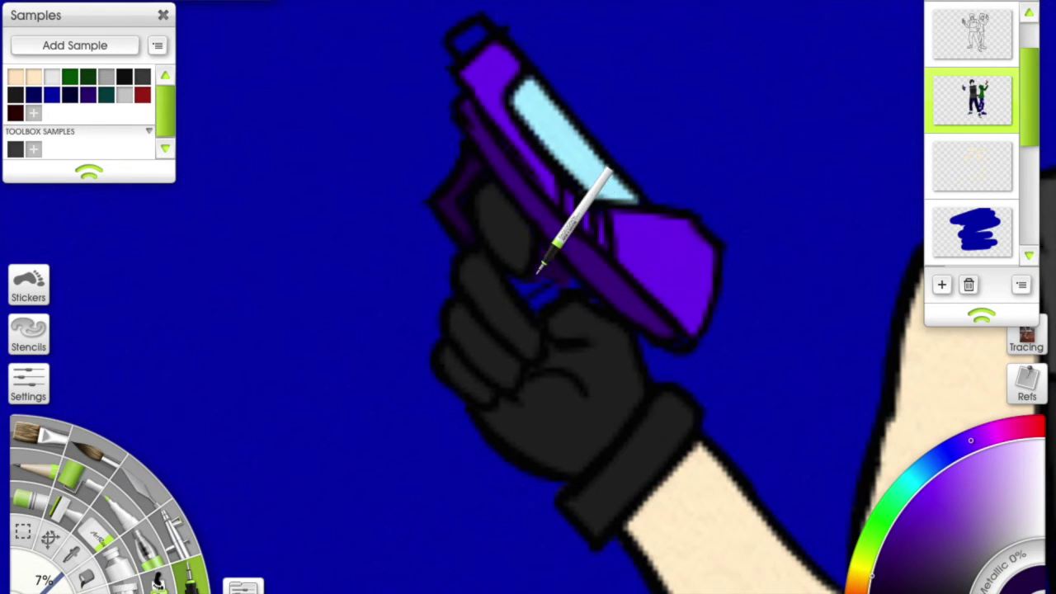
pyautogui.hotkey('ctrl', '-')
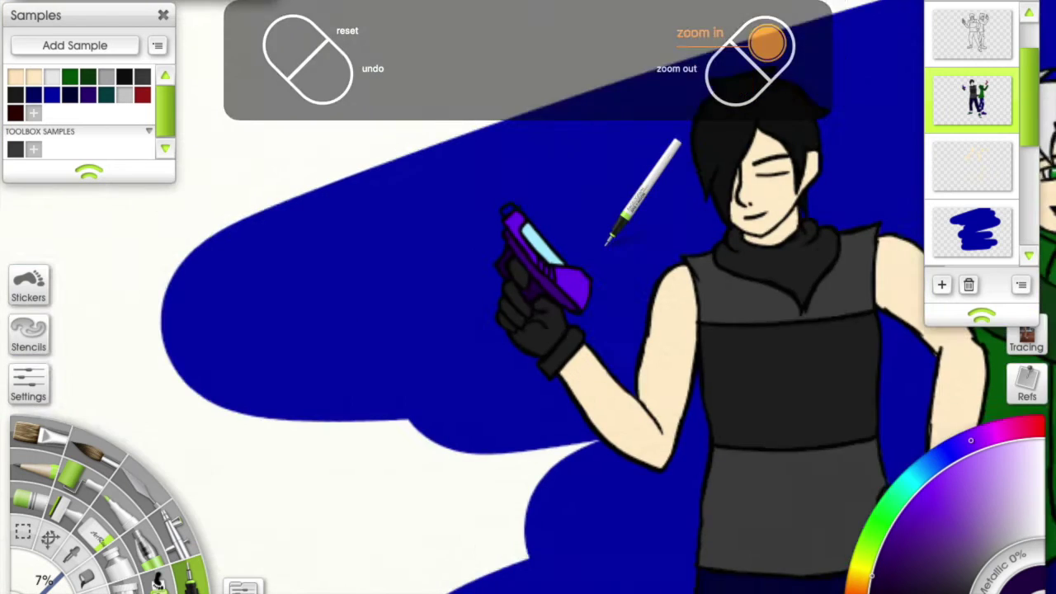
pyautogui.hotkey('ctrl', '=')
pyautogui.moveTo(237, 301); pyautogui.dragTo(452, 285)
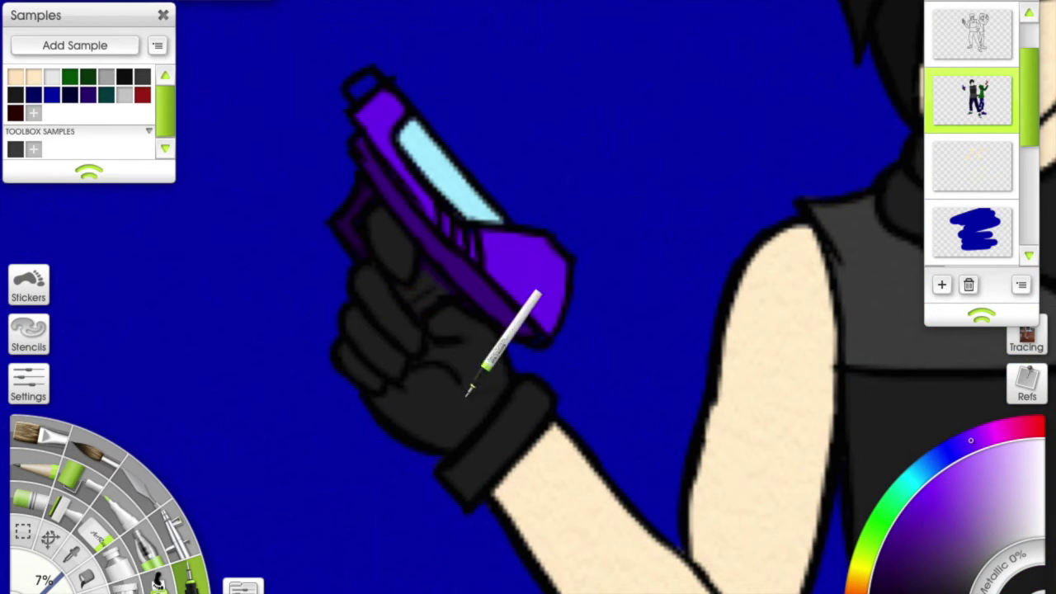
pyautogui.hotkey('ctrl', '-')
pyautogui.hotkey('ctrl', '=')
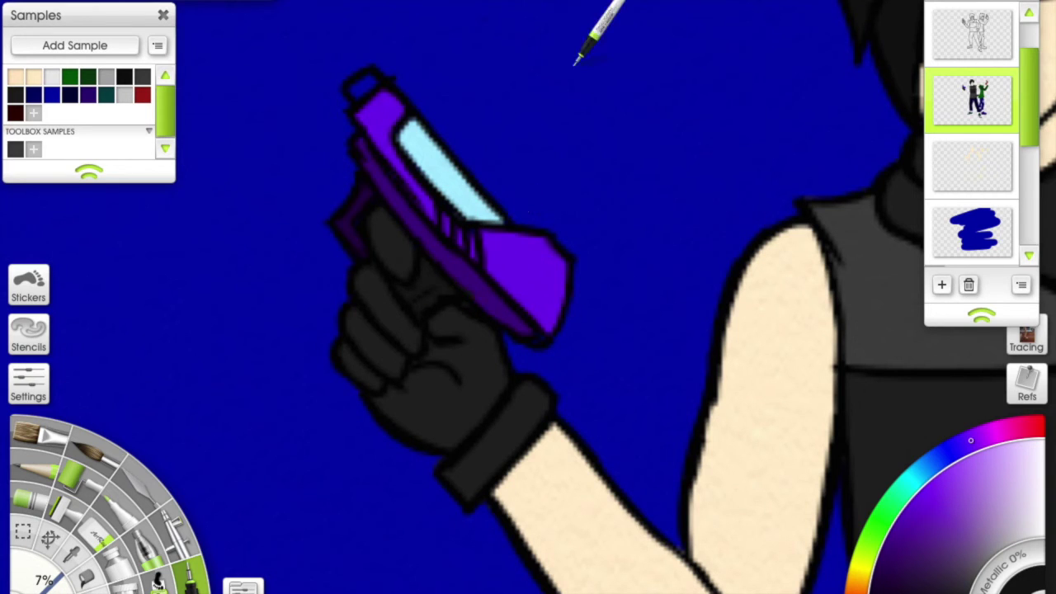
pyautogui.hotkey('ctrl', '-')
pyautogui.hotkey('ctrl', '=')
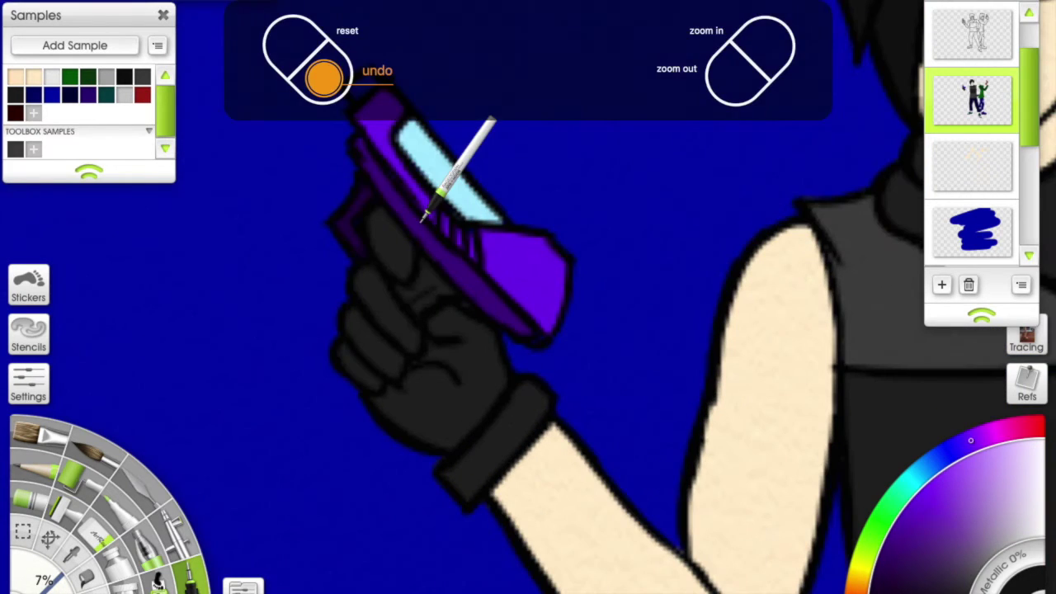
pyautogui.hotkey('ctrl', '-')
pyautogui.hotkey('ctrl', '=')
# Add a layer above the flat colours and airbrush soft lighter-grey highlights on the first character's lower shirt panel and chest panel.
pyautogui.click(941, 285)
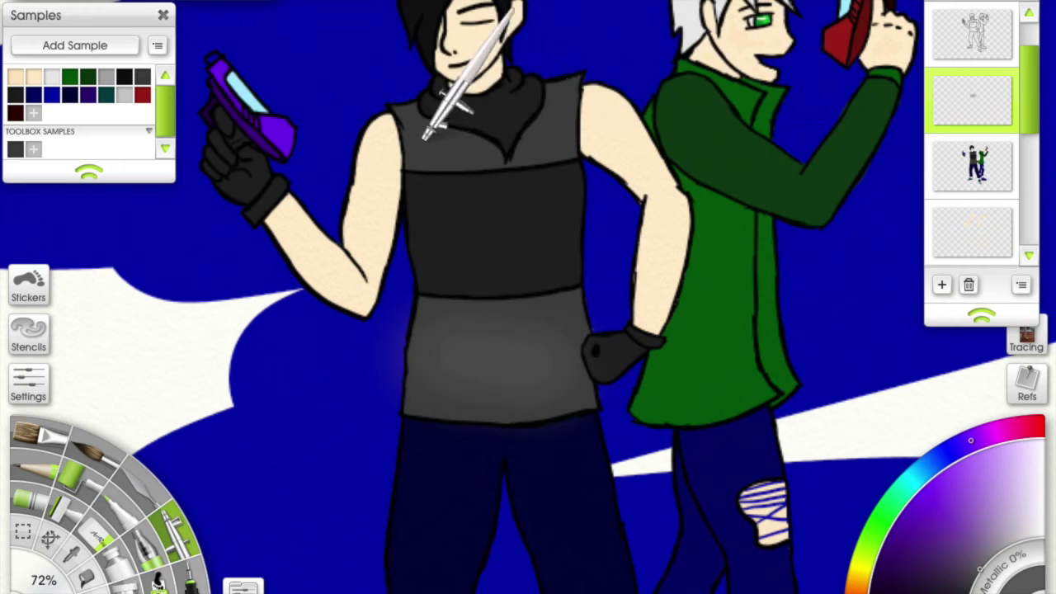
pyautogui.hotkey('ctrl', '-')
pyautogui.hotkey('ctrl', '=')
pyautogui.press('[')
pyautogui.press('[')
pyautogui.press('[')
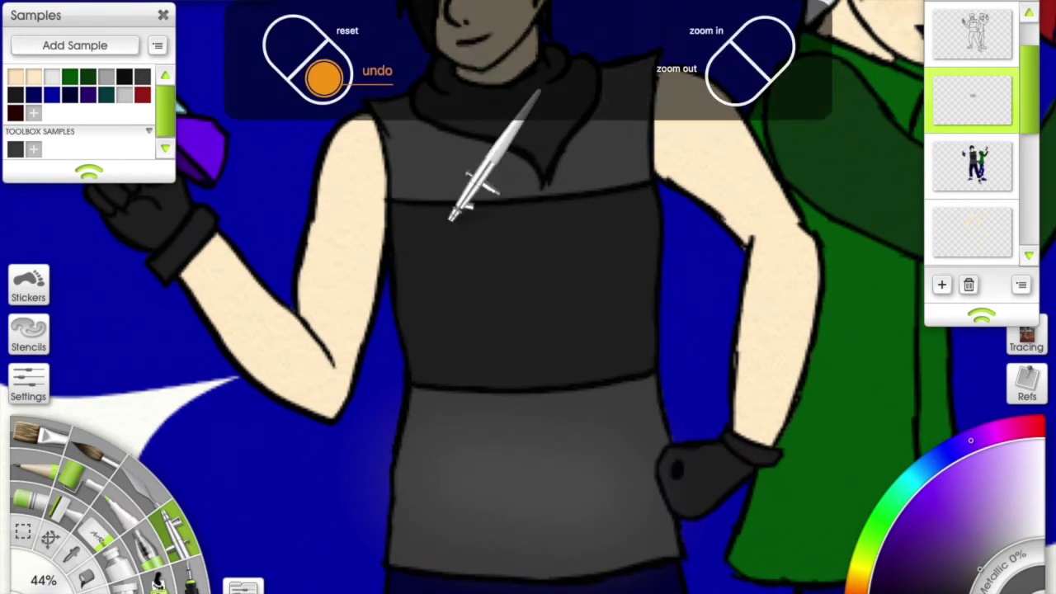
pyautogui.hotkey('ctrl', '-')
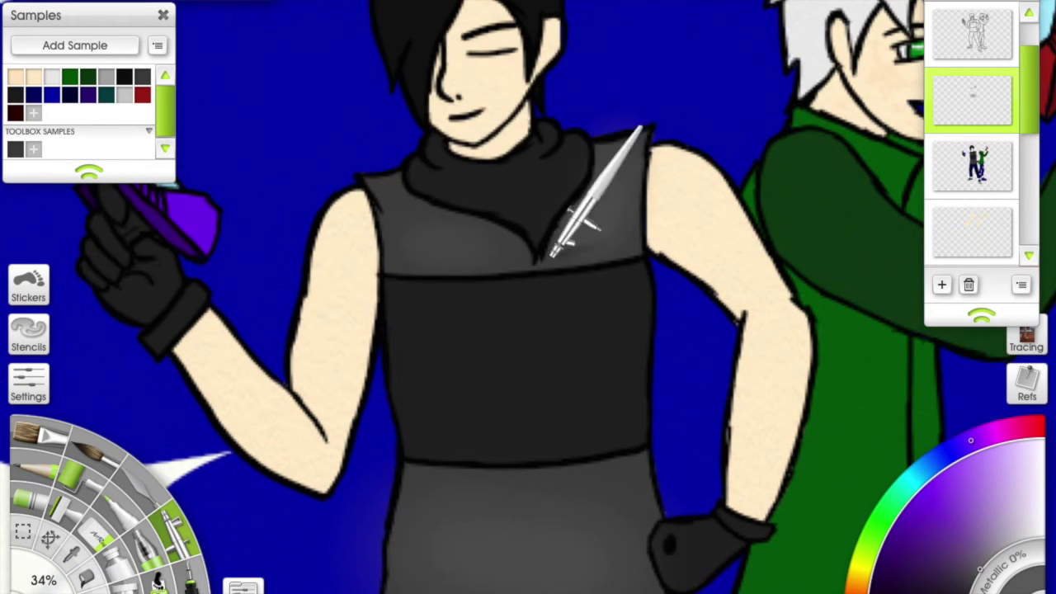
# Set the airbrush pressure to 3% and build up a soft light-grey glow in the centre of the shirt's lower panel.
pyautogui.scroll(-5, 435, 170)
pyautogui.hotkey('ctrl', '=')
pyautogui.press(']')
pyautogui.press(']')
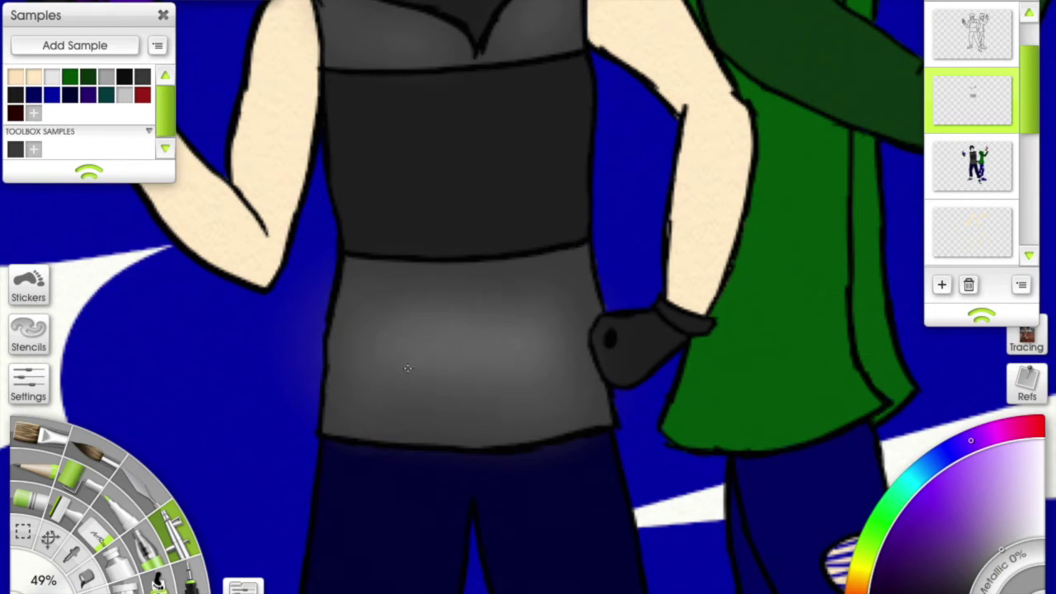
pyautogui.scroll(2, 528, 297)
pyautogui.click(28, 384)
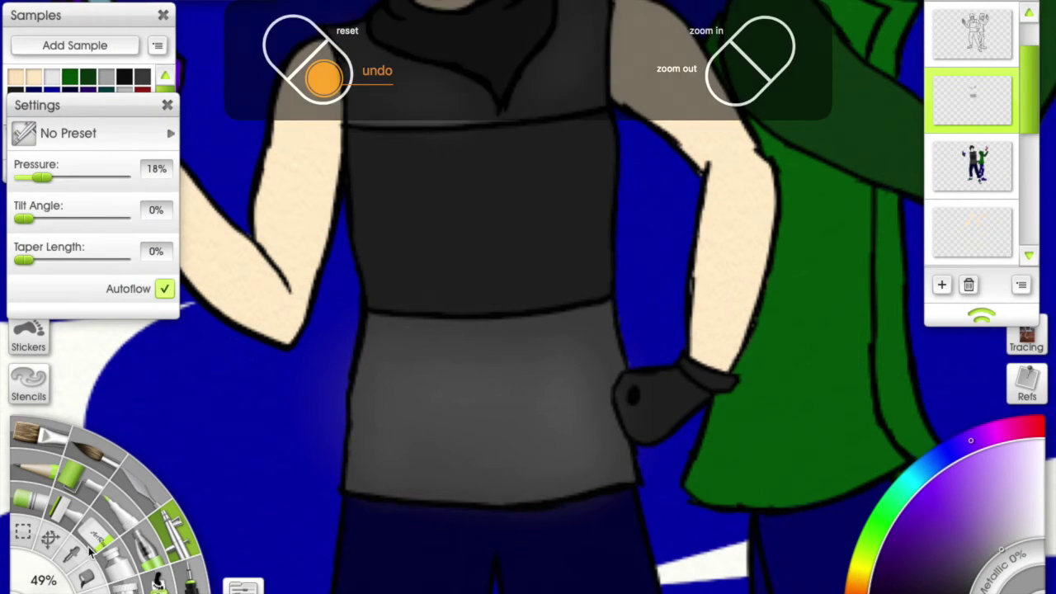
pyautogui.moveTo(43, 177); pyautogui.dragTo(25, 177)
pyautogui.scroll(-2, 549, 417)
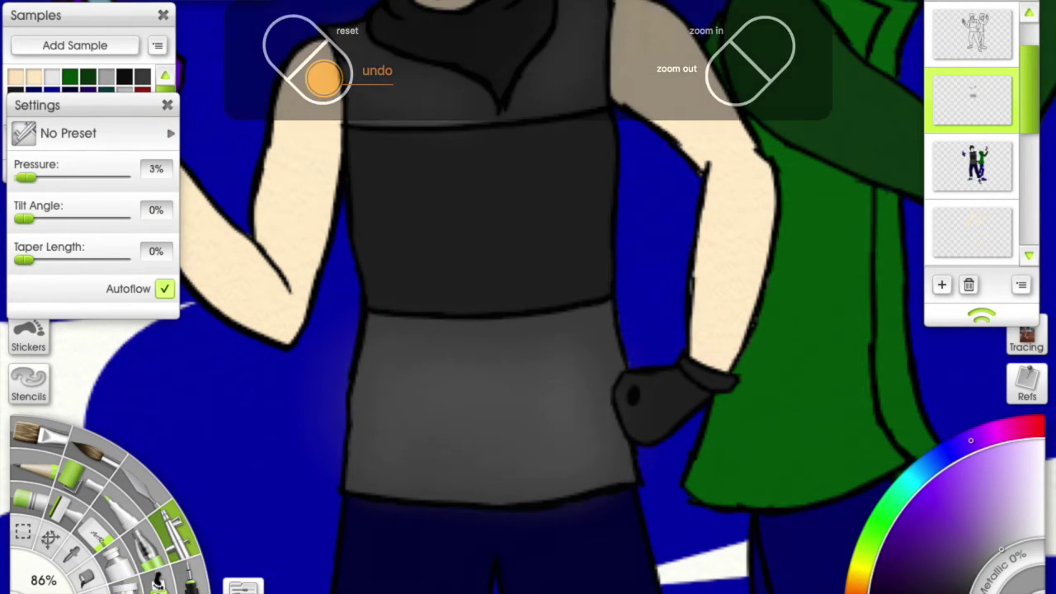
pyautogui.scroll(3, 631, 165)
pyautogui.scroll(-3, 631, 165)
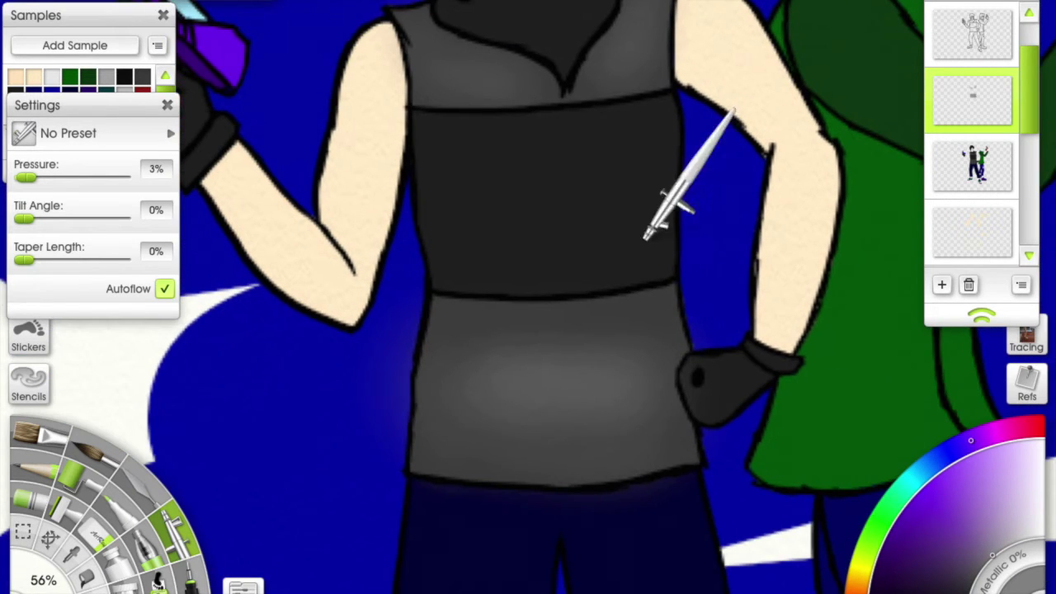
# Airbrush soft near-black and dark-grey shading over the middle panel of the first character's shirt.
pyautogui.scroll(1, 614, 193)
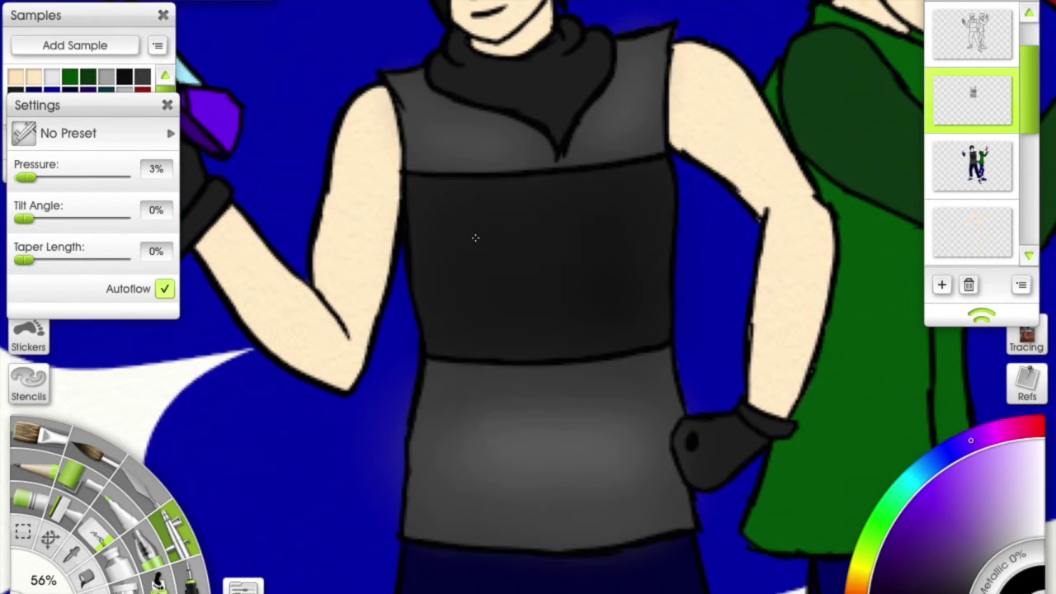
pyautogui.scroll(-1, 443, 259)
pyautogui.scroll(1, 669, 316)
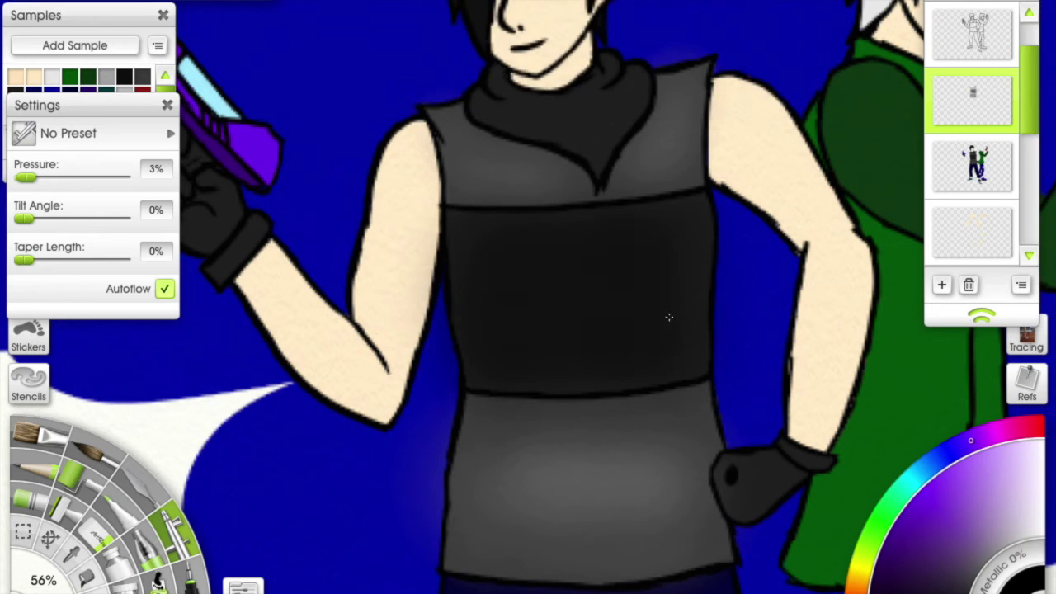
pyautogui.scroll(-1, 611, 270)
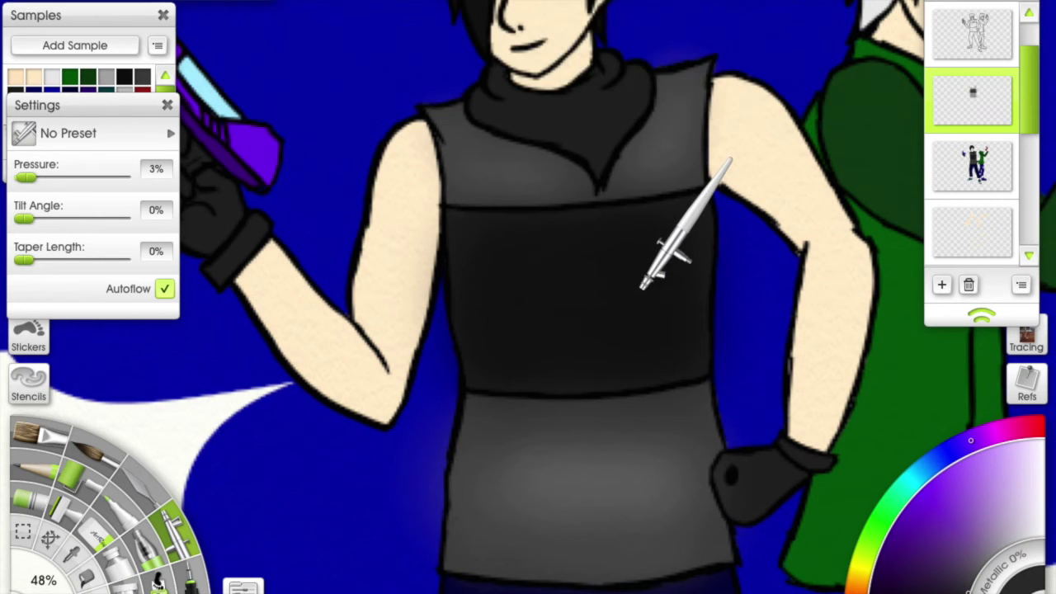
pyautogui.scroll(-2, 768, 306)
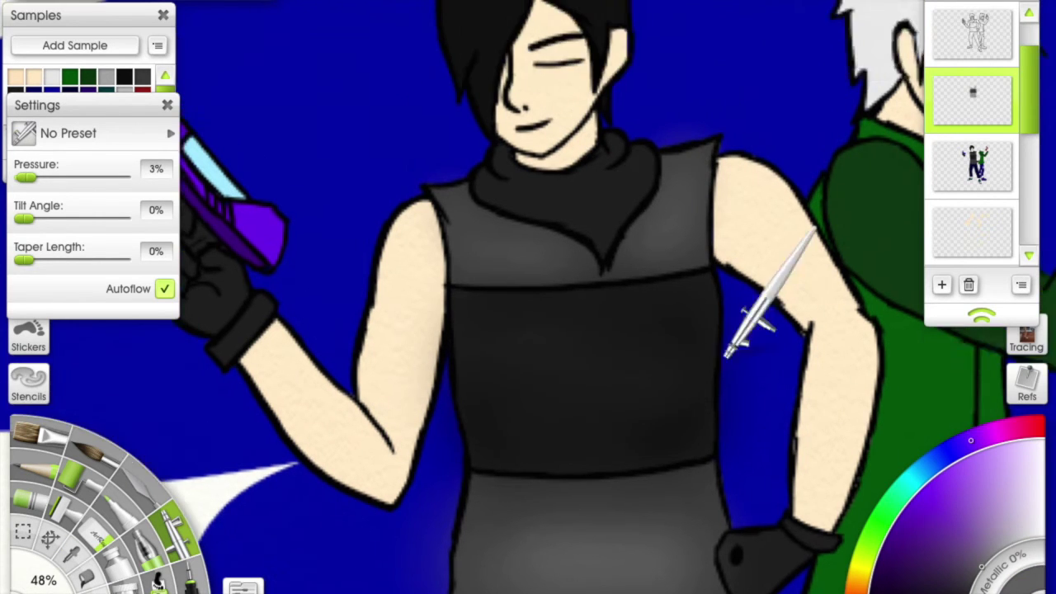
# Choose a lighter grey and airbrush soft highlights along the folds of the first character's scarf with a small brush.
pyautogui.press('k')
pyautogui.scroll(2, 506, 216)
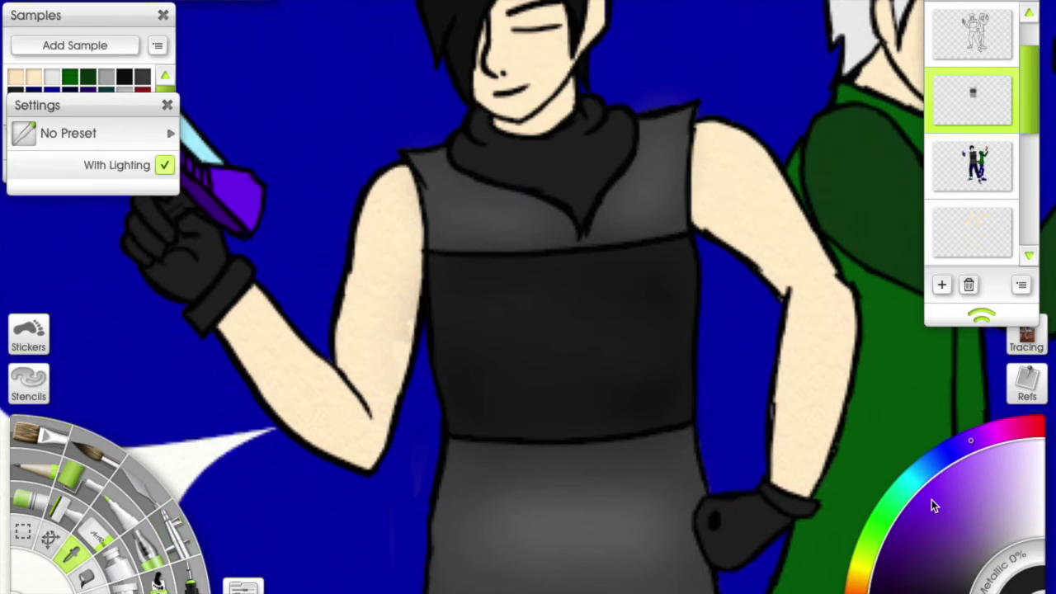
pyautogui.click(172, 532)
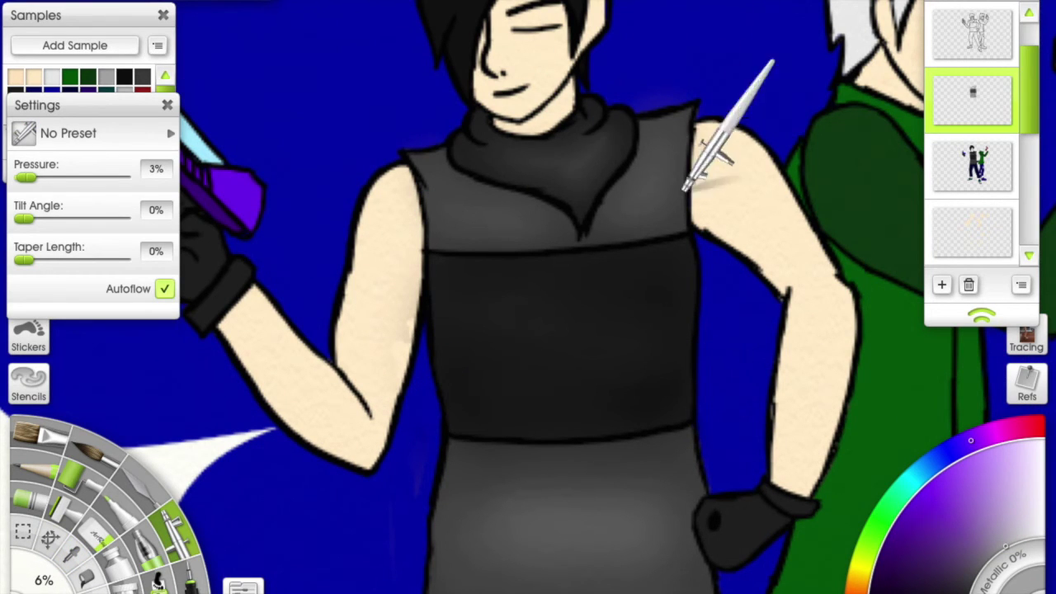
pyautogui.scroll(2, 657, 150)
pyautogui.press(']')
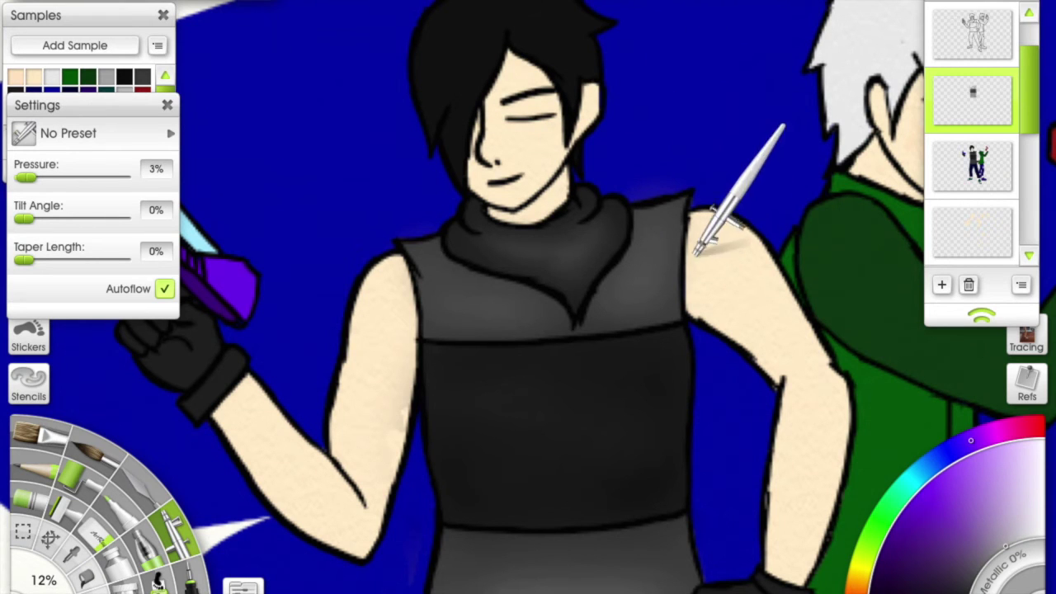
# Airbrush subtle lighter-grey highlights on both of the first character's gloves at 12% brush size, covering the hip hand, raised cuff and fingers.
pyautogui.scroll(-5, 697, 258)
pyautogui.press(']')
pyautogui.press(']')
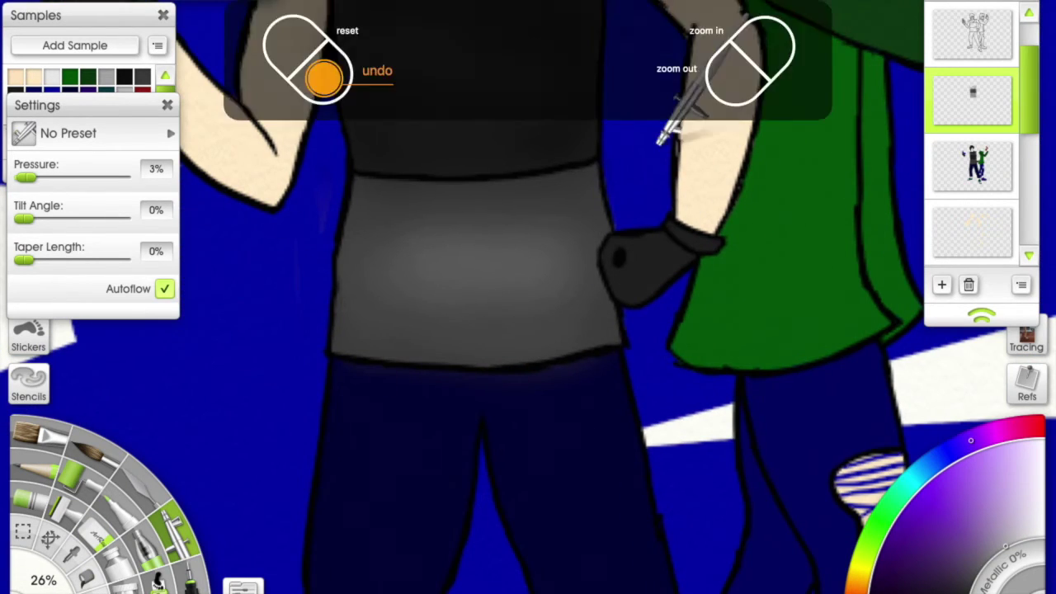
pyautogui.press('[')
pyautogui.press('[')
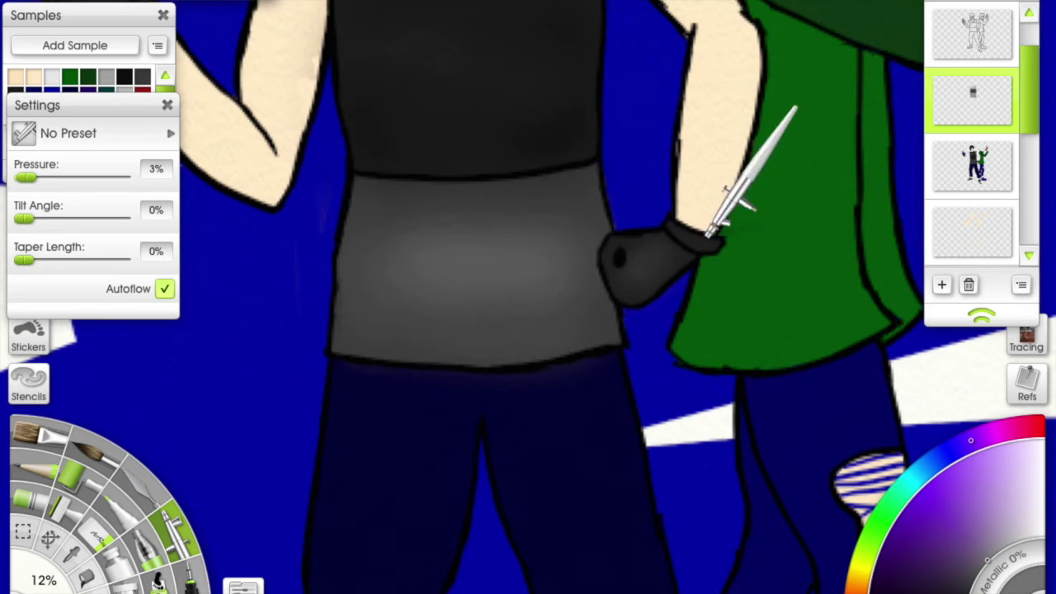
pyautogui.scroll(5, 692, 240)
pyautogui.scroll(2, 459, 170)
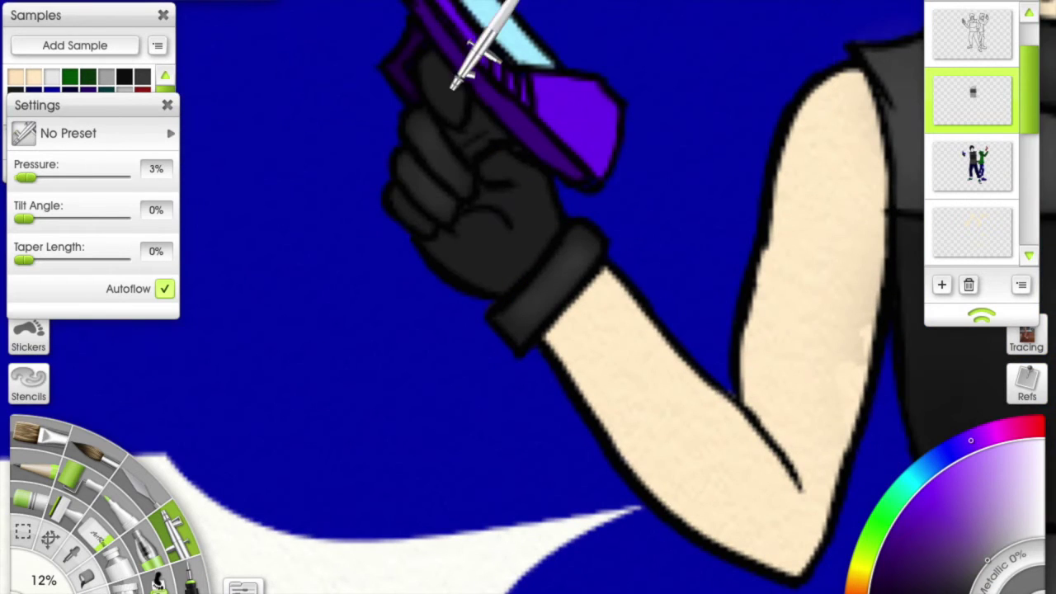
pyautogui.scroll(-5, 548, 205)
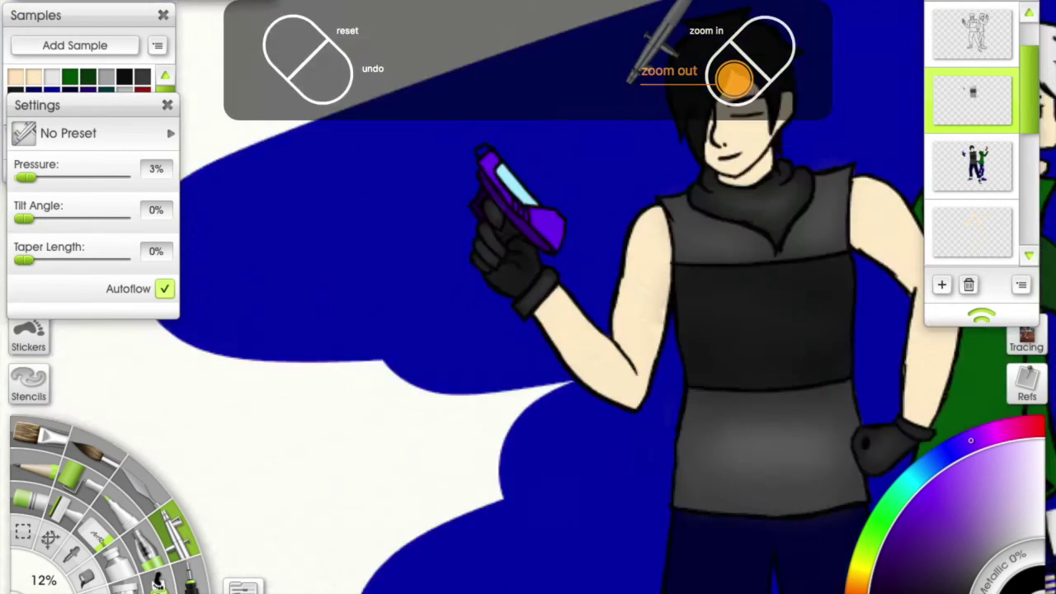
# Airbrush soft grey highlights across the first character's black hair, undoing strokes that are too strong and reworking them more softly.
pyautogui.scroll(6, 424, 141)
pyautogui.click(198, 540)
pyautogui.click(198, 540)
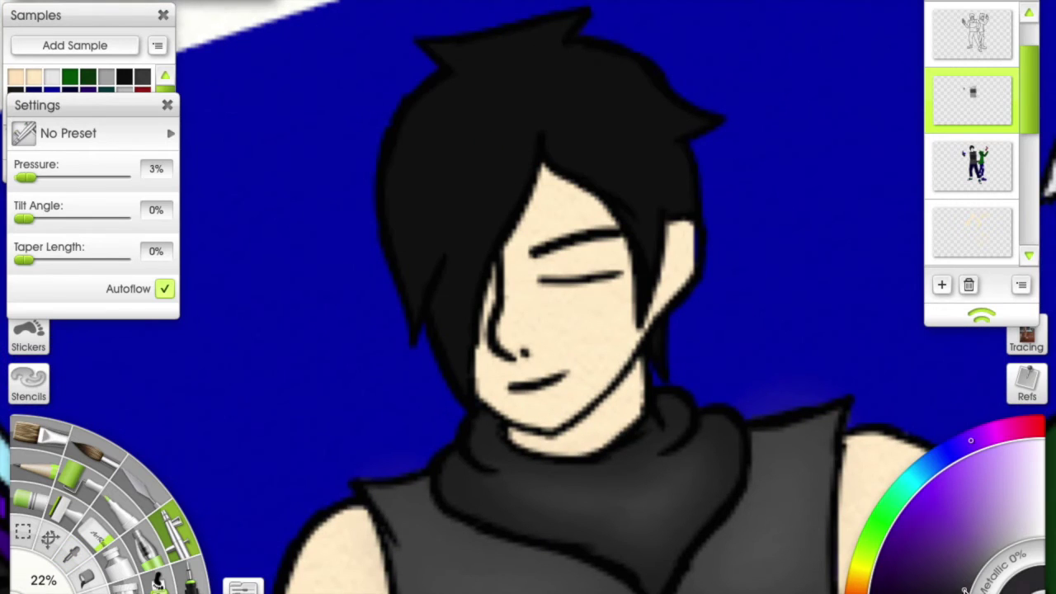
pyautogui.moveTo(508, 138); pyautogui.dragTo(644, 118)
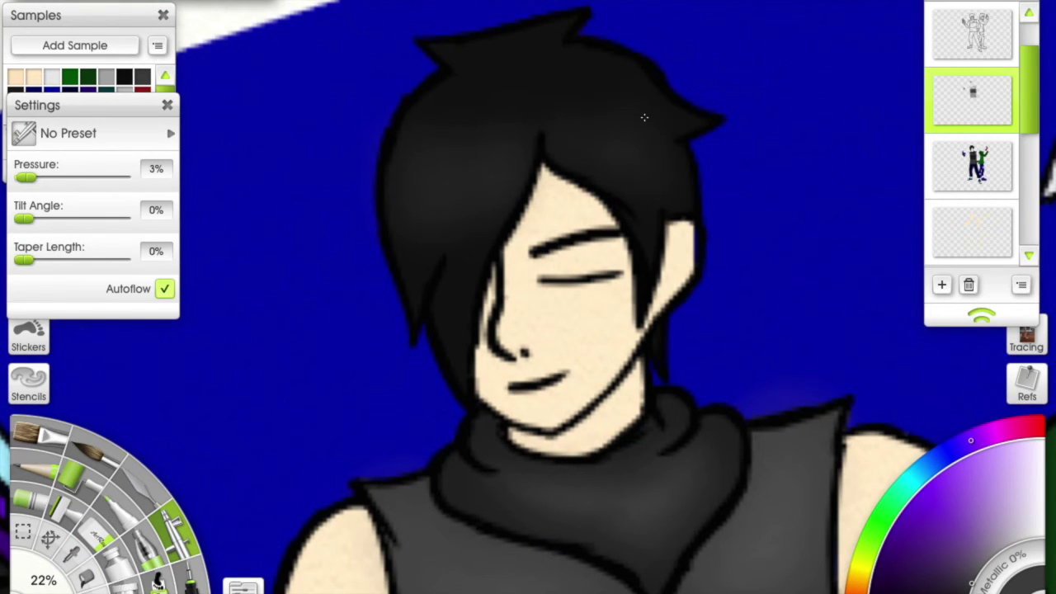
pyautogui.moveTo(429, 156); pyautogui.dragTo(650, 136)
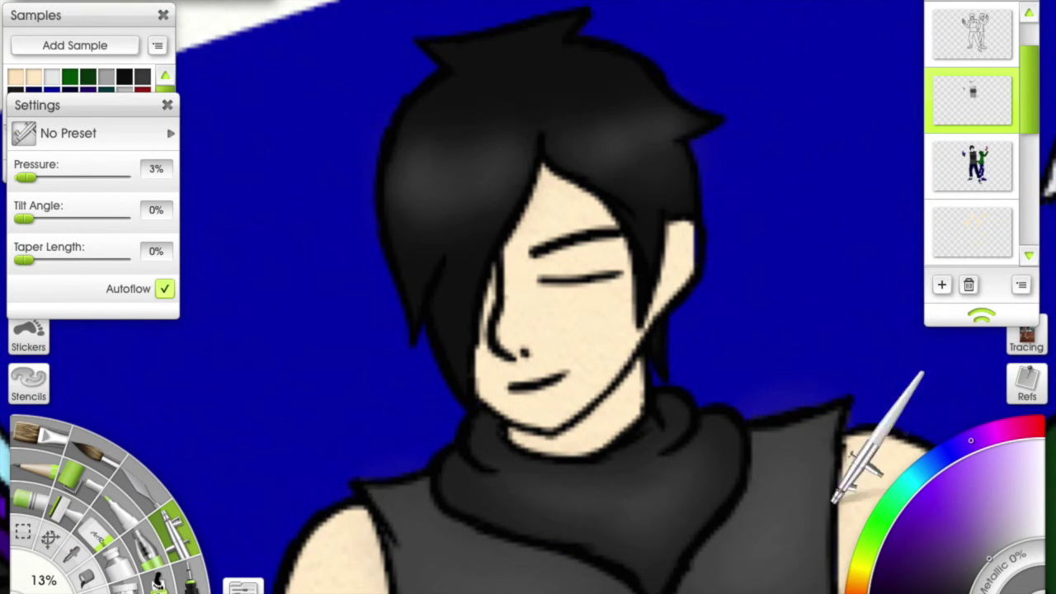
pyautogui.hotkey('ctrl', 'z')
pyautogui.hotkey('ctrl', 'z')
pyautogui.press(']')
pyautogui.hotkey('ctrl', '+')
pyautogui.hotkey('ctrl', '-')
pyautogui.hotkey('ctrl', '+')
pyautogui.press('i')
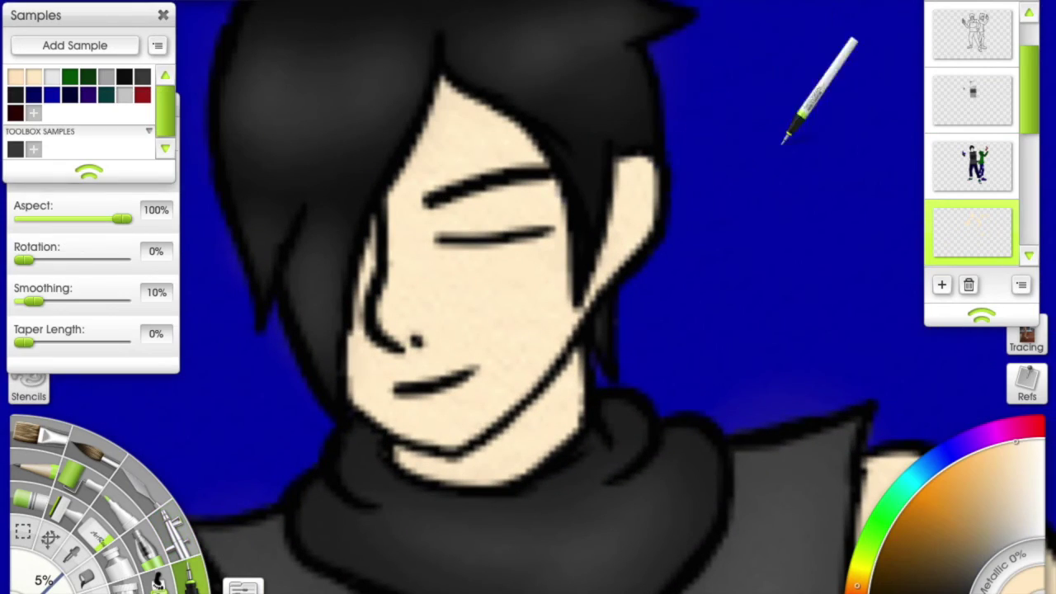
# Return to the shading layer and airbrush soft, slightly brighter blue highlights down both legs of the first character's navy trousers.
pyautogui.click(973, 92)
pyautogui.hotkey('ctrl', '-')
pyautogui.hotkey('ctrl', '-')
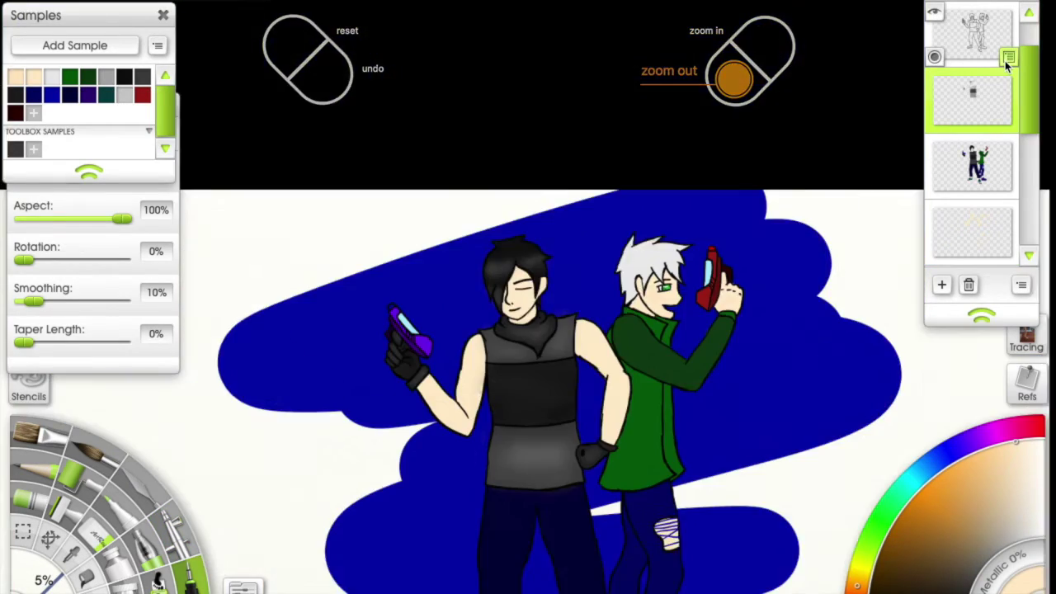
pyautogui.hotkey('ctrl', '+')
pyautogui.scroll(-5, 527, 297)
pyautogui.press('f')
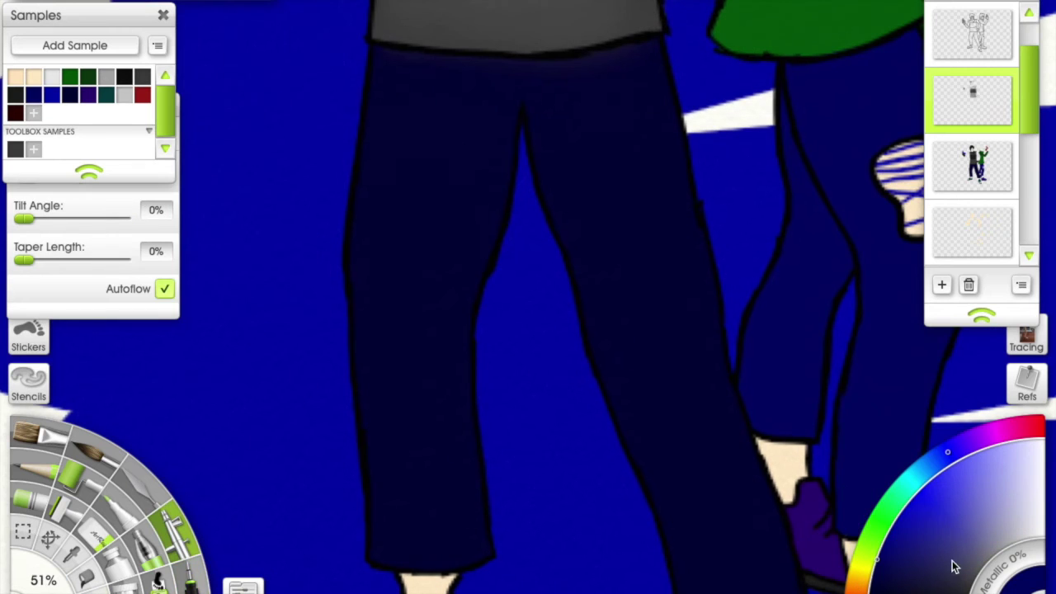
pyautogui.scroll(-3, 463, 91)
pyautogui.scroll(5, 463, 92)
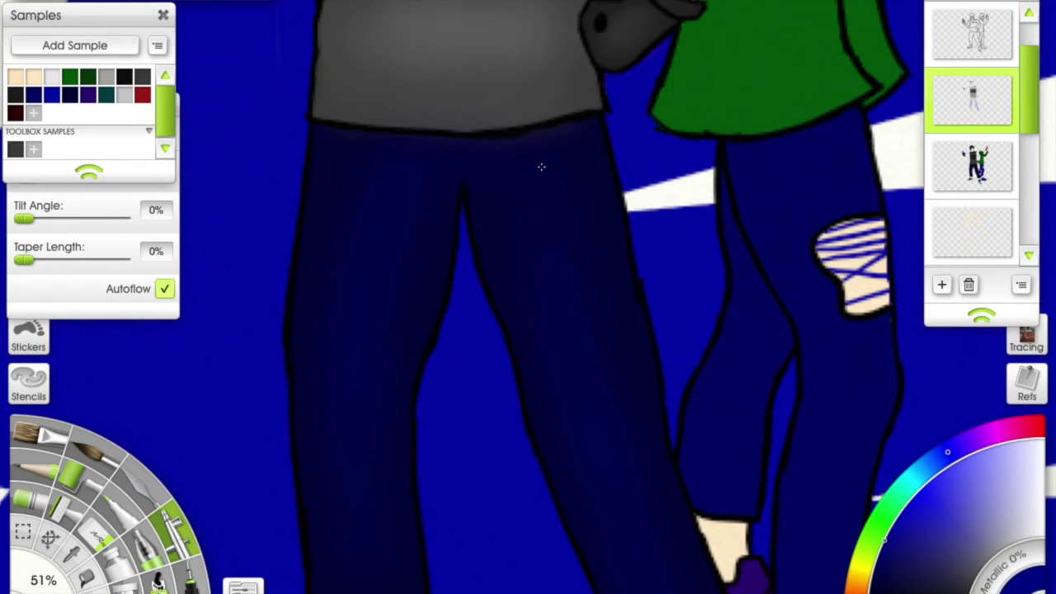
pyautogui.scroll(-8, 463, 91)
pyautogui.hscroll(-4, 891, 569)
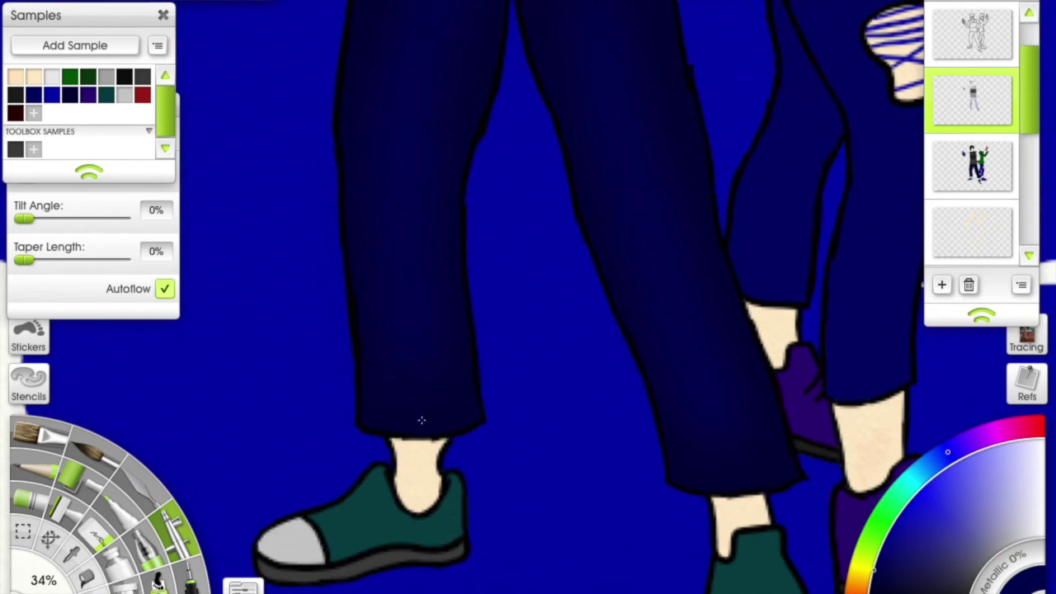
# Deepen the edges of the first character's trousers with very dark blue and brighten the centre of each leg with stronger blue.
pyautogui.scroll(4, 435, 239)
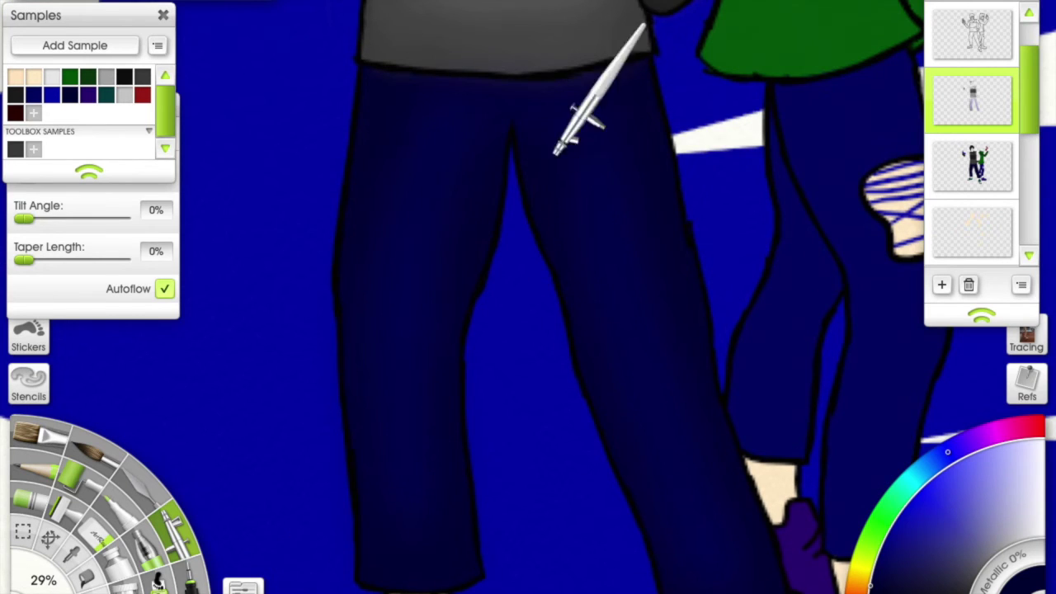
pyautogui.scroll(-5, 589, 160)
pyautogui.scroll(3, 616, 422)
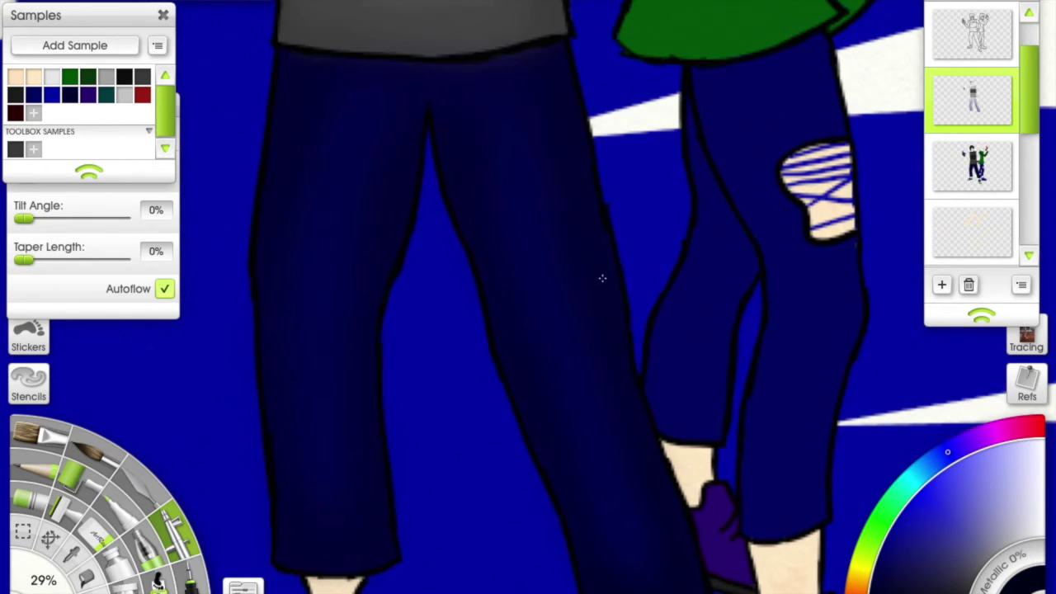
pyautogui.hscroll(-3, 318, 134)
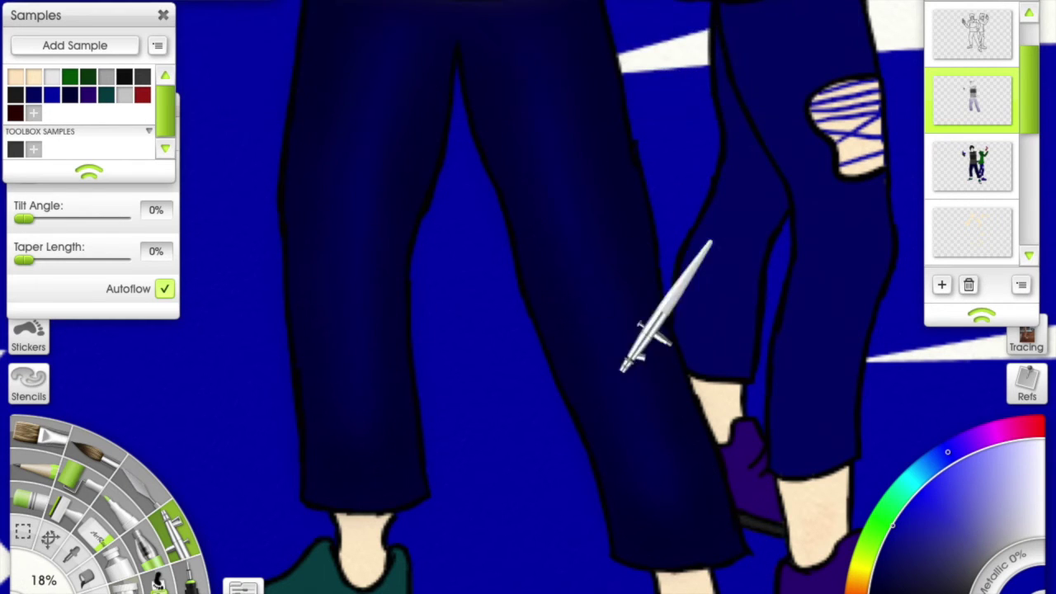
pyautogui.scroll(-2, 645, 445)
pyautogui.press(']')
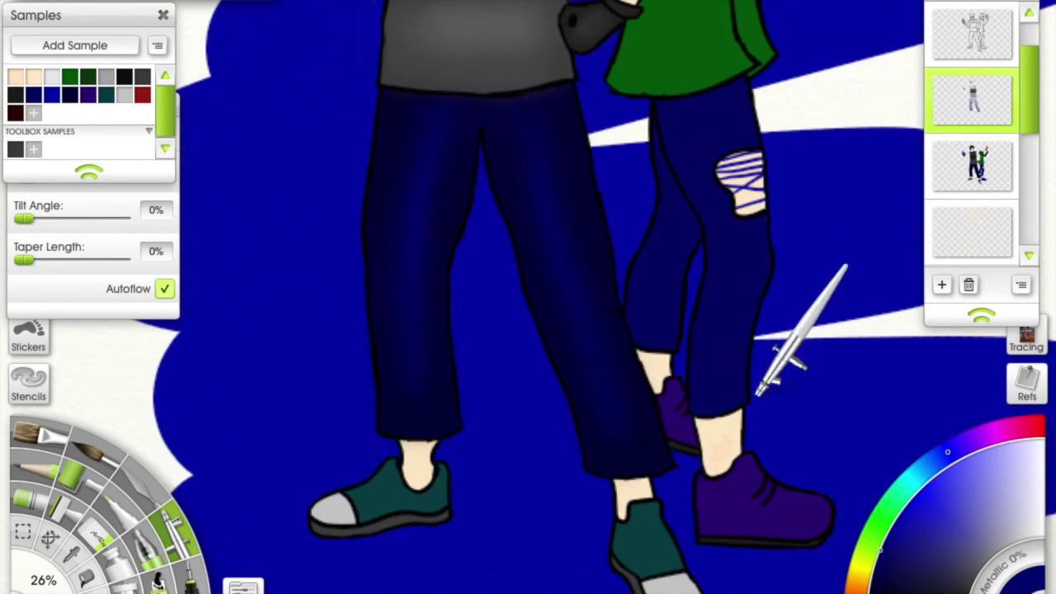
# Airbrush soft blue highlights down both legs of the second character's ripped trousers at 20% brush size and darken the edges.
pyautogui.scroll(-2, 423, 116)
pyautogui.scroll(2, 448, 257)
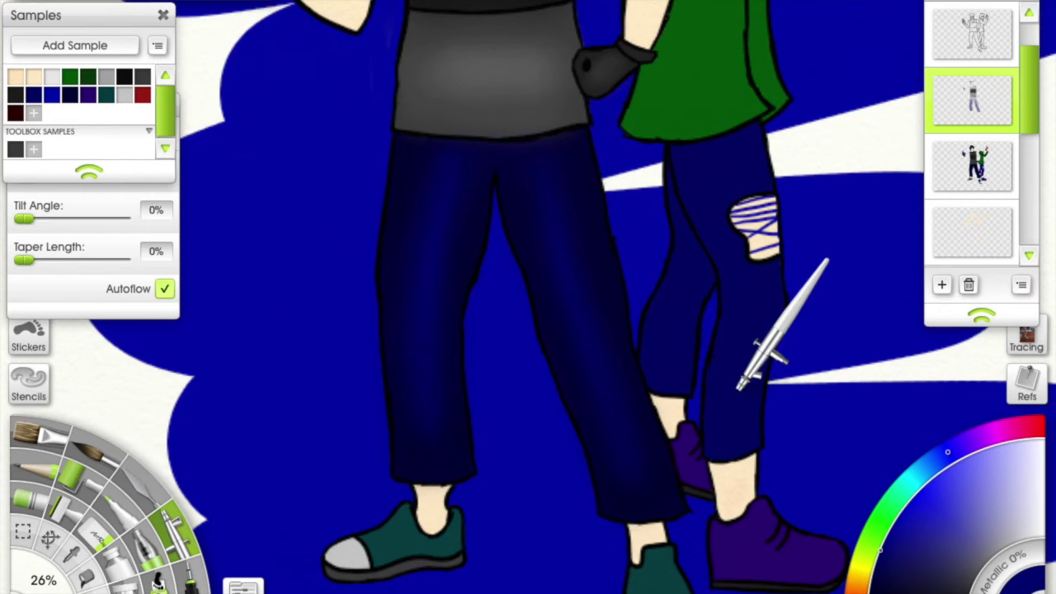
pyautogui.scroll(-3, 636, 212)
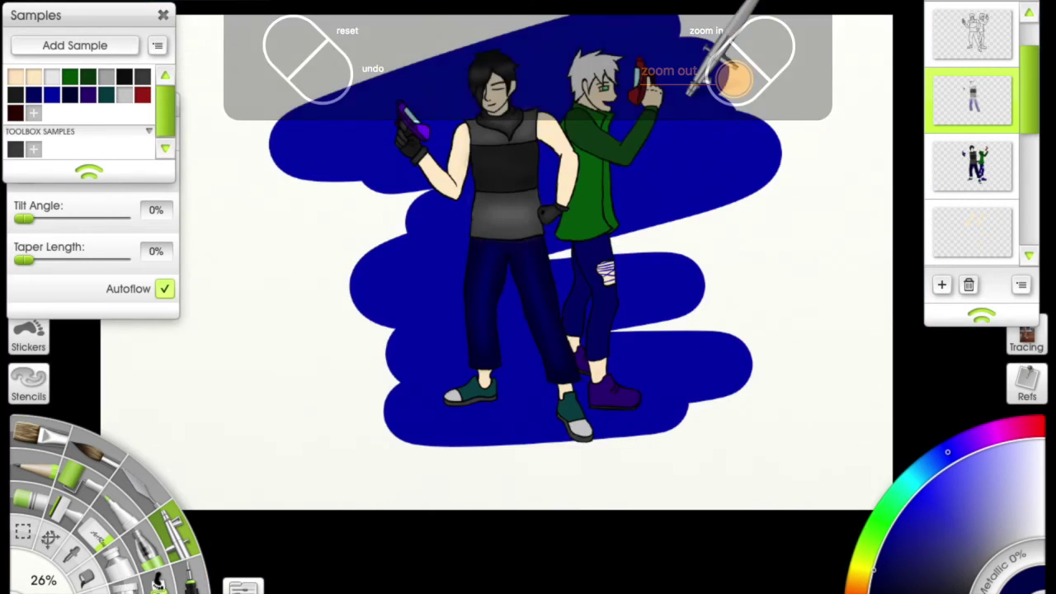
pyautogui.scroll(5, 484, 224)
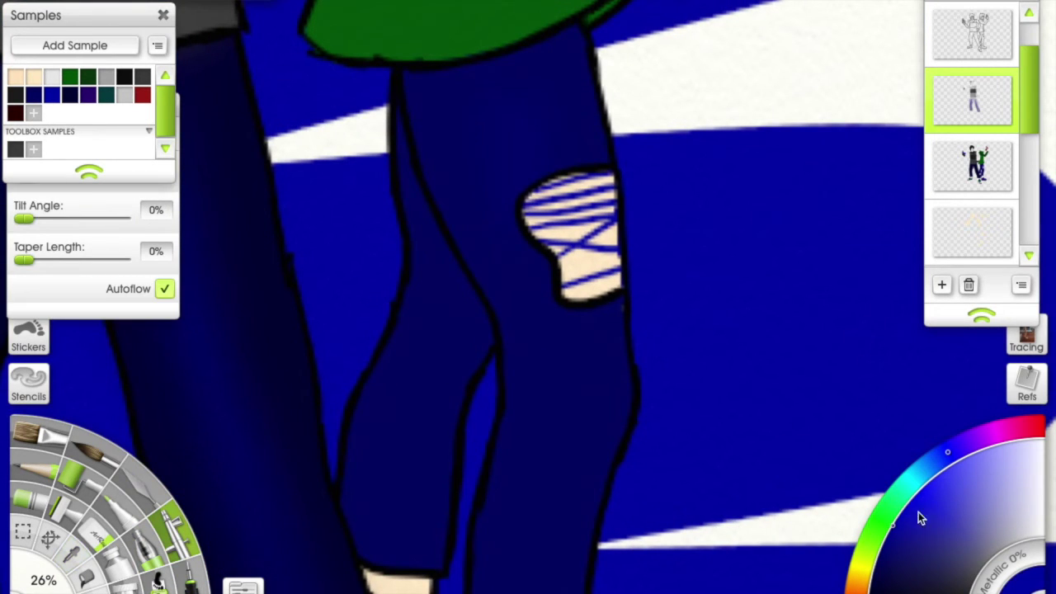
pyautogui.scroll(-2, 528, 190)
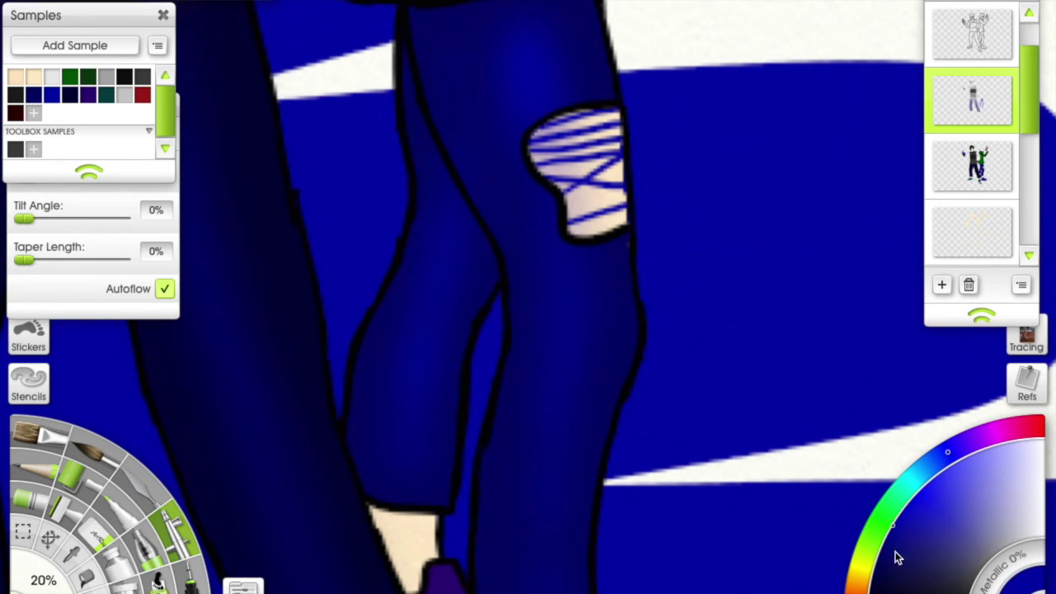
pyautogui.scroll(-3, 608, 48)
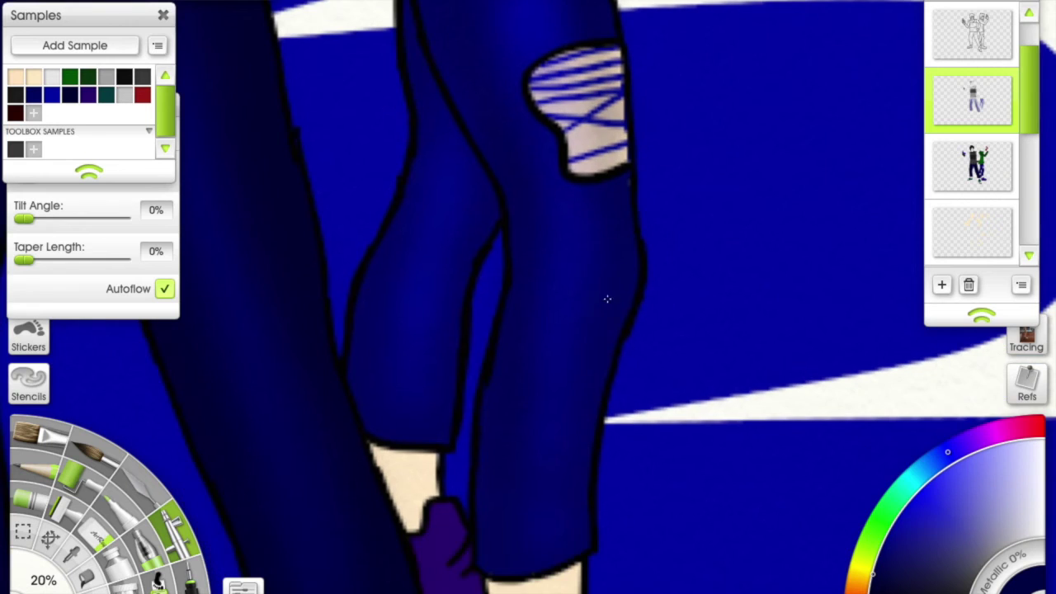
pyautogui.scroll(-2, 490, 207)
pyautogui.scroll(2, 585, 302)
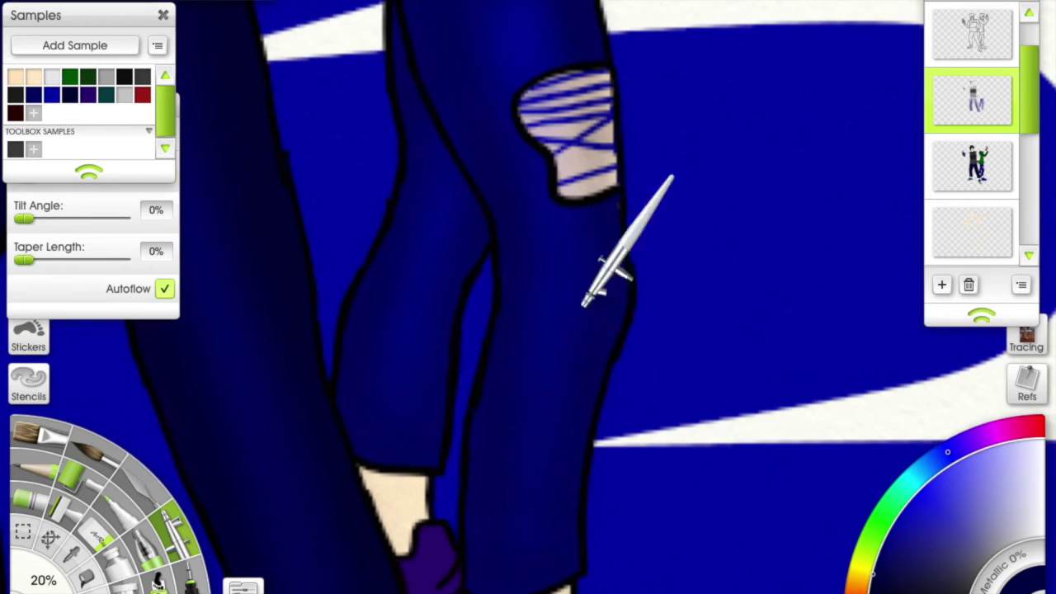
# Airbrush brighter green highlights down the body and hem of the second character's jacket at 20% brush size.
pyautogui.scroll(1, 582, 393)
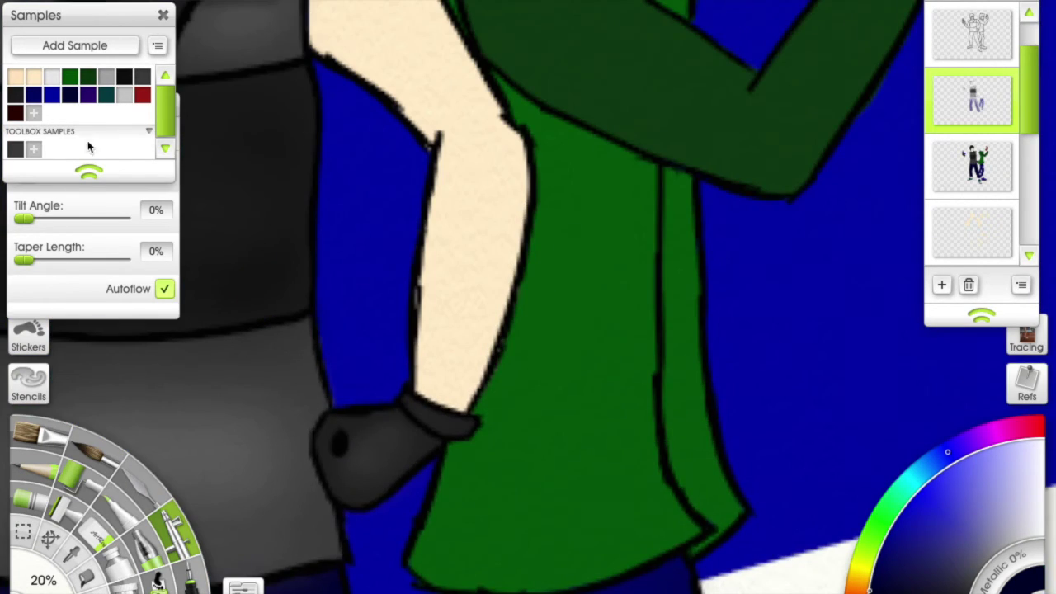
pyautogui.click(881, 520)
pyautogui.scroll(-2, 588, 237)
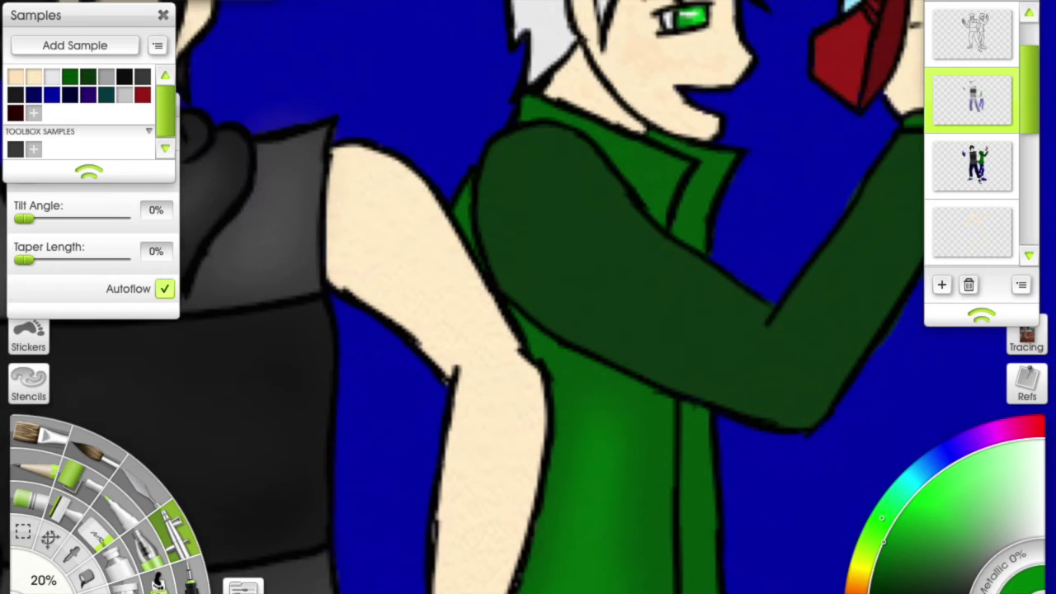
pyautogui.scroll(2, 588, 238)
pyautogui.scroll(-2, 602, 118)
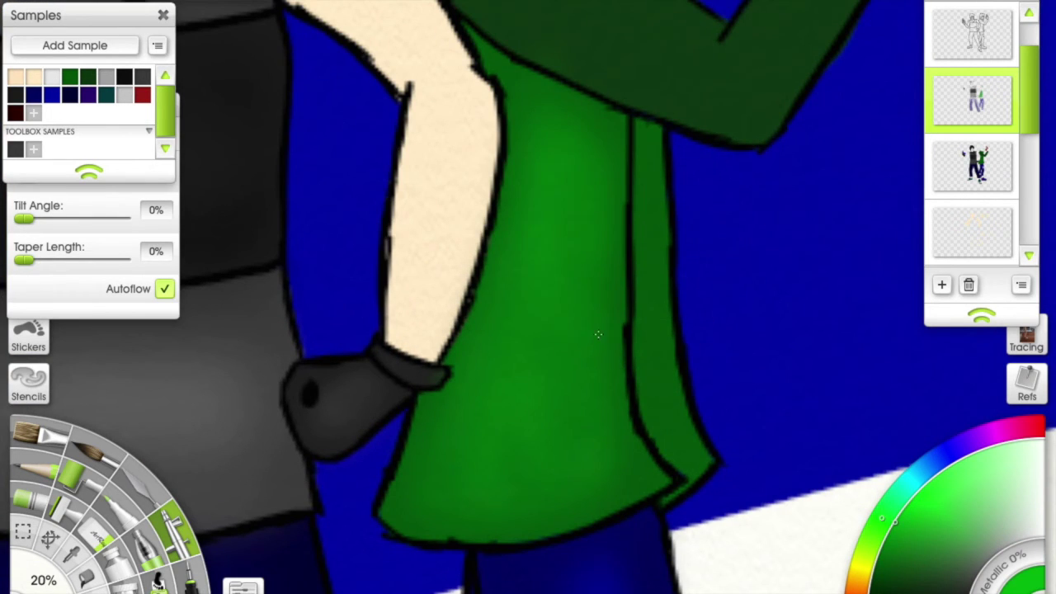
# Shade the jacket's side panel and raised sleeve with very dark green airbrushing, refining the sleeve at 11% brush size.
pyautogui.scroll(-5, 661, 205)
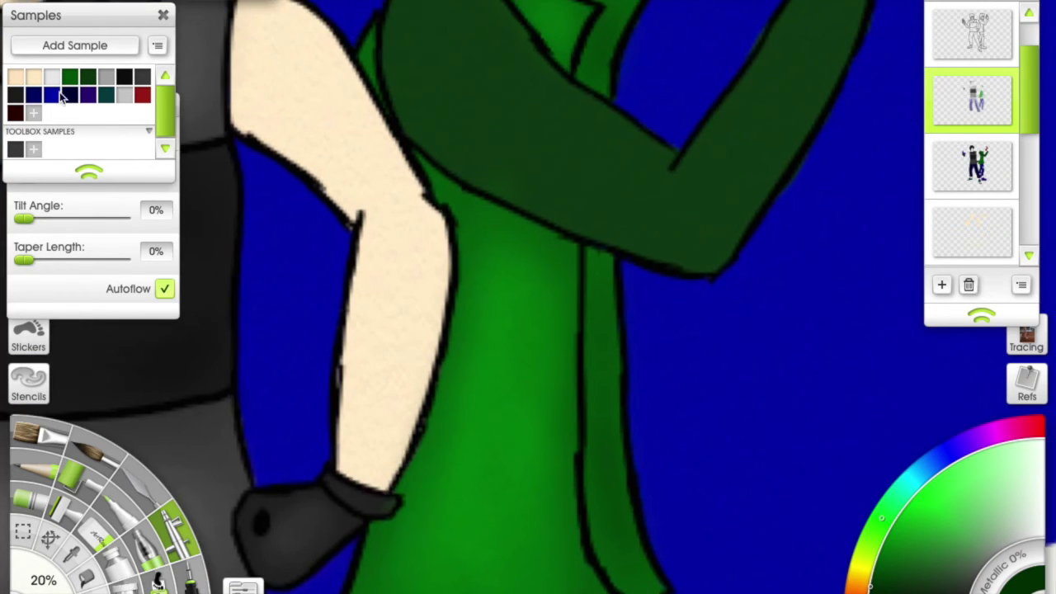
pyautogui.scroll(2, 622, 237)
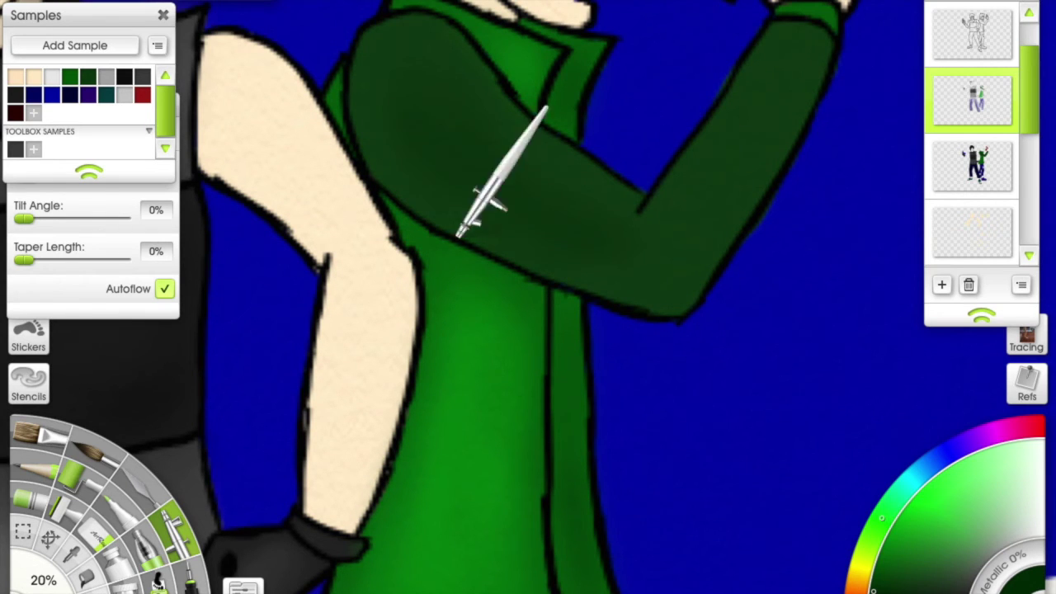
pyautogui.scroll(6, 628, 239)
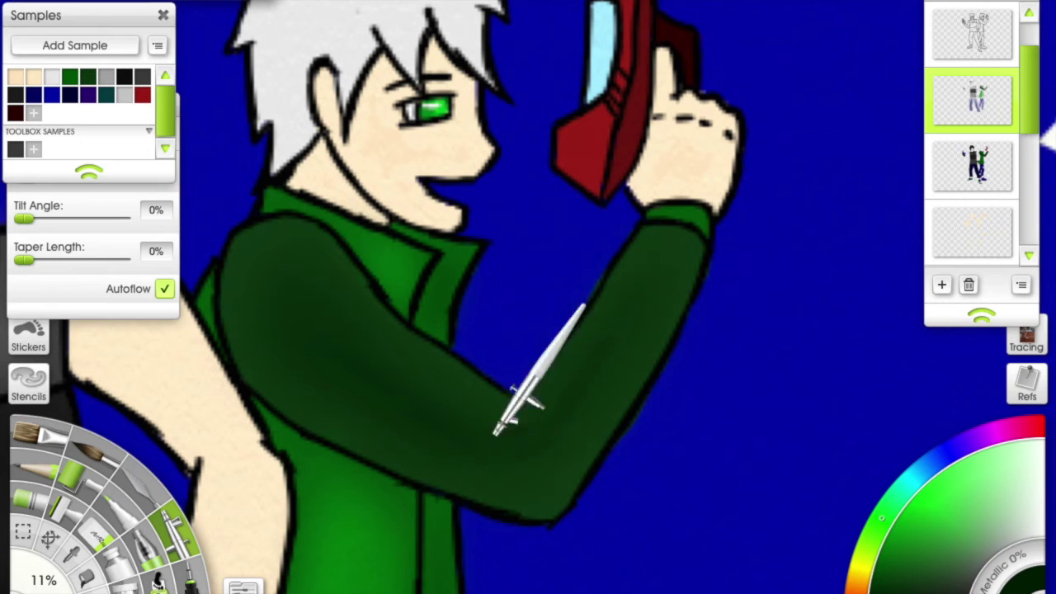
pyautogui.scroll(-5, 664, 280)
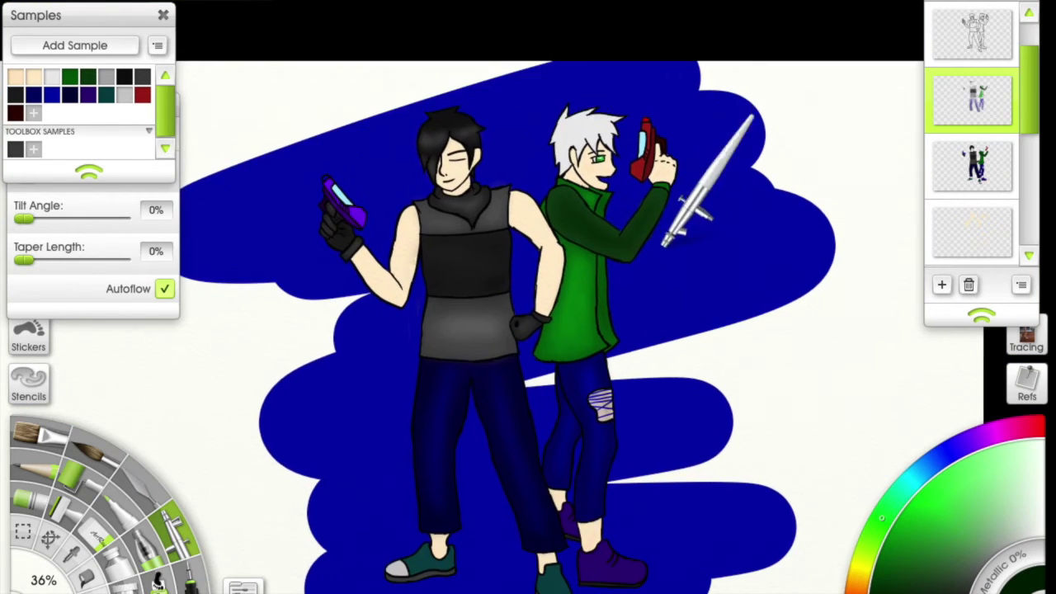
# Airbrush teal highlights, grey toe-cap shading and dark soles on the first character's sneakers, and shade the second character's shoes dark purple.
pyautogui.scroll(5, 377, 225)
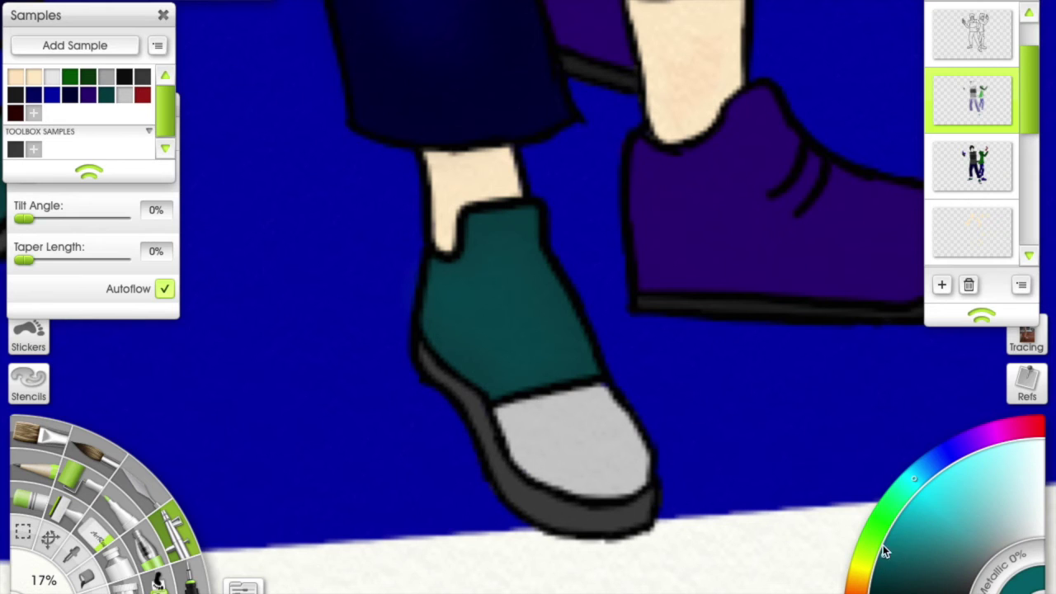
pyautogui.moveTo(528, 363); pyautogui.dragTo(404, 190)
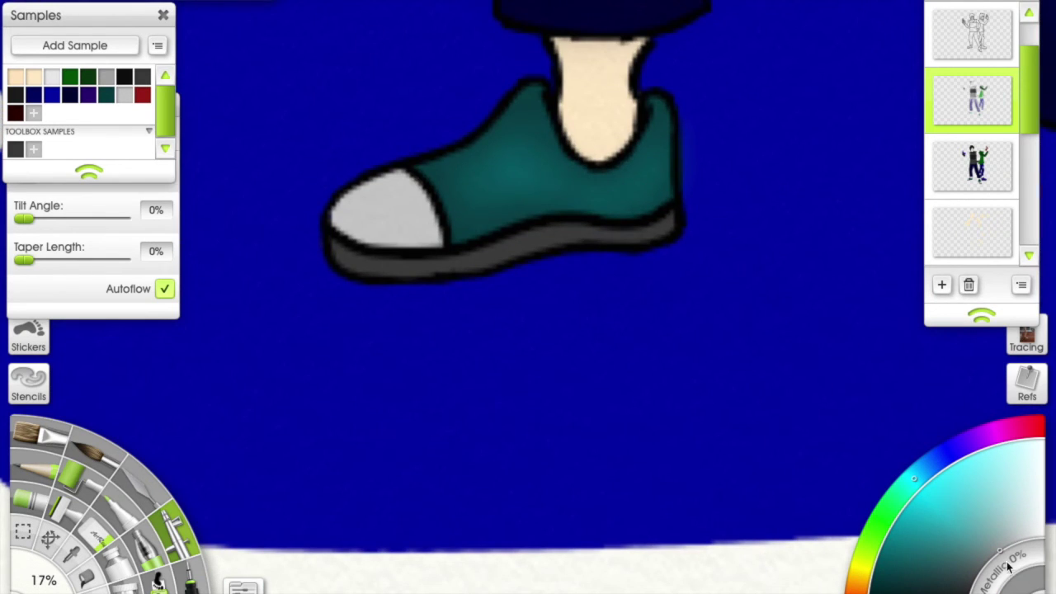
pyautogui.moveTo(718, 242); pyautogui.dragTo(439, 287)
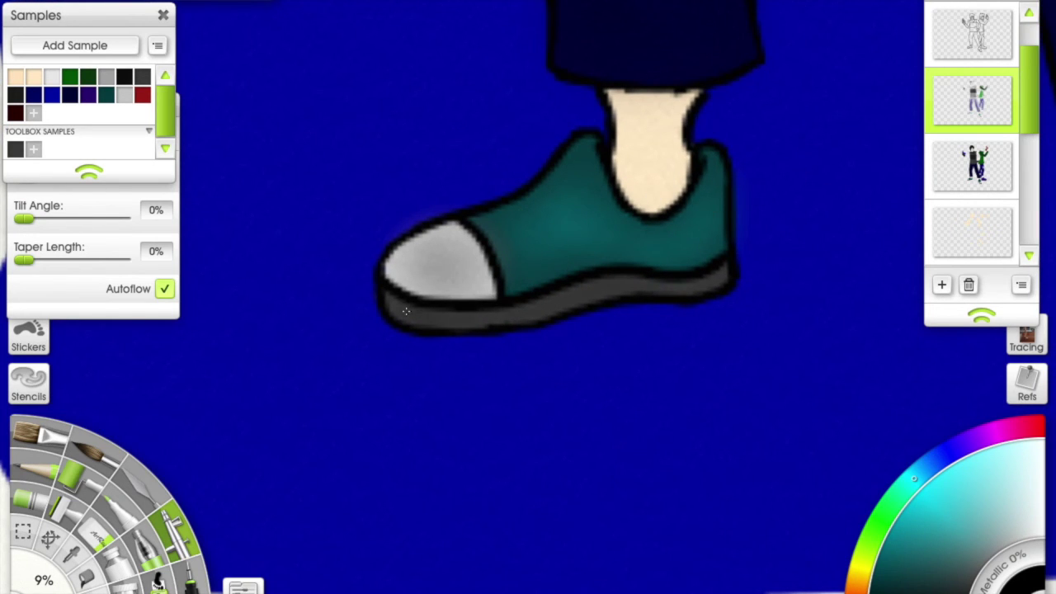
pyautogui.moveTo(884, 276); pyautogui.dragTo(522, 281)
pyautogui.moveTo(701, 417); pyautogui.dragTo(224, 201)
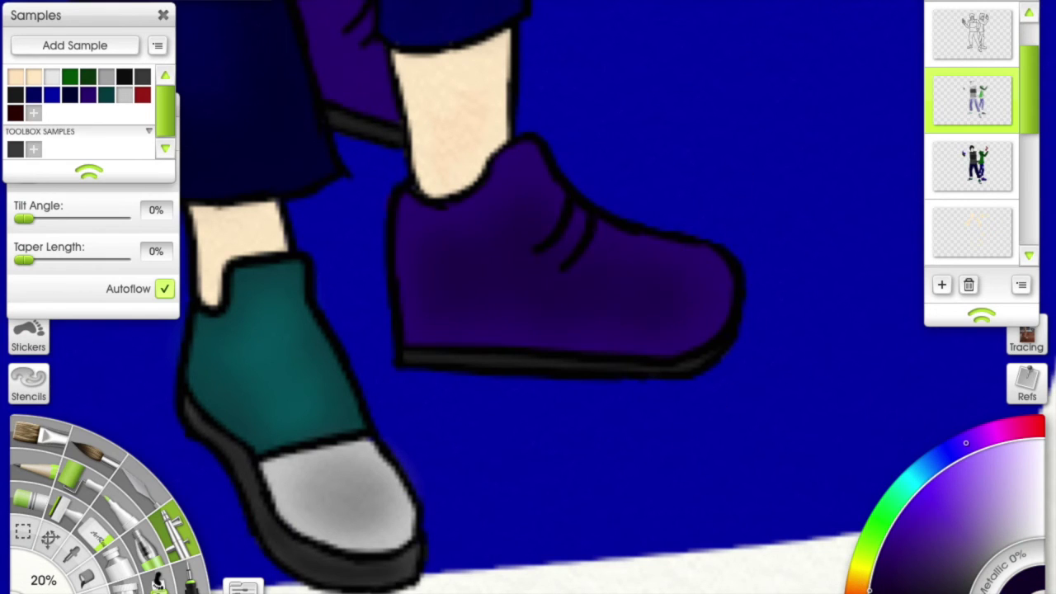
# Add soft peach skin shading and pink blush to both characters' faces and arms on separate layers beneath the flat colours.
pyautogui.moveTo(329, 30); pyautogui.dragTo(422, 100)
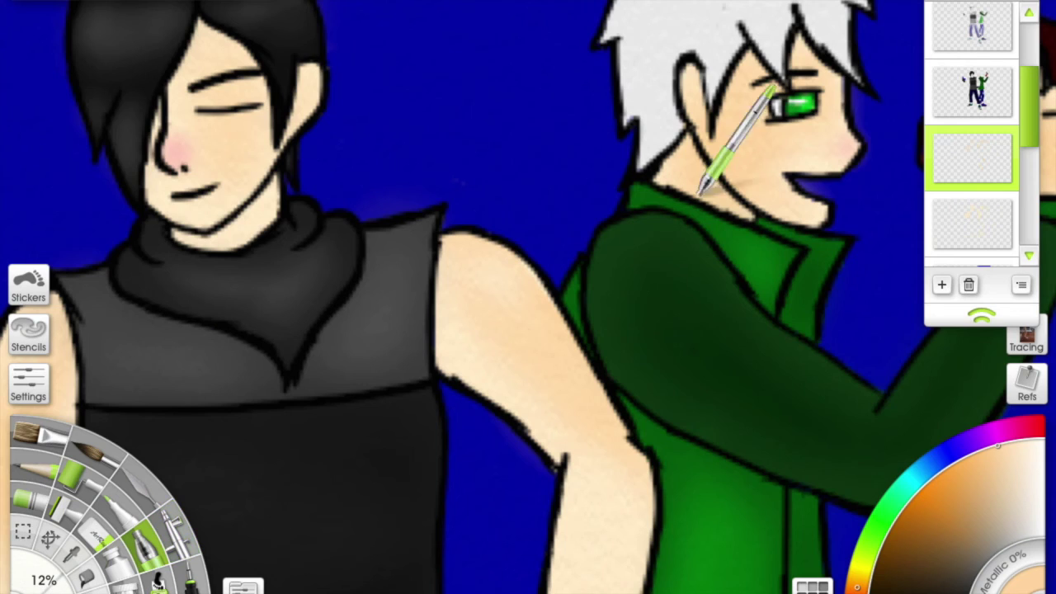
pyautogui.moveTo(699, 189)
pyautogui.mouseDown()
pyautogui.moveTo(366, 118)
pyautogui.moveTo(553, 212)
pyautogui.moveTo(656, 186)
pyautogui.moveTo(667, 170)
pyautogui.moveTo(448, 200)
pyautogui.moveTo(750, 193)
pyautogui.moveTo(693, 190)
pyautogui.moveTo(641, 141)
pyautogui.moveTo(236, 341)
pyautogui.mouseUp()
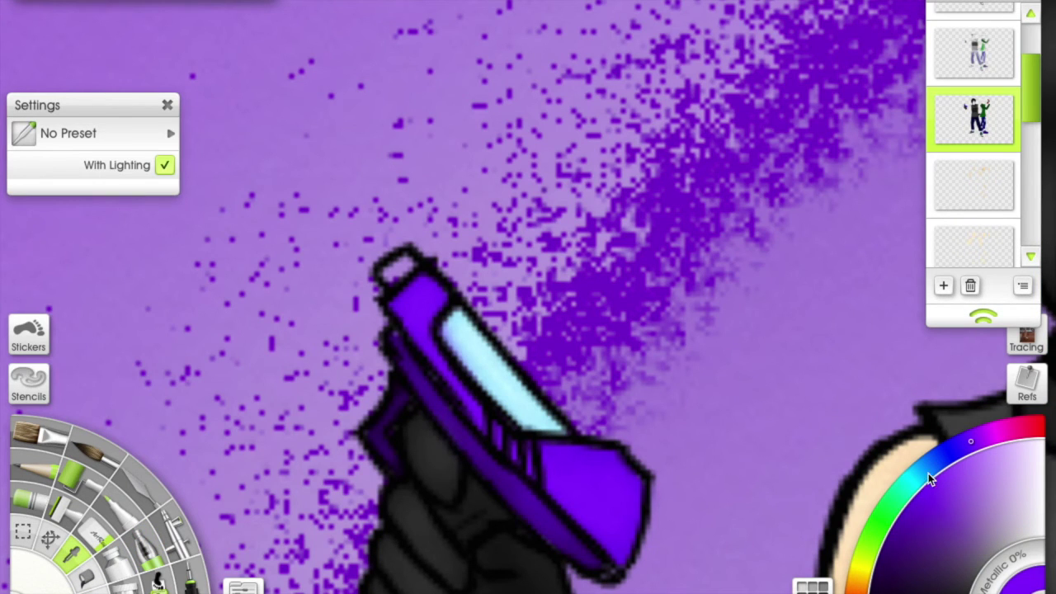
# Fill the muzzle tip of the first character's gun with light purple on the flat-colour layer at 5% pen size.
pyautogui.click(82, 566)
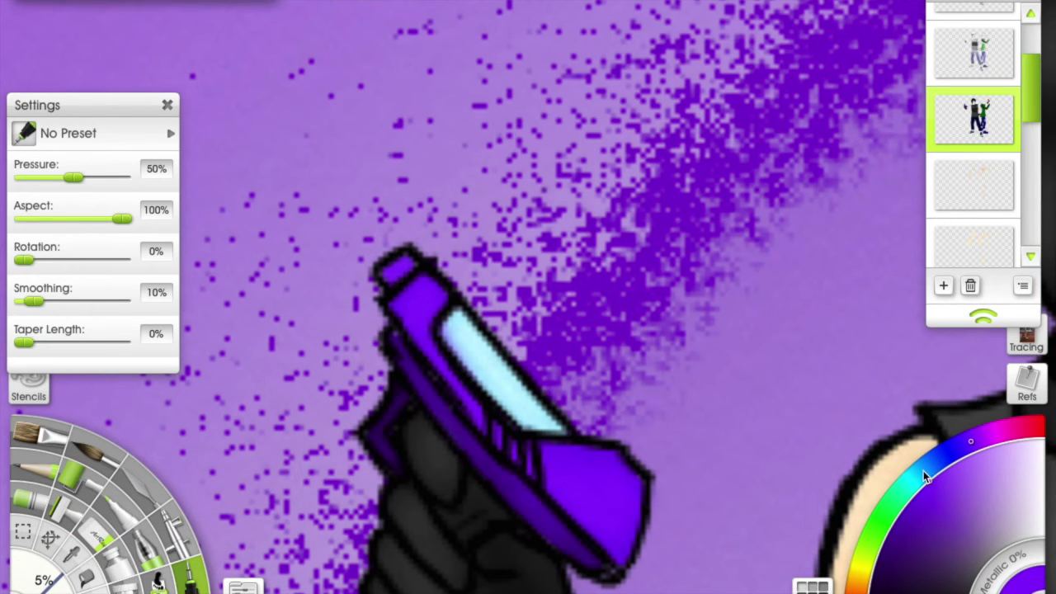
pyautogui.click(951, 232)
pyautogui.moveTo(1034, 107)
pyautogui.mouseDown()
pyautogui.moveTo(1035, 141)
pyautogui.moveTo(1034, 93)
pyautogui.mouseUp()
pyautogui.click(420, 238)
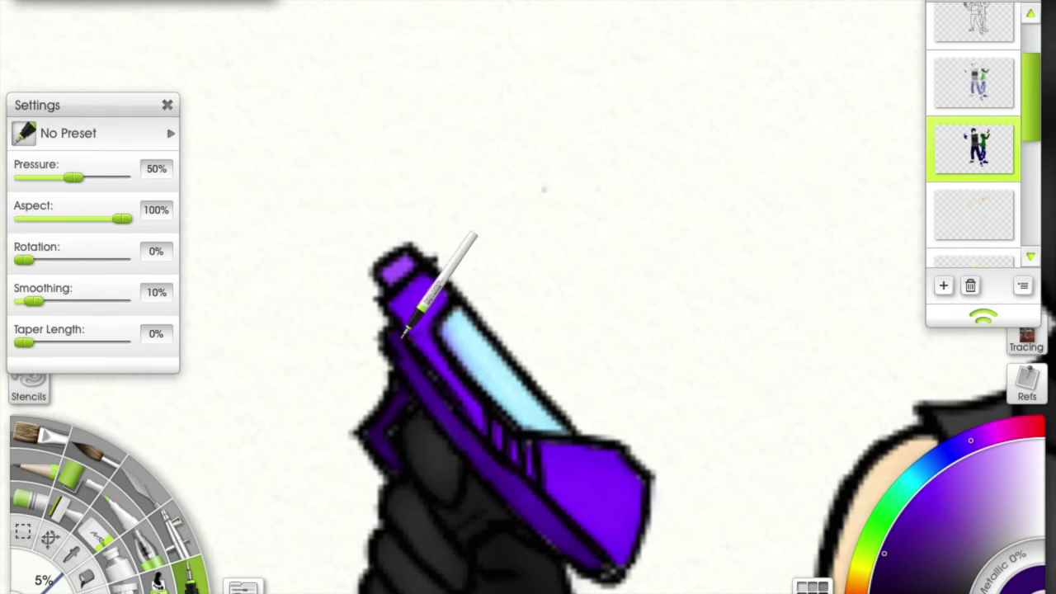
# Fill the muzzle tip of the second character's gun with bright red on the flat-colour layer and sample a darker red.
pyautogui.scroll(-3, 420, 306)
pyautogui.scroll(3, 467, 302)
pyautogui.scroll(2, 468, 302)
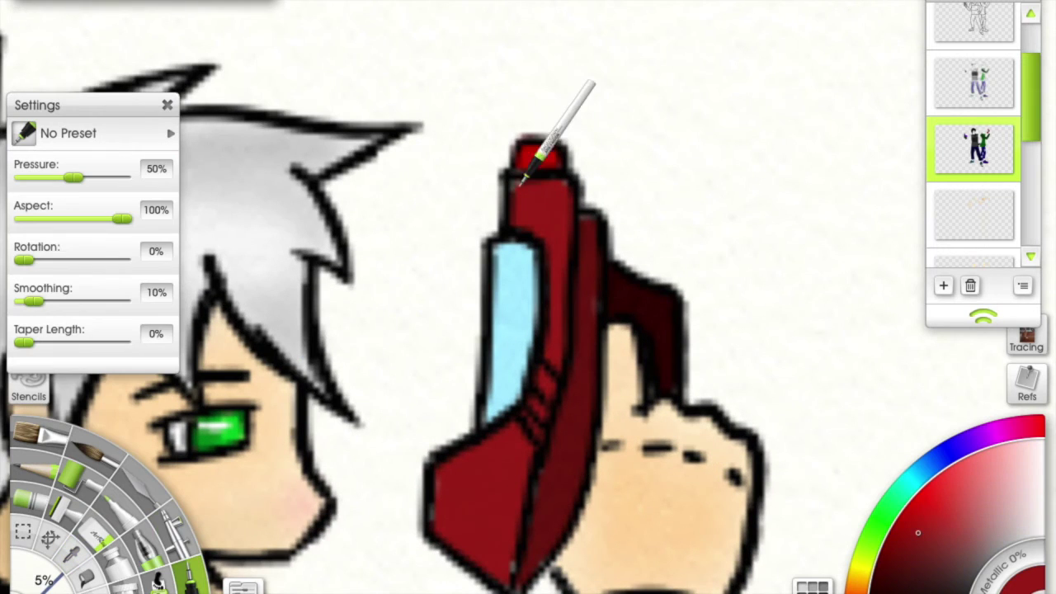
pyautogui.keyDown('alt'); pyautogui.click(520, 445); pyautogui.keyUp('alt')
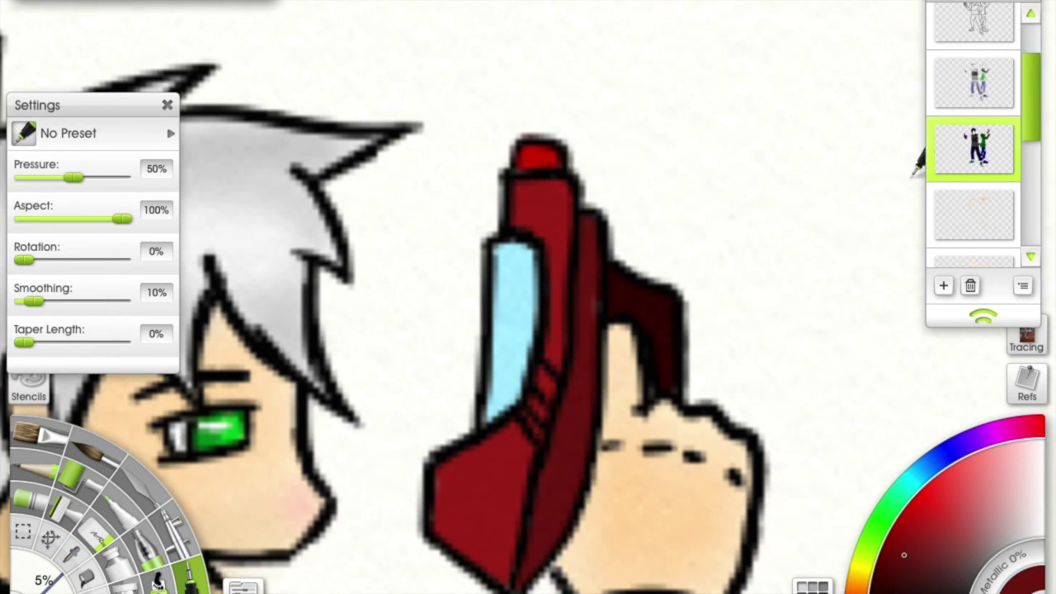
# Airbrush red highlights and darker red shading across the second character's gun on the shading layer, reducing the brush to 8%.
pyautogui.click(974, 82)
pyautogui.keyDown('alt'); pyautogui.click(484, 459); pyautogui.keyUp('alt')
pyautogui.click(174, 524)
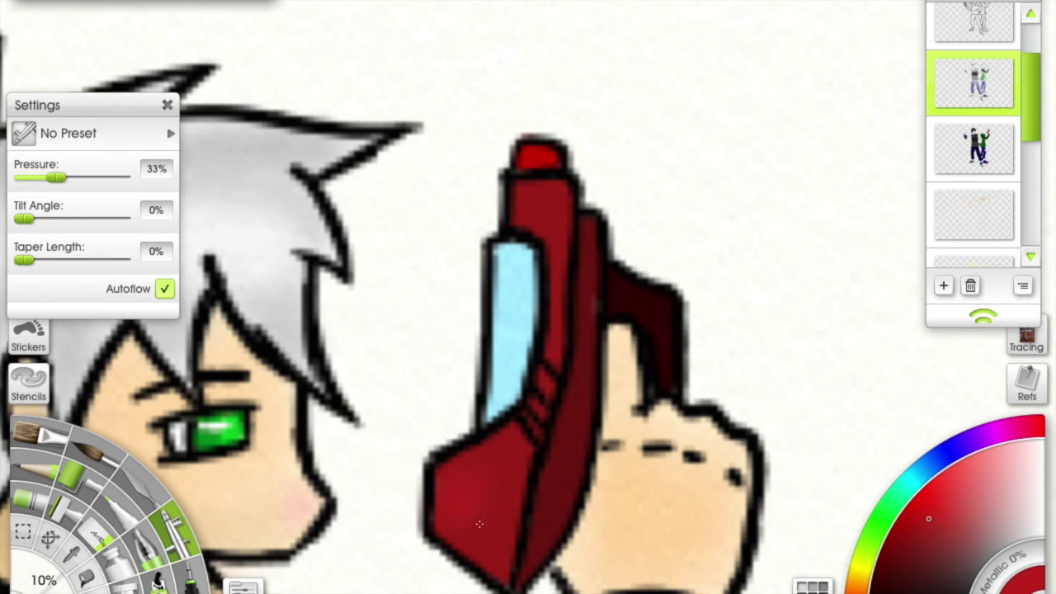
pyautogui.press('[')
pyautogui.keyDown('alt'); pyautogui.click(620, 491); pyautogui.keyUp('alt')
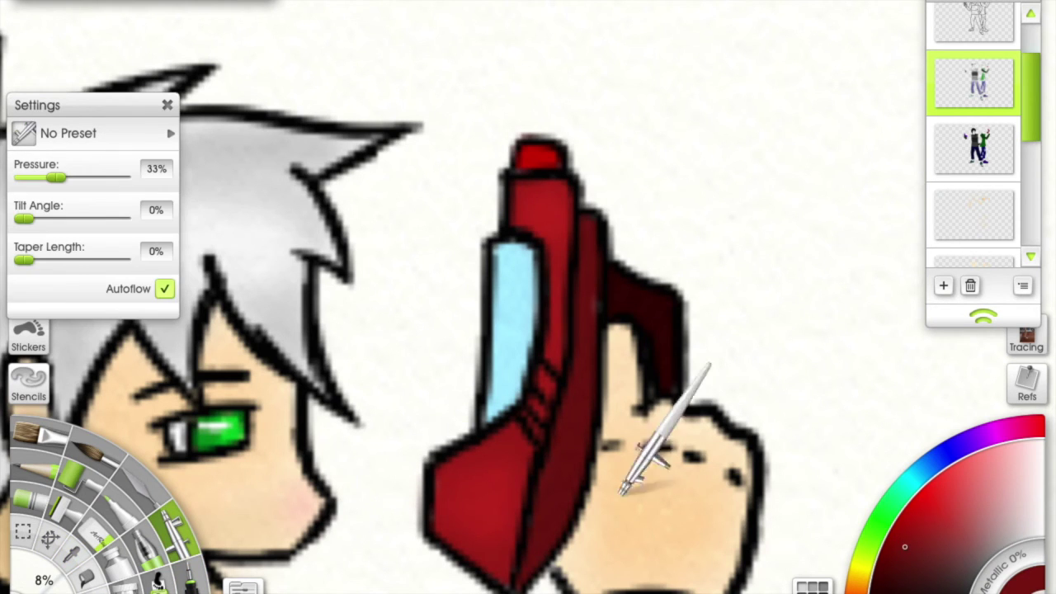
pyautogui.keyDown('alt'); pyautogui.click(625, 313); pyautogui.keyUp('alt')
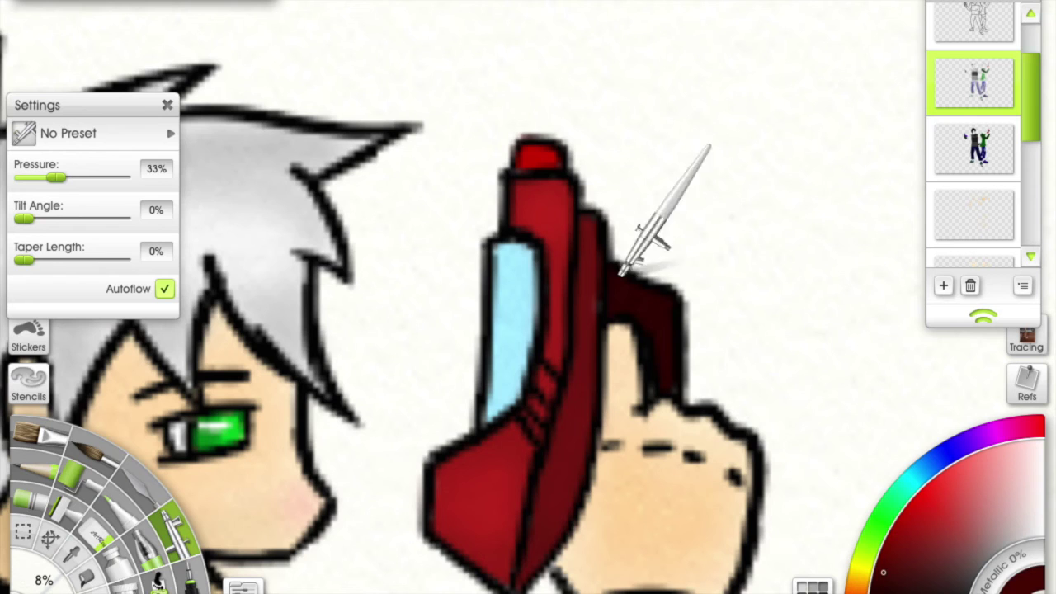
# Airbrush a broad area of bright green over the upper-left half of the background at 333% brush size.
pyautogui.keyDown('alt'); pyautogui.click(173, 450); pyautogui.keyUp('alt')
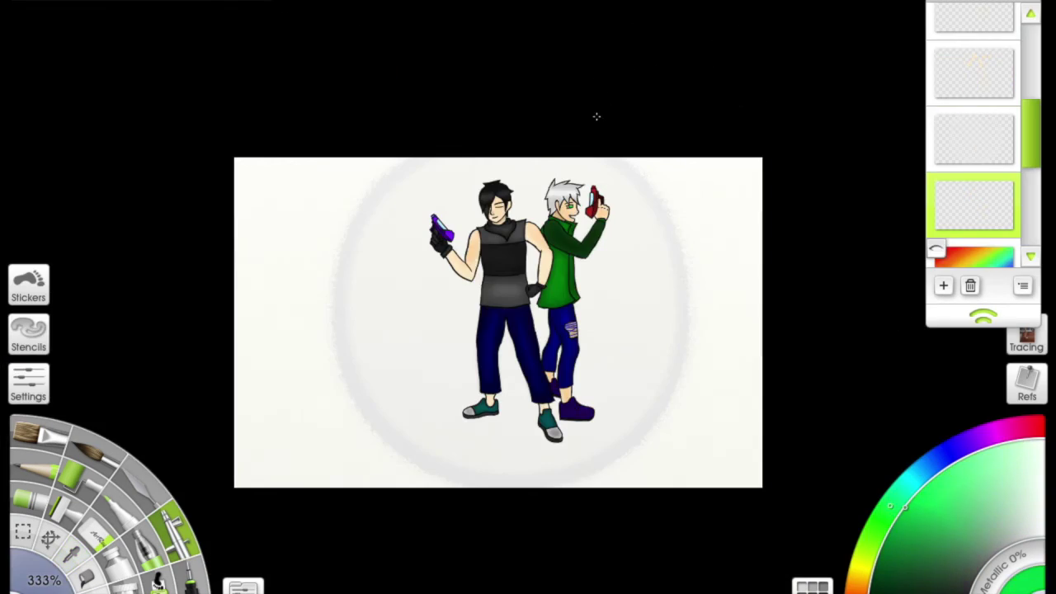
pyautogui.moveTo(272, 182); pyautogui.dragTo(380, 347)
pyautogui.moveTo(256, 313); pyautogui.dragTo(347, 470)
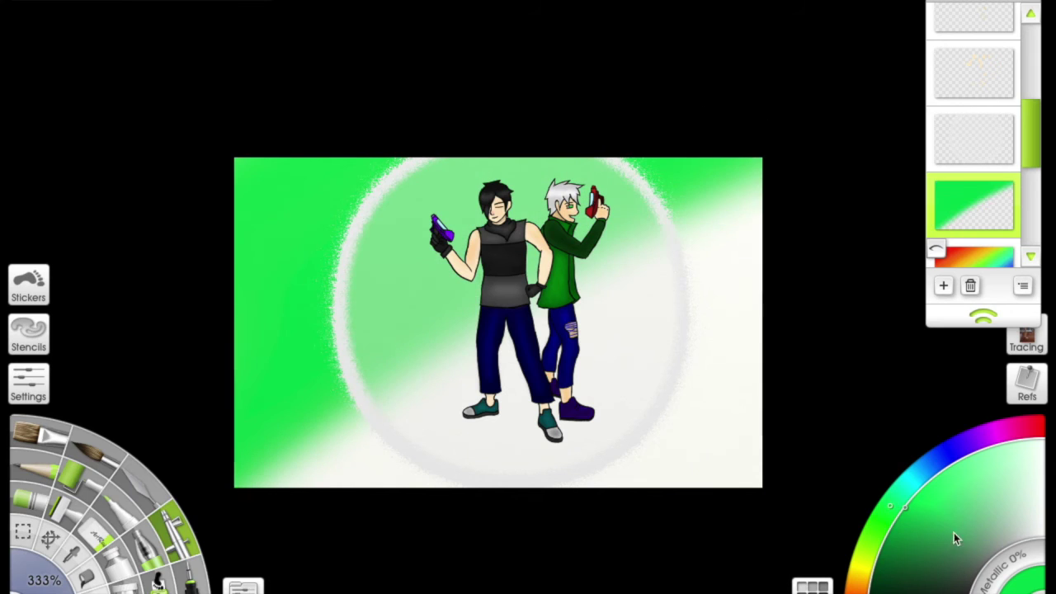
# Airbrush the background's lower-right corner dark grey and lay a soft white diagonal band between it and the green.
pyautogui.moveTo(726, 173); pyautogui.dragTo(726, 429)
pyautogui.moveTo(726, 248); pyautogui.dragTo(495, 470)
pyautogui.moveTo(726, 182); pyautogui.dragTo(429, 413)
pyautogui.moveTo(247, 461); pyautogui.dragTo(396, 413)
pyautogui.moveTo(248, 371)
pyautogui.mouseDown()
pyautogui.moveTo(216, 520)
pyautogui.moveTo(276, 276)
pyautogui.moveTo(217, 443)
pyautogui.moveTo(217, 400)
pyautogui.moveTo(747, 76)
pyautogui.moveTo(660, 173)
pyautogui.mouseUp()
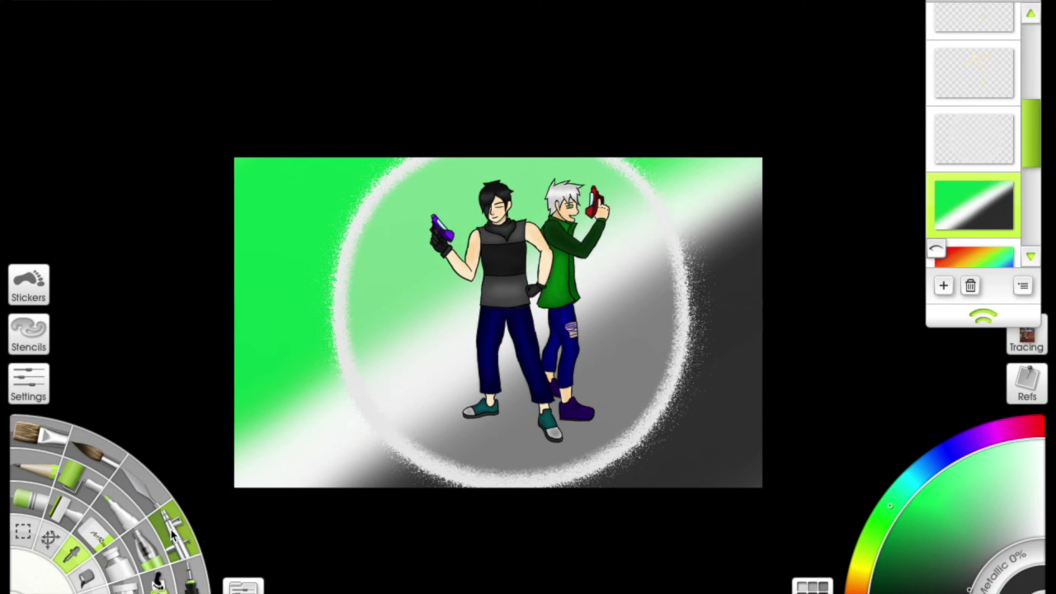
pyautogui.moveTo(759, 412)
pyautogui.mouseDown()
pyautogui.moveTo(495, 388)
pyautogui.moveTo(742, 215)
pyautogui.mouseUp()
# Draw a black emblem of a circle crossed by slanted lines beside the first character's waist on its own layer at 5% size.
pyautogui.hotkey('ctrl', '=')
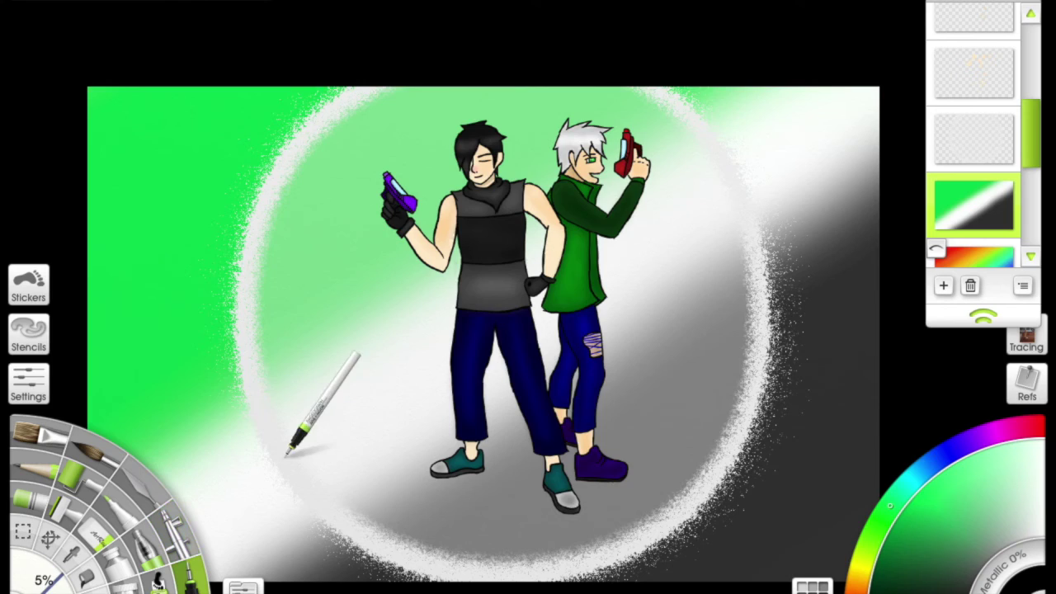
pyautogui.hotkey('ctrl', '=')
pyautogui.hotkey('ctrl', '=')
pyautogui.hotkey('ctrl', 'z')
pyautogui.moveTo(514, 172); pyautogui.dragTo(618, 193)
pyautogui.hotkey('ctrl', '-')
pyautogui.hotkey('ctrl', '-')
pyautogui.hotkey('ctrl', '-')
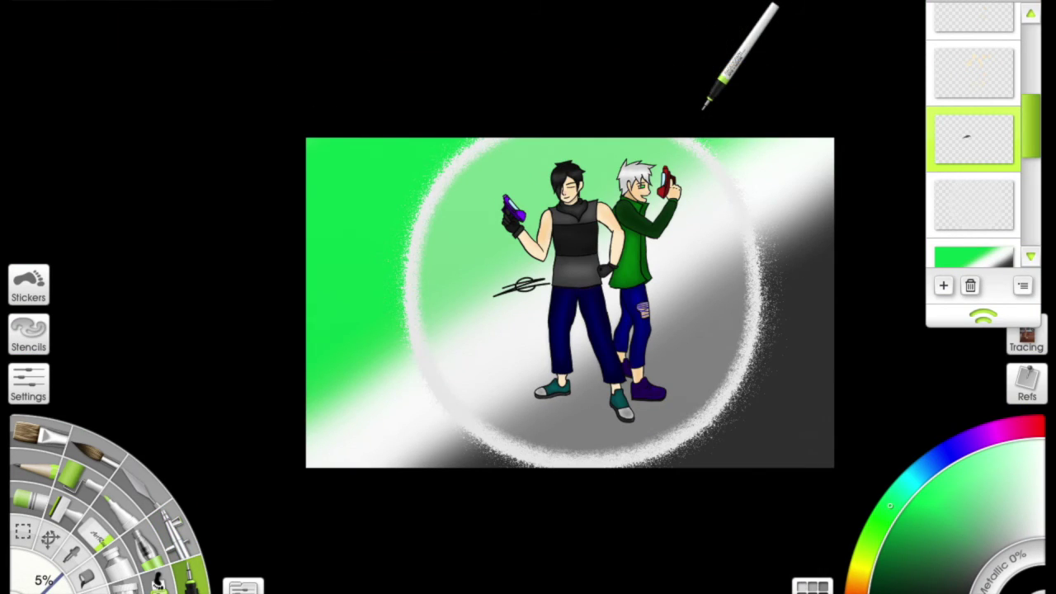
# Add the text "Zanvis" on a text layer in the Papyrus font and enlarge it to 77 pt.
pyautogui.moveTo(559, 314); pyautogui.dragTo(682, 302)
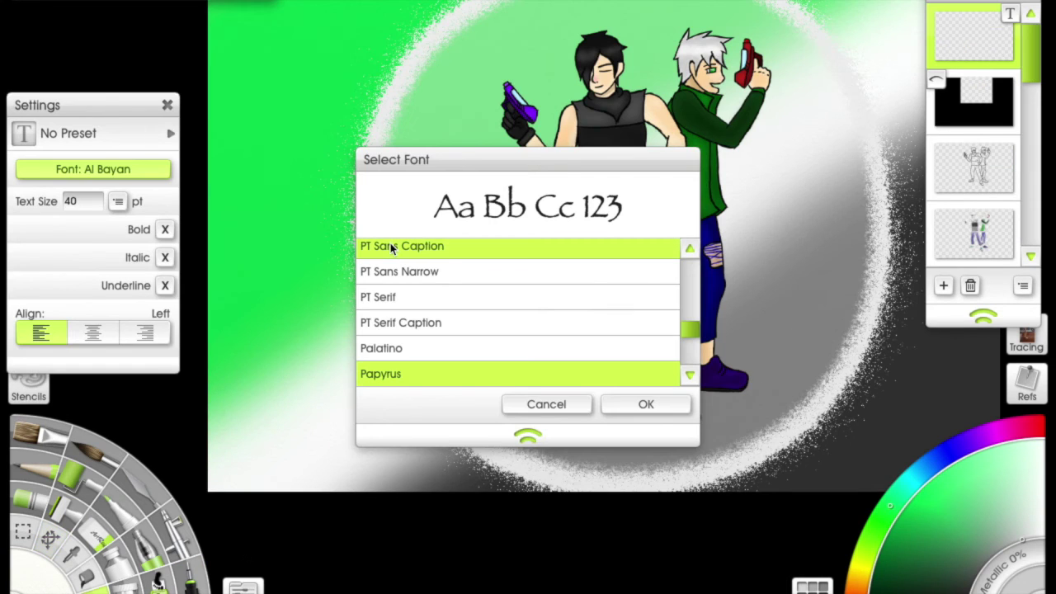
pyautogui.click(627, 404)
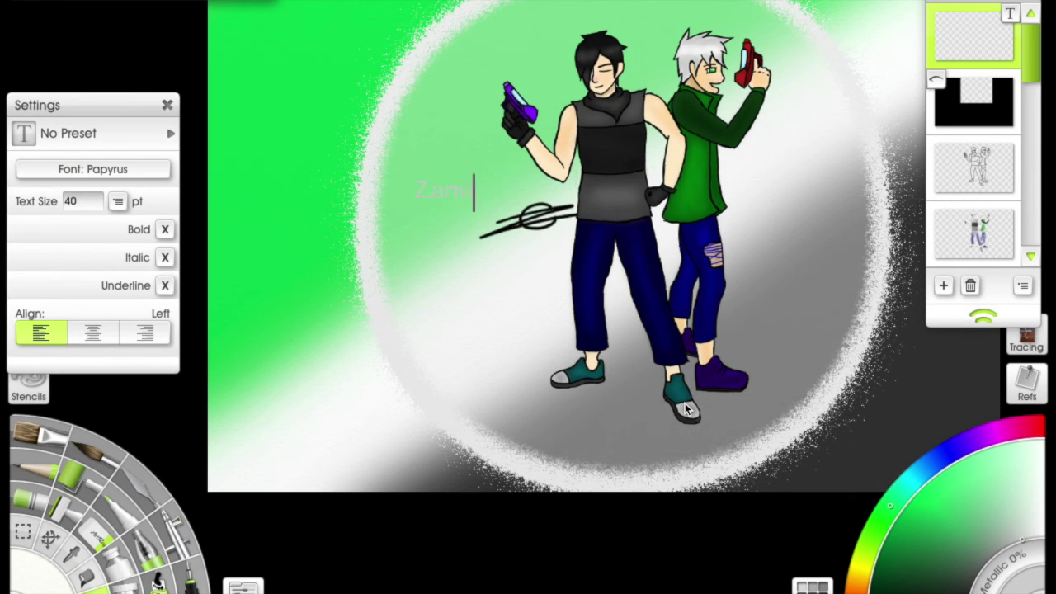
pyautogui.moveTo(118, 203); pyautogui.dragTo(89, 166)
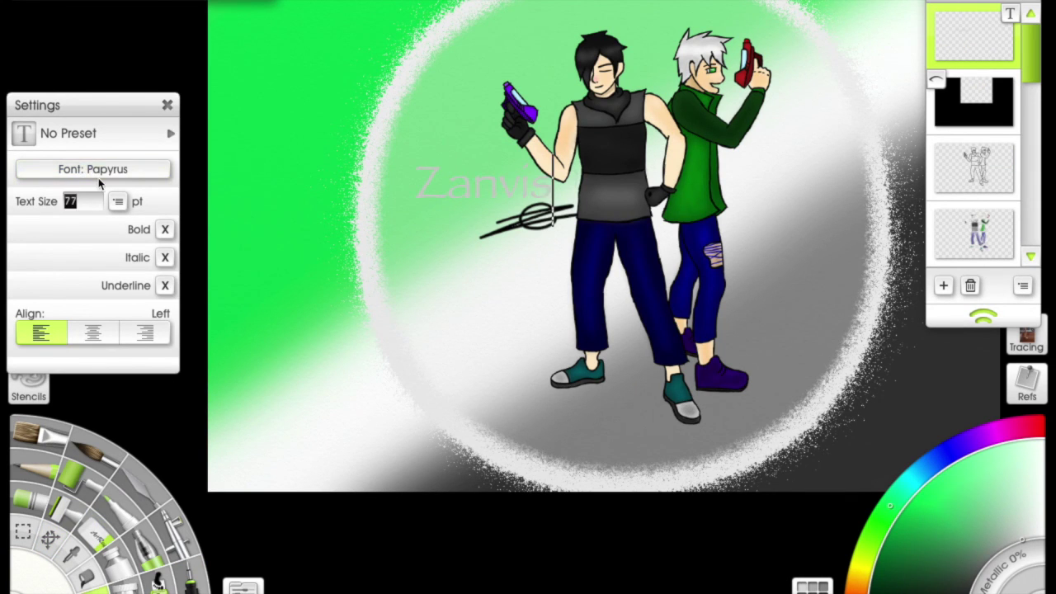
# Set the "Zanvis" text size to 66 pt and position it across both characters' torsos, undoing unwanted transforms.
pyautogui.click(49, 538)
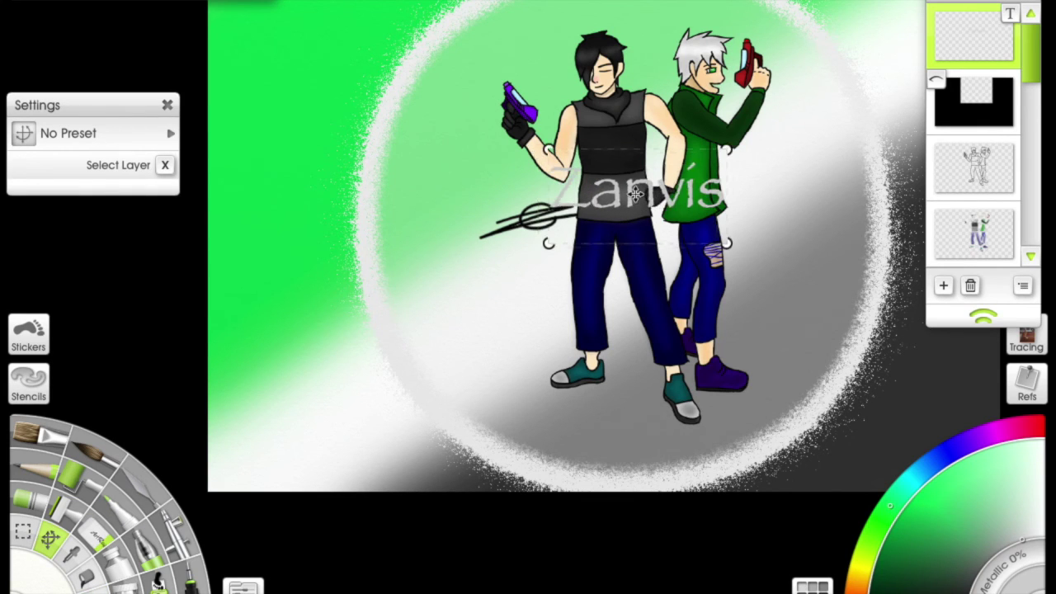
pyautogui.hotkey('ctrl', 'z')
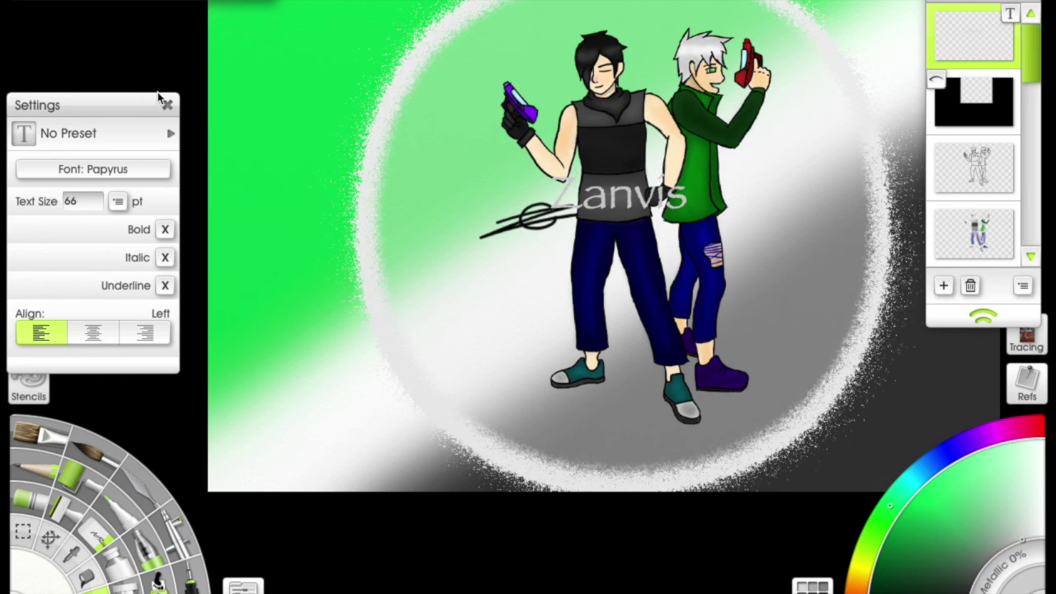
pyautogui.click(51, 537)
pyautogui.moveTo(669, 193); pyautogui.dragTo(662, 198)
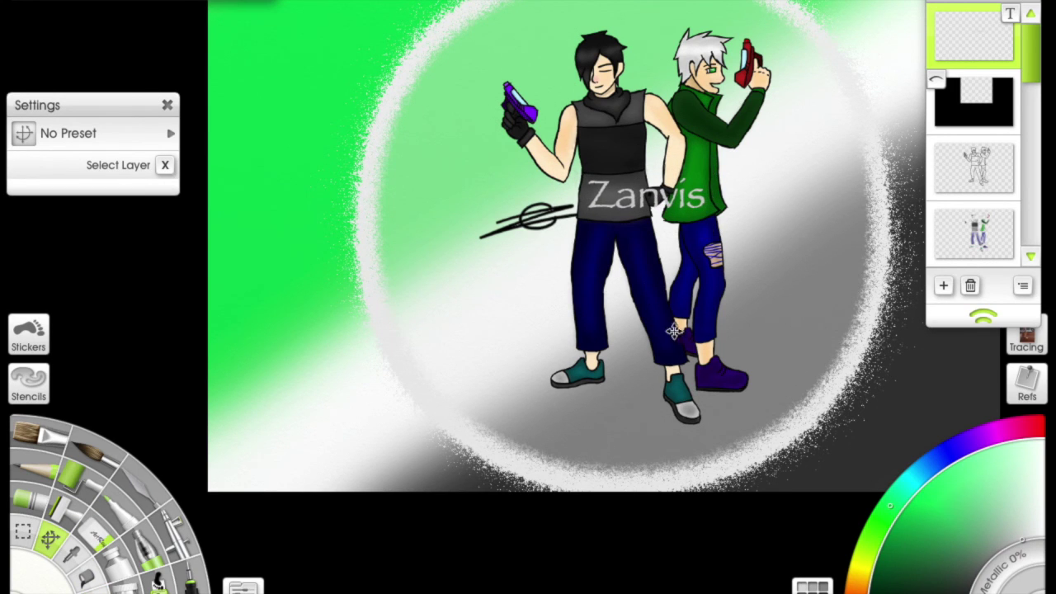
pyautogui.hotkey('ctrl', 'z')
pyautogui.click(51, 538)
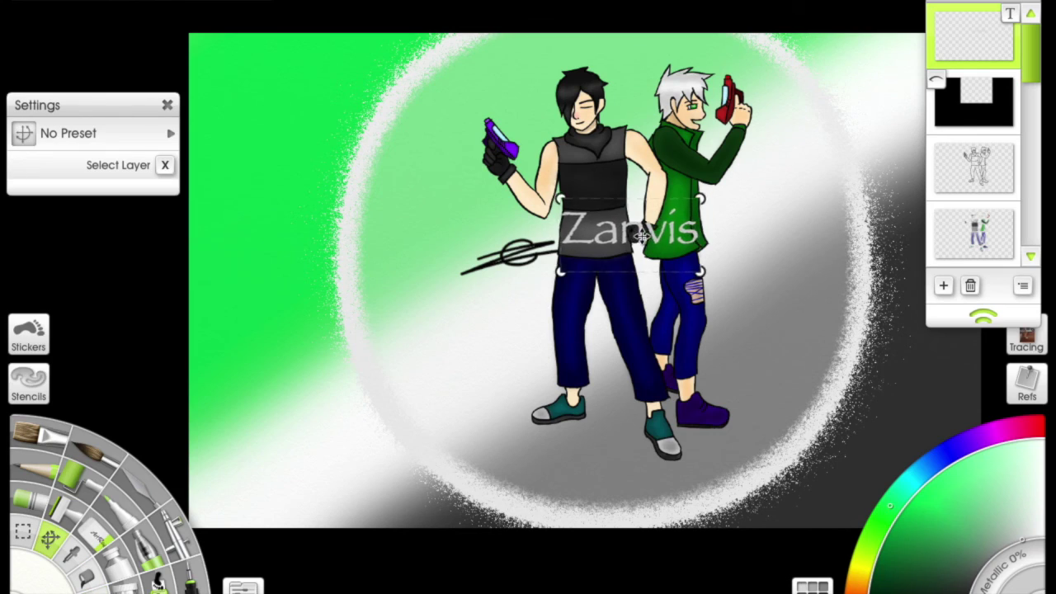
pyautogui.scroll(-2, 563, 291)
pyautogui.scroll(3, 563, 291)
pyautogui.moveTo(563, 291); pyautogui.dragTo(568, 293)
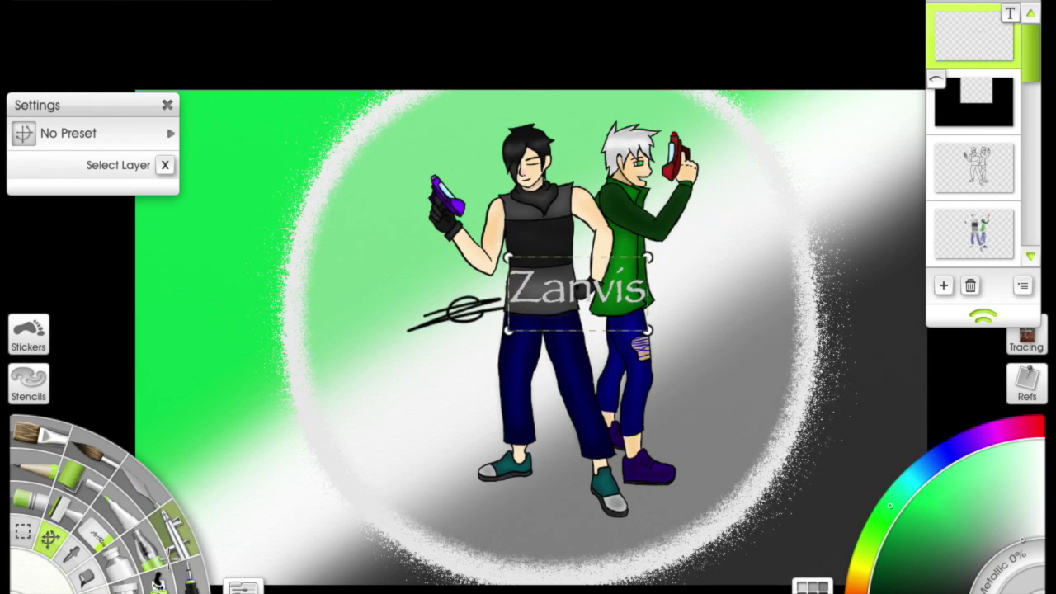